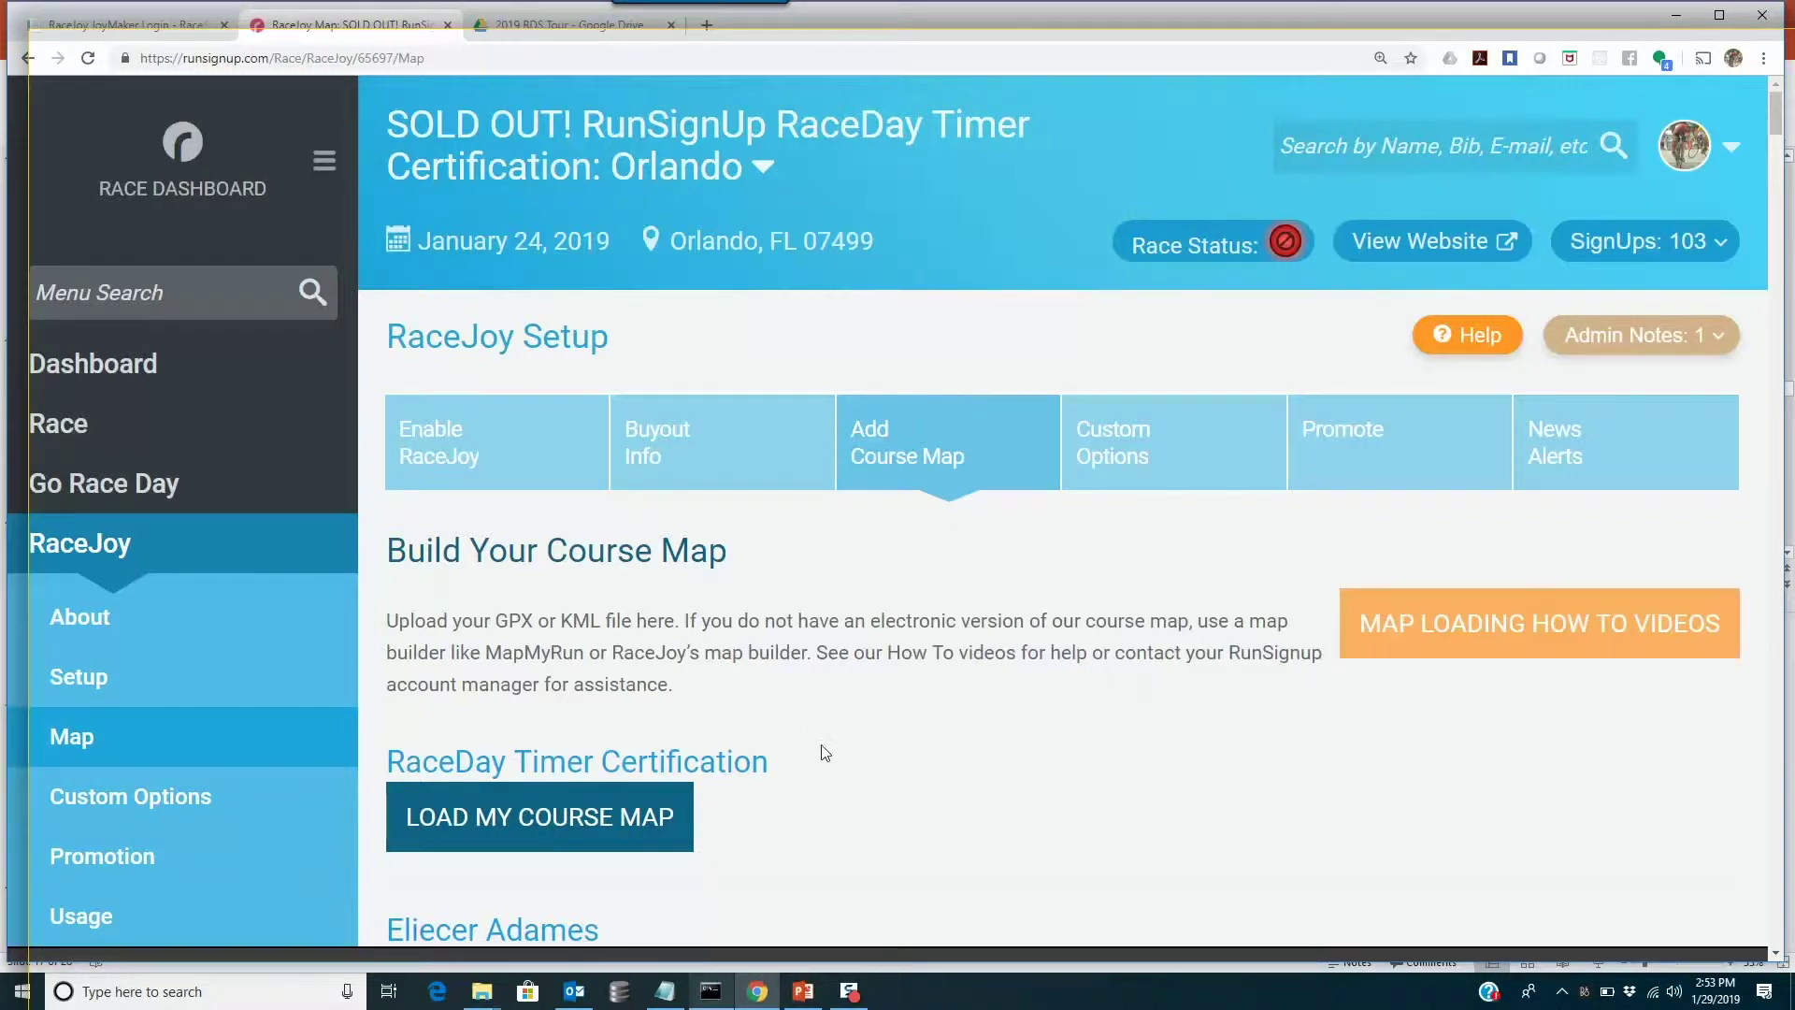
# Step: Open the course map builder for the RaceDay Timer Certification event
pyautogui.scroll(-1, 823, 739)
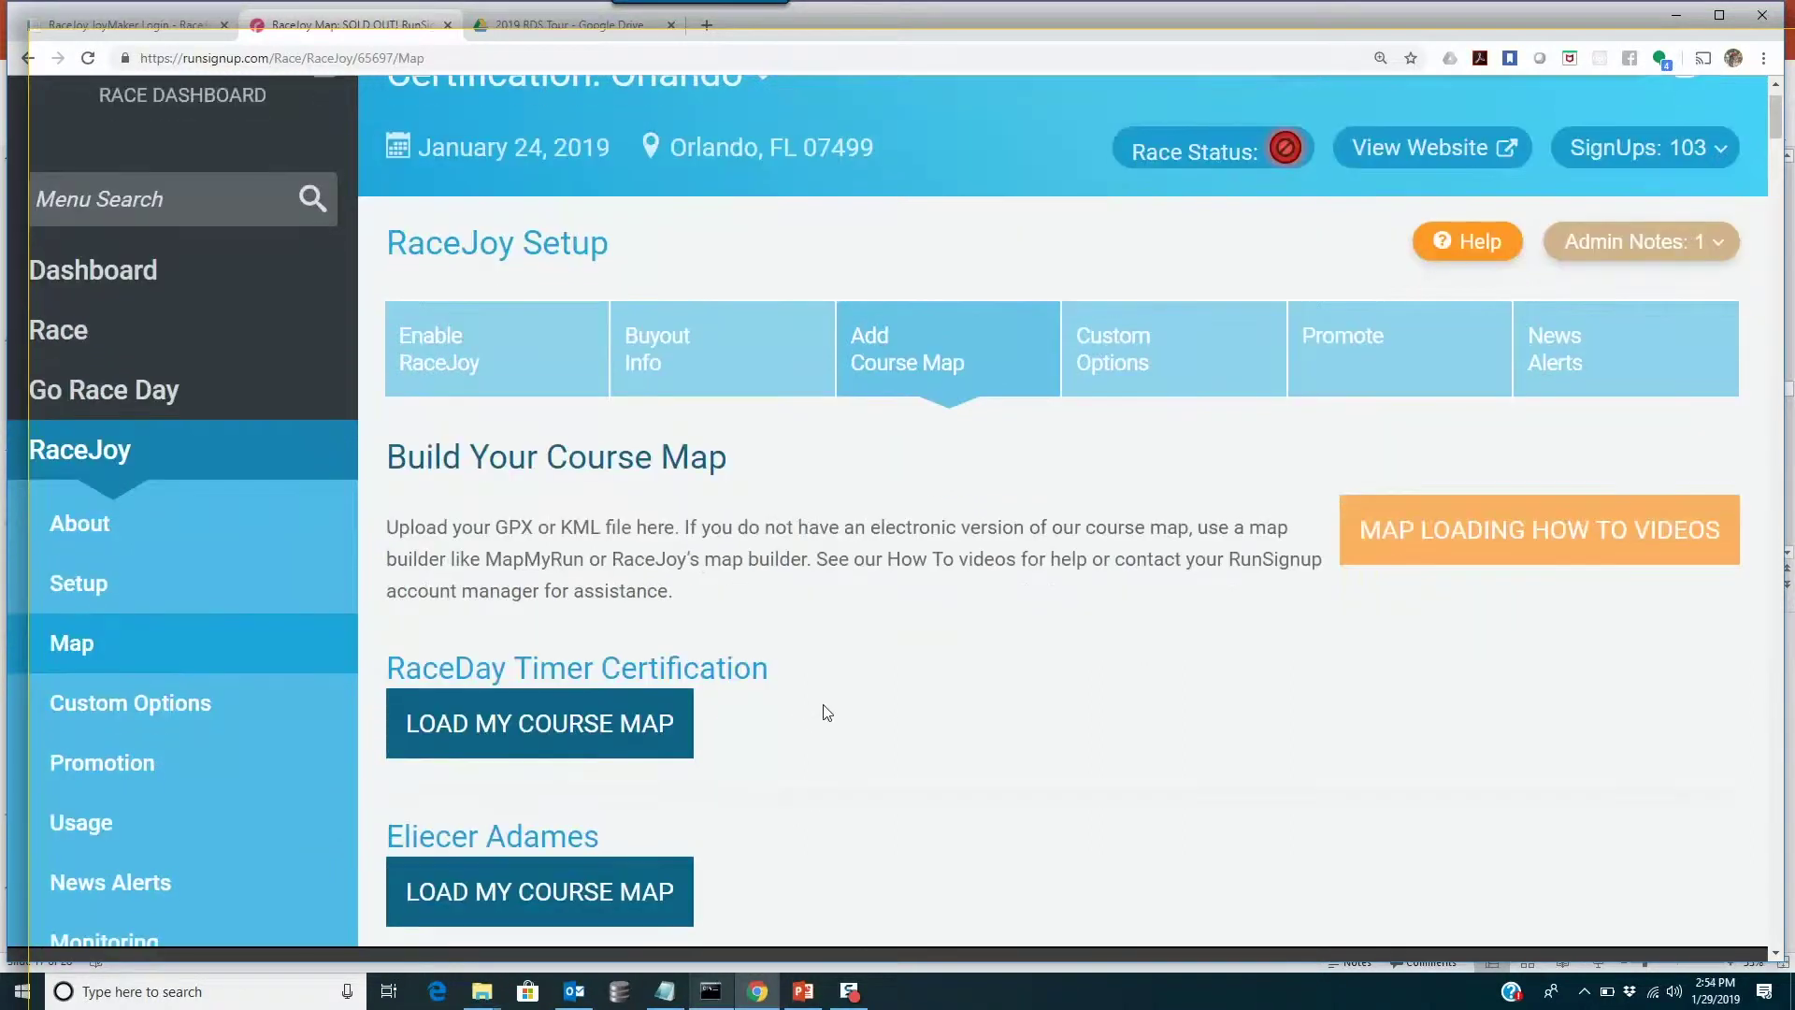
pyautogui.click(645, 725)
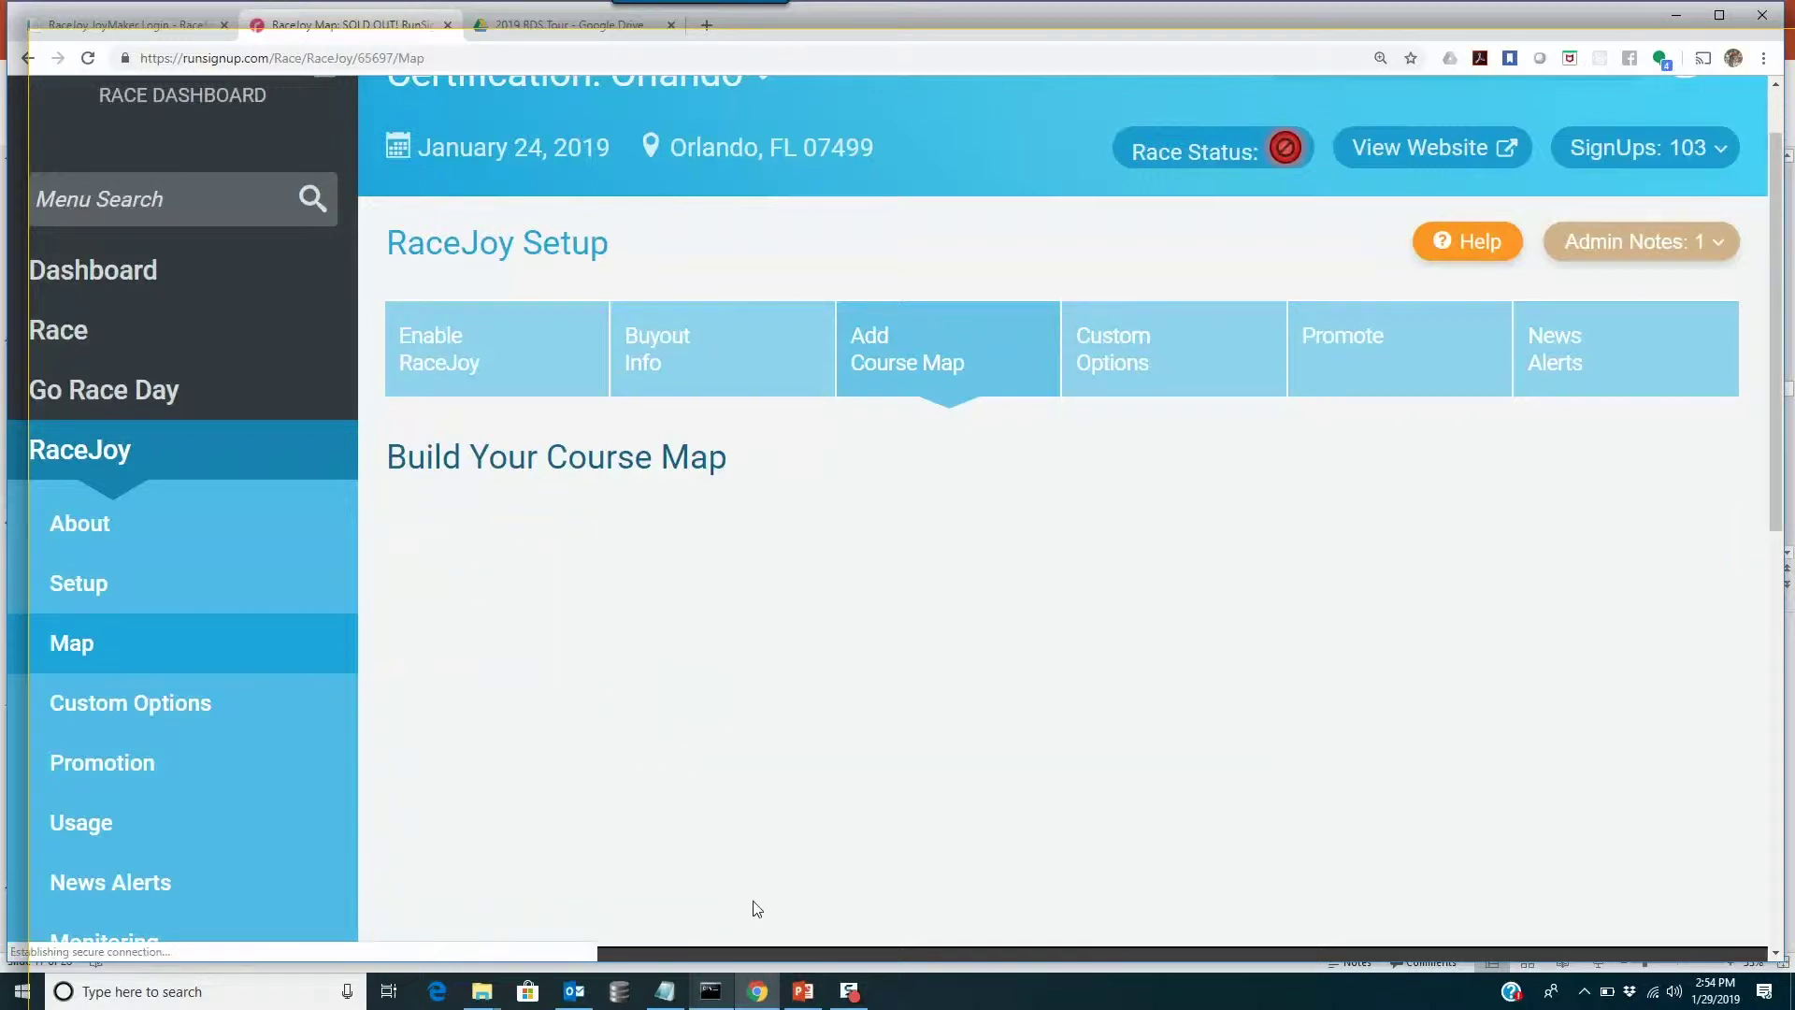
pyautogui.scroll(-2, 1790, 404)
pyautogui.scroll(-2, 1790, 404)
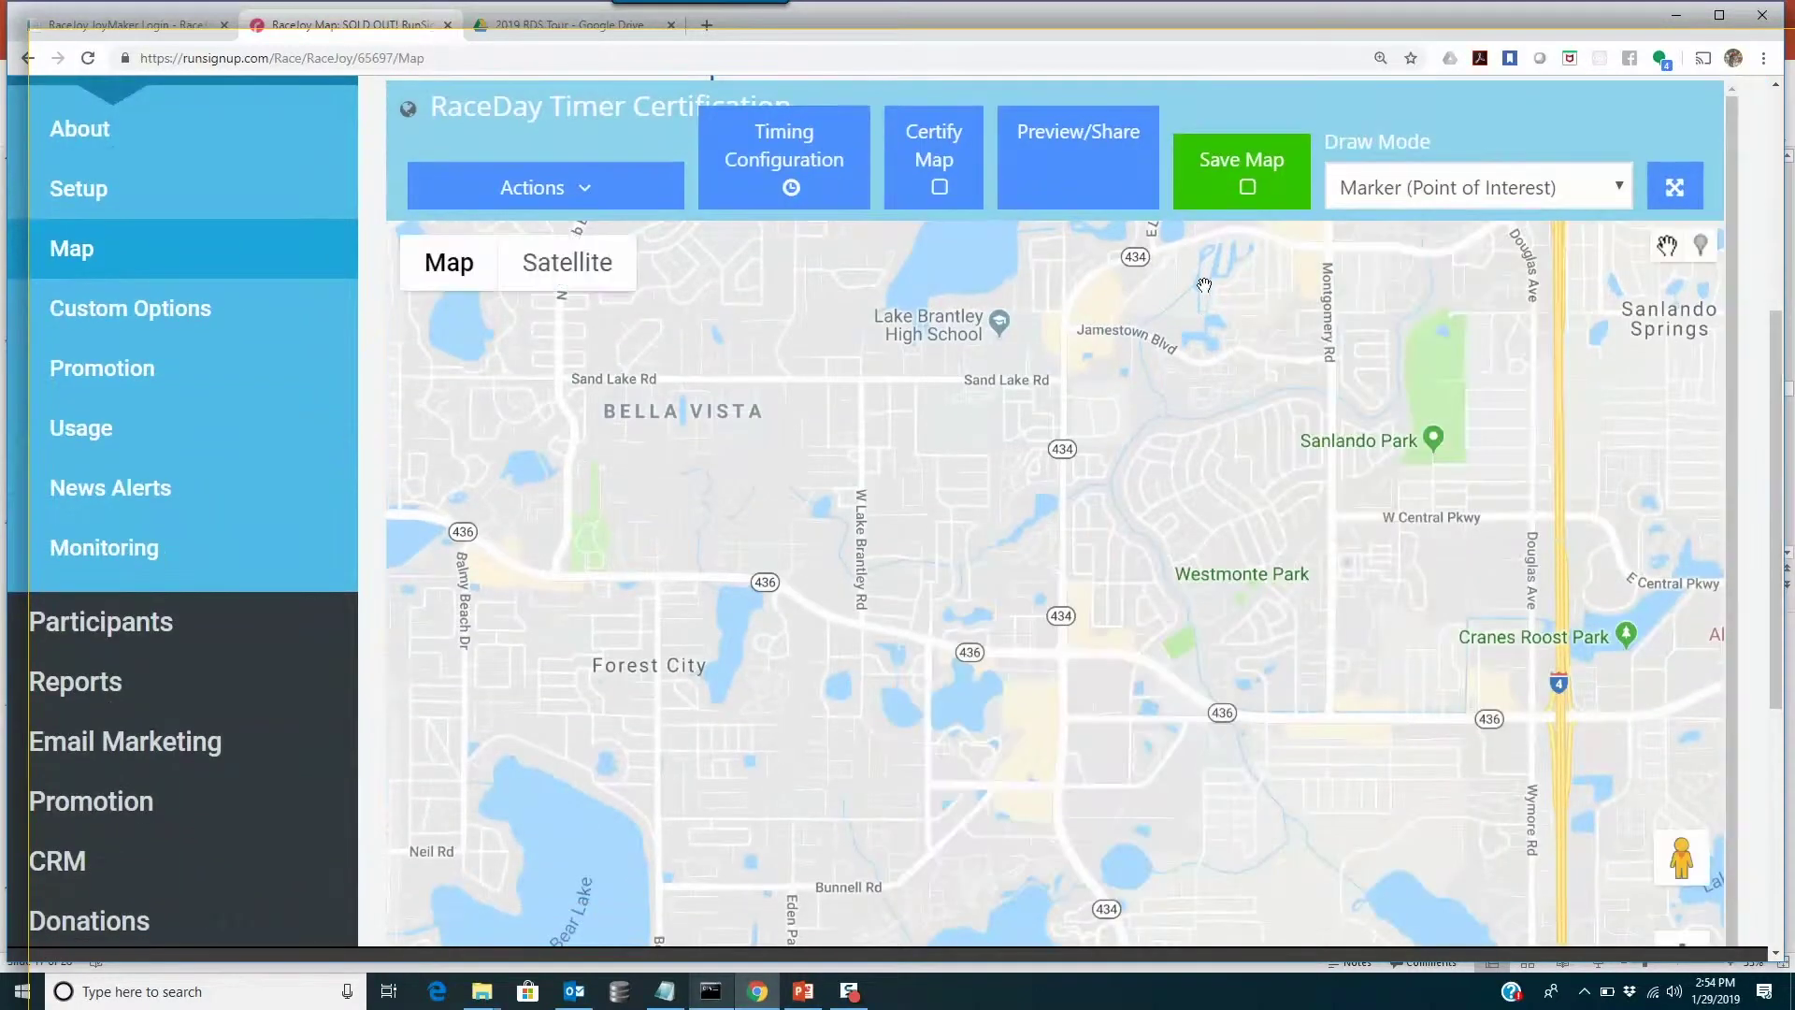
# Step: Import the course path from BDR Savannah HalfMapMyRun.kml and generate mile markers for it
pyautogui.click(577, 184)
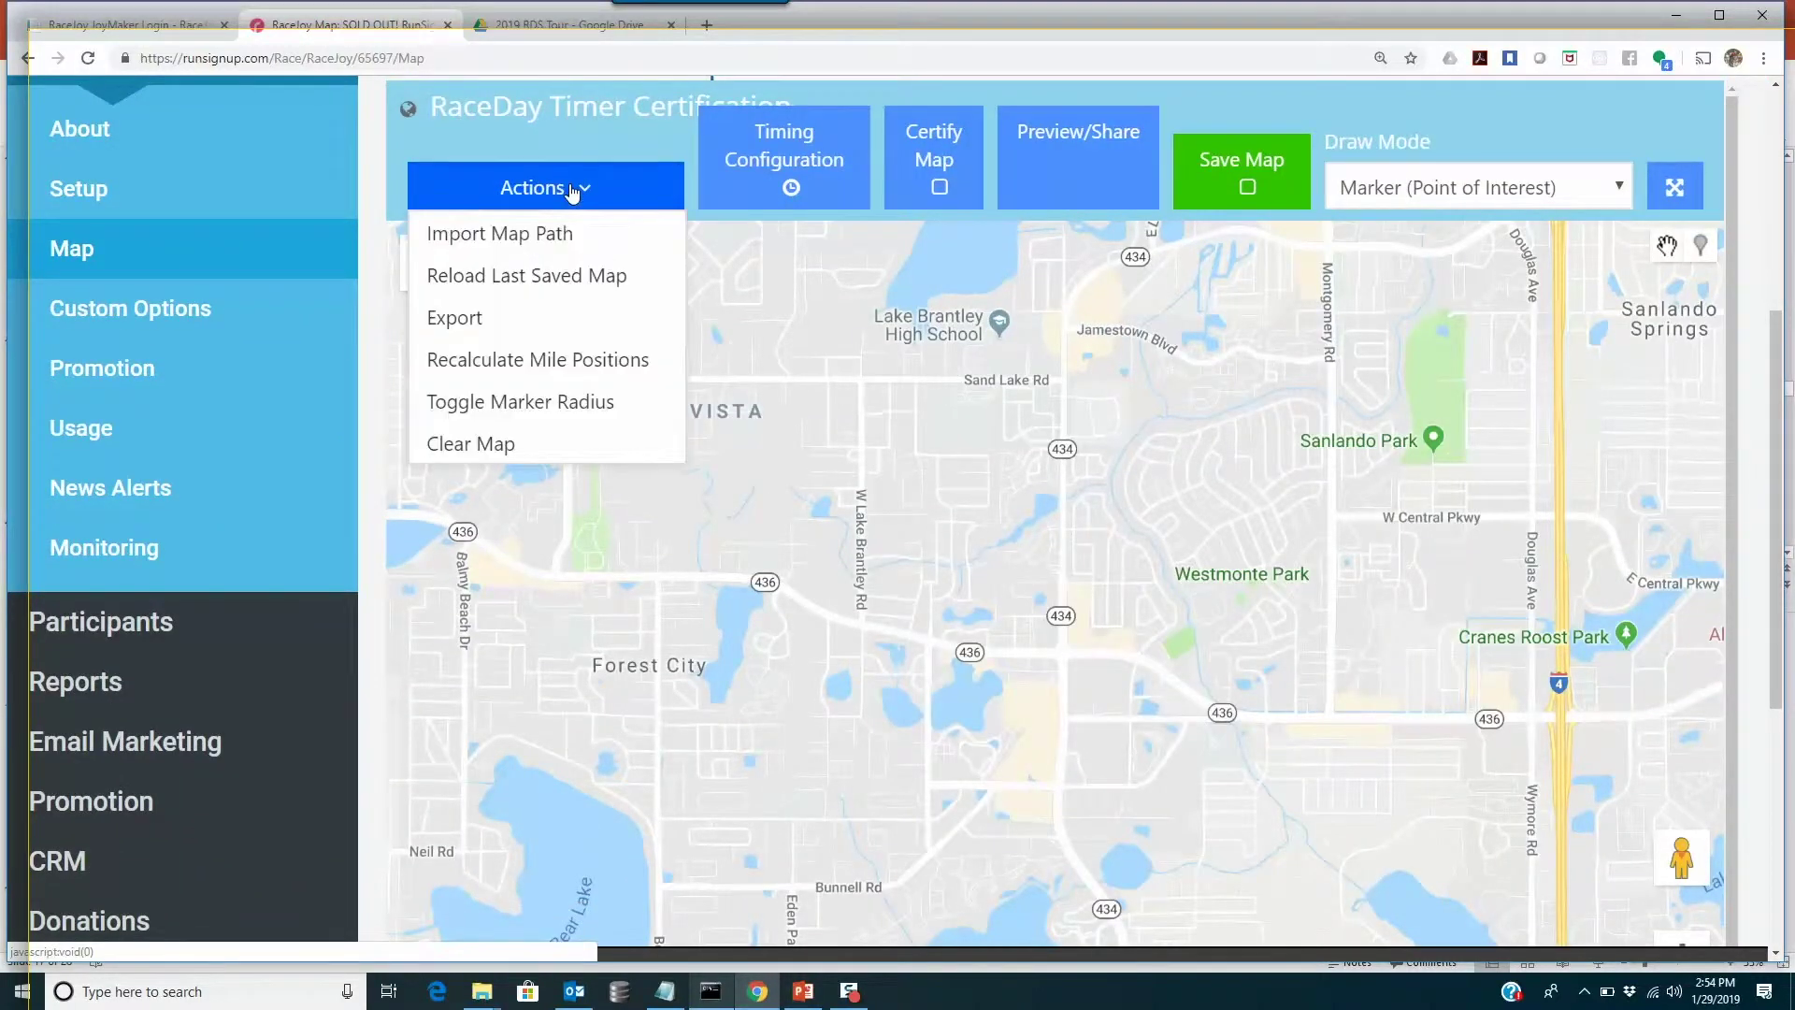
pyautogui.click(554, 238)
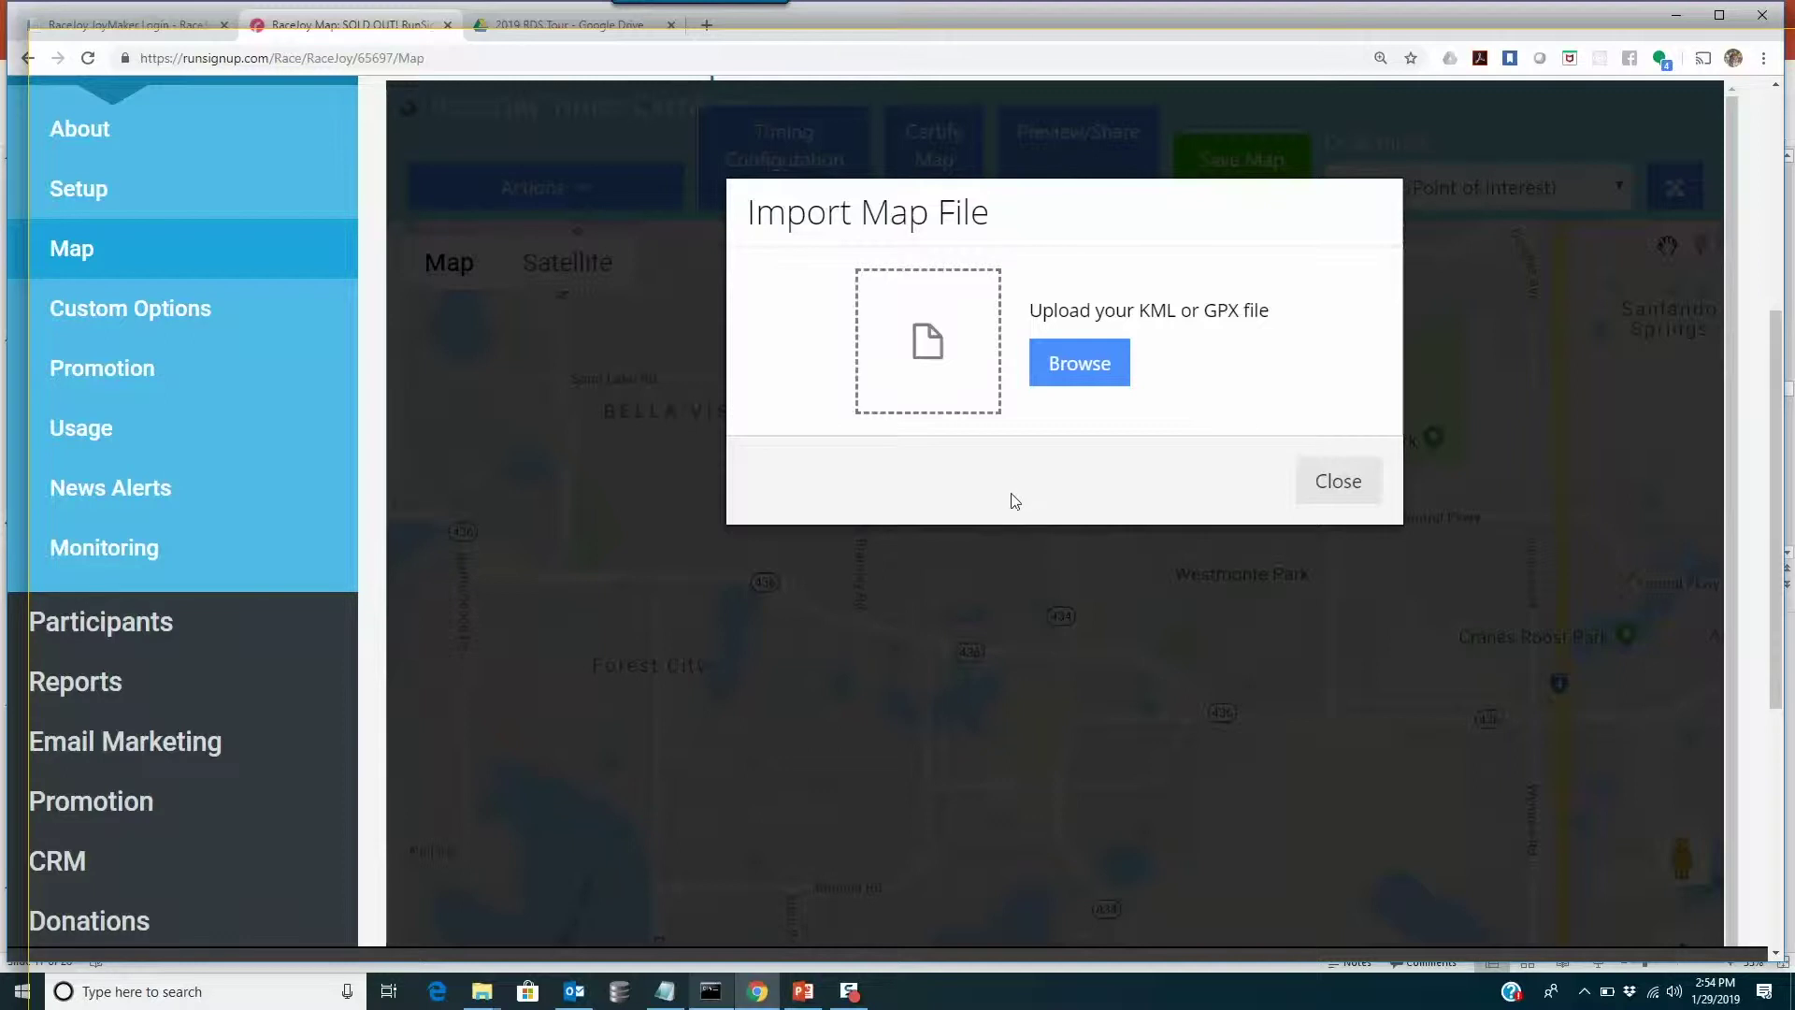
pyautogui.click(1075, 364)
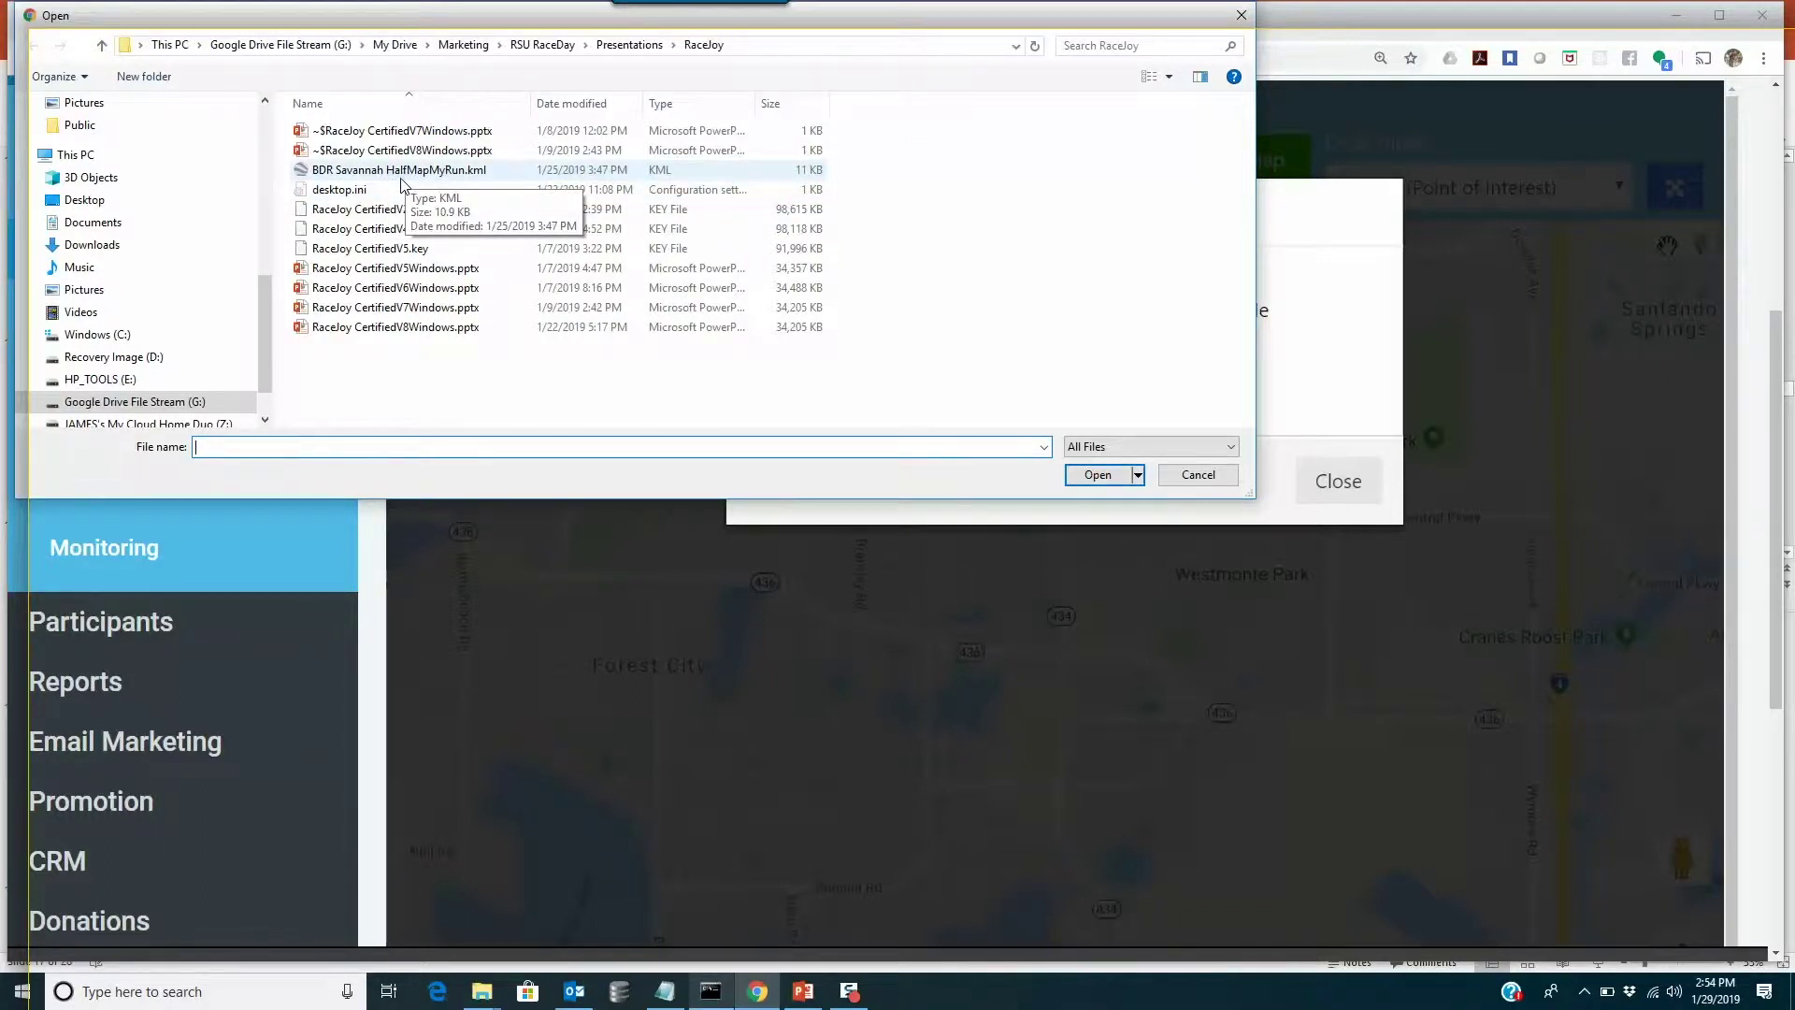
pyautogui.click(404, 183)
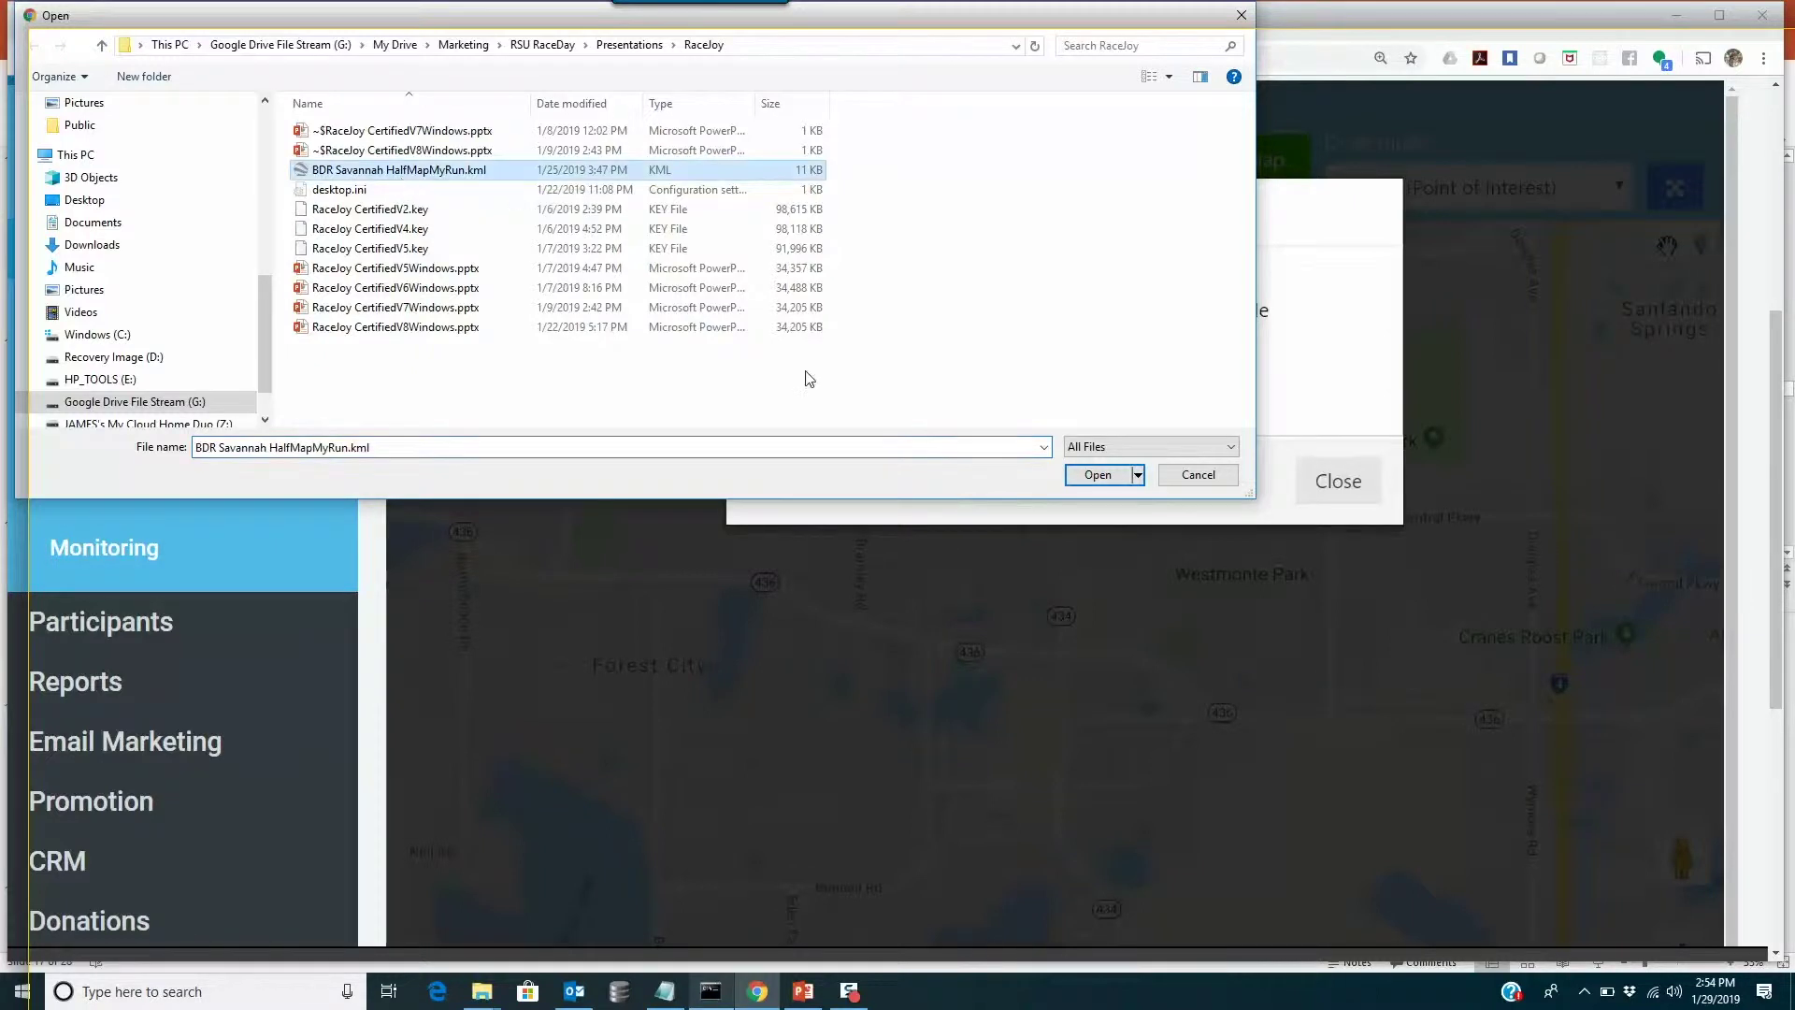
pyautogui.click(1100, 475)
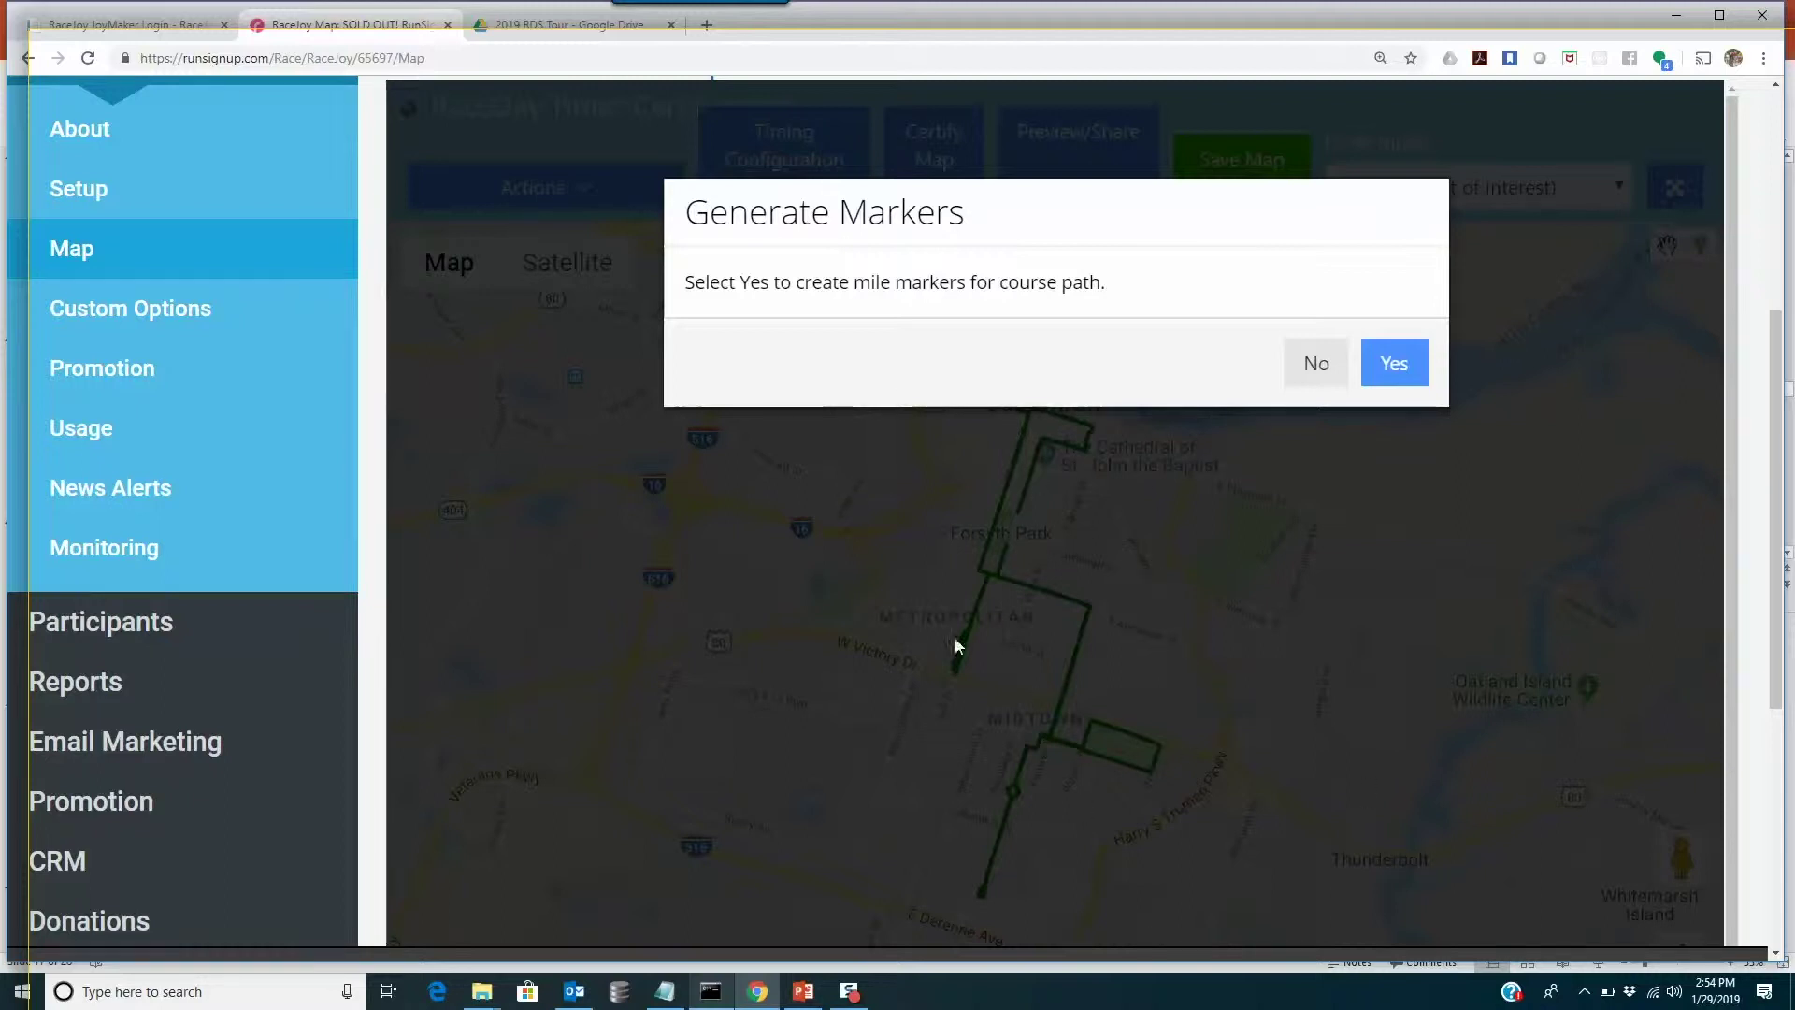
pyautogui.click(1416, 366)
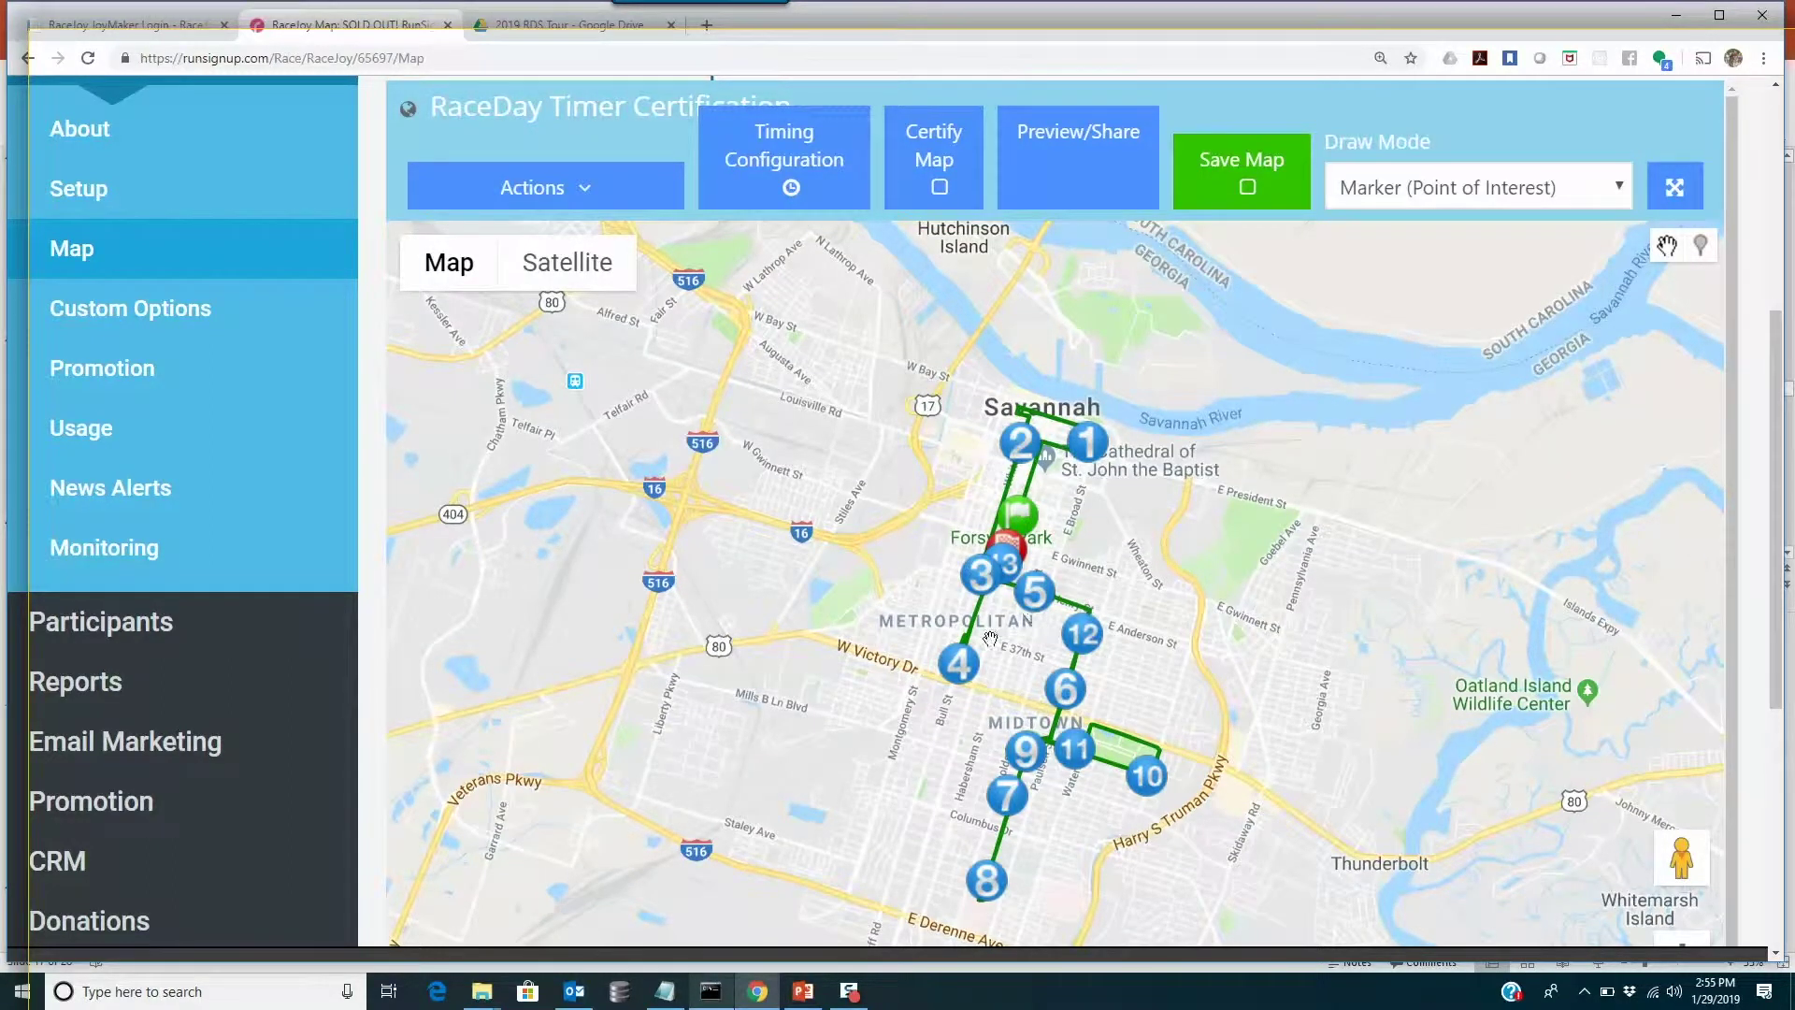
# Step: Examine the generated mile markers up close, checking where the mile 1 marker sits on the course path
pyautogui.moveTo(1014, 675); pyautogui.dragTo(1009, 605)
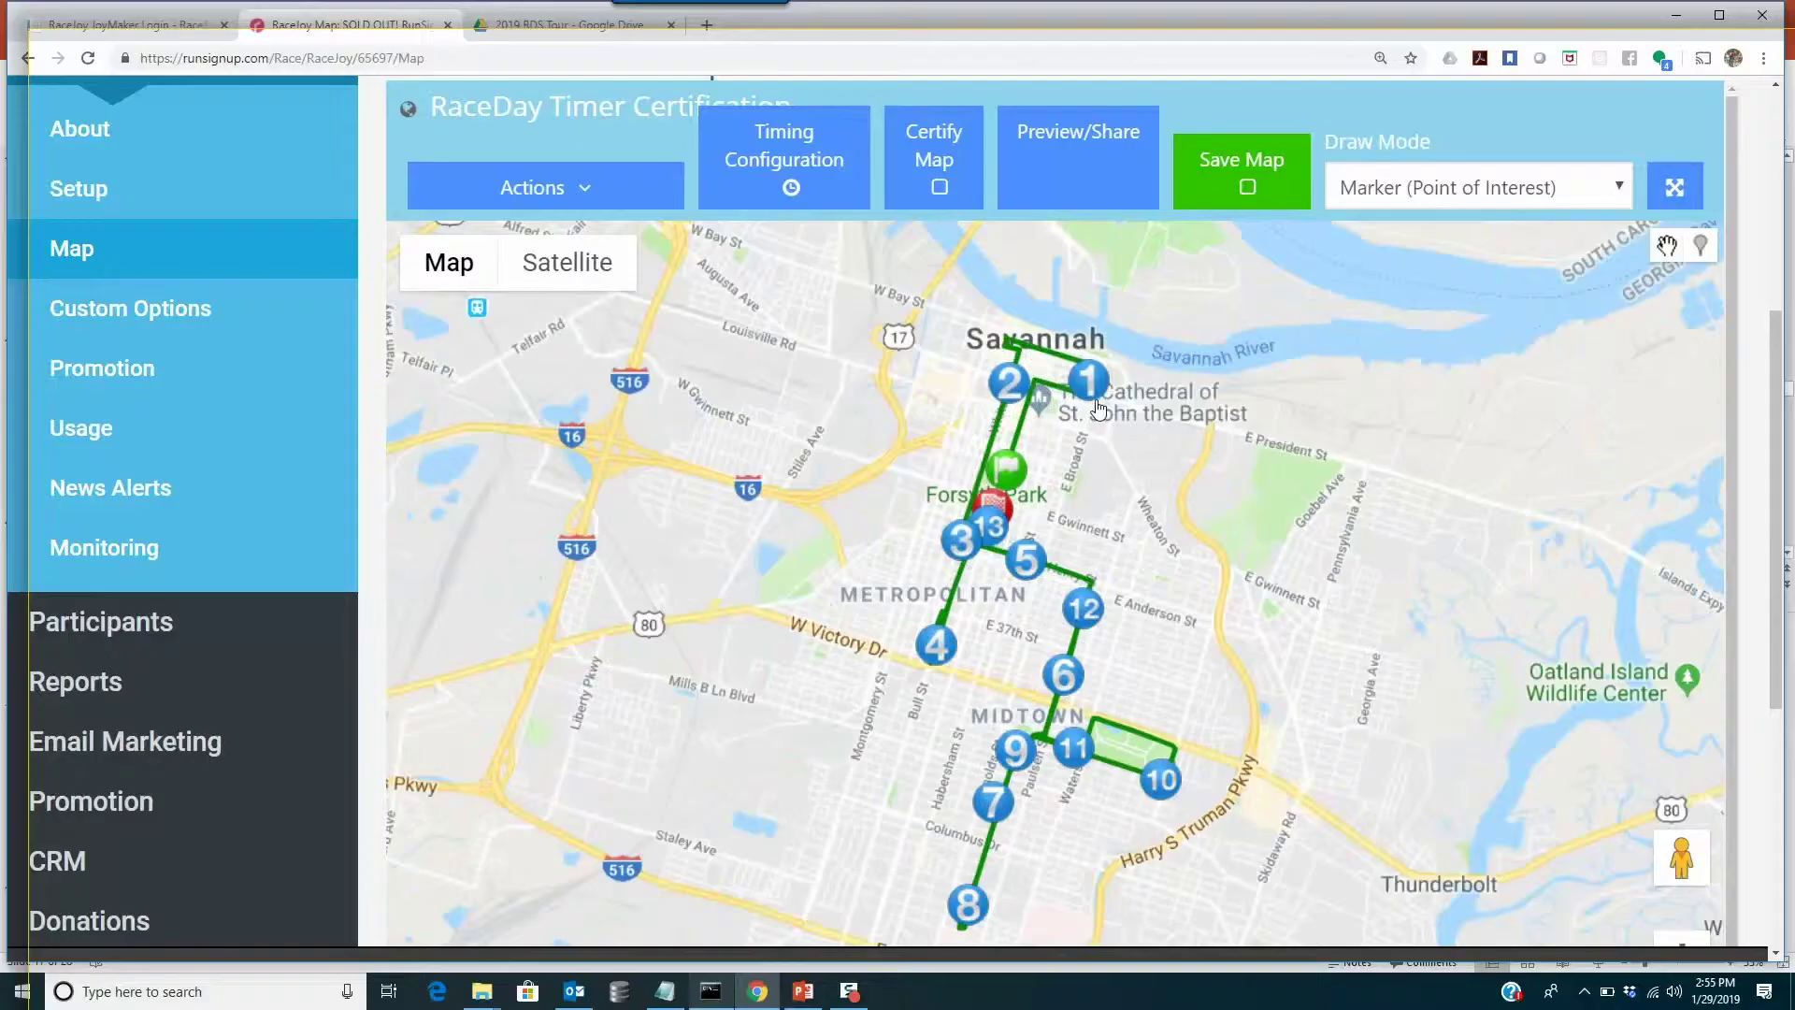
pyautogui.scroll(3, 1088, 418)
pyautogui.moveTo(1079, 348); pyautogui.dragTo(1072, 505)
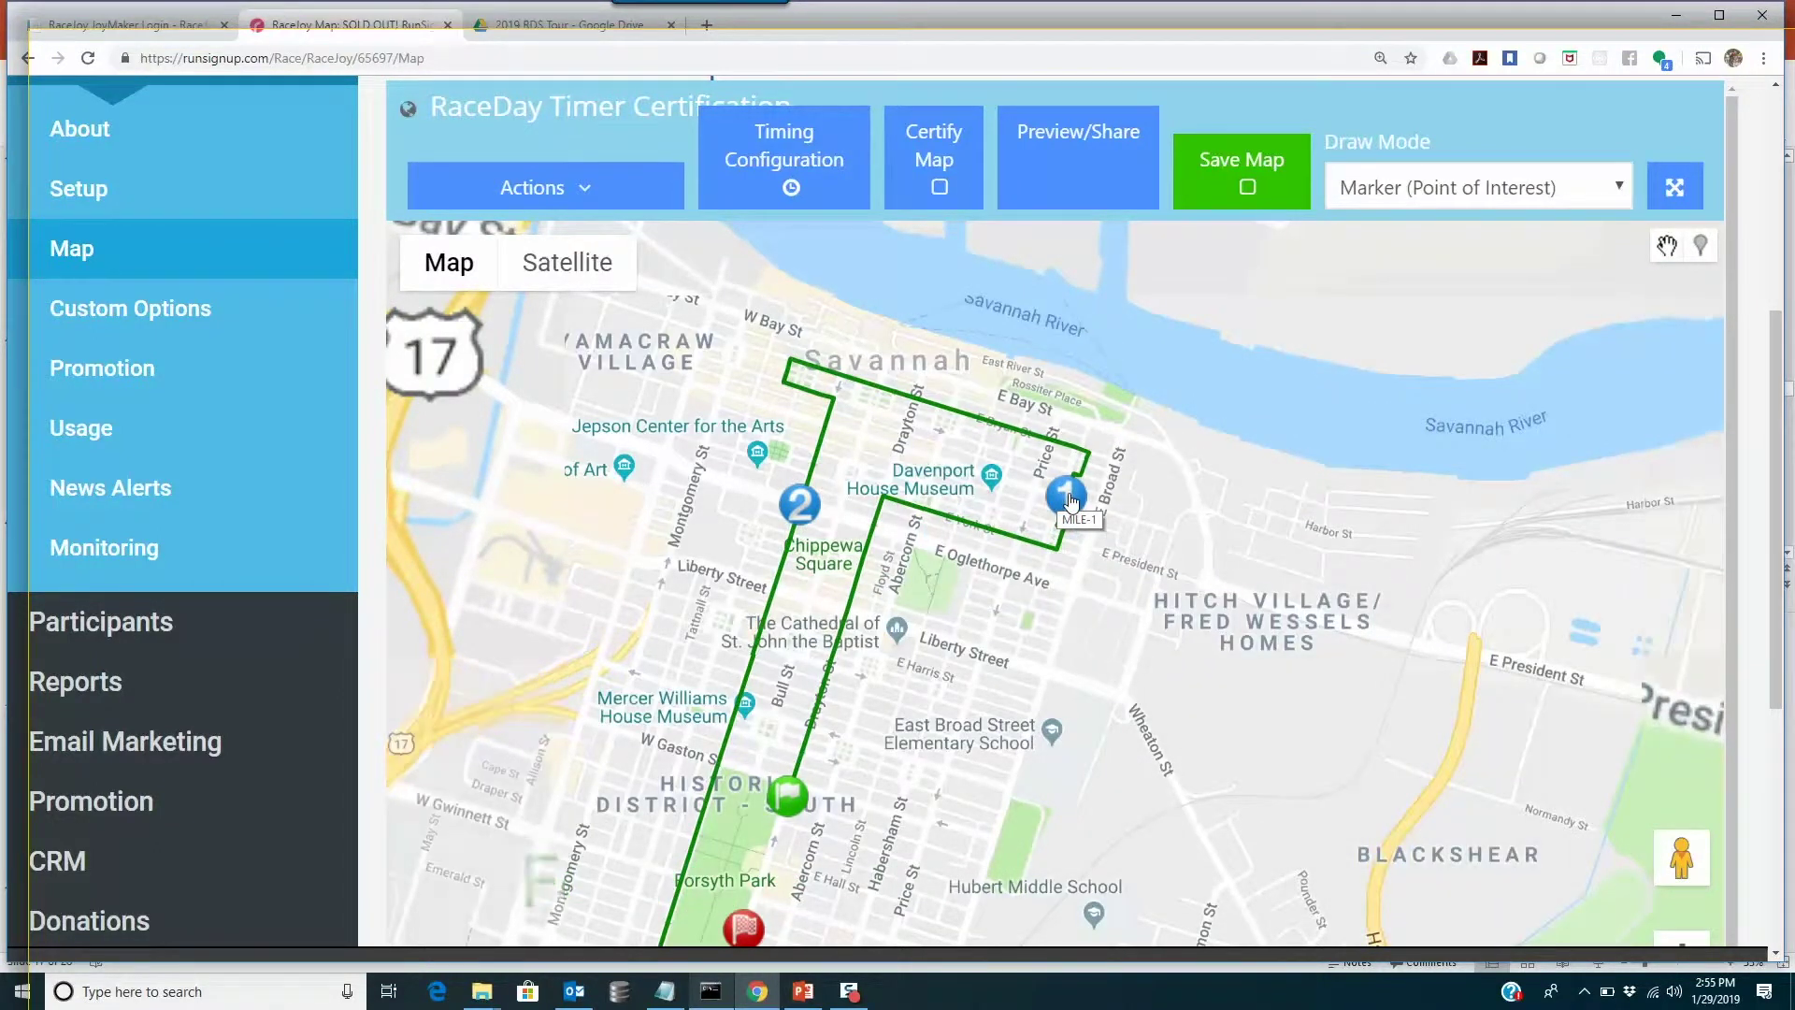
pyautogui.scroll(-2, 1071, 500)
pyautogui.scroll(2, 1072, 502)
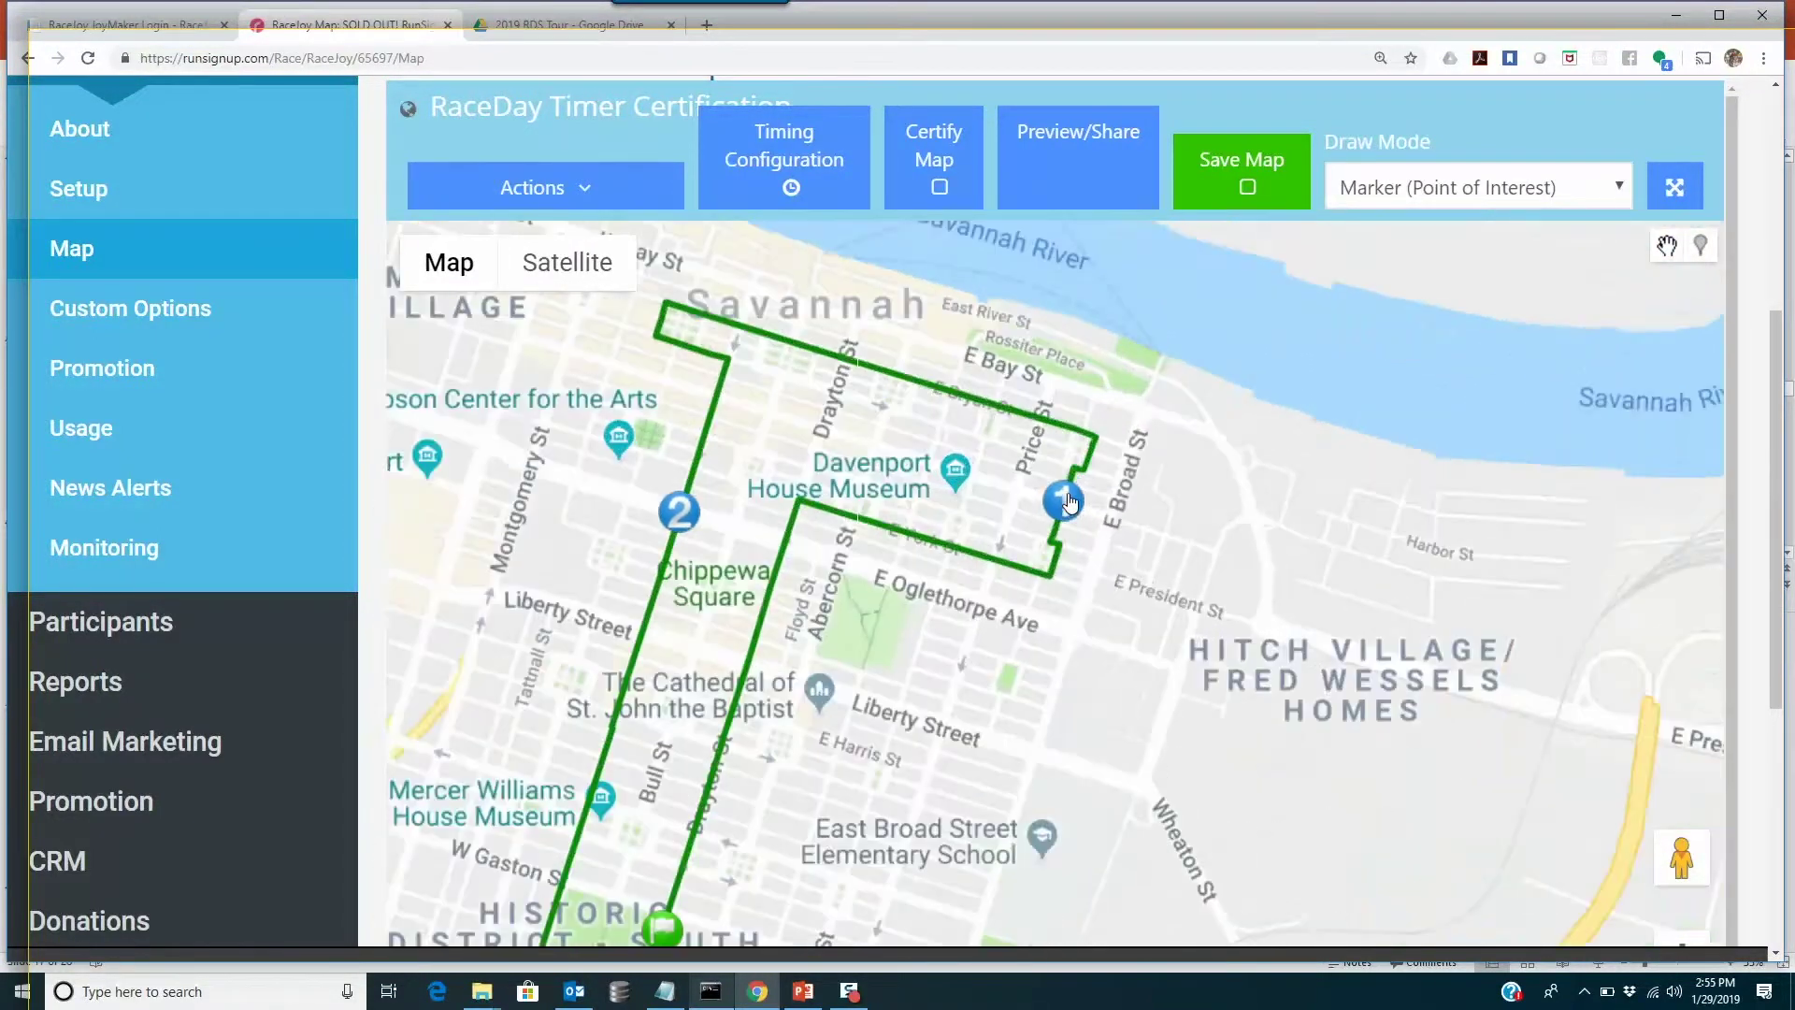
pyautogui.scroll(2, 1071, 502)
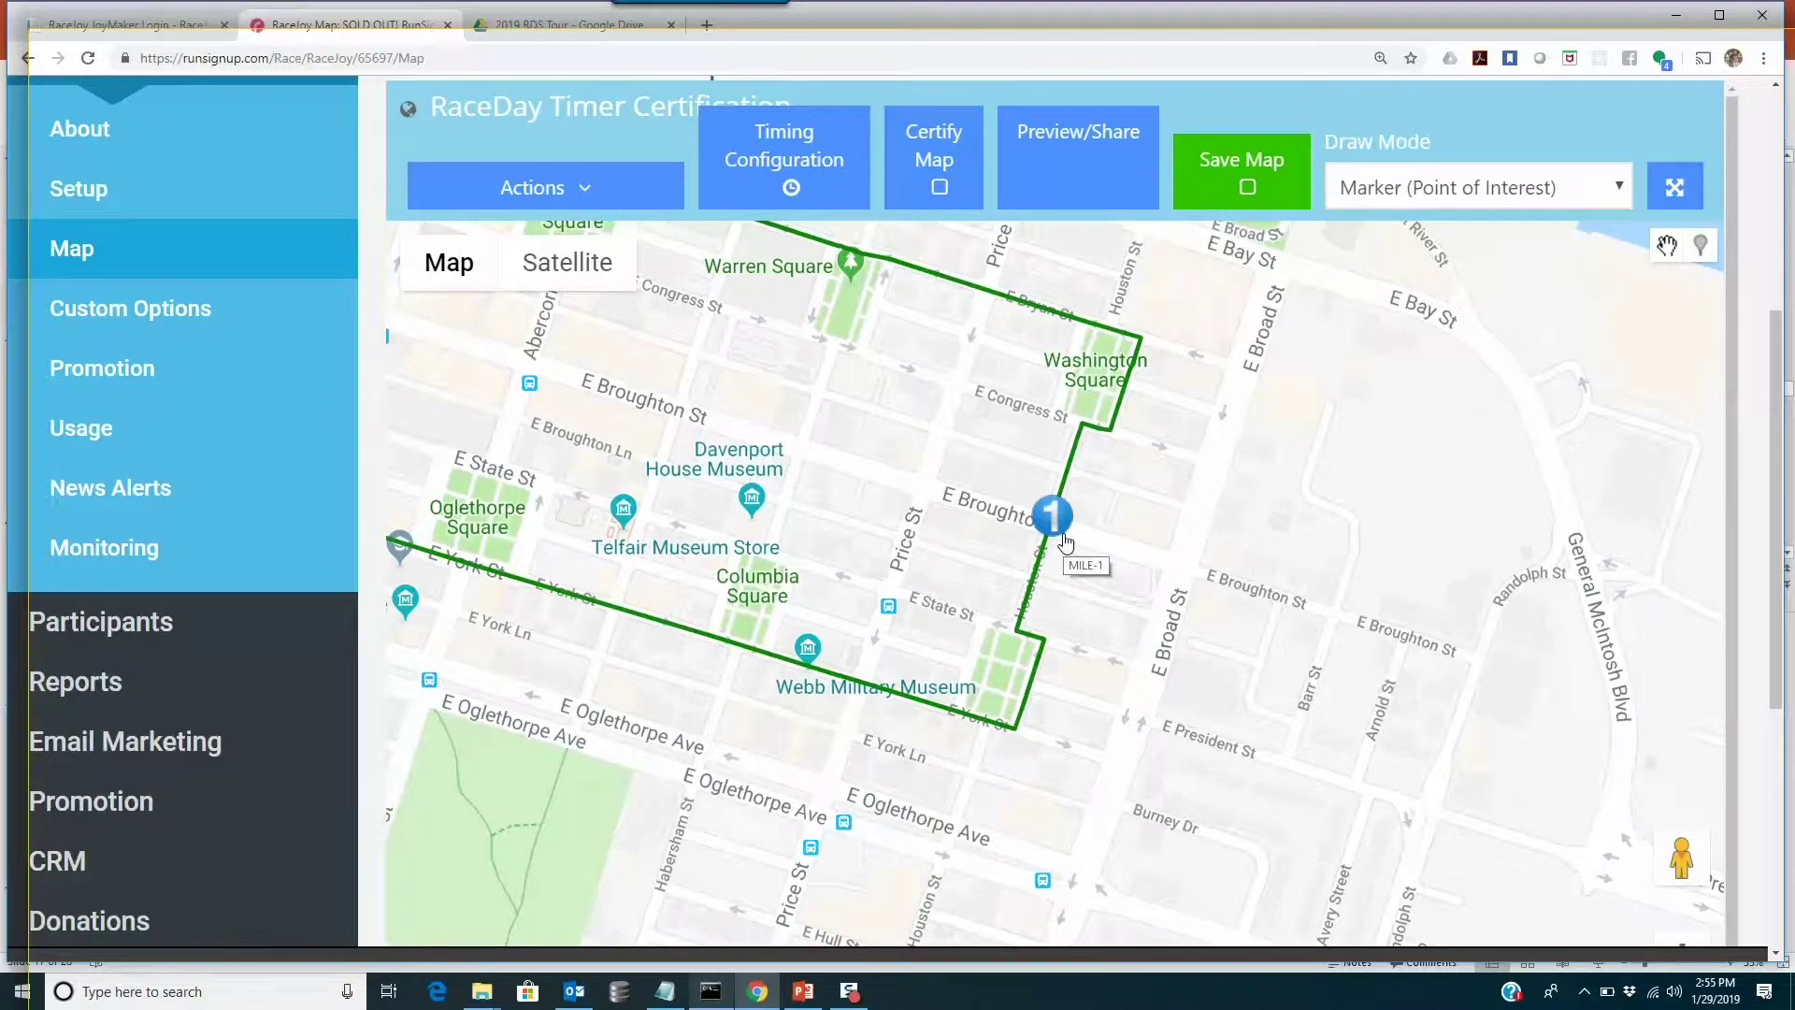
# Step: Examine the course around Forsyth Park, comparing the end of the path at the finish flag with the start flag on Drayton St
pyautogui.scroll(-5, 870, 580)
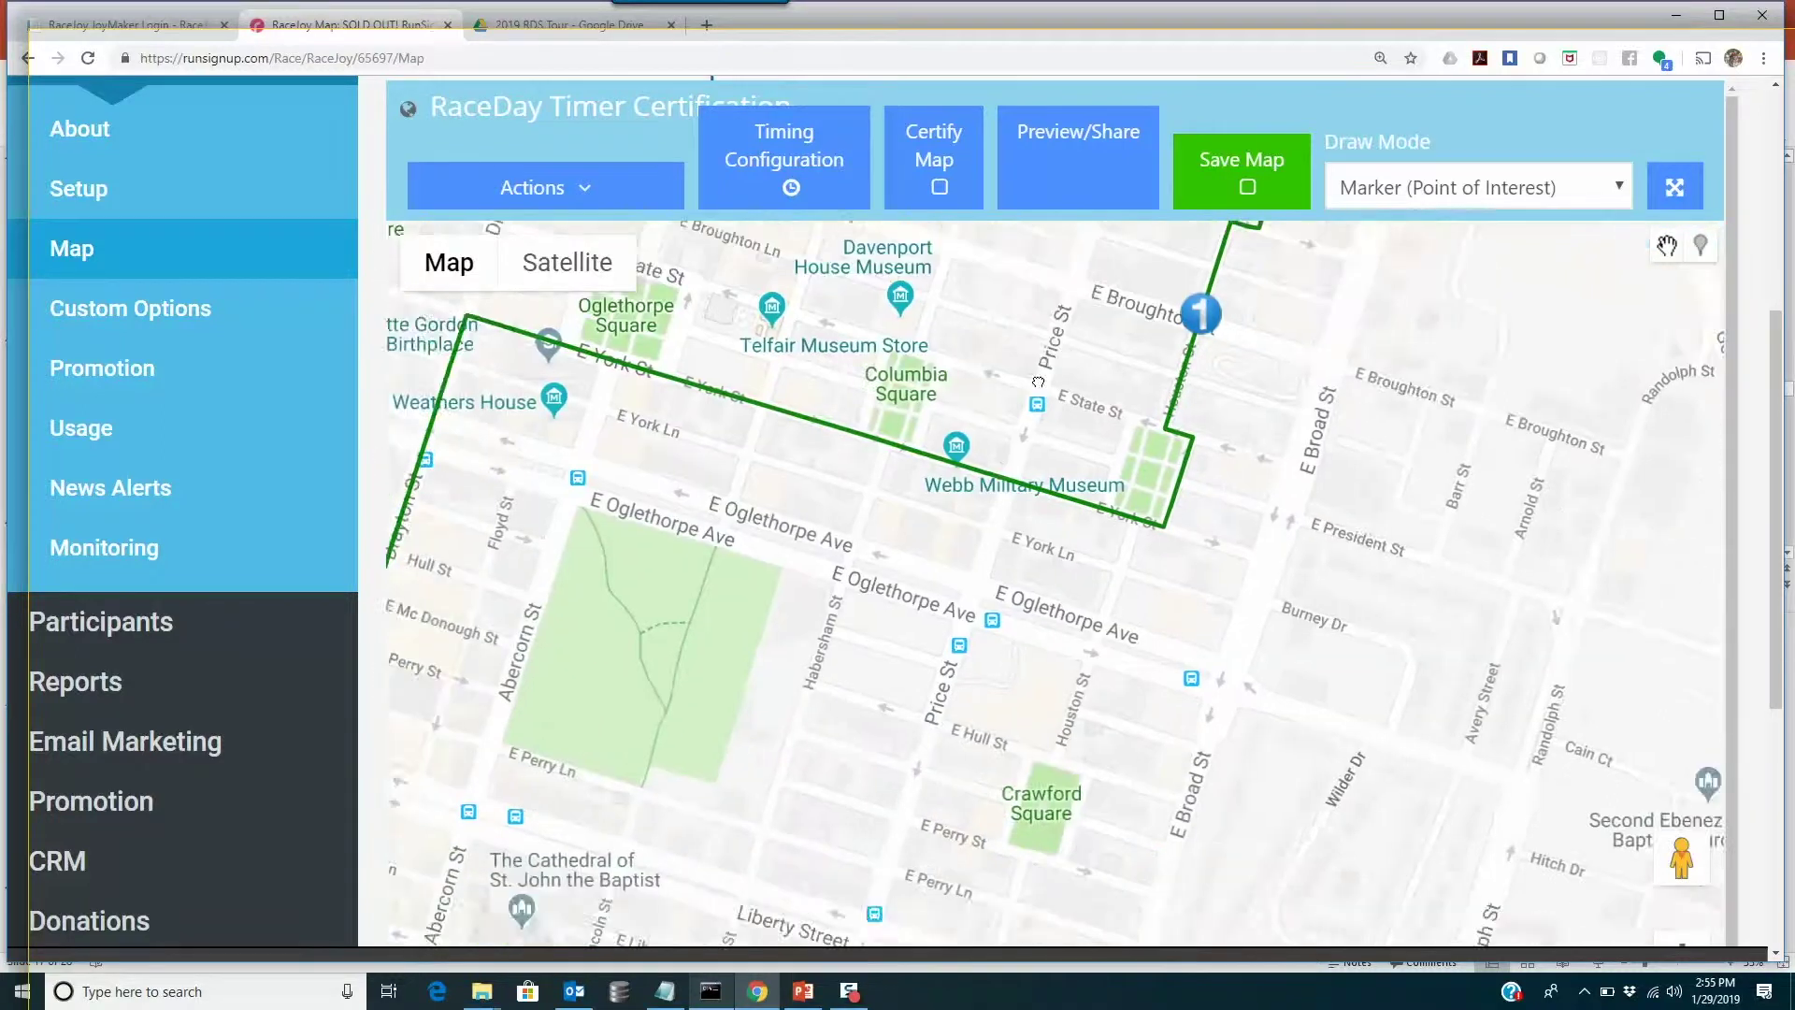
pyautogui.scroll(-10, 860, 561)
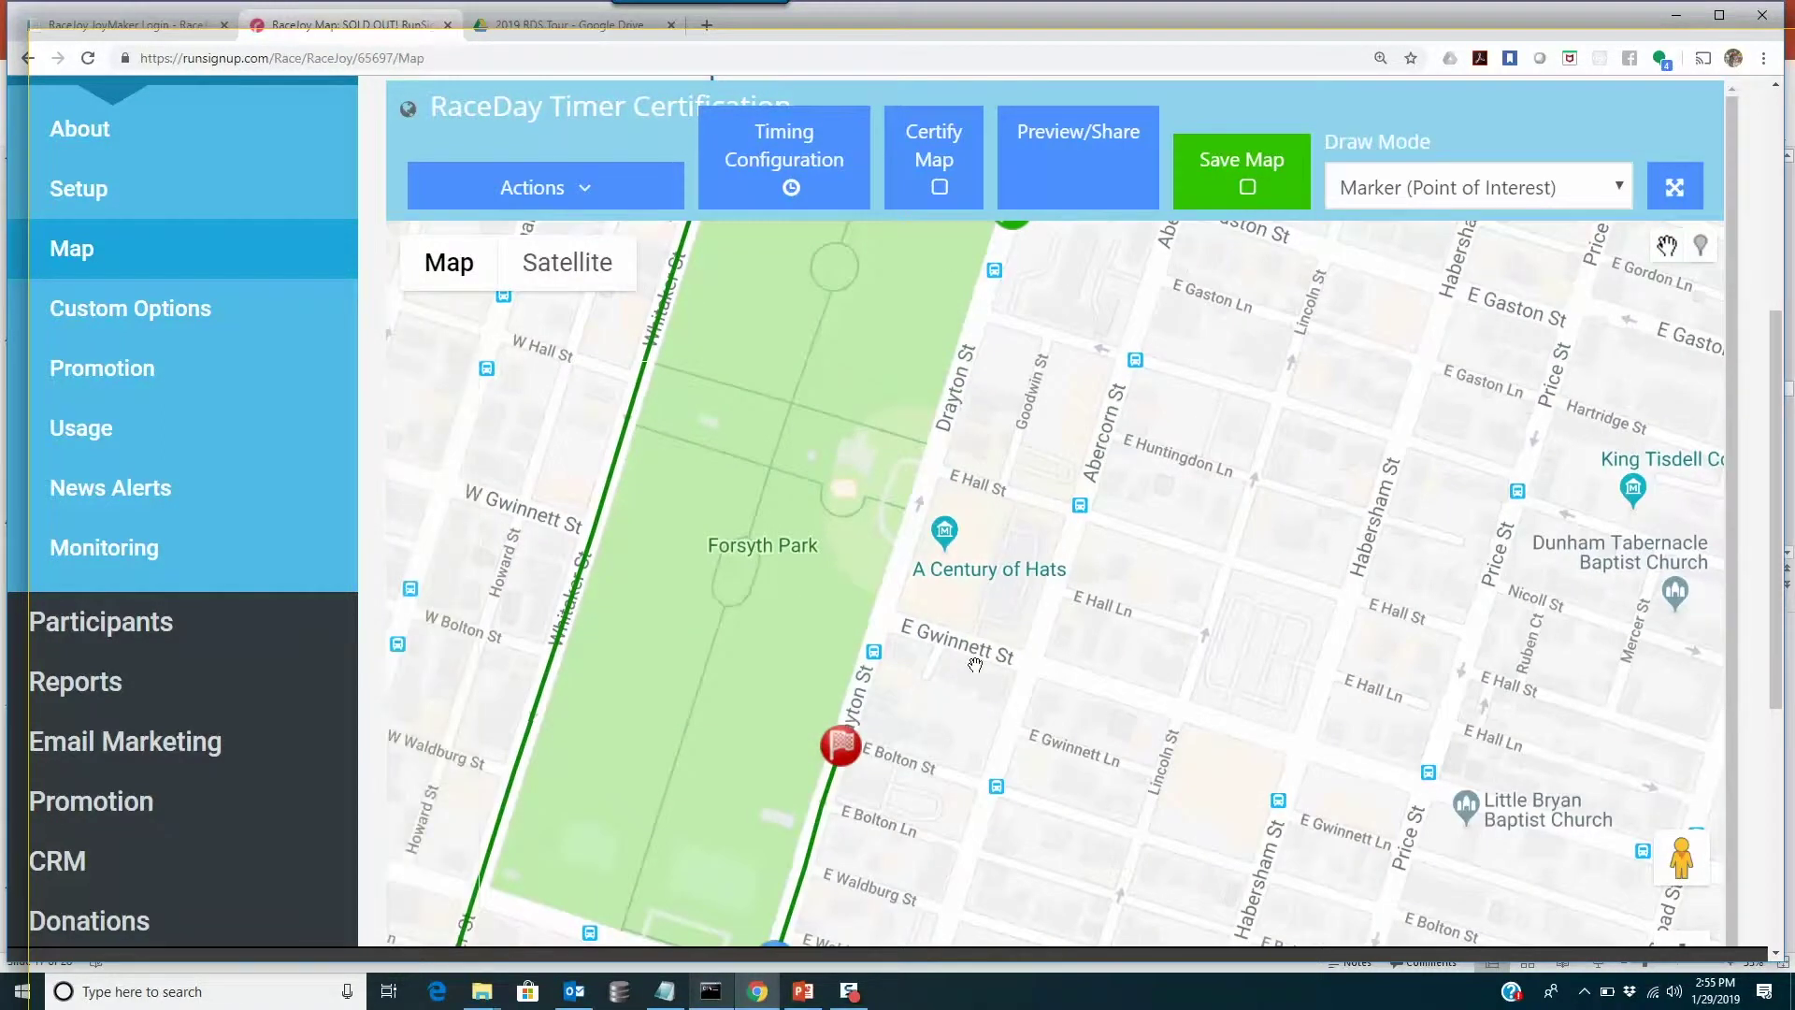
pyautogui.scroll(-2, 953, 696)
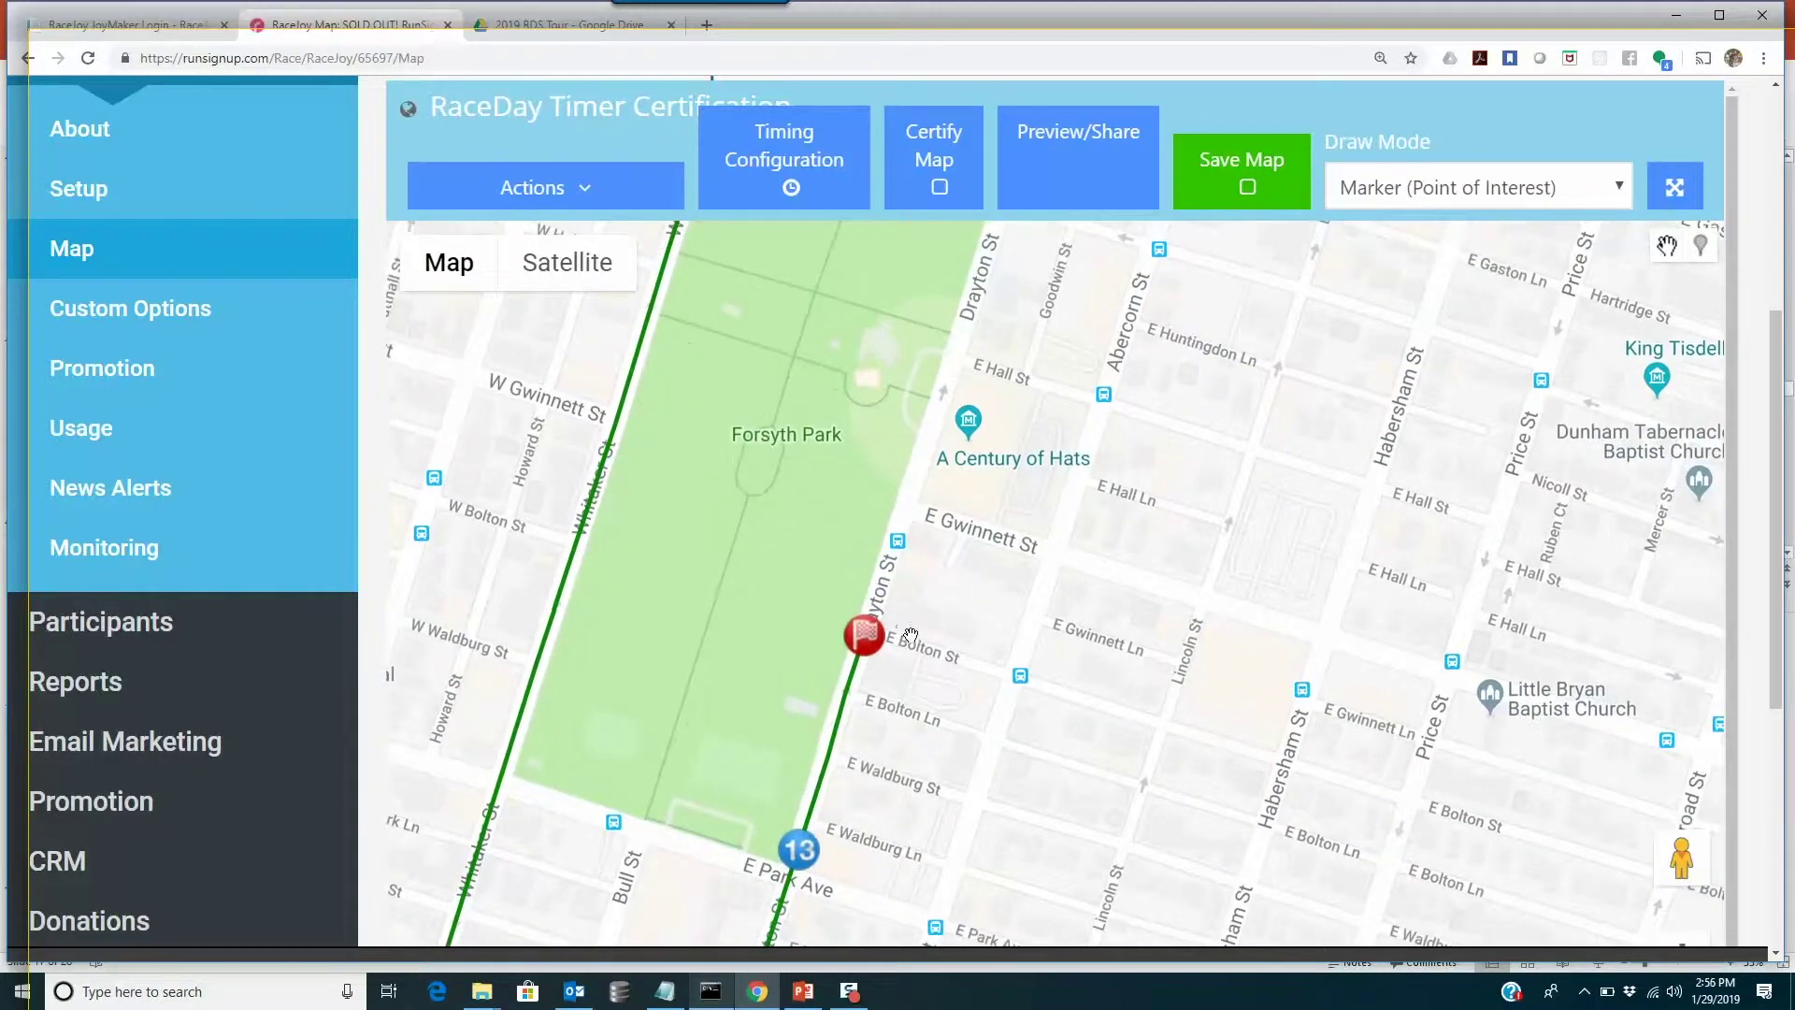
pyautogui.scroll(1, 990, 502)
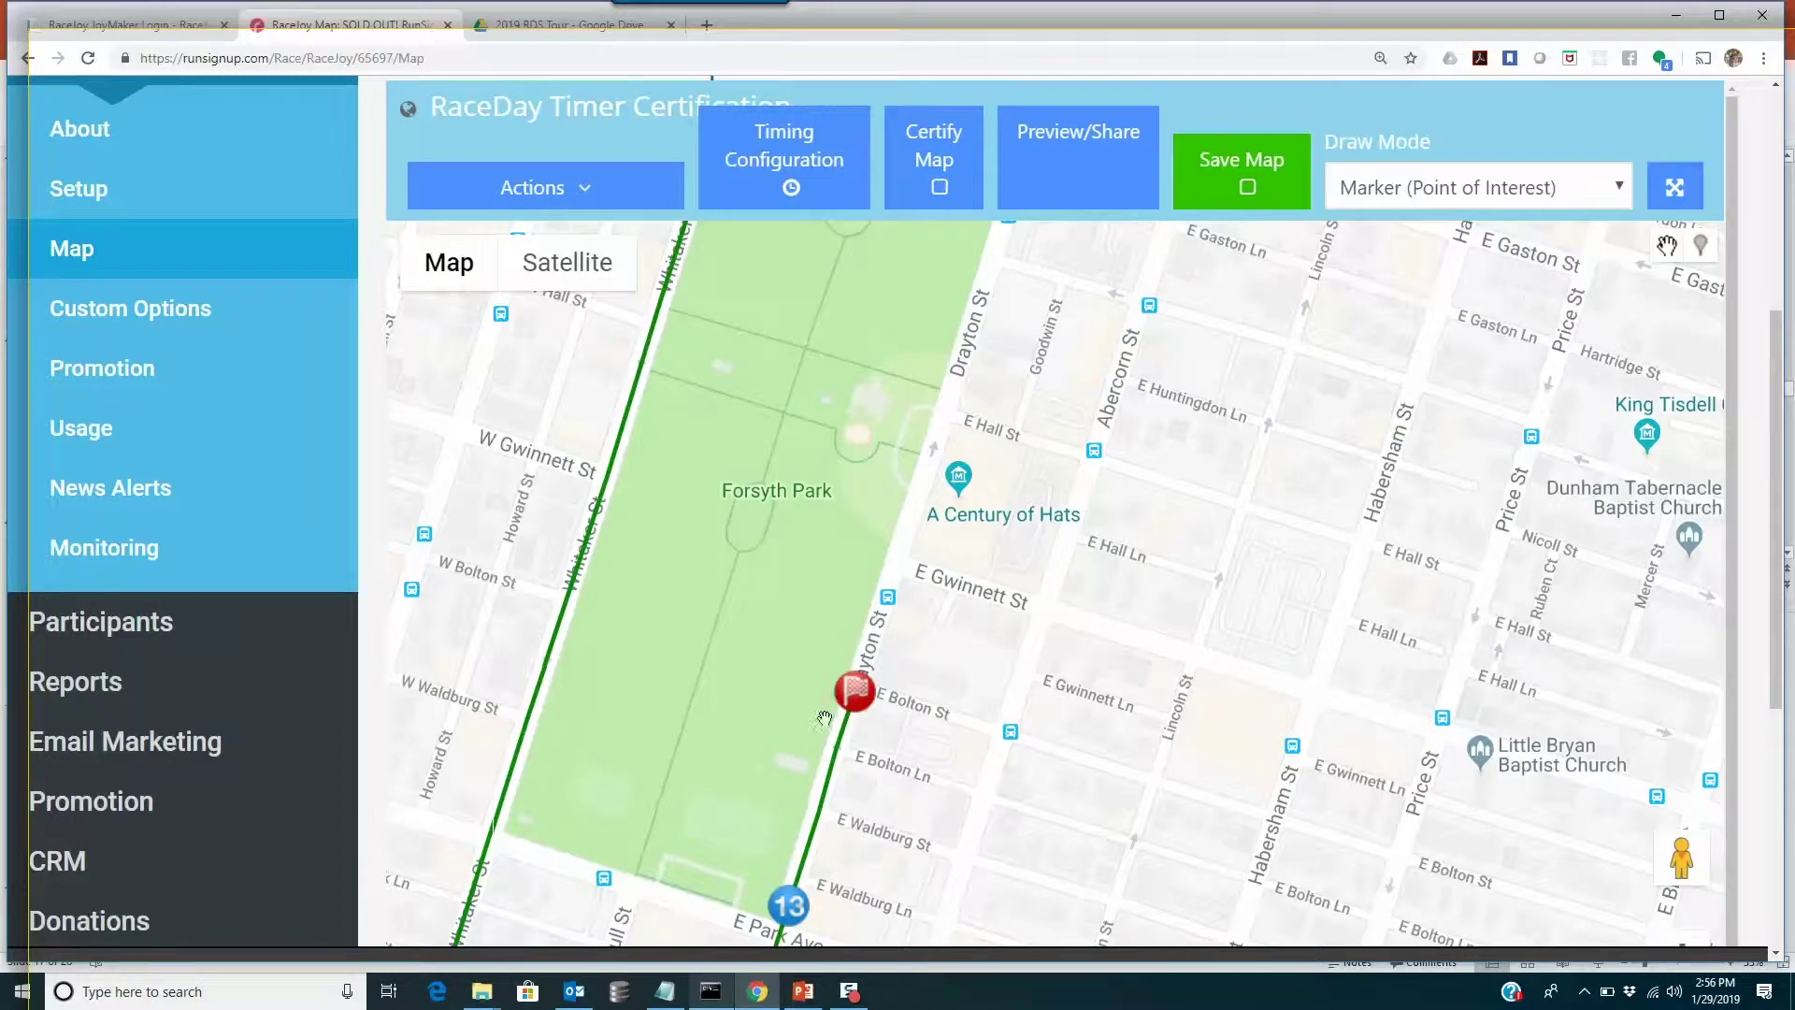
pyautogui.moveTo(883, 836); pyautogui.dragTo(900, 736)
pyautogui.moveTo(817, 826); pyautogui.dragTo(864, 682)
pyautogui.moveTo(934, 566); pyautogui.dragTo(925, 711)
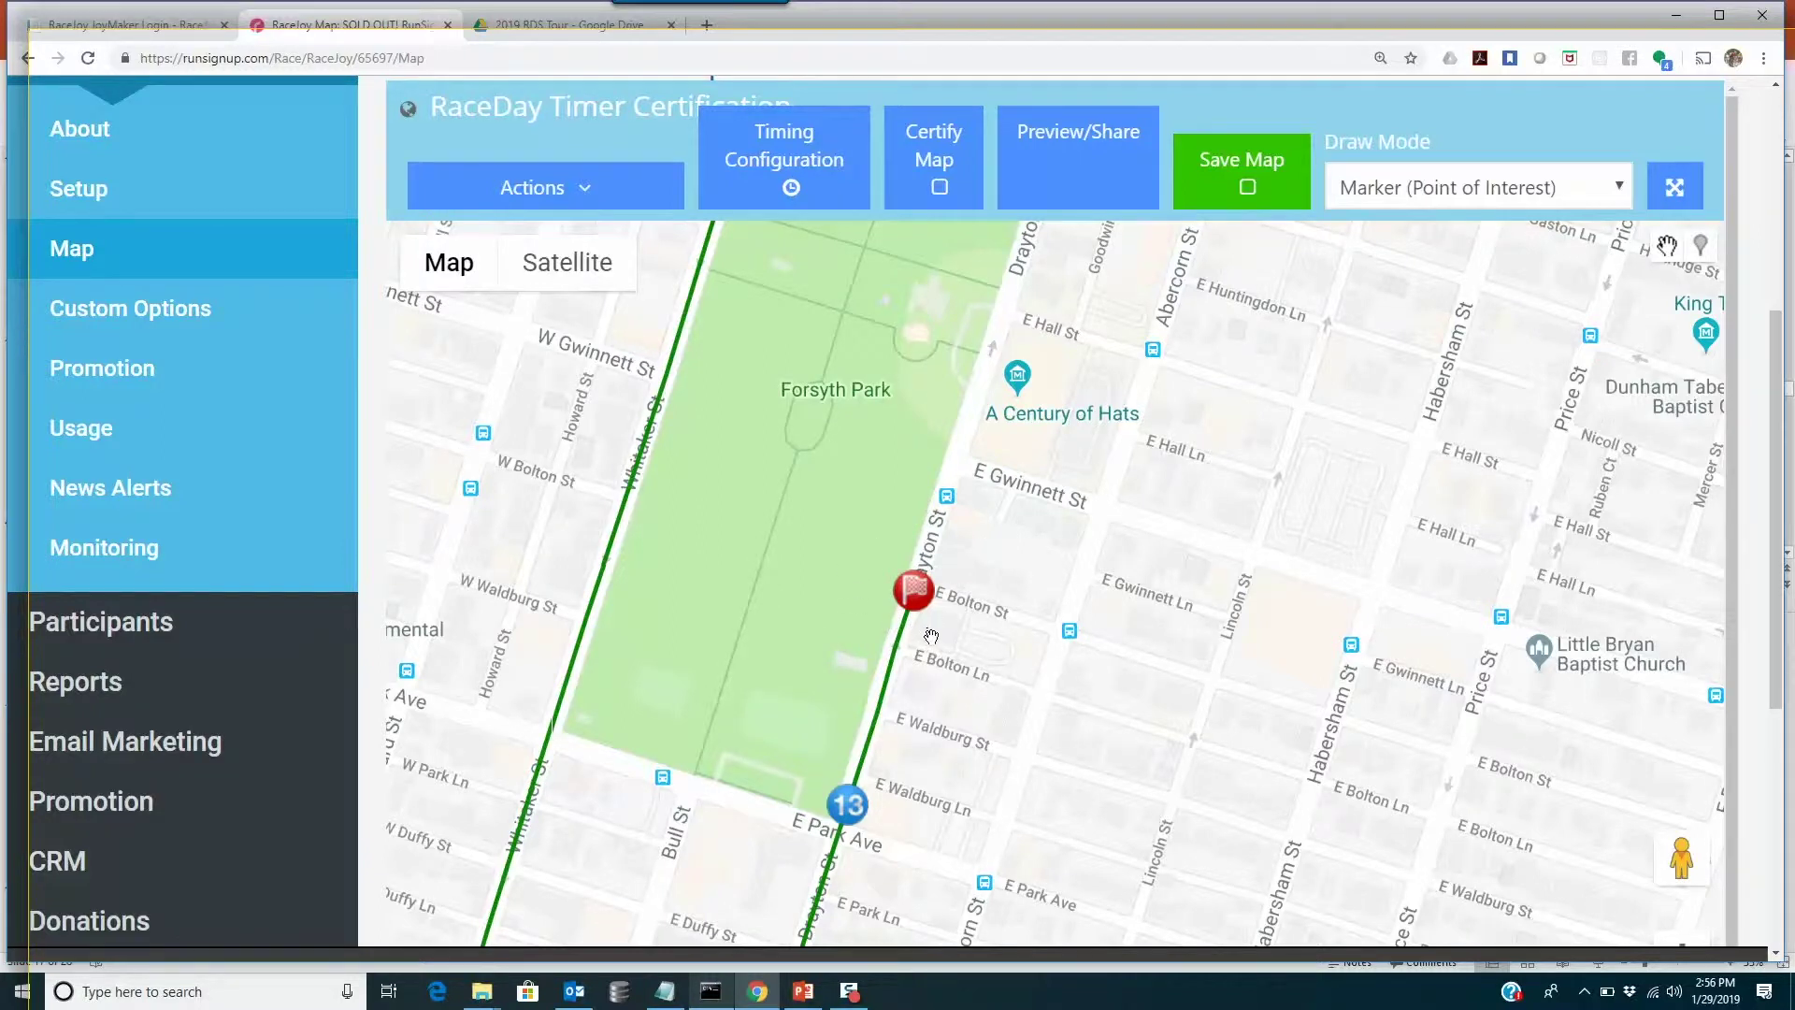
pyautogui.moveTo(980, 583); pyautogui.dragTo(967, 608)
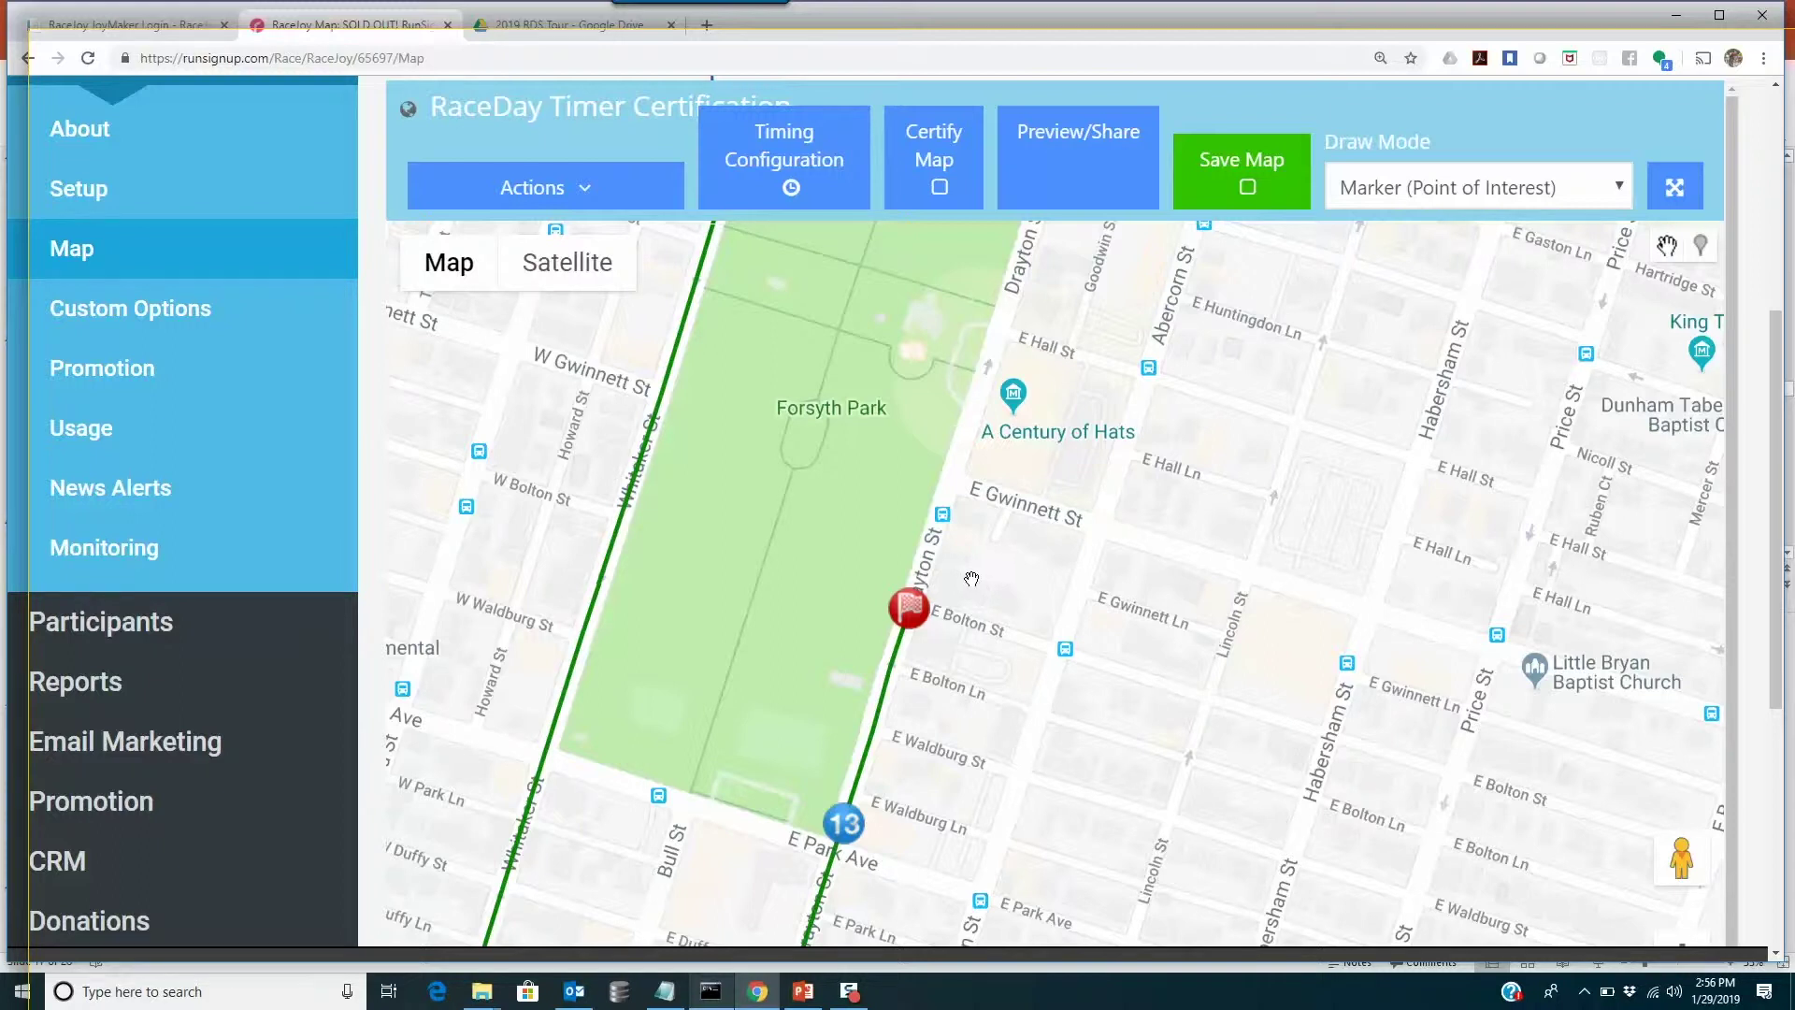
pyautogui.moveTo(1003, 543); pyautogui.dragTo(869, 822)
pyautogui.moveTo(1037, 428); pyautogui.dragTo(897, 715)
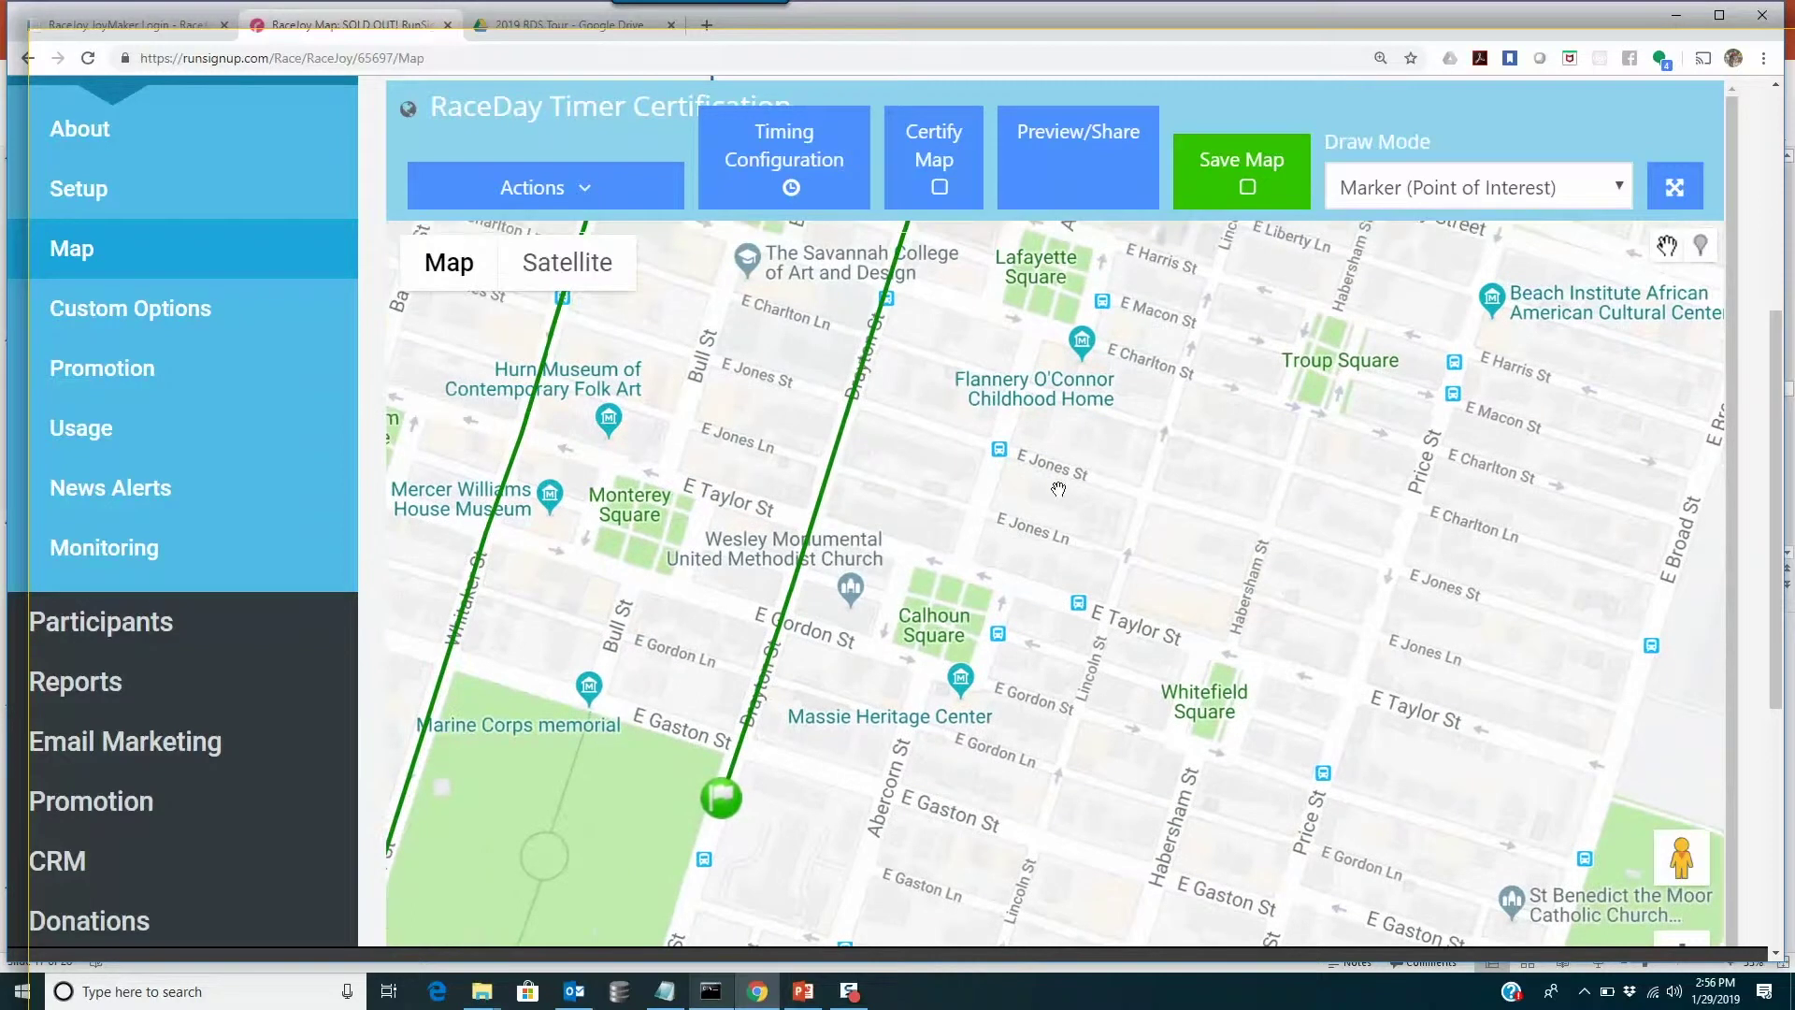
pyautogui.moveTo(1079, 550); pyautogui.dragTo(1013, 680)
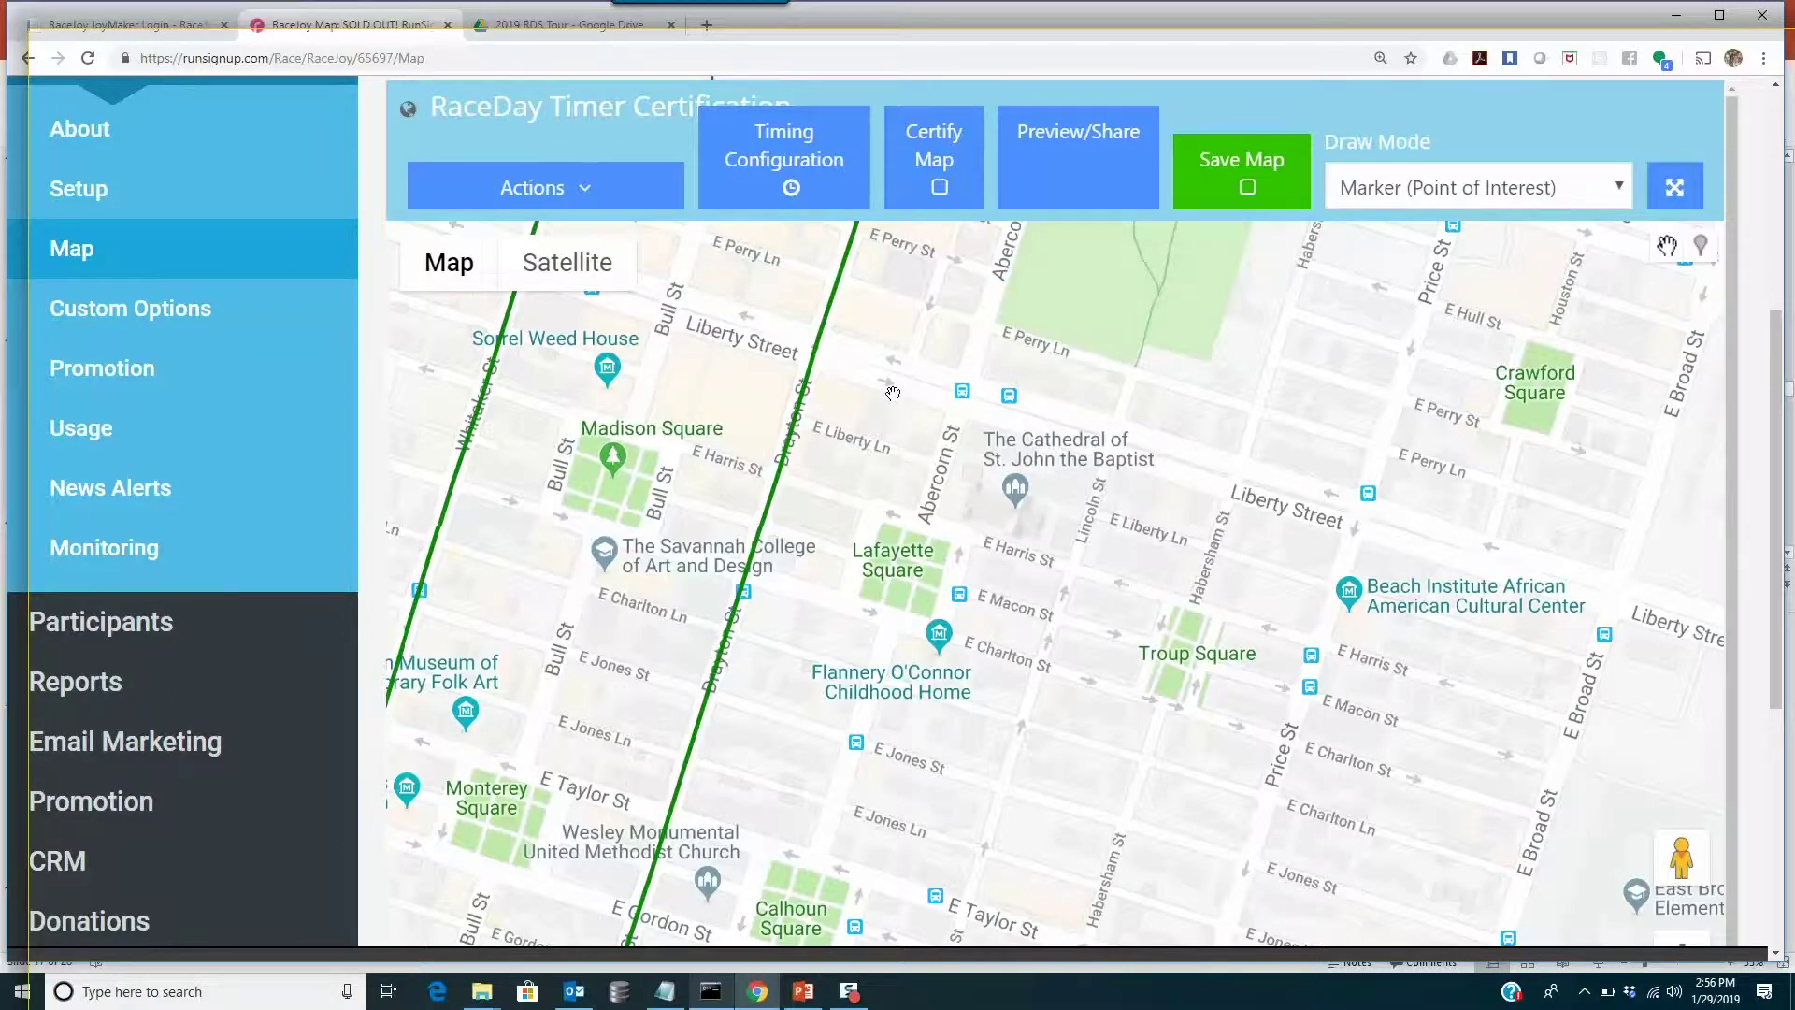
# Step: Move the finish marker along Drayton St to E Hall St, refining its position at the intersection in satellite view
pyautogui.moveTo(876, 482); pyautogui.dragTo(966, 215)
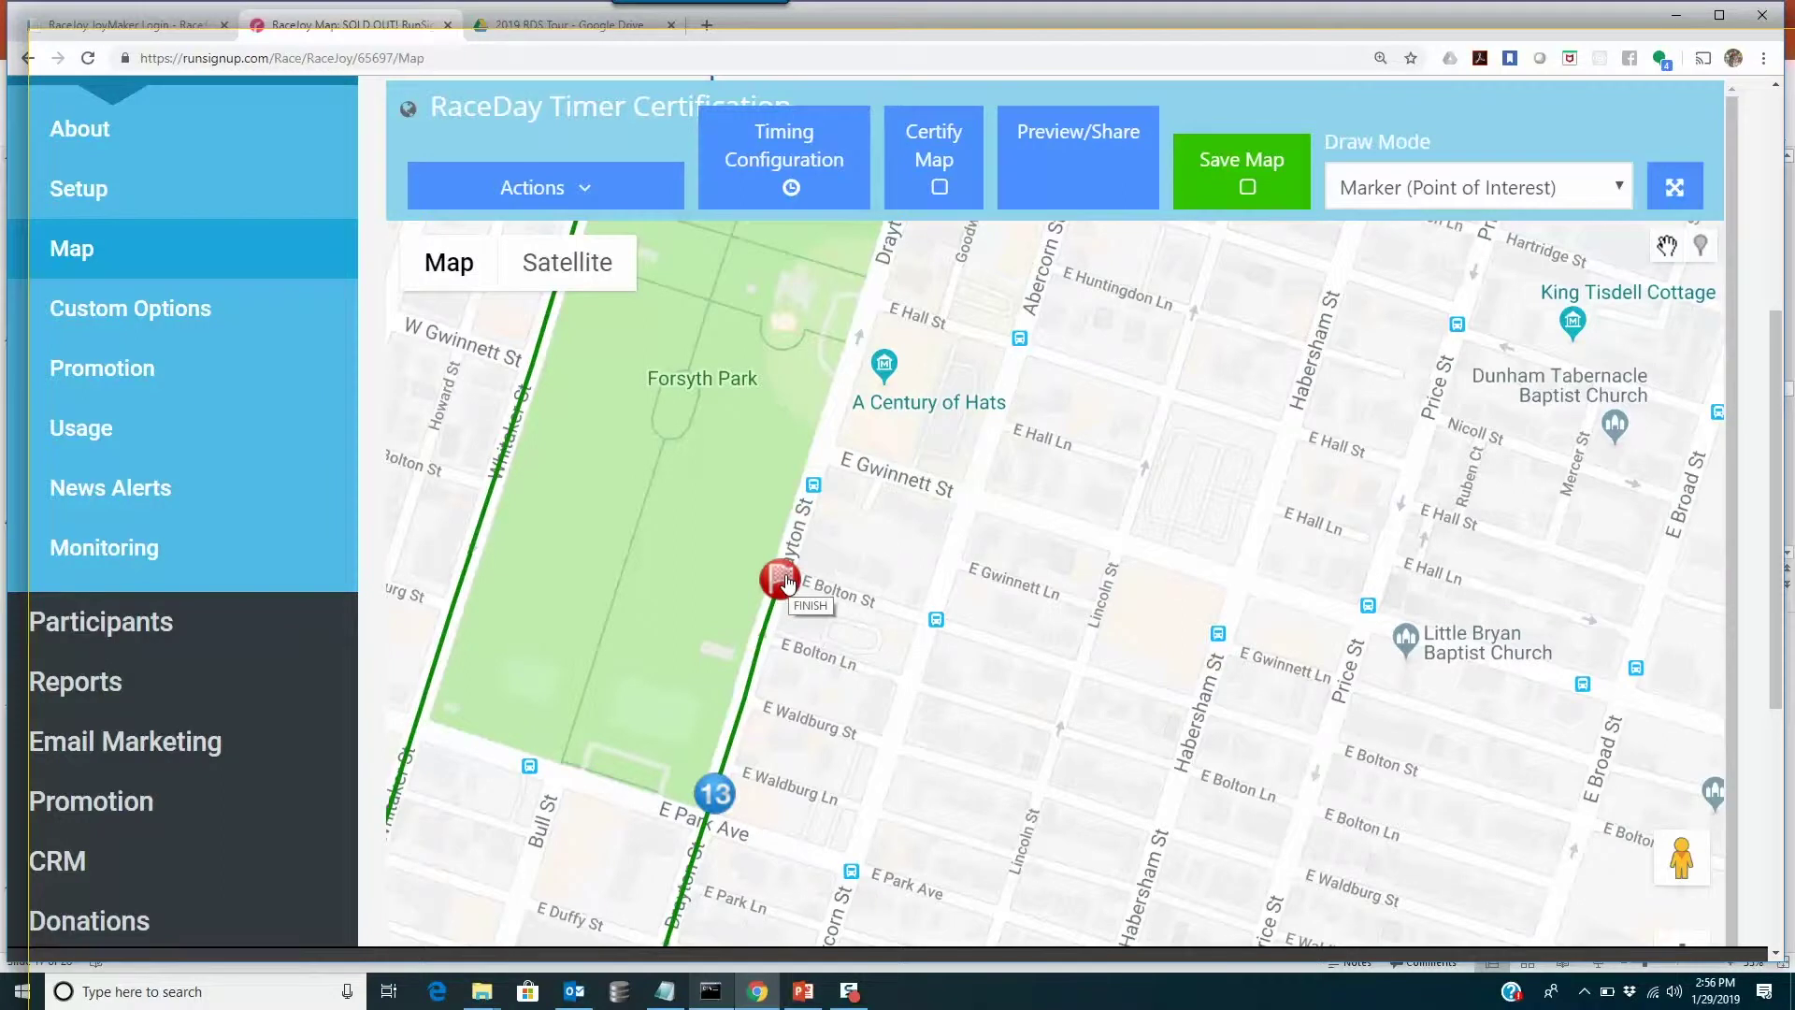
pyautogui.moveTo(787, 582)
pyautogui.mouseDown()
pyautogui.moveTo(800, 488)
pyautogui.moveTo(941, 402)
pyautogui.moveTo(837, 597)
pyautogui.moveTo(790, 475)
pyautogui.moveTo(773, 633)
pyautogui.moveTo(837, 465)
pyautogui.moveTo(821, 412)
pyautogui.moveTo(886, 300)
pyautogui.moveTo(881, 417)
pyautogui.moveTo(884, 348)
pyautogui.mouseUp()
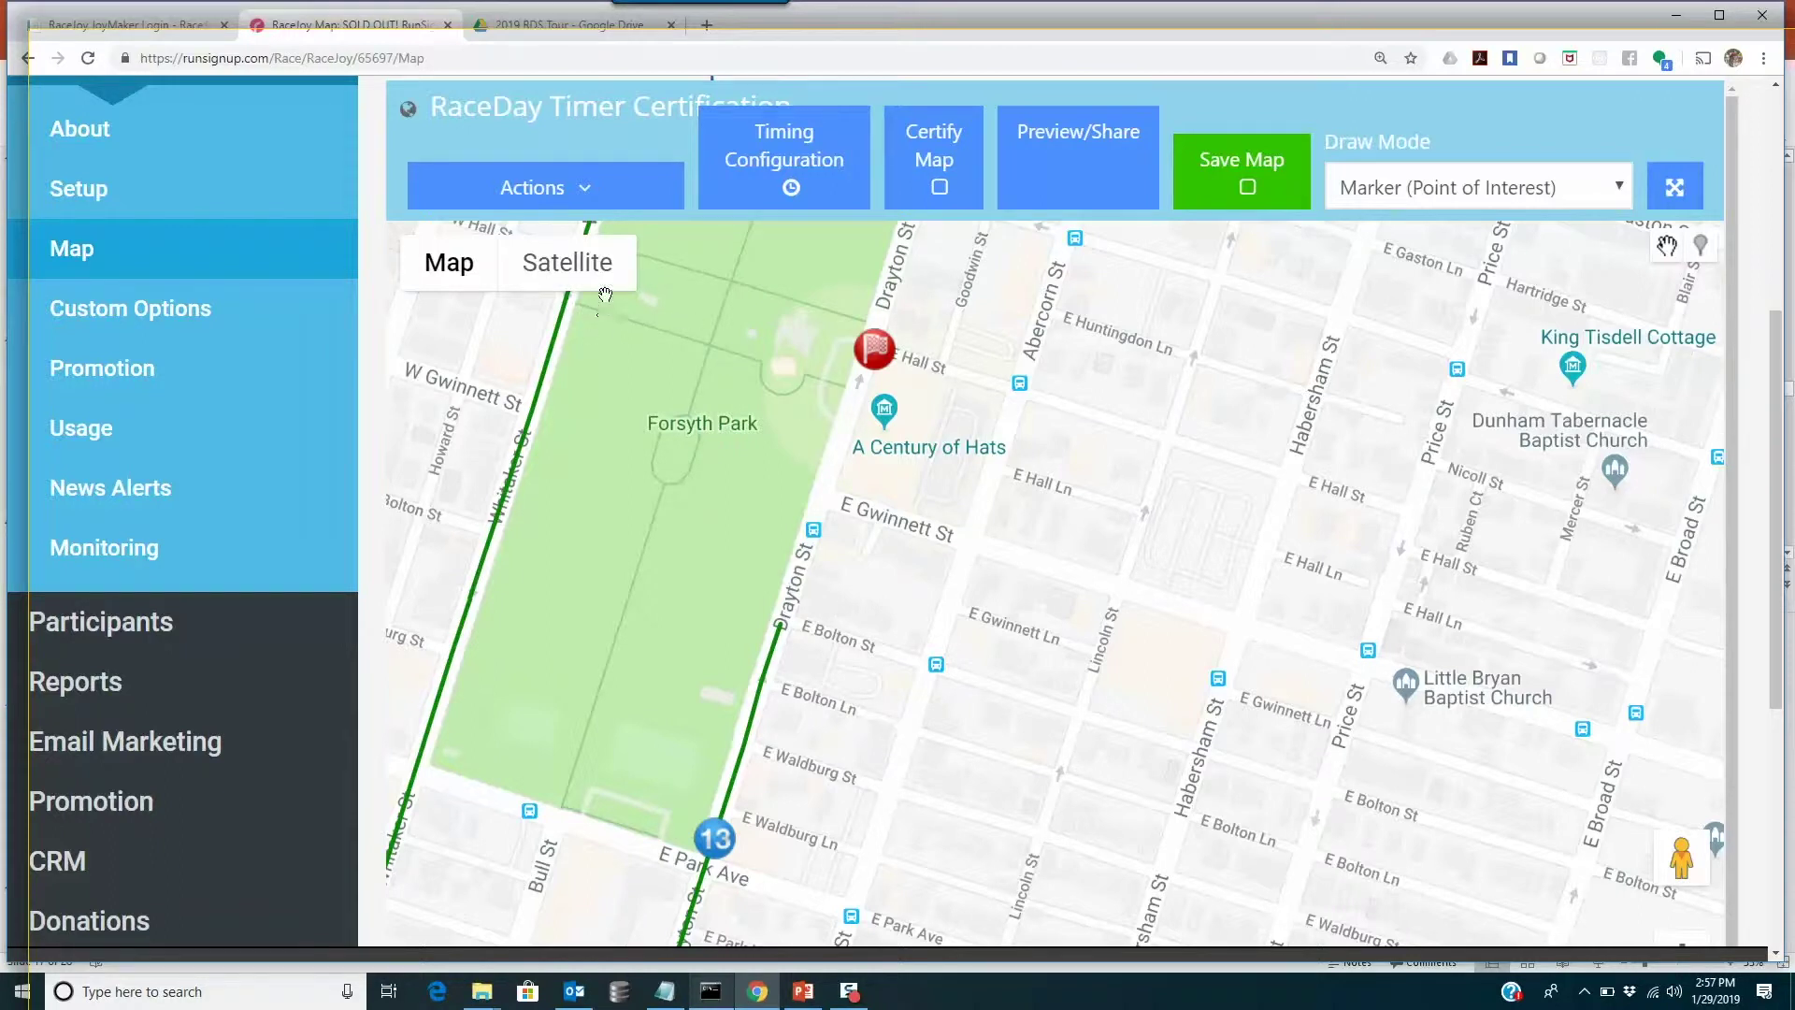
pyautogui.click(568, 264)
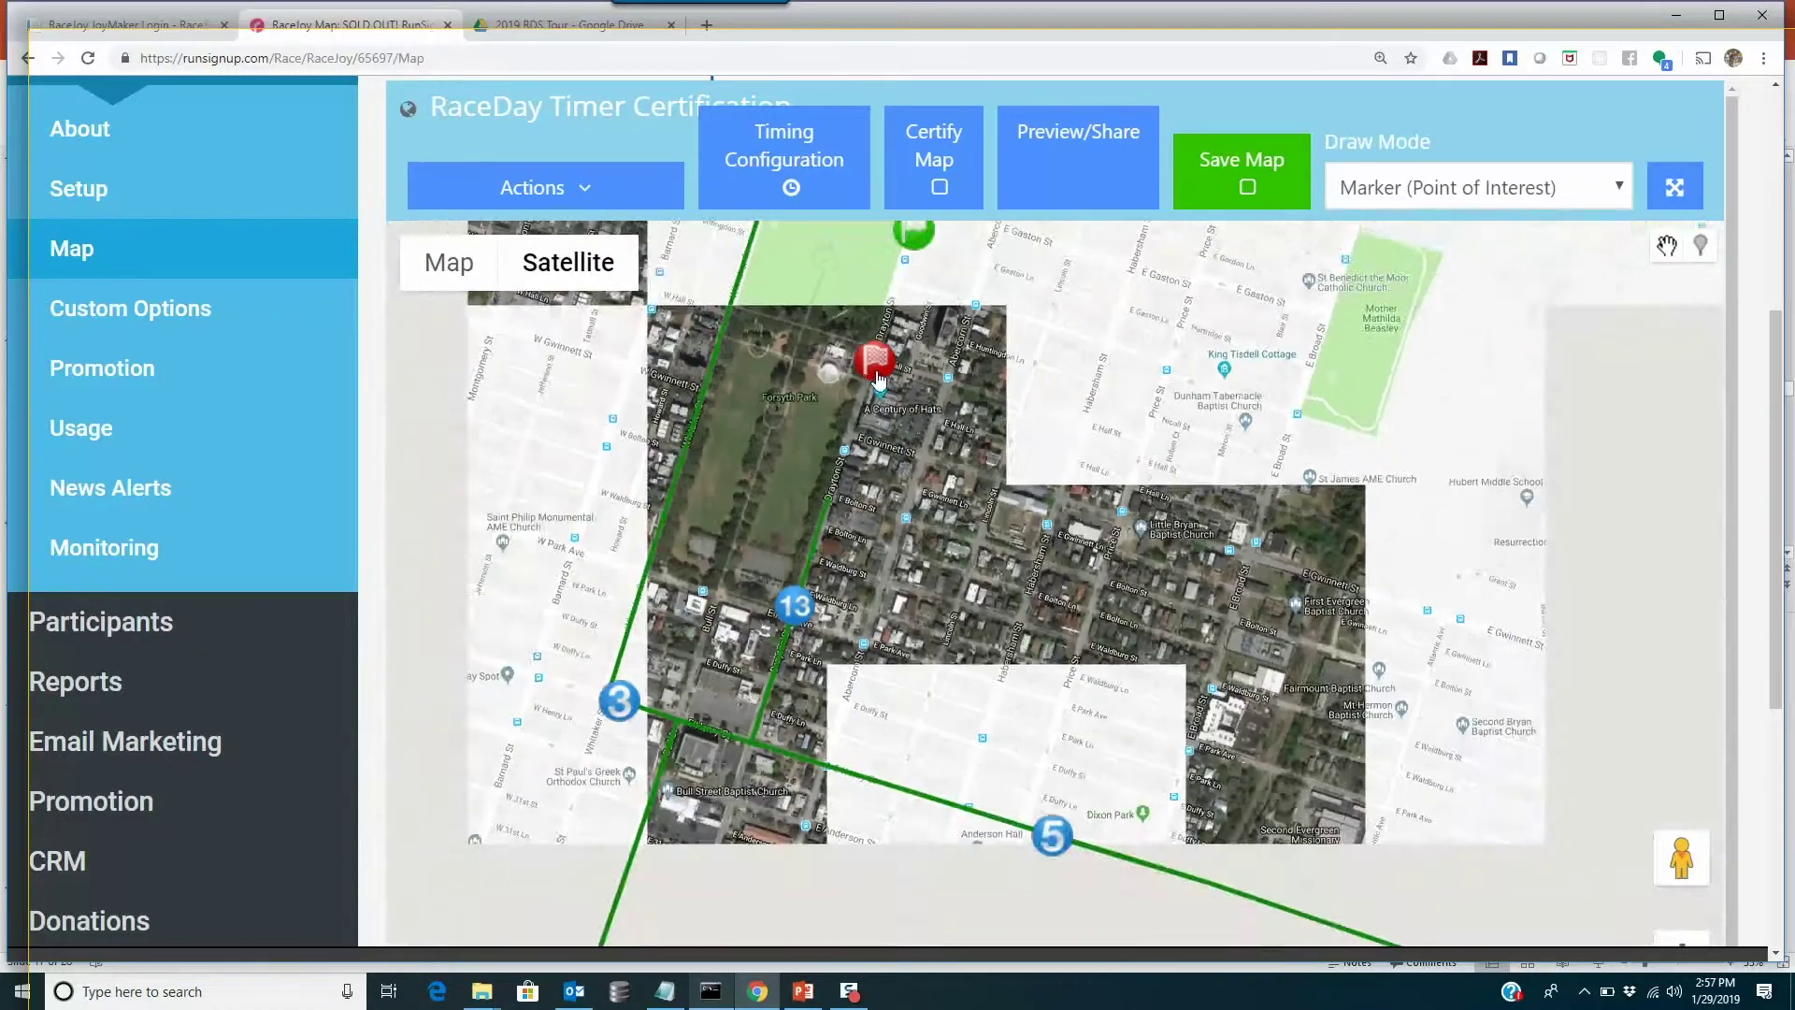
pyautogui.scroll(3, 881, 377)
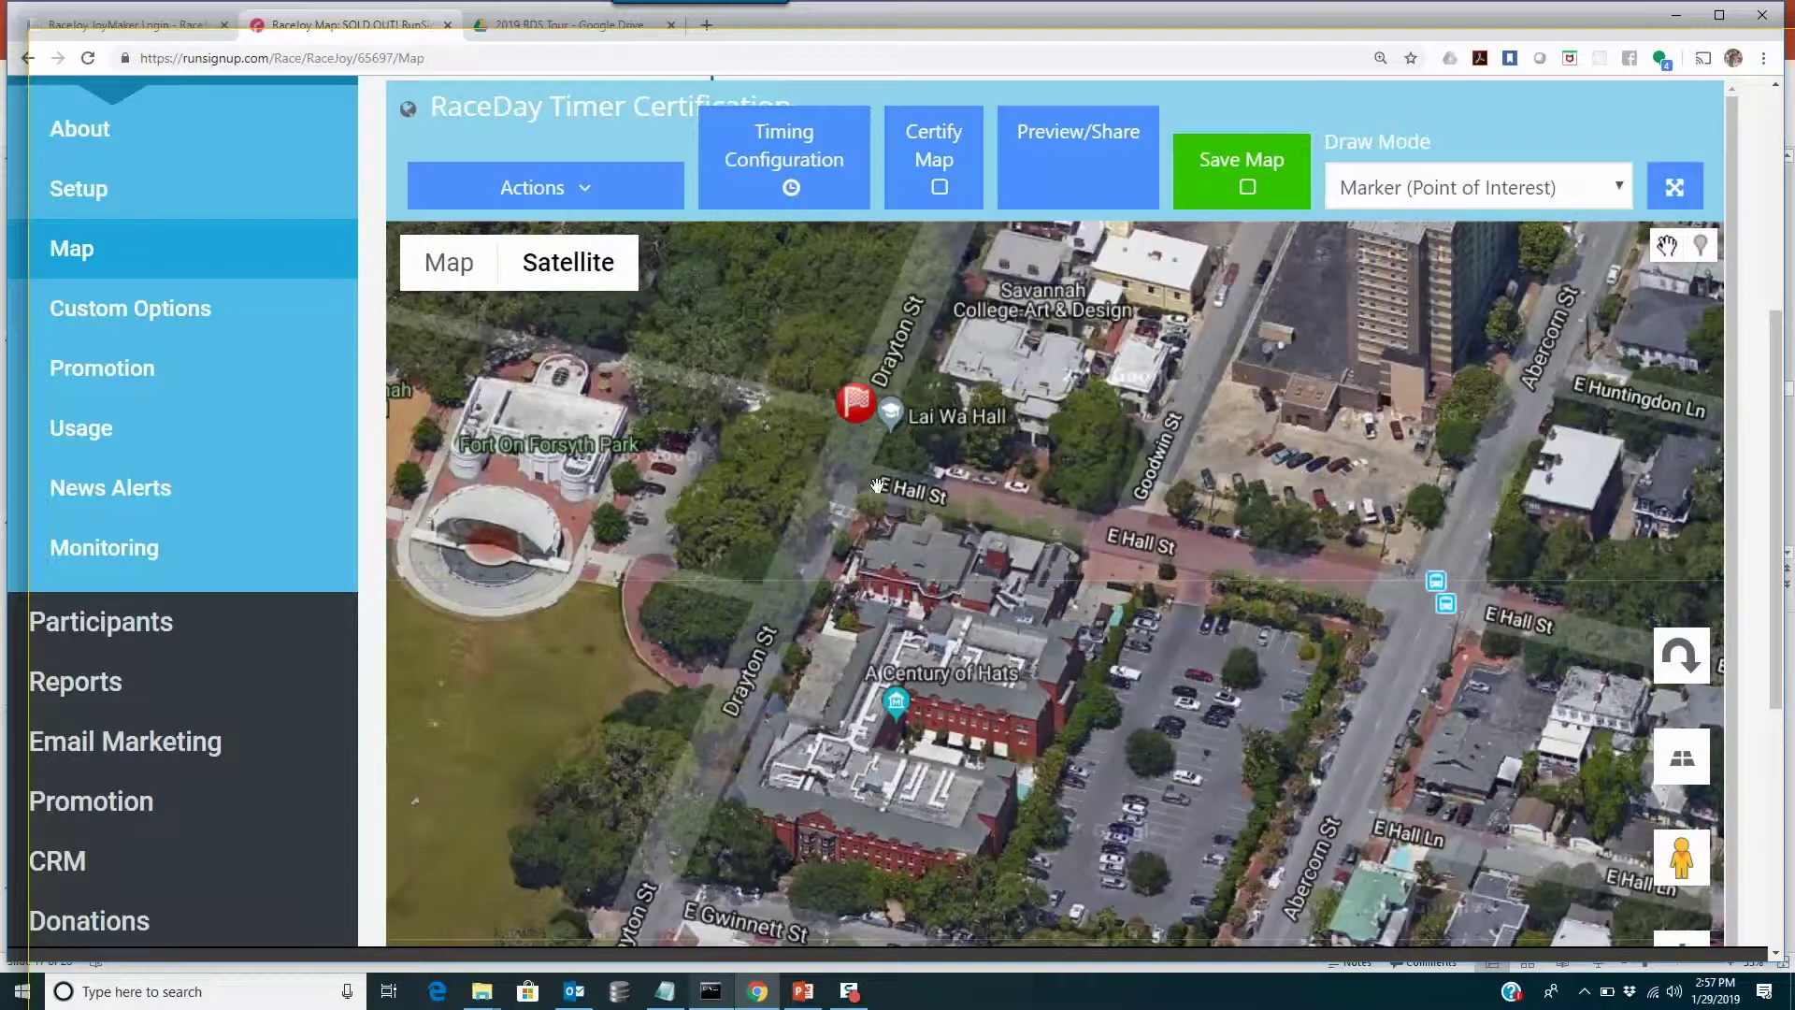
pyautogui.moveTo(856, 402); pyautogui.dragTo(856, 522)
pyautogui.moveTo(961, 615); pyautogui.dragTo(1028, 514)
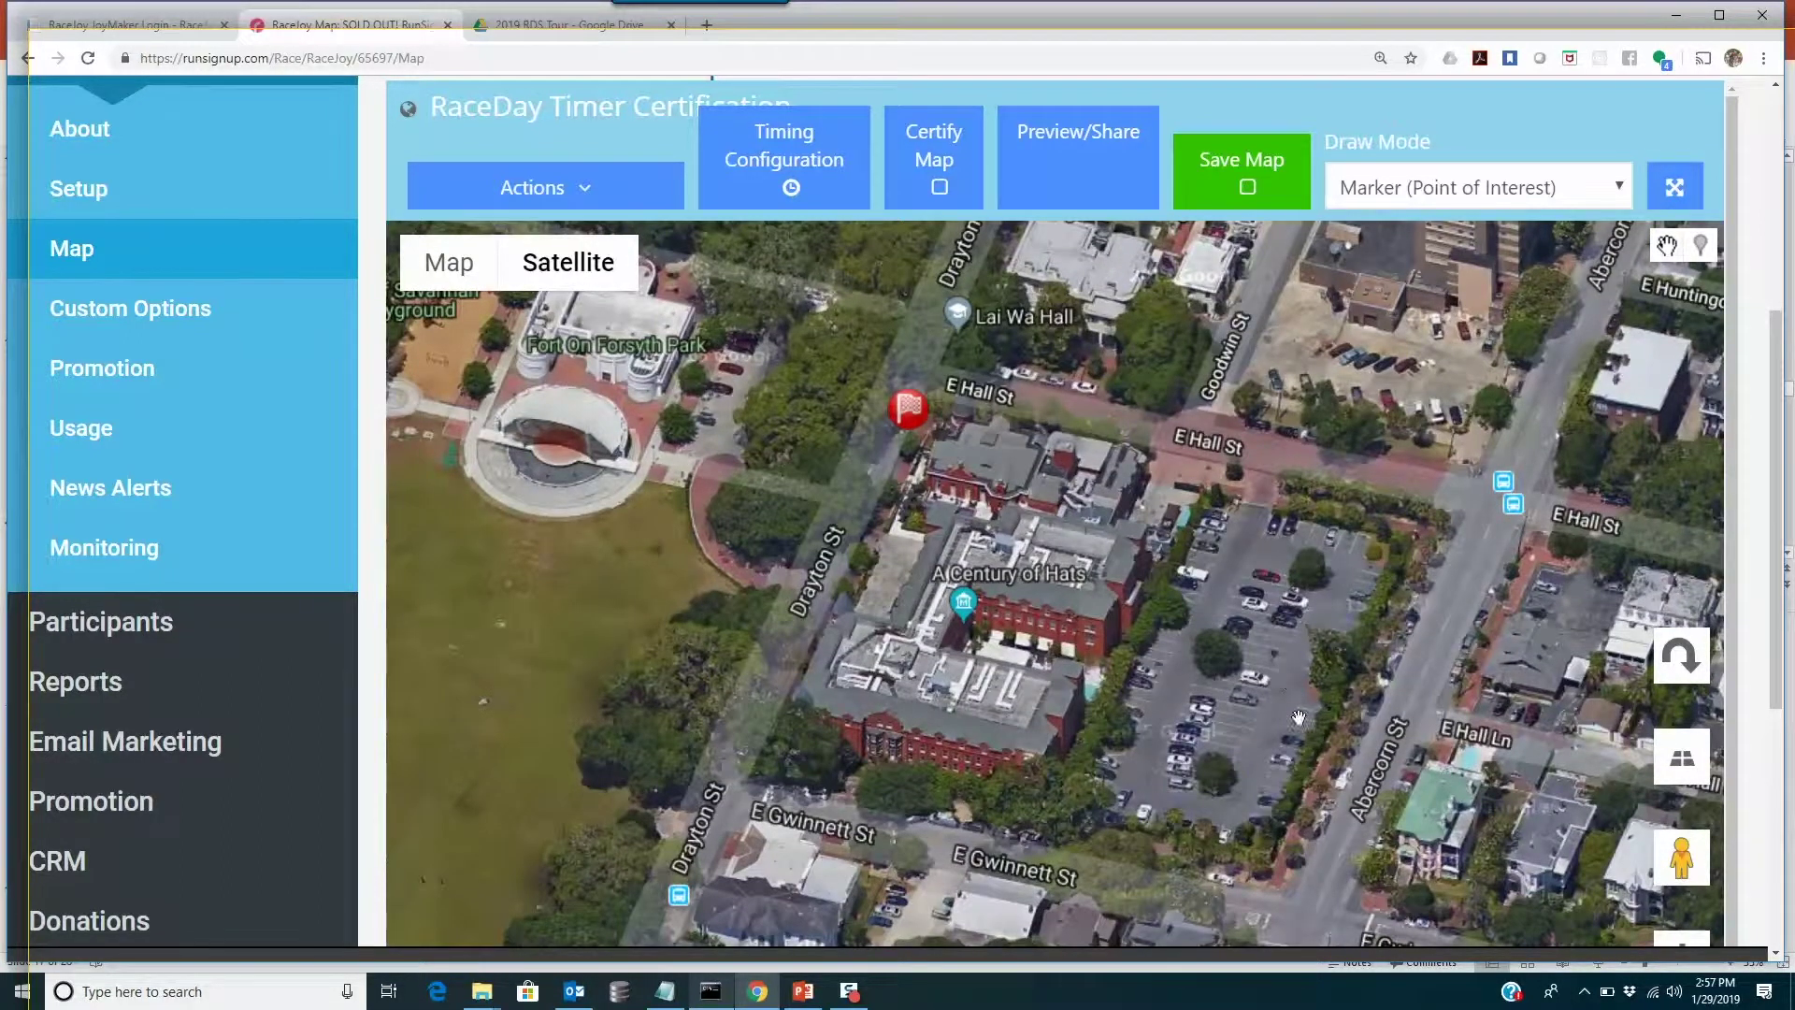
# Step: Open Street View on Drayton St beside the finish marker
pyautogui.scroll(1, 1338, 719)
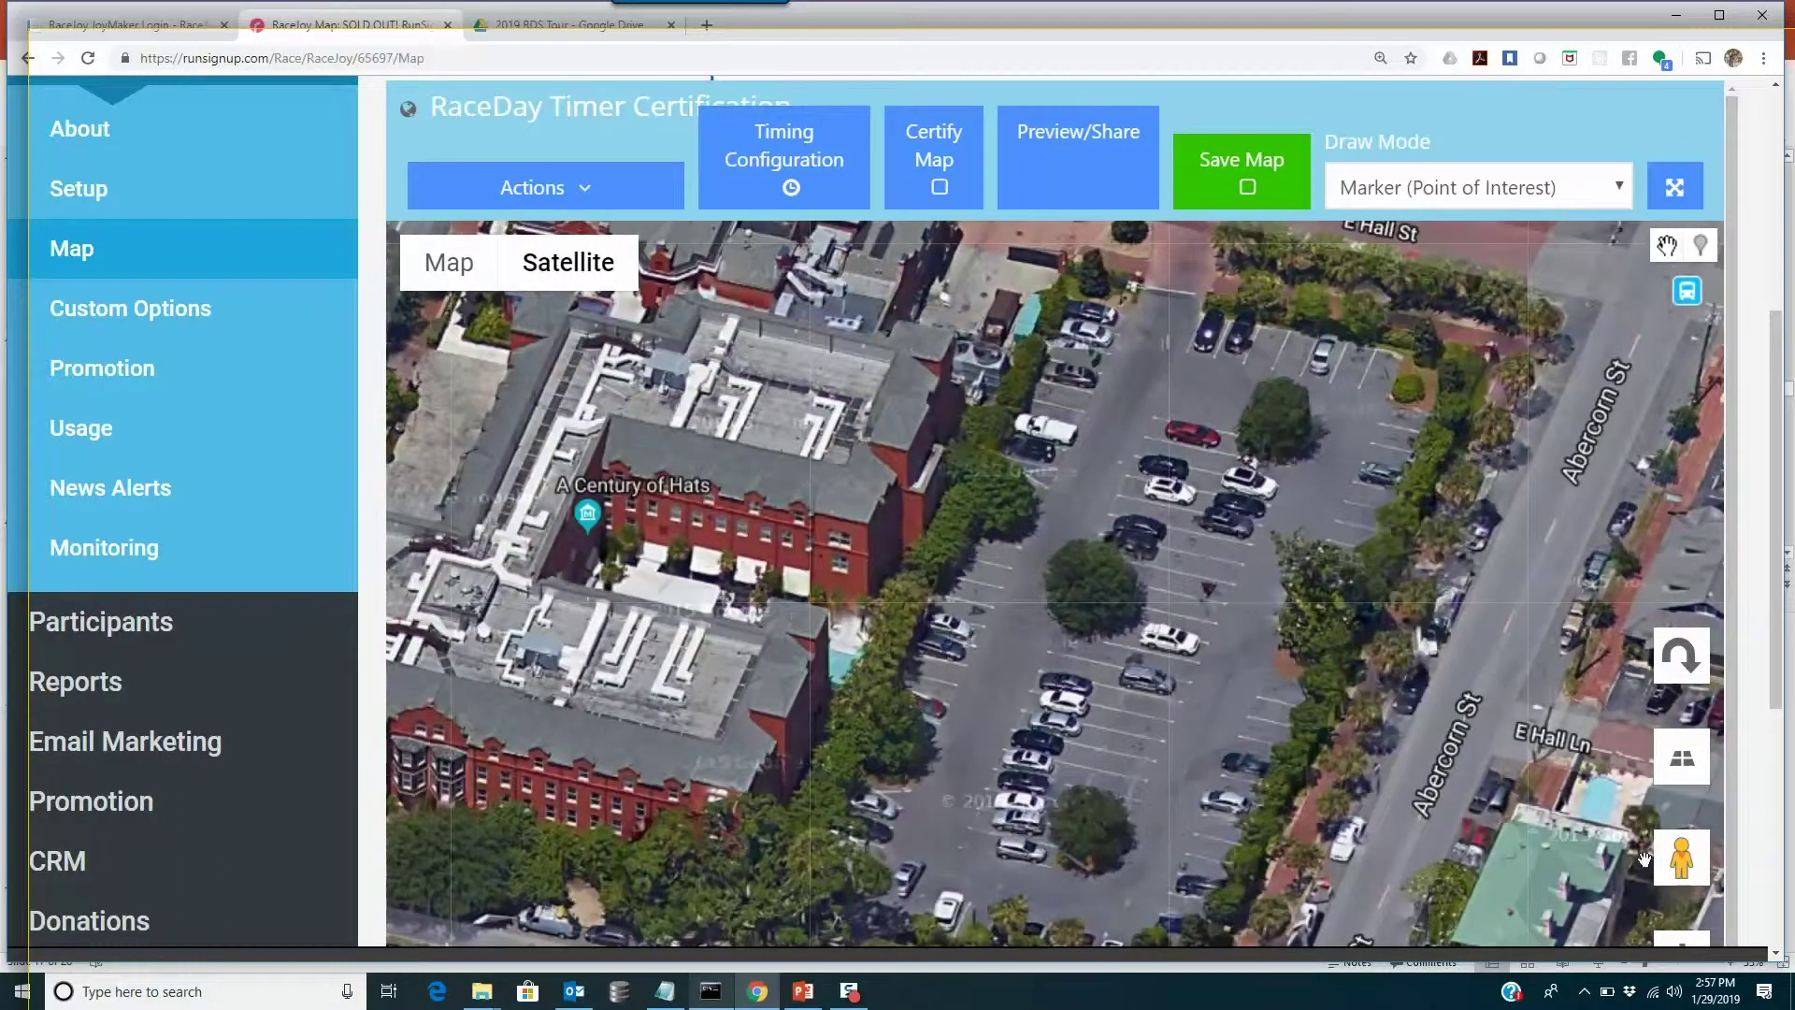
pyautogui.scroll(-4, 1644, 858)
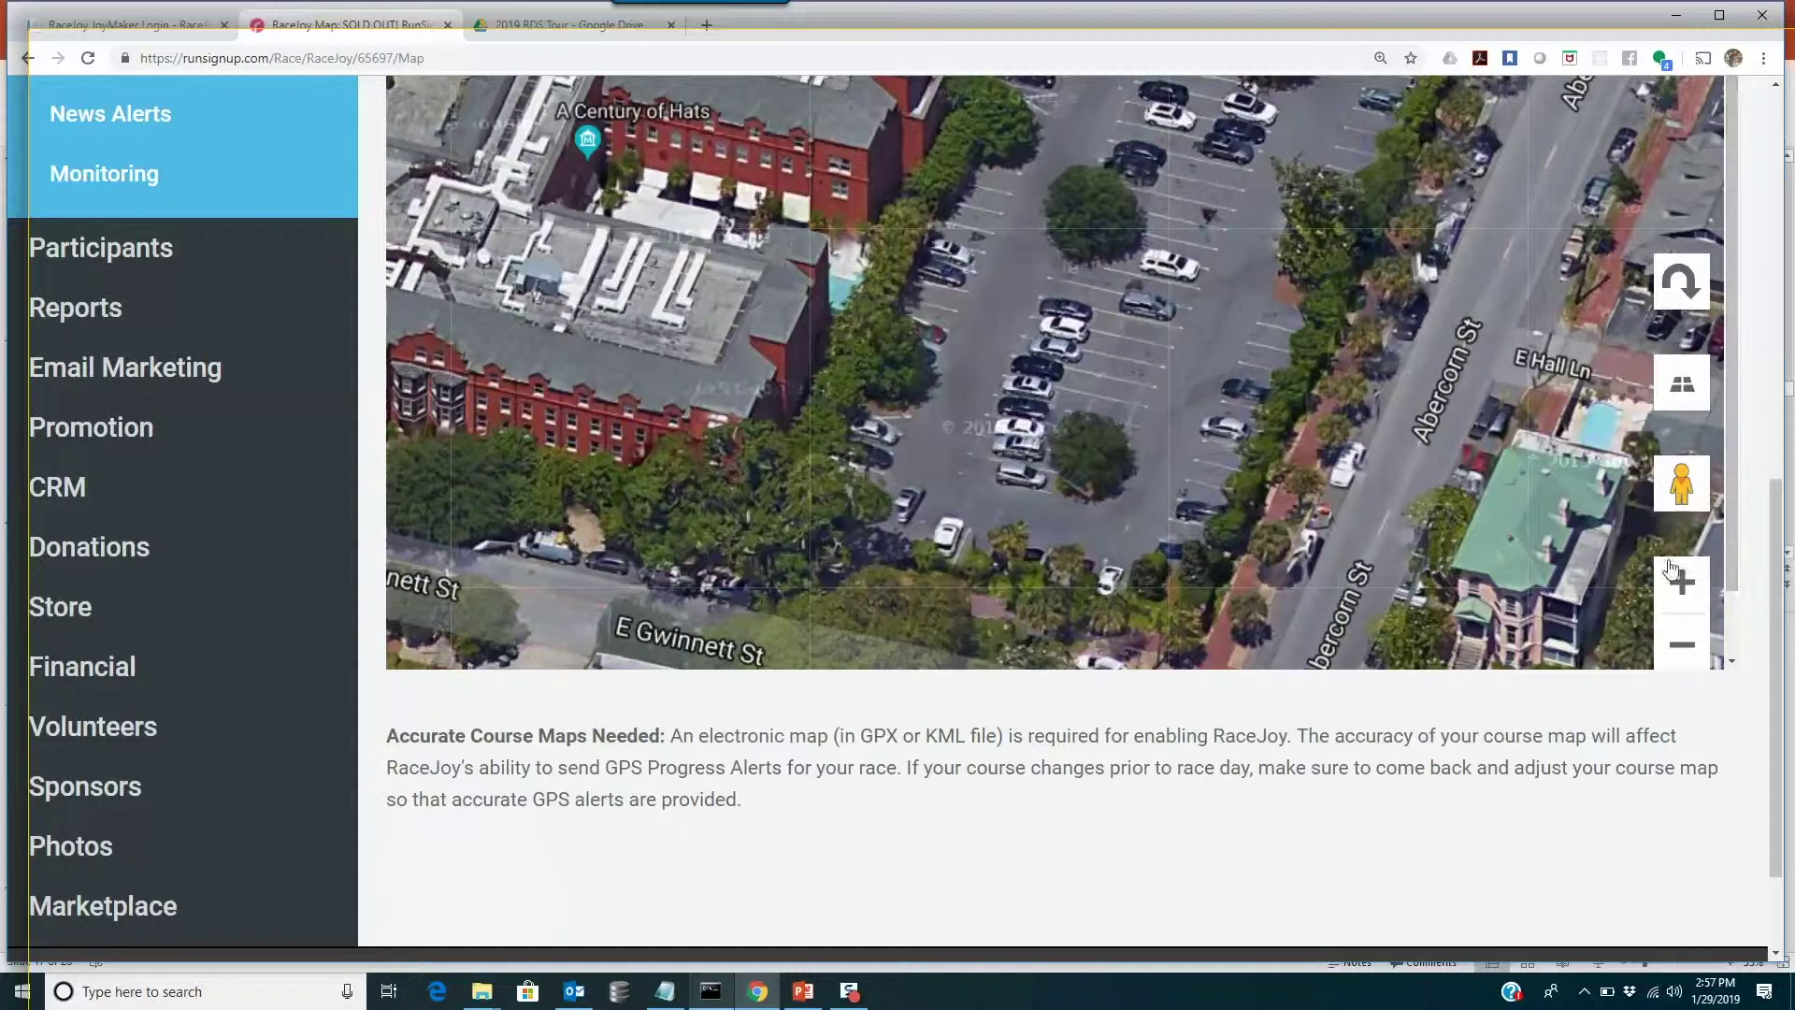
pyautogui.scroll(-2, 1673, 472)
pyautogui.moveTo(1645, 493); pyautogui.dragTo(1051, 413)
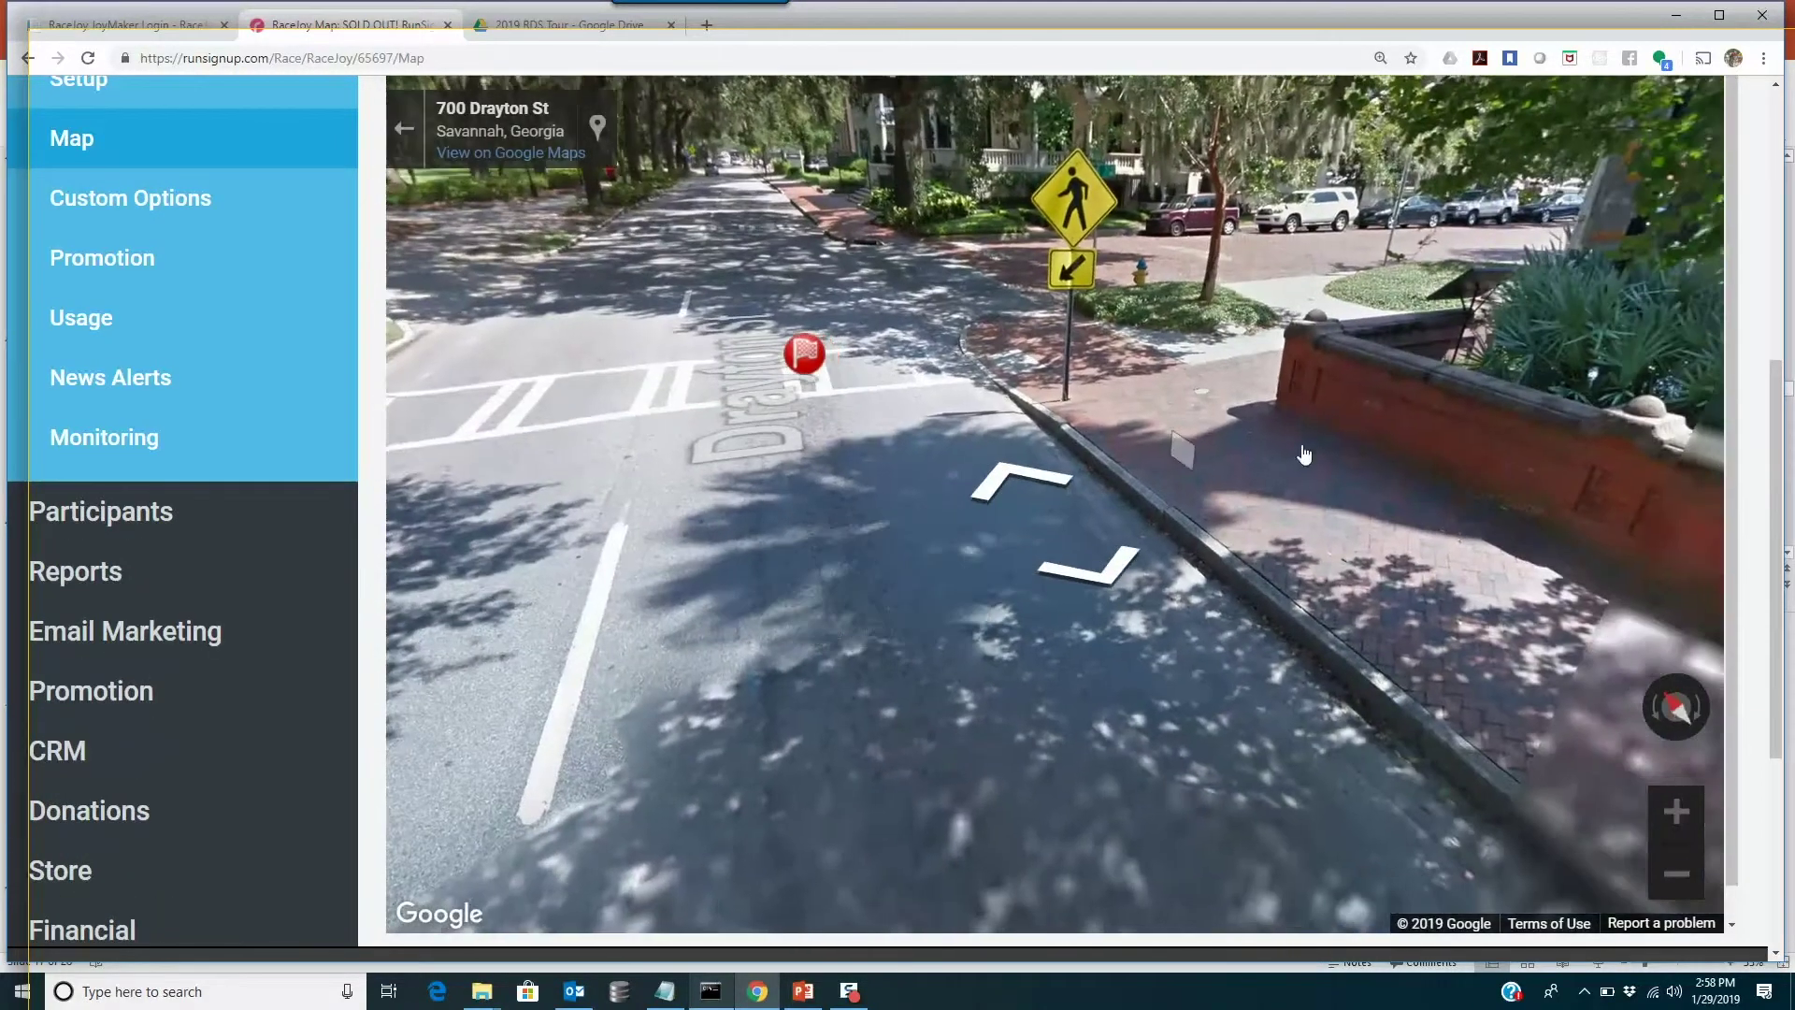
# Step: Look around and travel along Drayton St in Street View to examine the finish marker's placement at the crosswalk
pyautogui.moveTo(1305, 454); pyautogui.dragTo(921, 501)
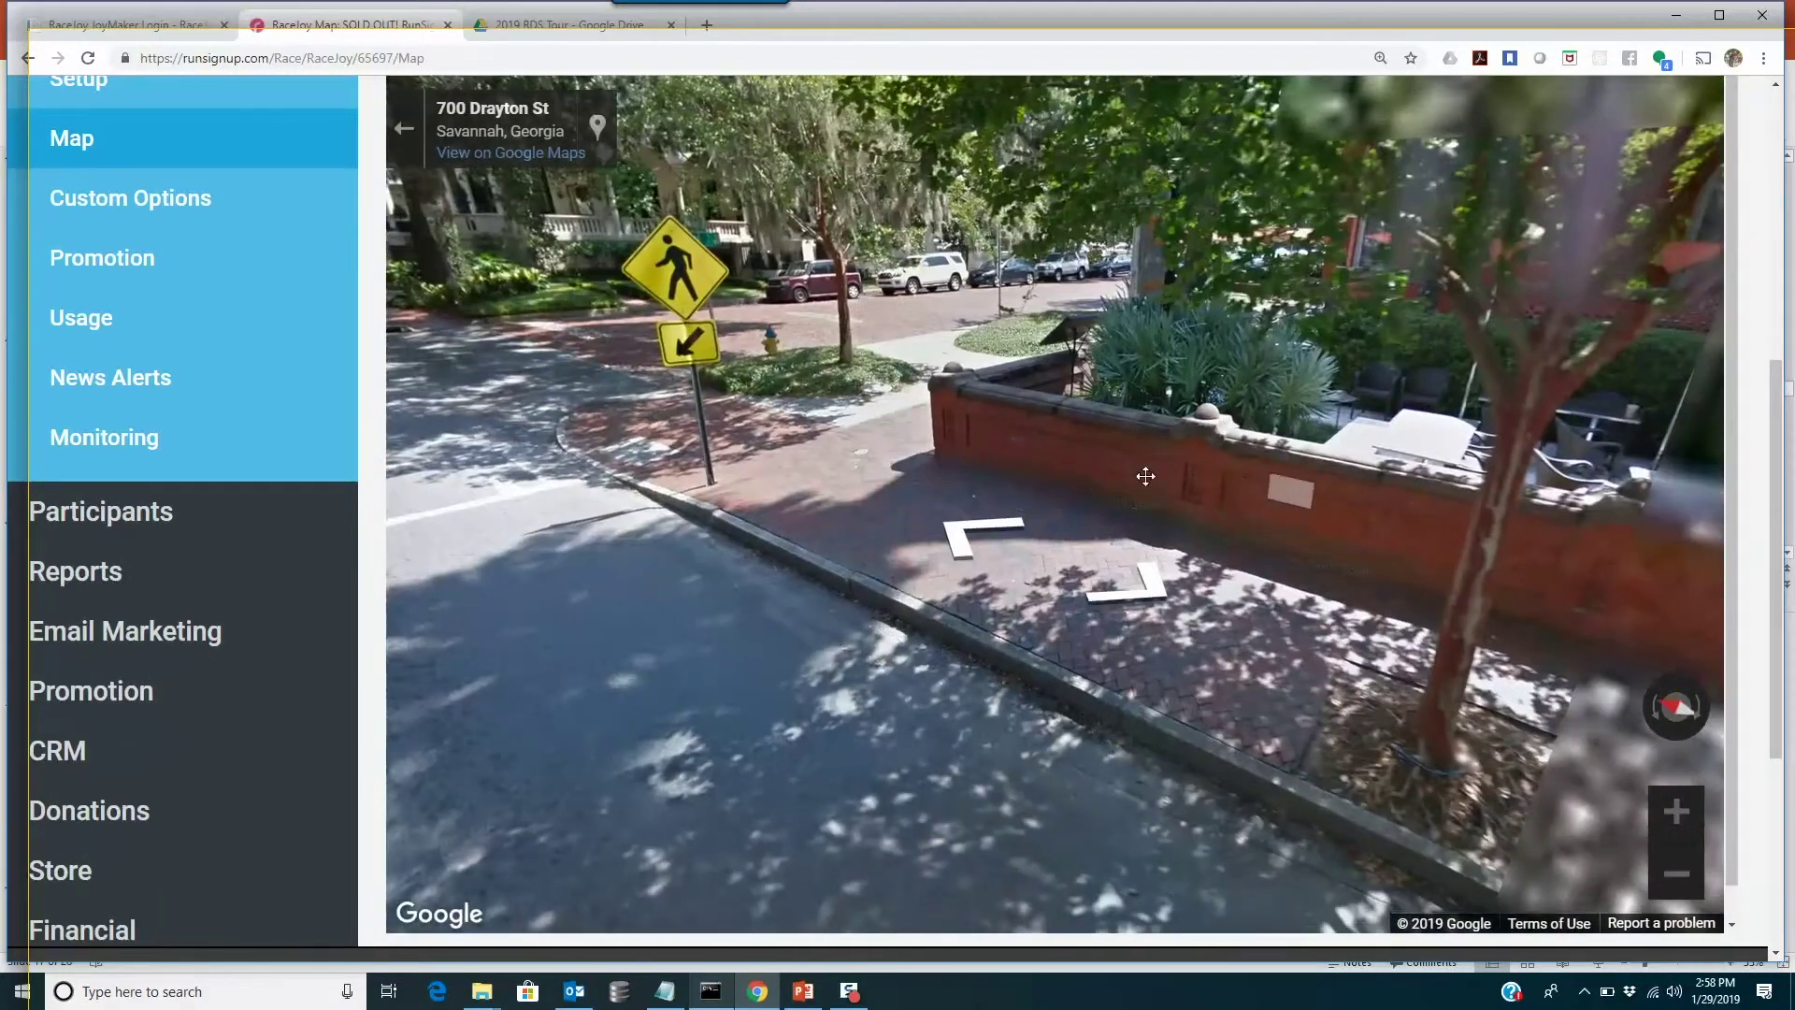
pyautogui.click(1141, 480)
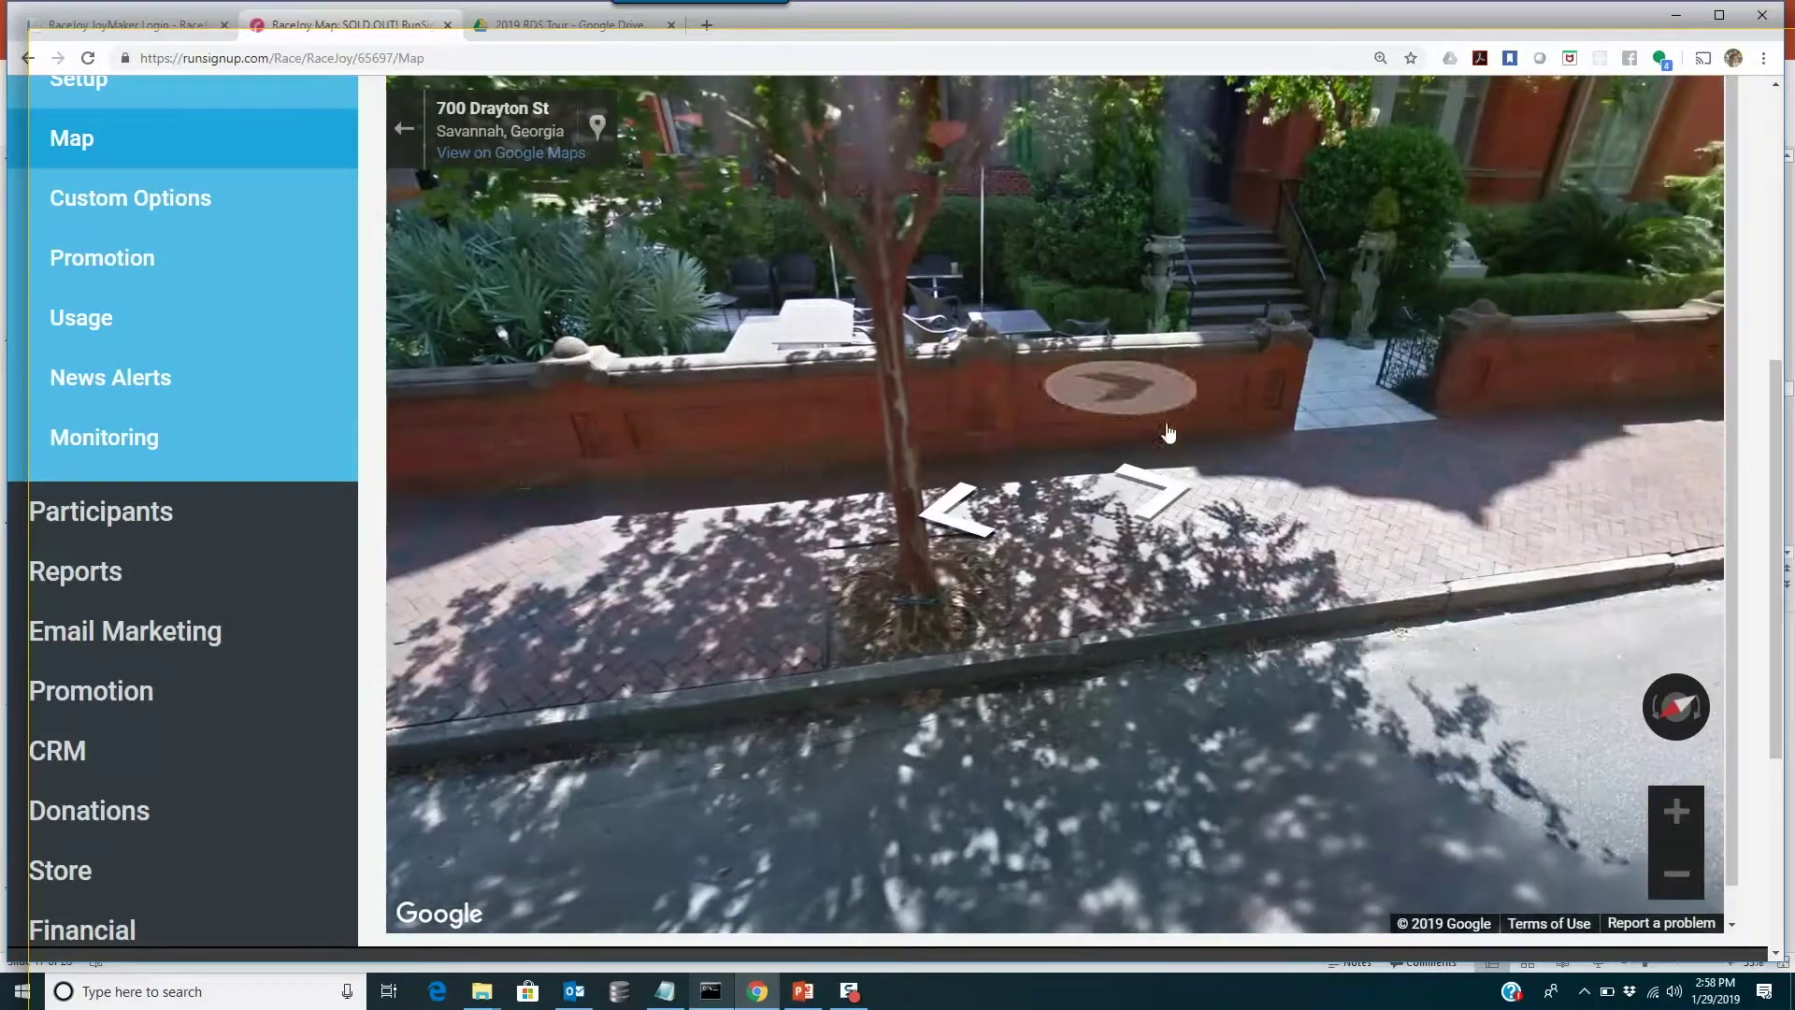
pyautogui.moveTo(1227, 392); pyautogui.dragTo(1056, 301)
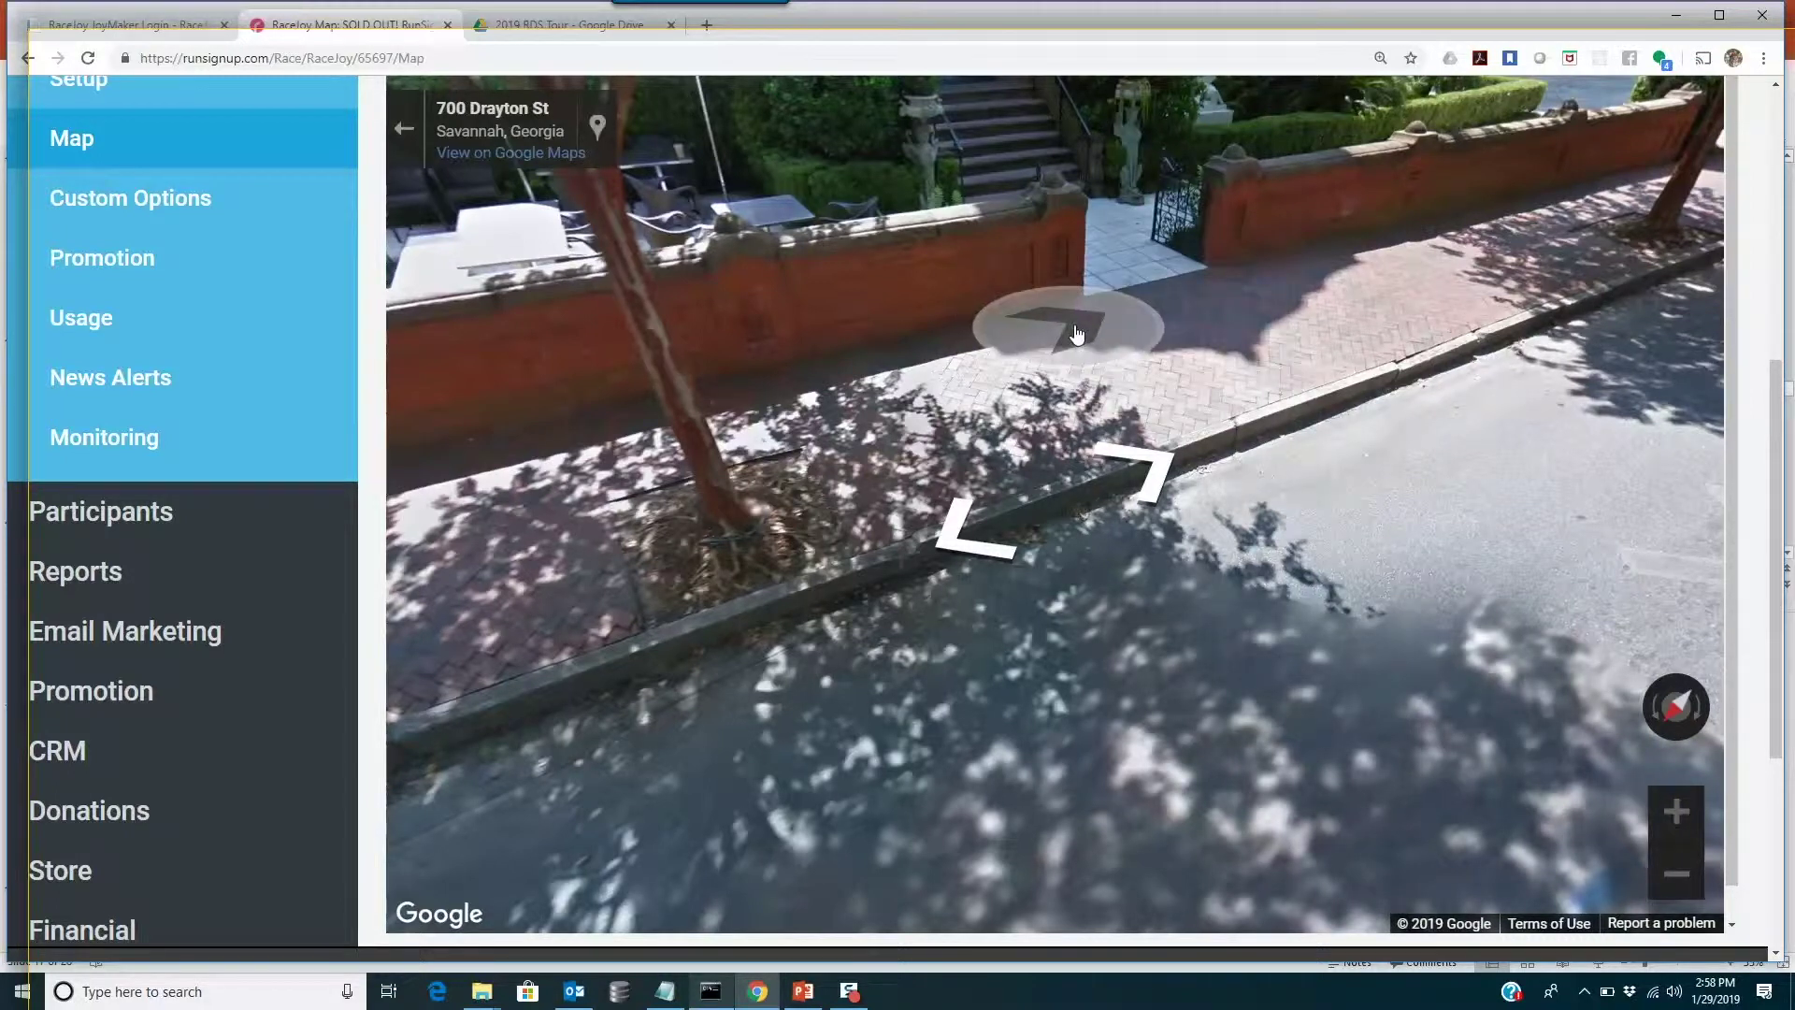
pyautogui.click(942, 264)
pyautogui.click(1169, 324)
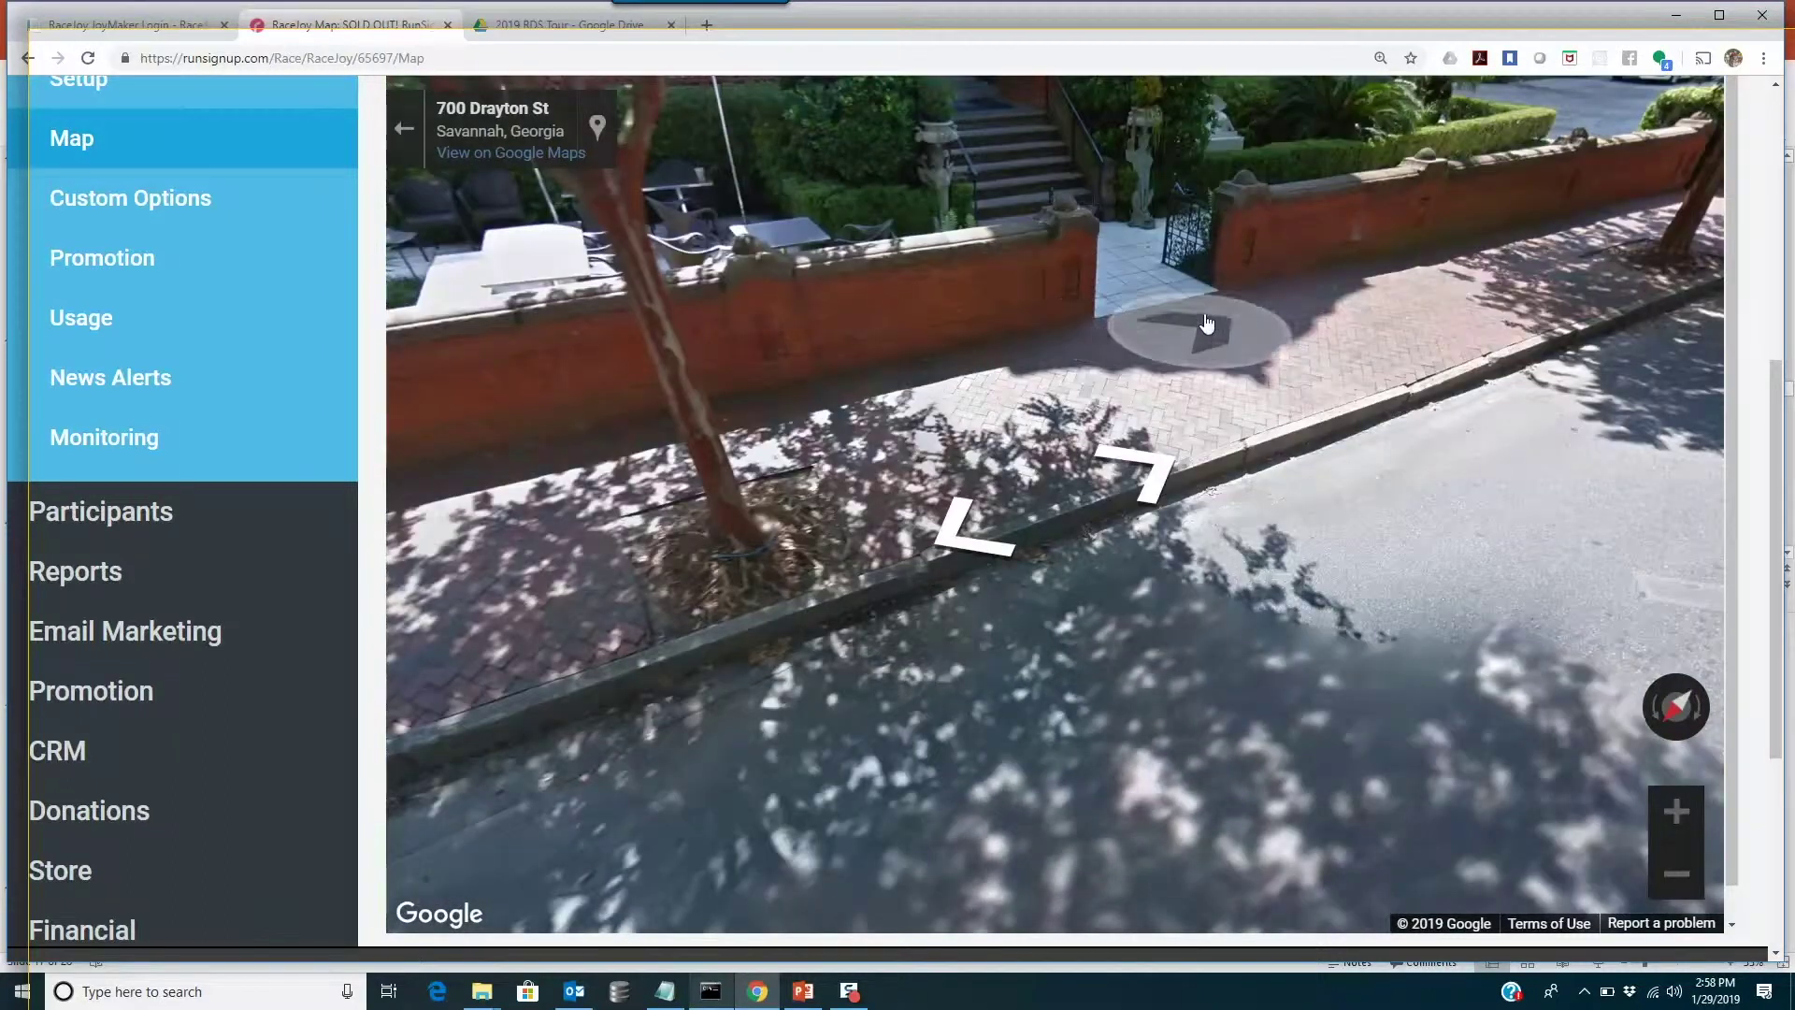
pyautogui.click(1207, 323)
pyautogui.click(1281, 300)
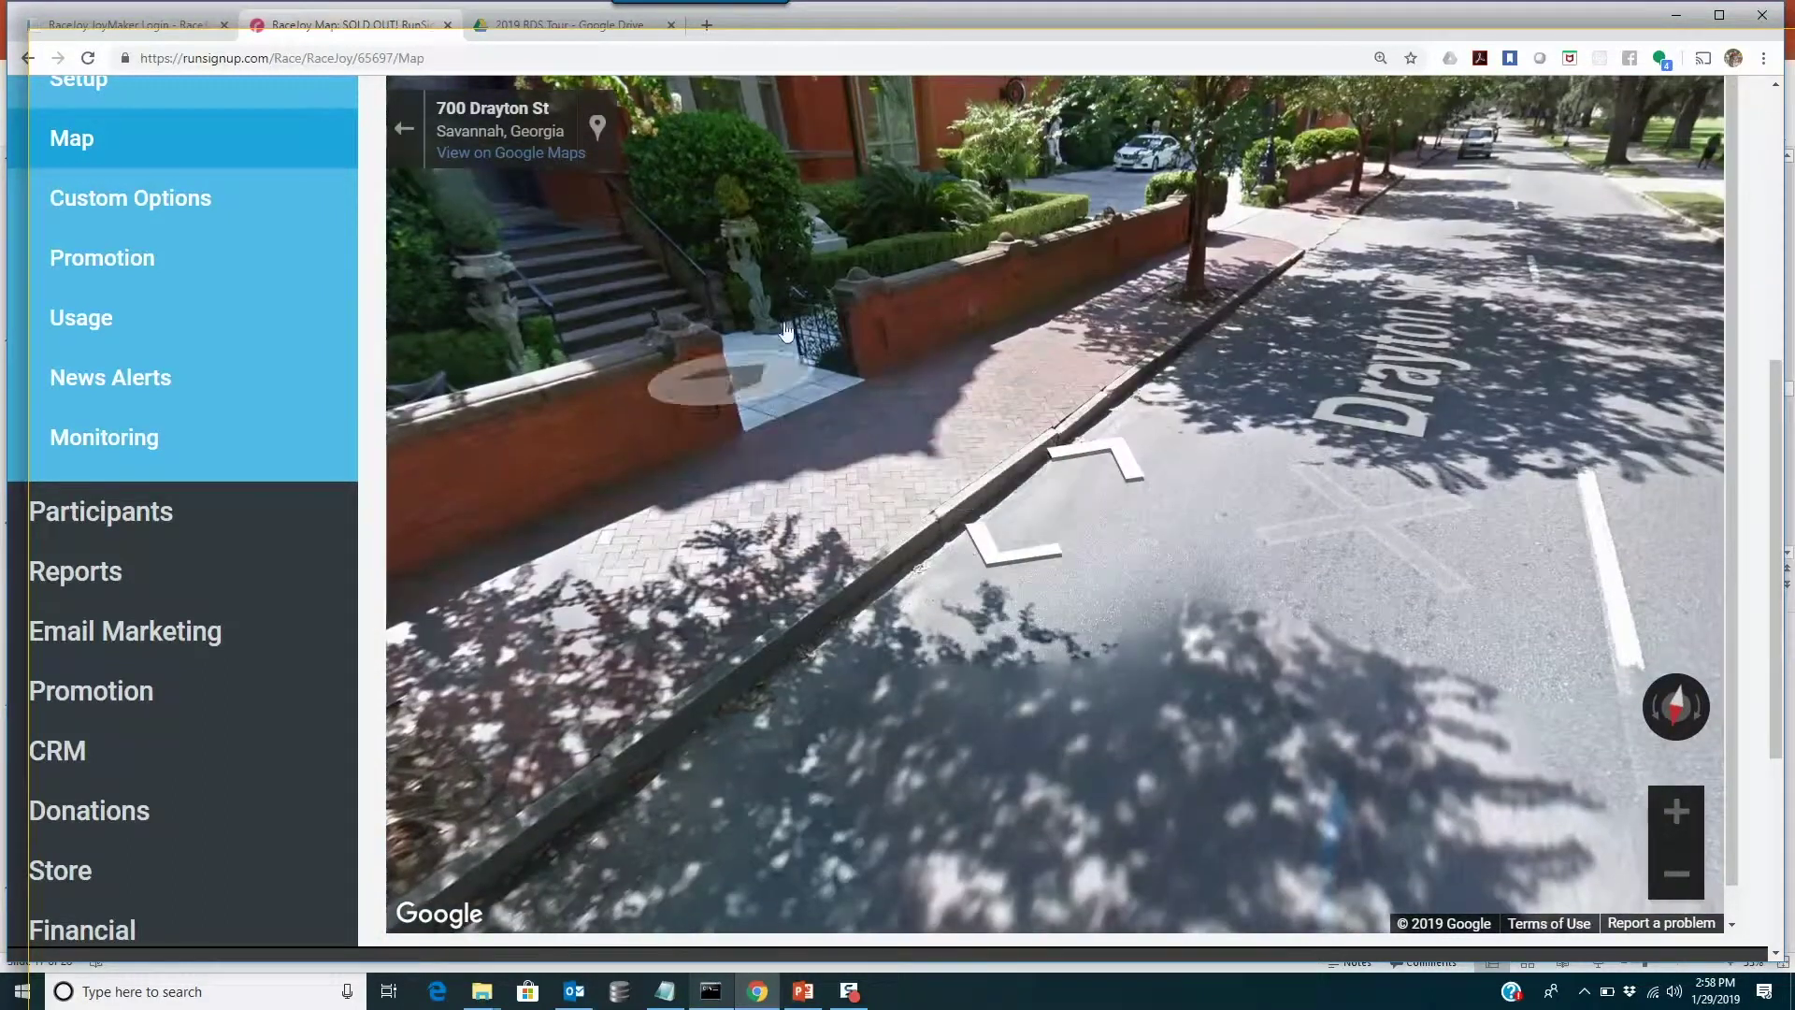
pyautogui.click(721, 401)
pyautogui.moveTo(787, 409); pyautogui.dragTo(1326, 402)
pyautogui.click(1091, 571)
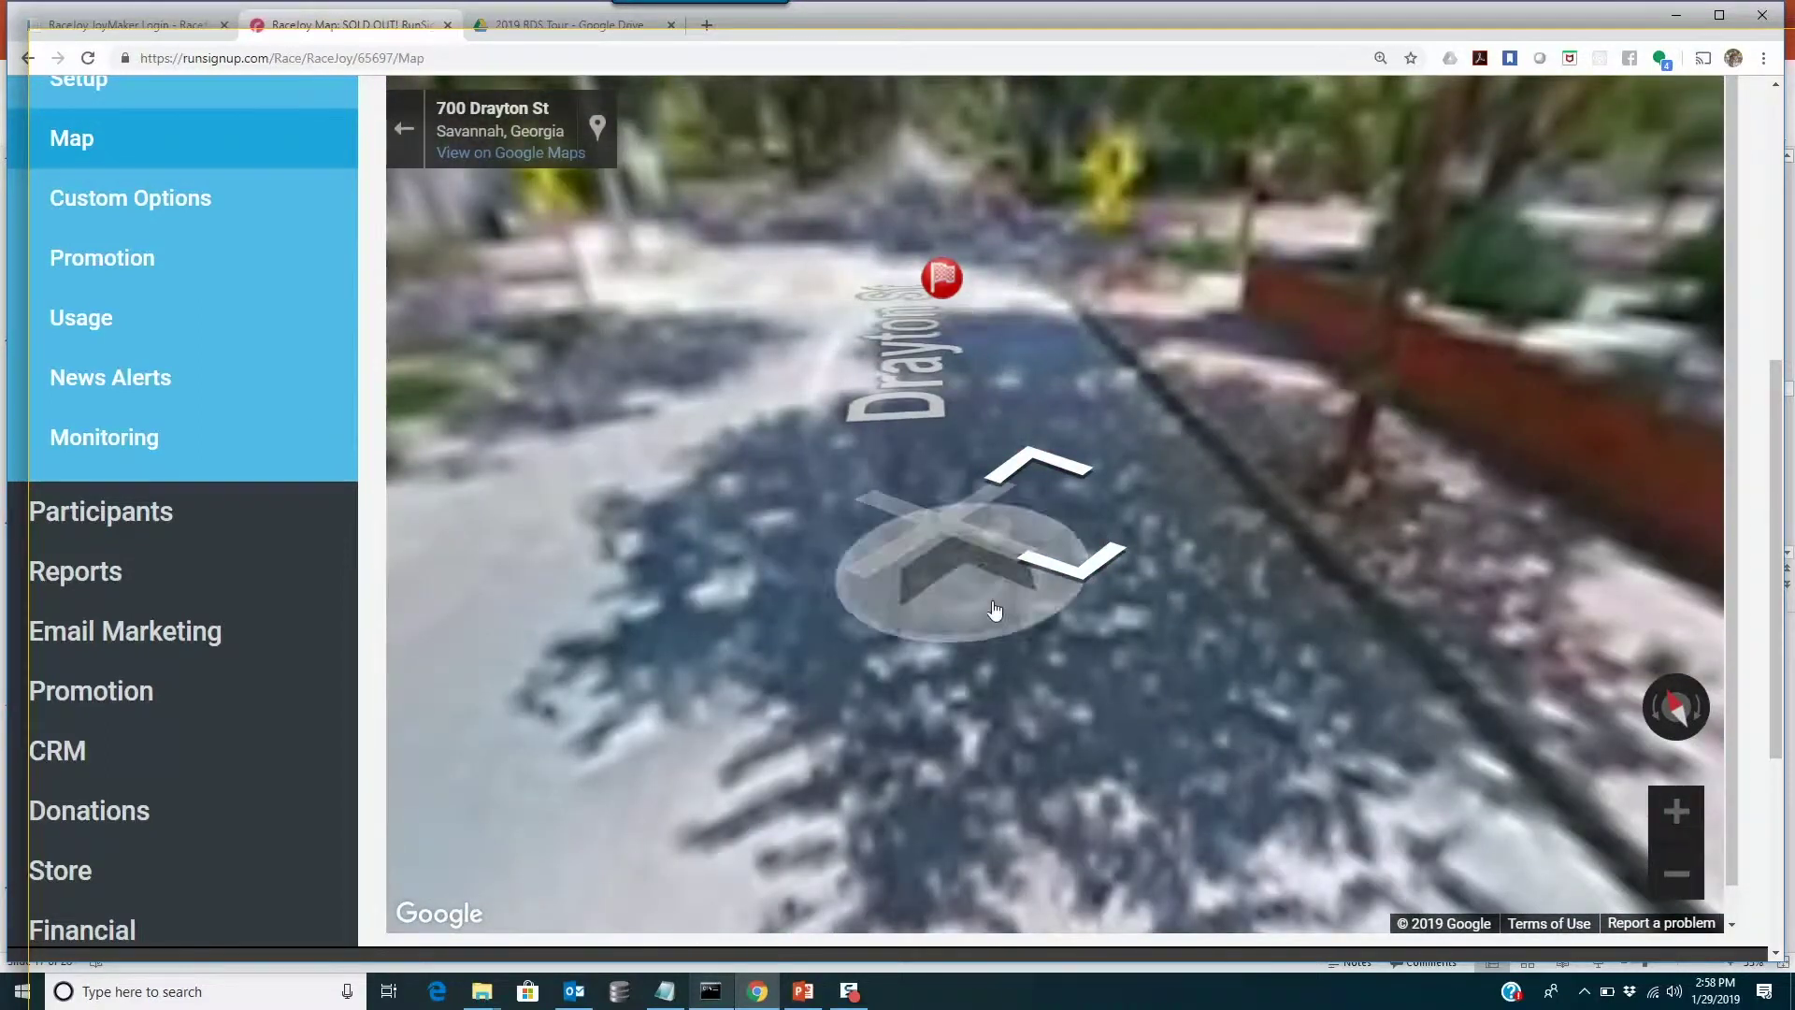
# Step: Reposition the finish marker closer along Drayton St in Street View, in front of the crosswalk, and return to the satellite map
pyautogui.click(1076, 567)
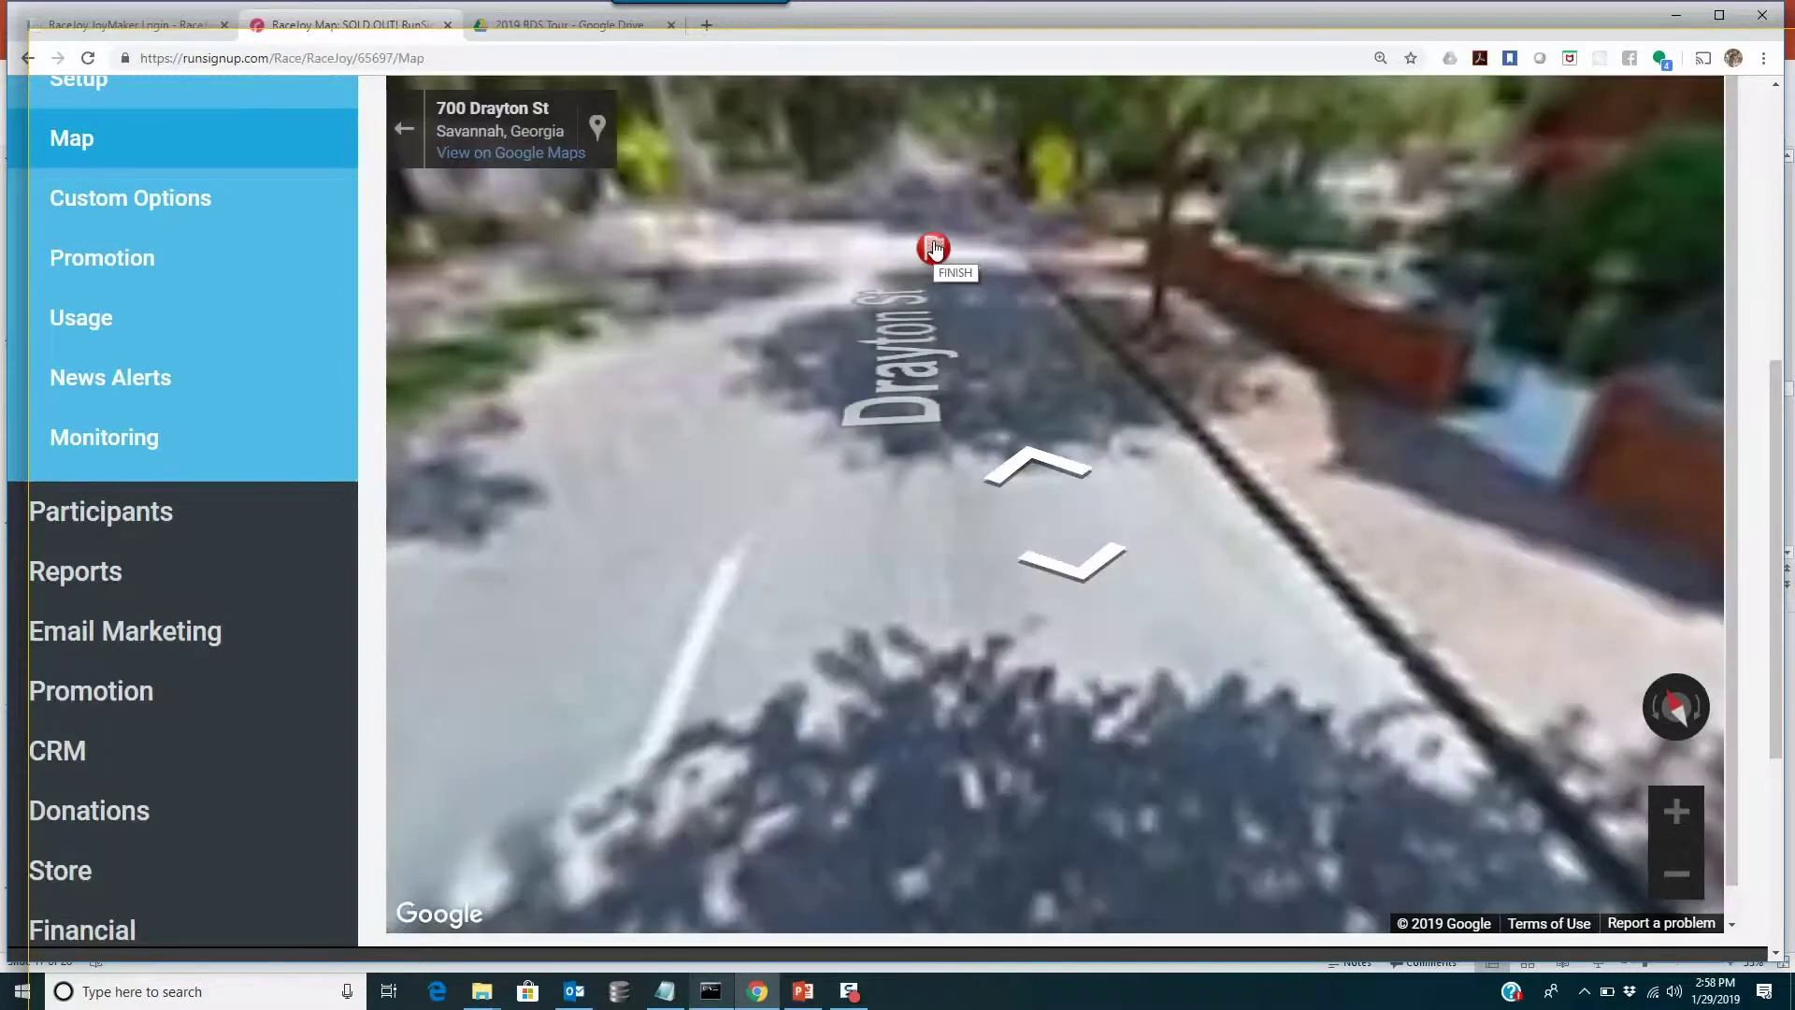
pyautogui.moveTo(934, 253)
pyautogui.mouseDown()
pyautogui.moveTo(914, 444)
pyautogui.moveTo(870, 460)
pyautogui.mouseUp()
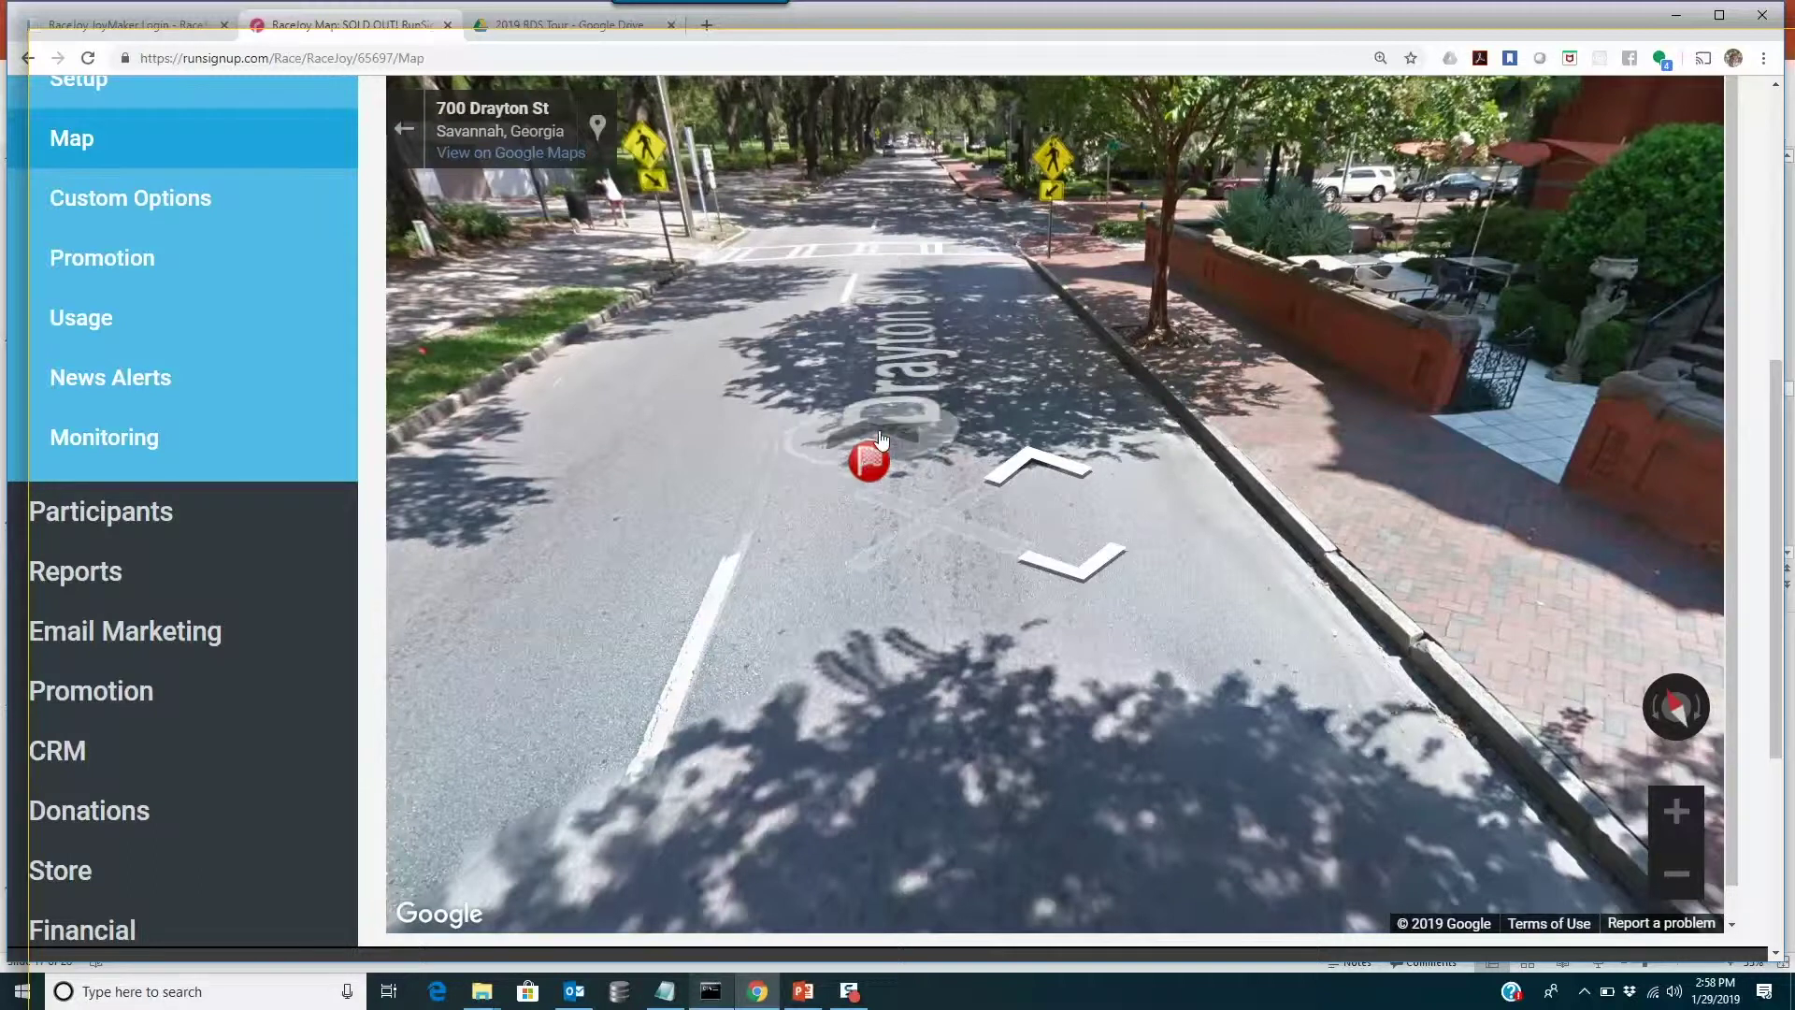
pyautogui.click(405, 141)
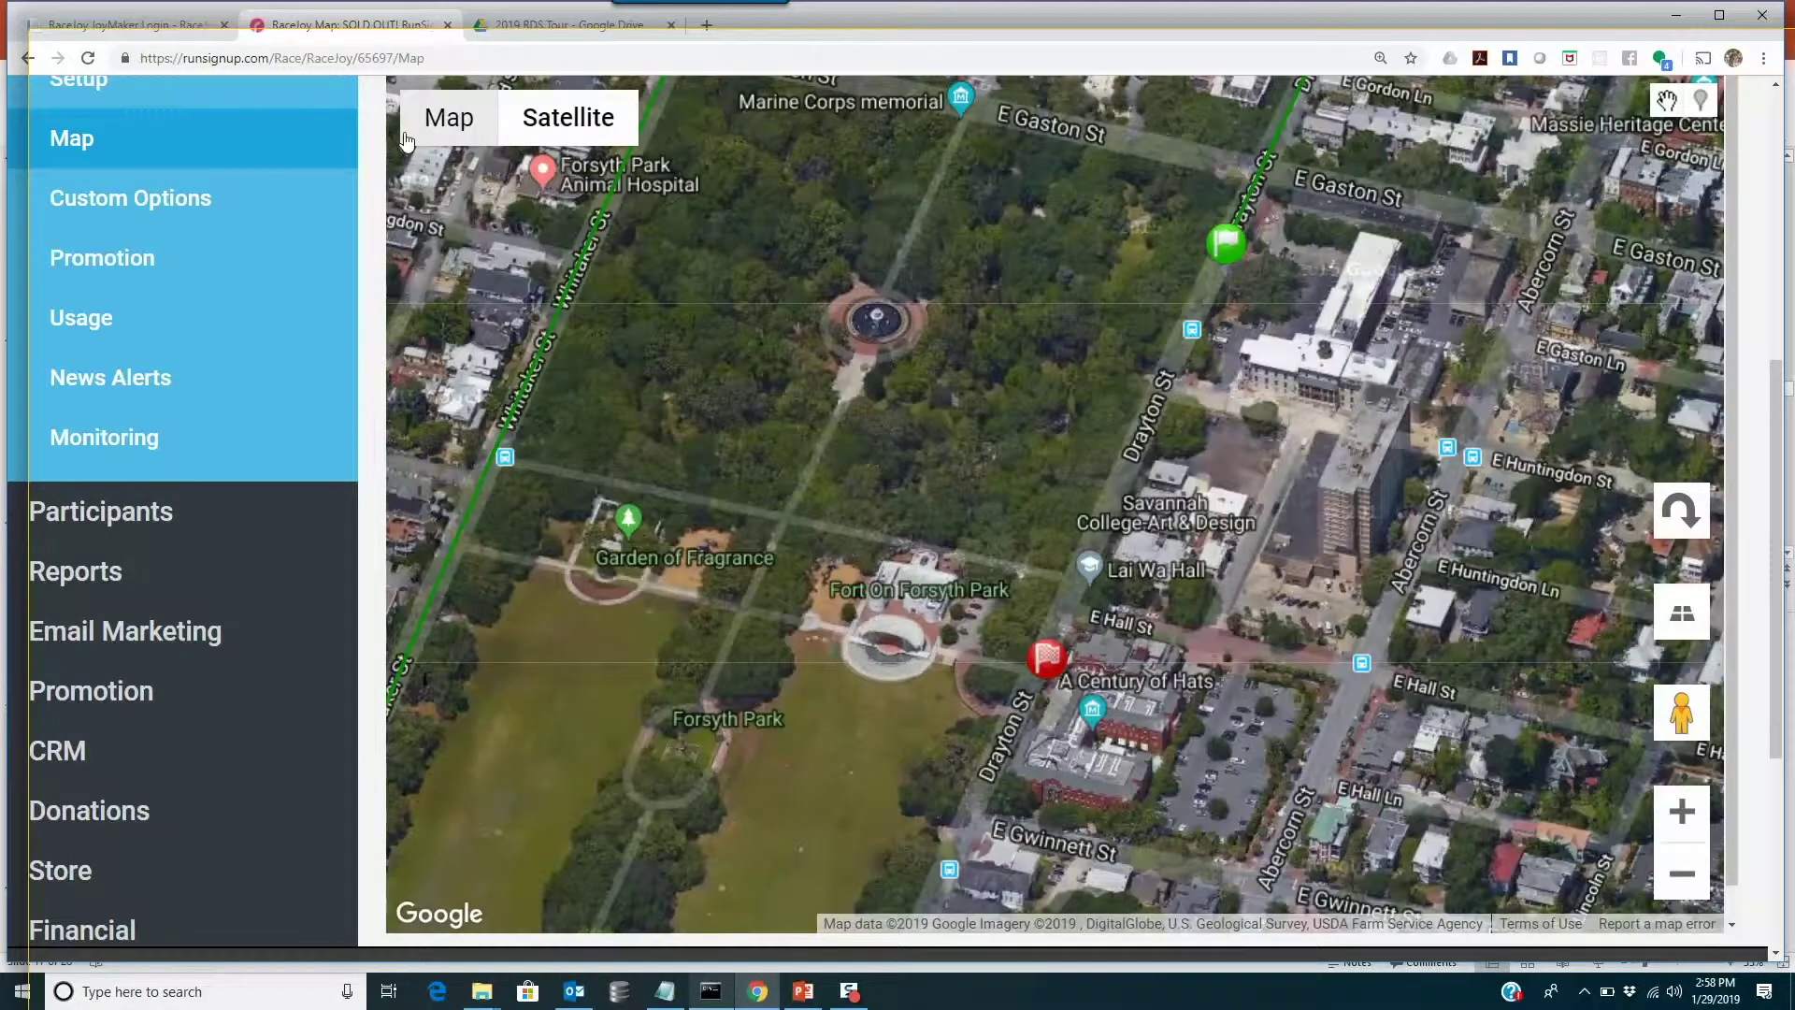
# Step: Open the finish marker's details, check its coordinates and settings, and save the marker
pyautogui.scroll(1, 1065, 679)
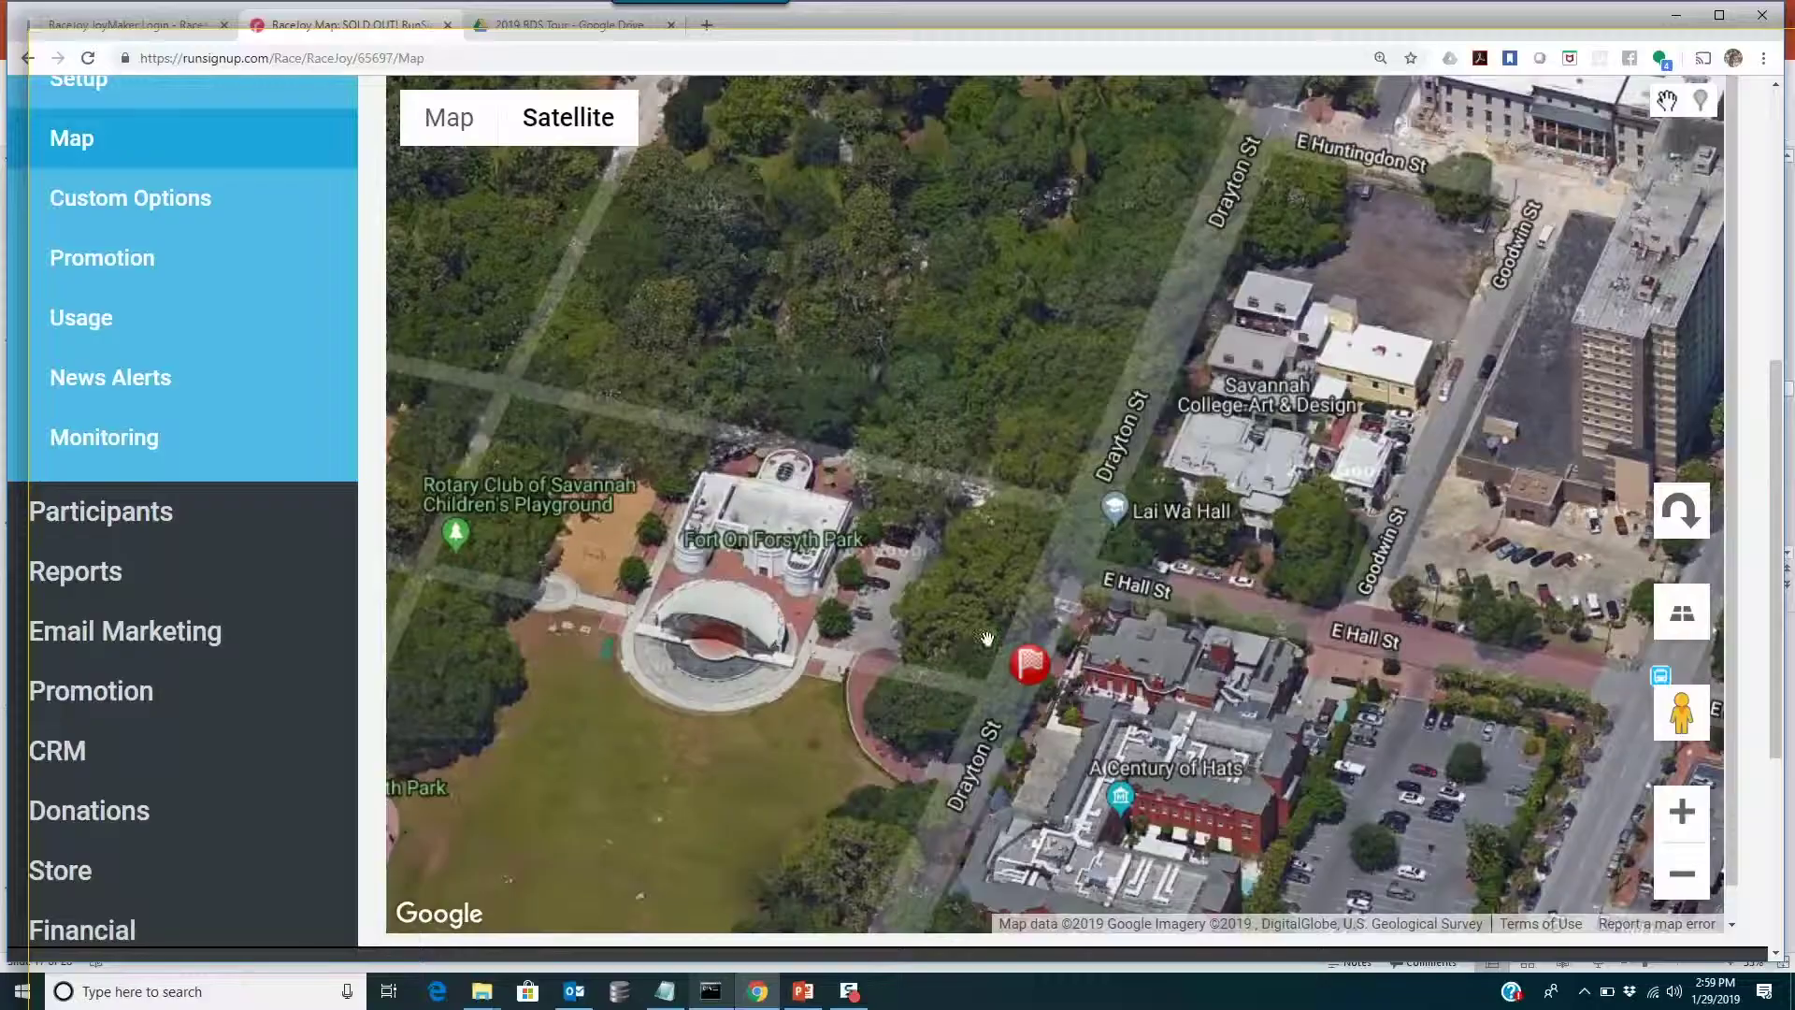
pyautogui.click(1031, 665)
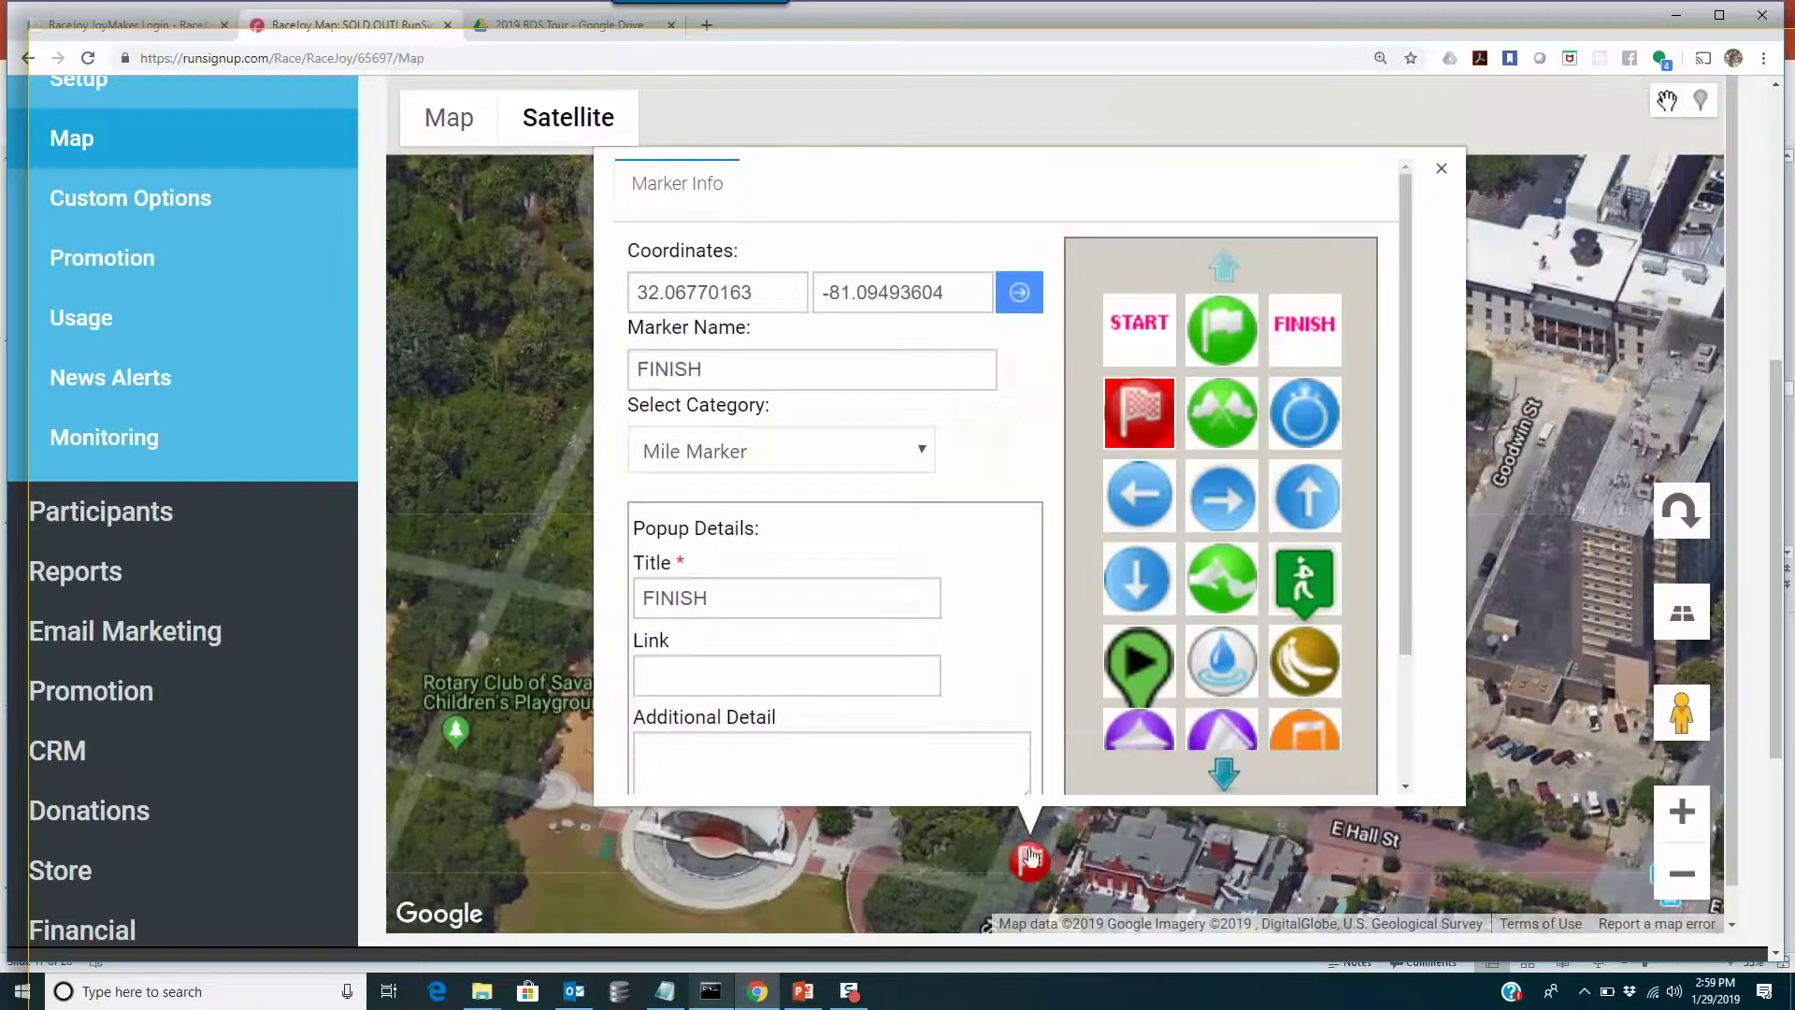
pyautogui.doubleClick(639, 284)
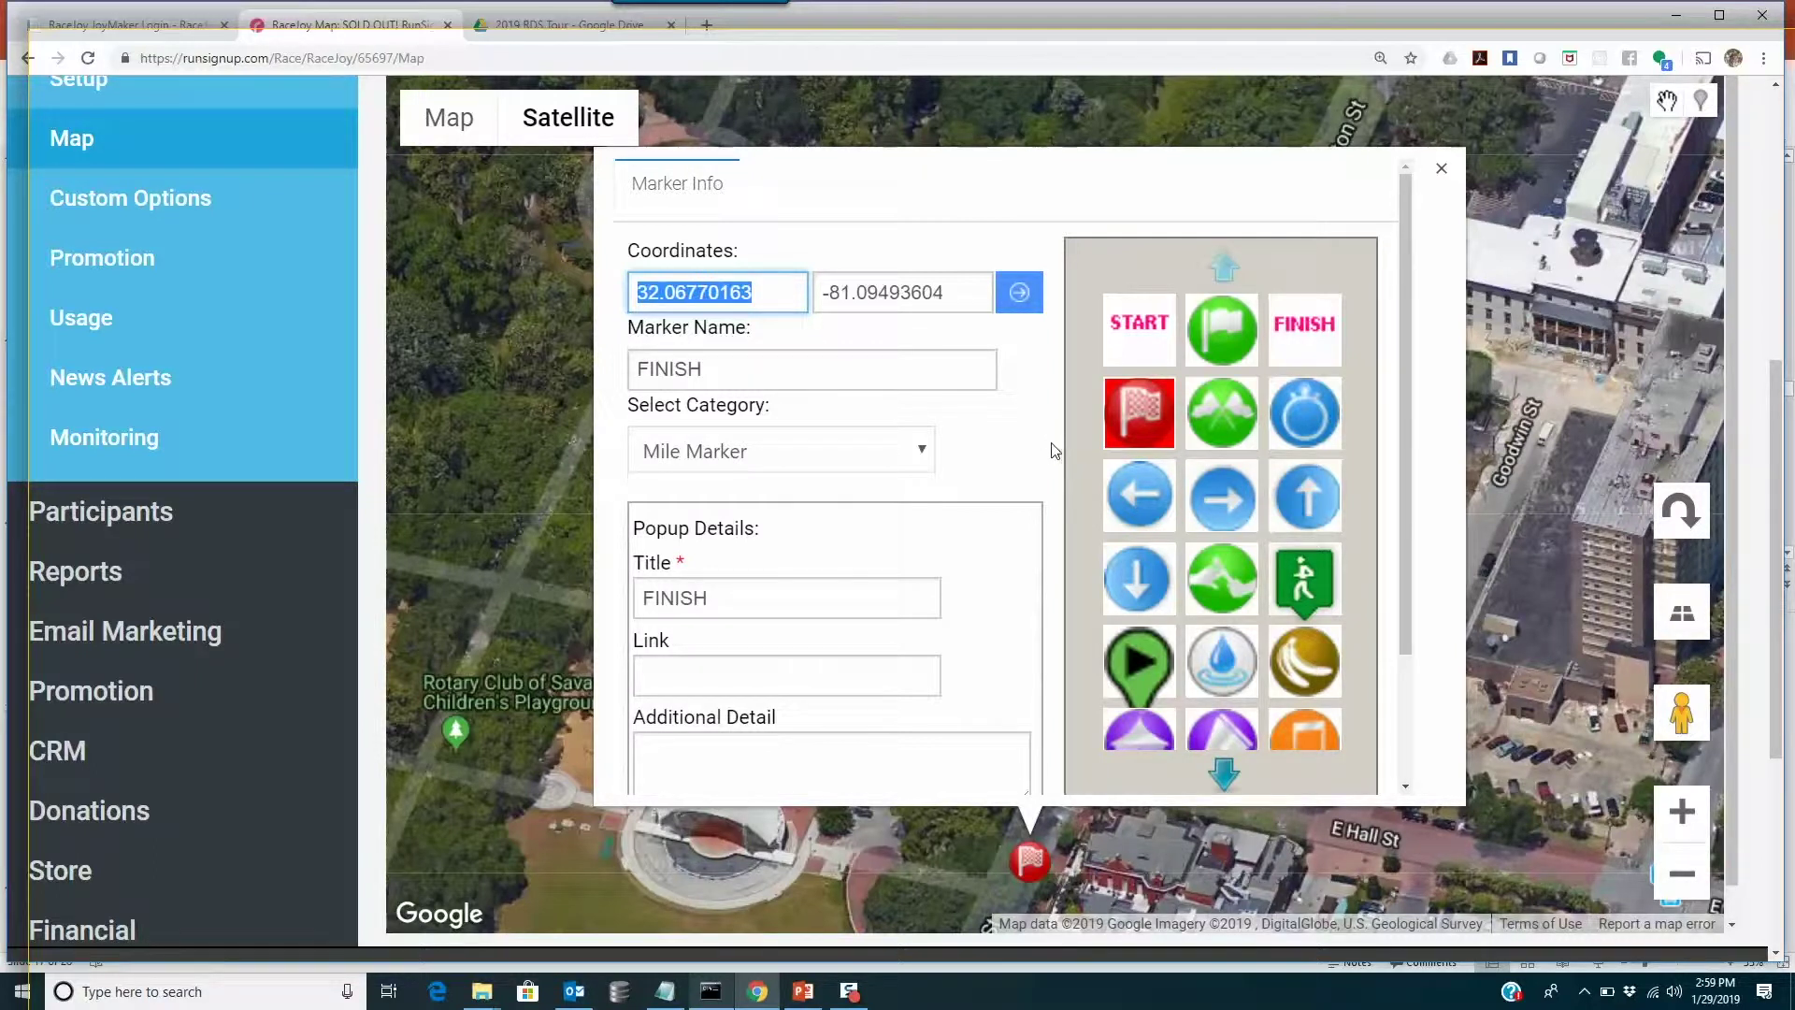
pyautogui.scroll(1, 950, 565)
pyautogui.scroll(-2, 950, 564)
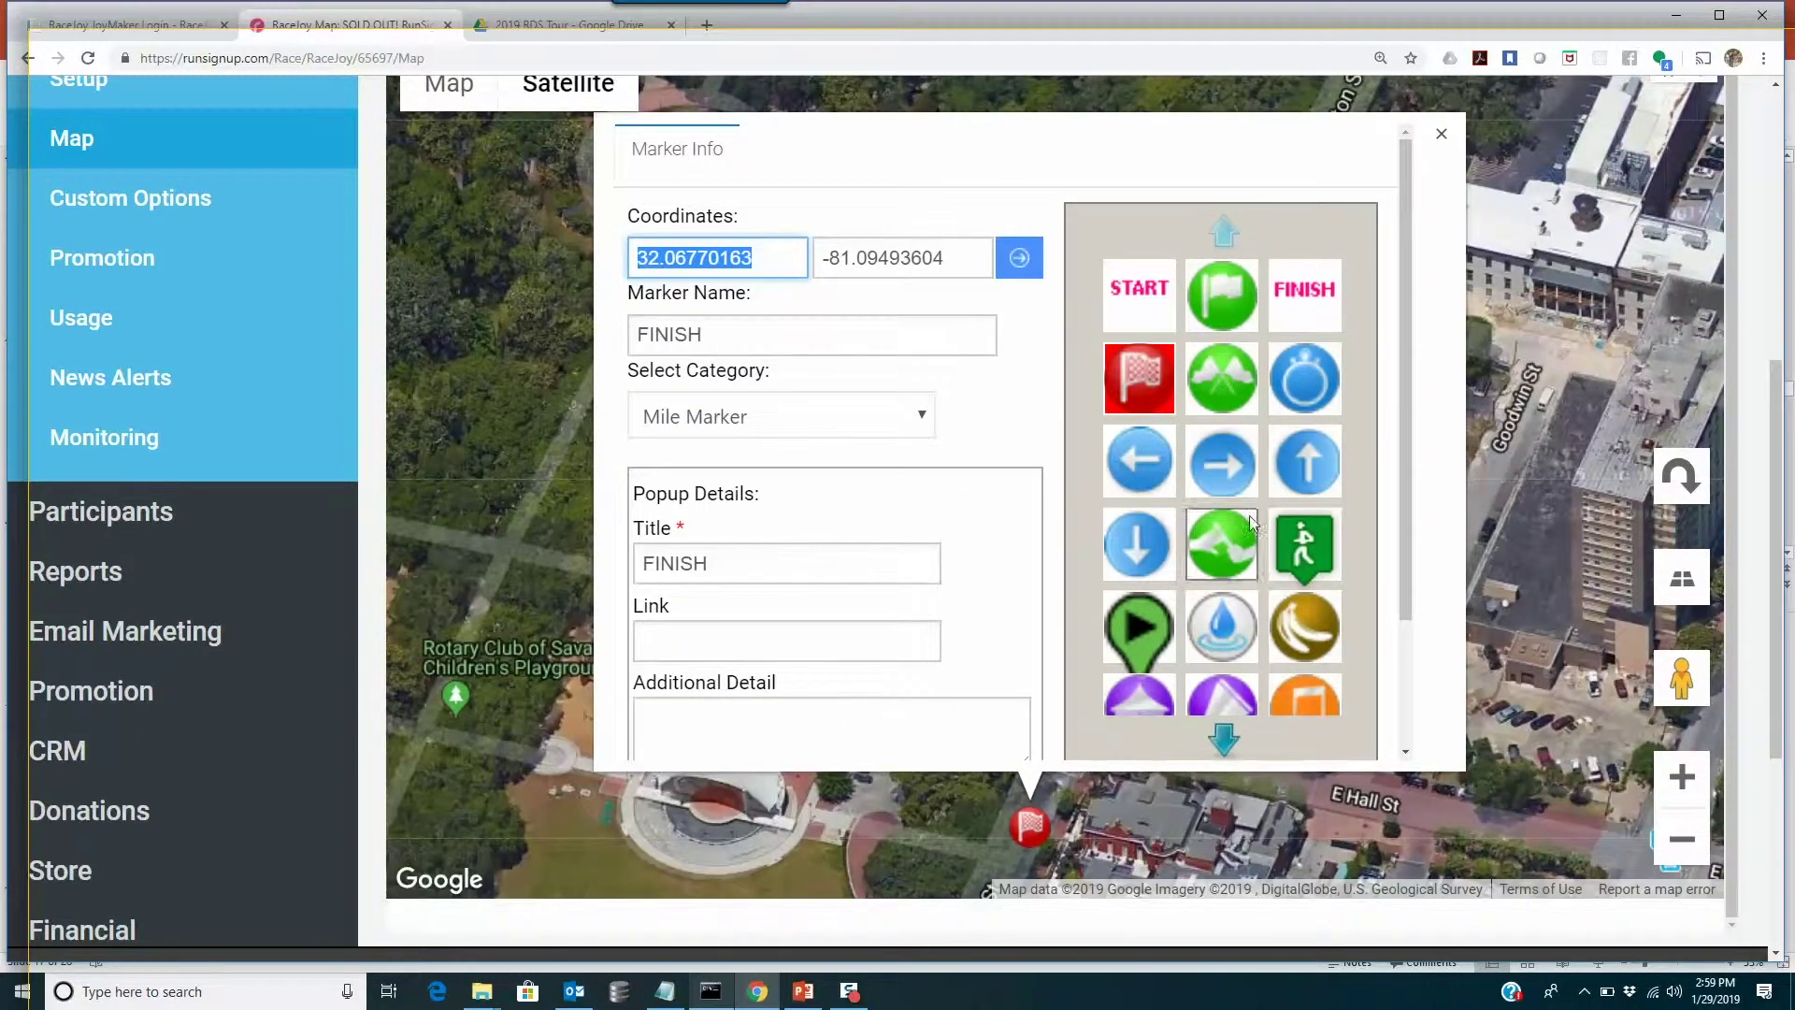
pyautogui.moveTo(1400, 534); pyautogui.dragTo(1410, 741)
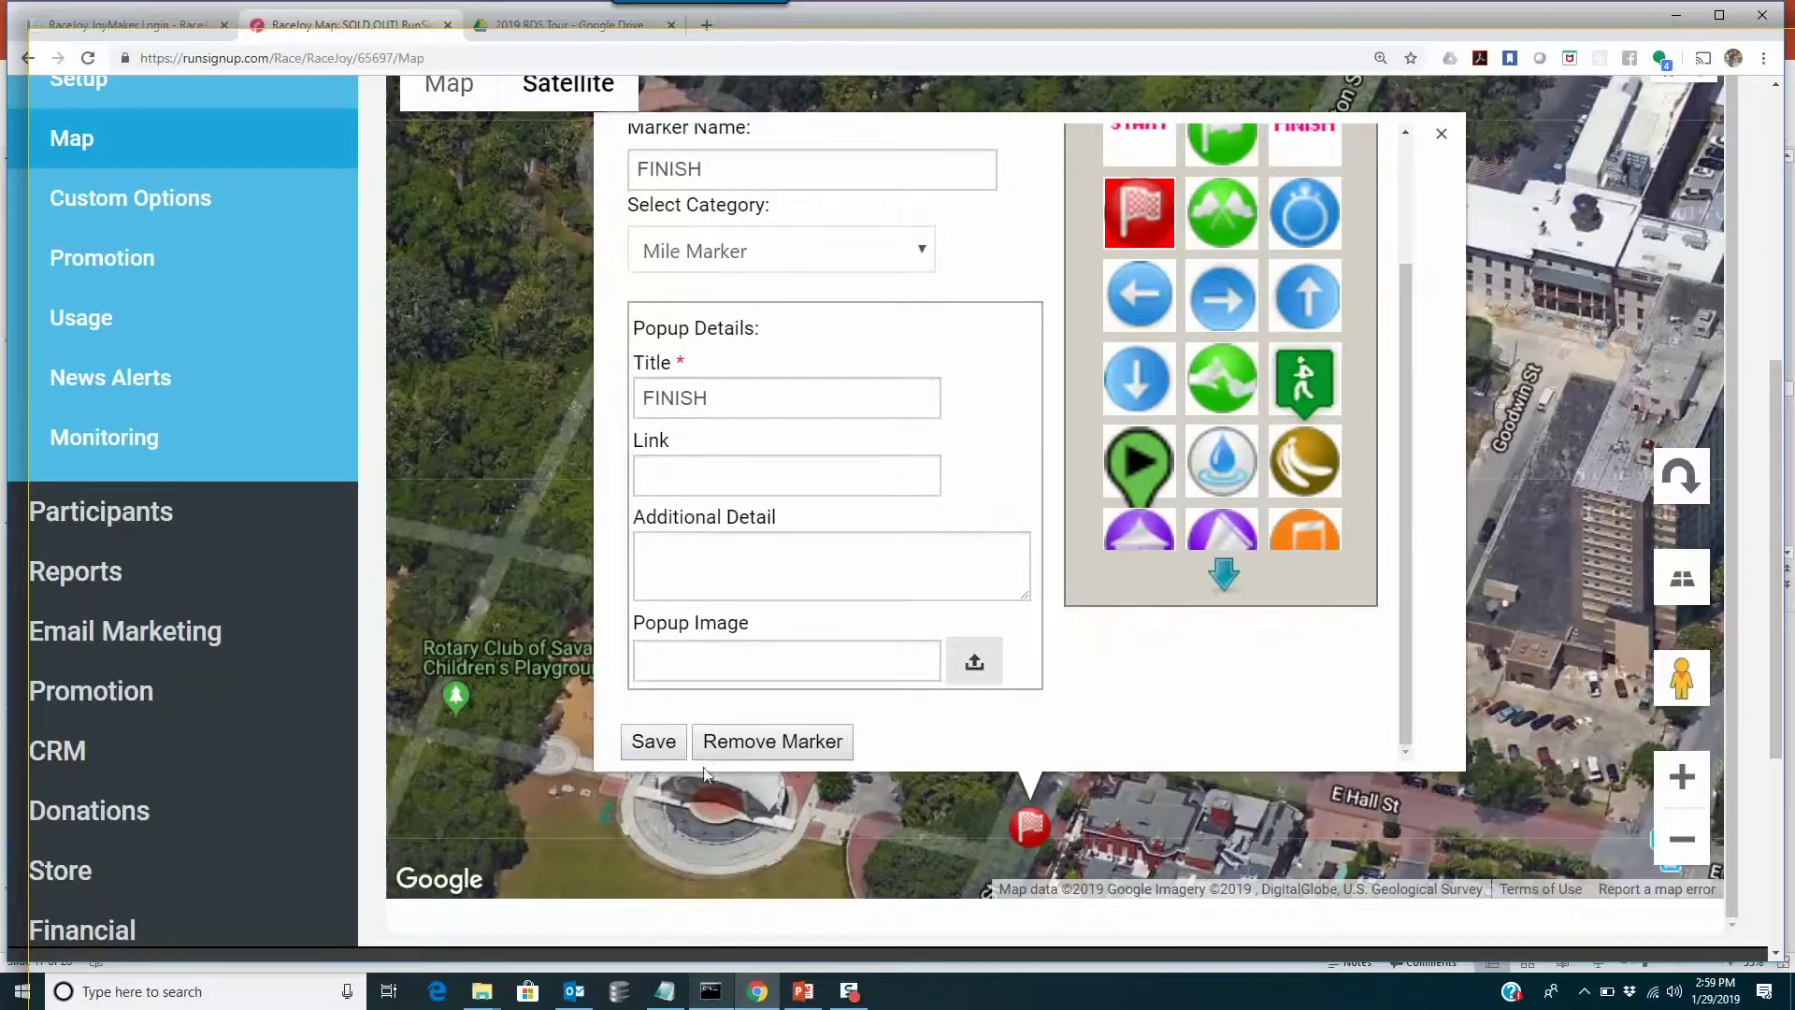
pyautogui.click(653, 741)
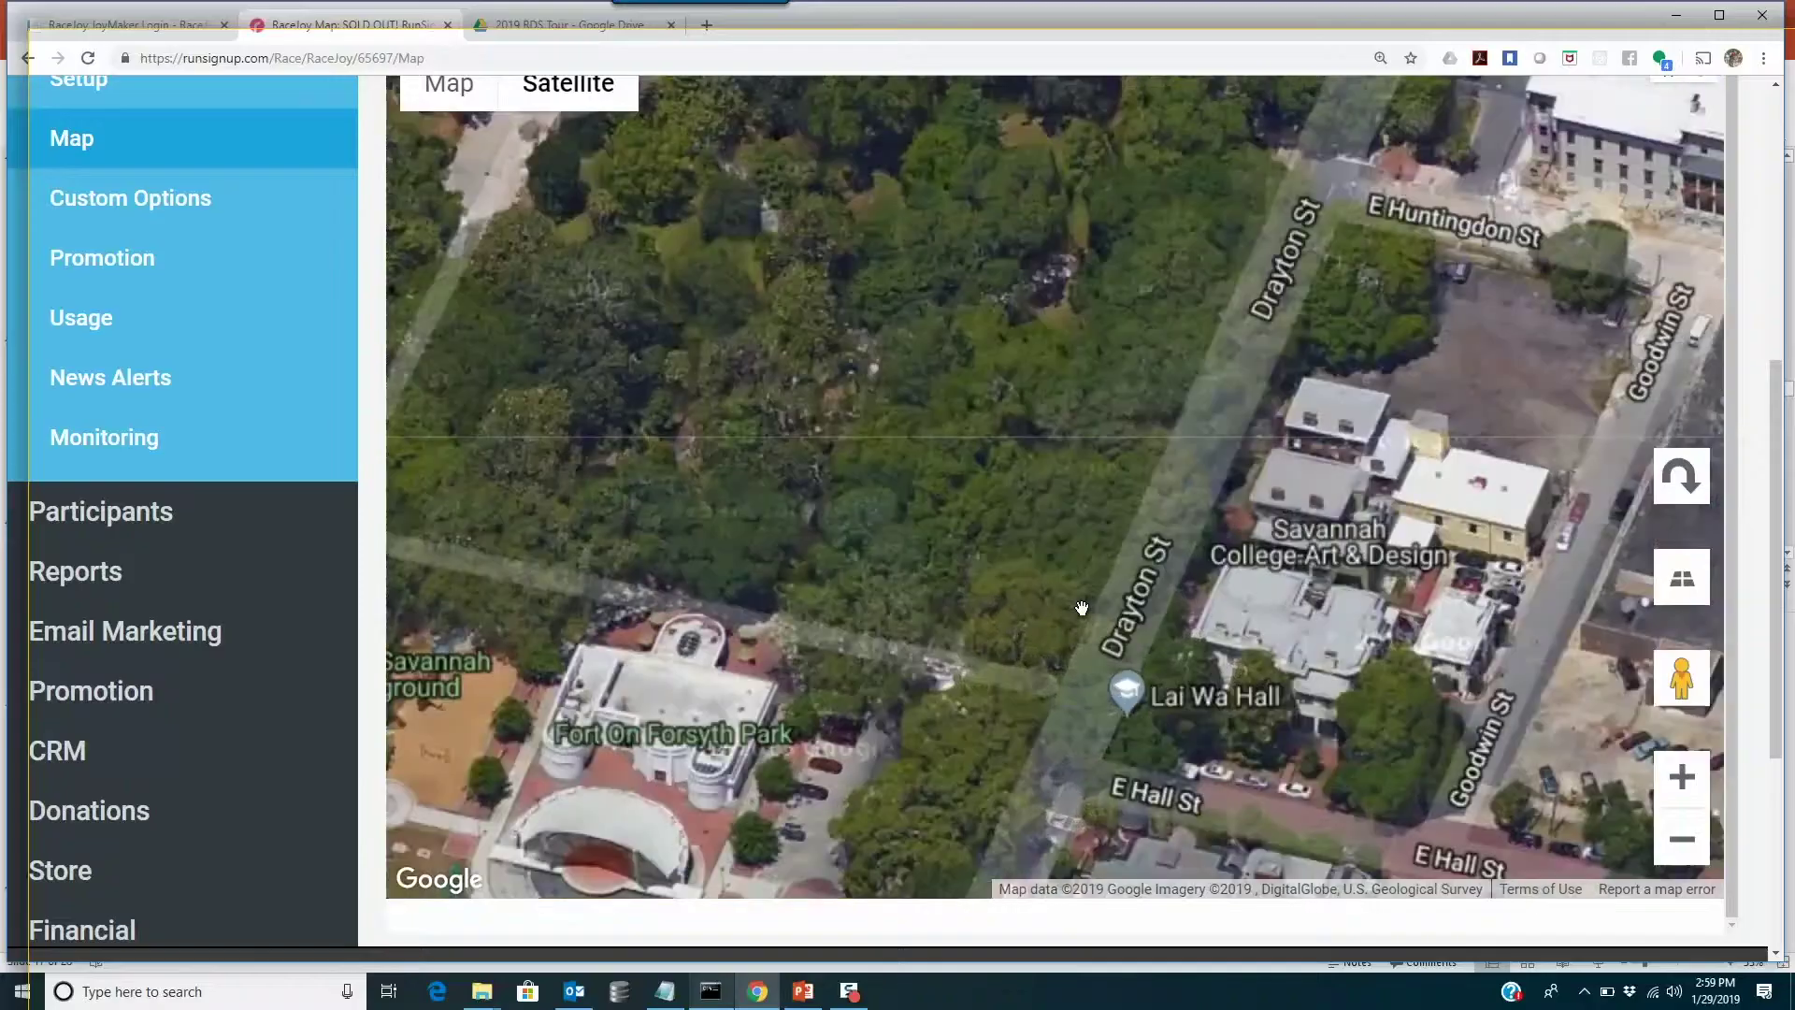
# Step: Examine the course path from the start and finish flags around the mile 1, 2 and 13 markers
pyautogui.scroll(-2, 1082, 609)
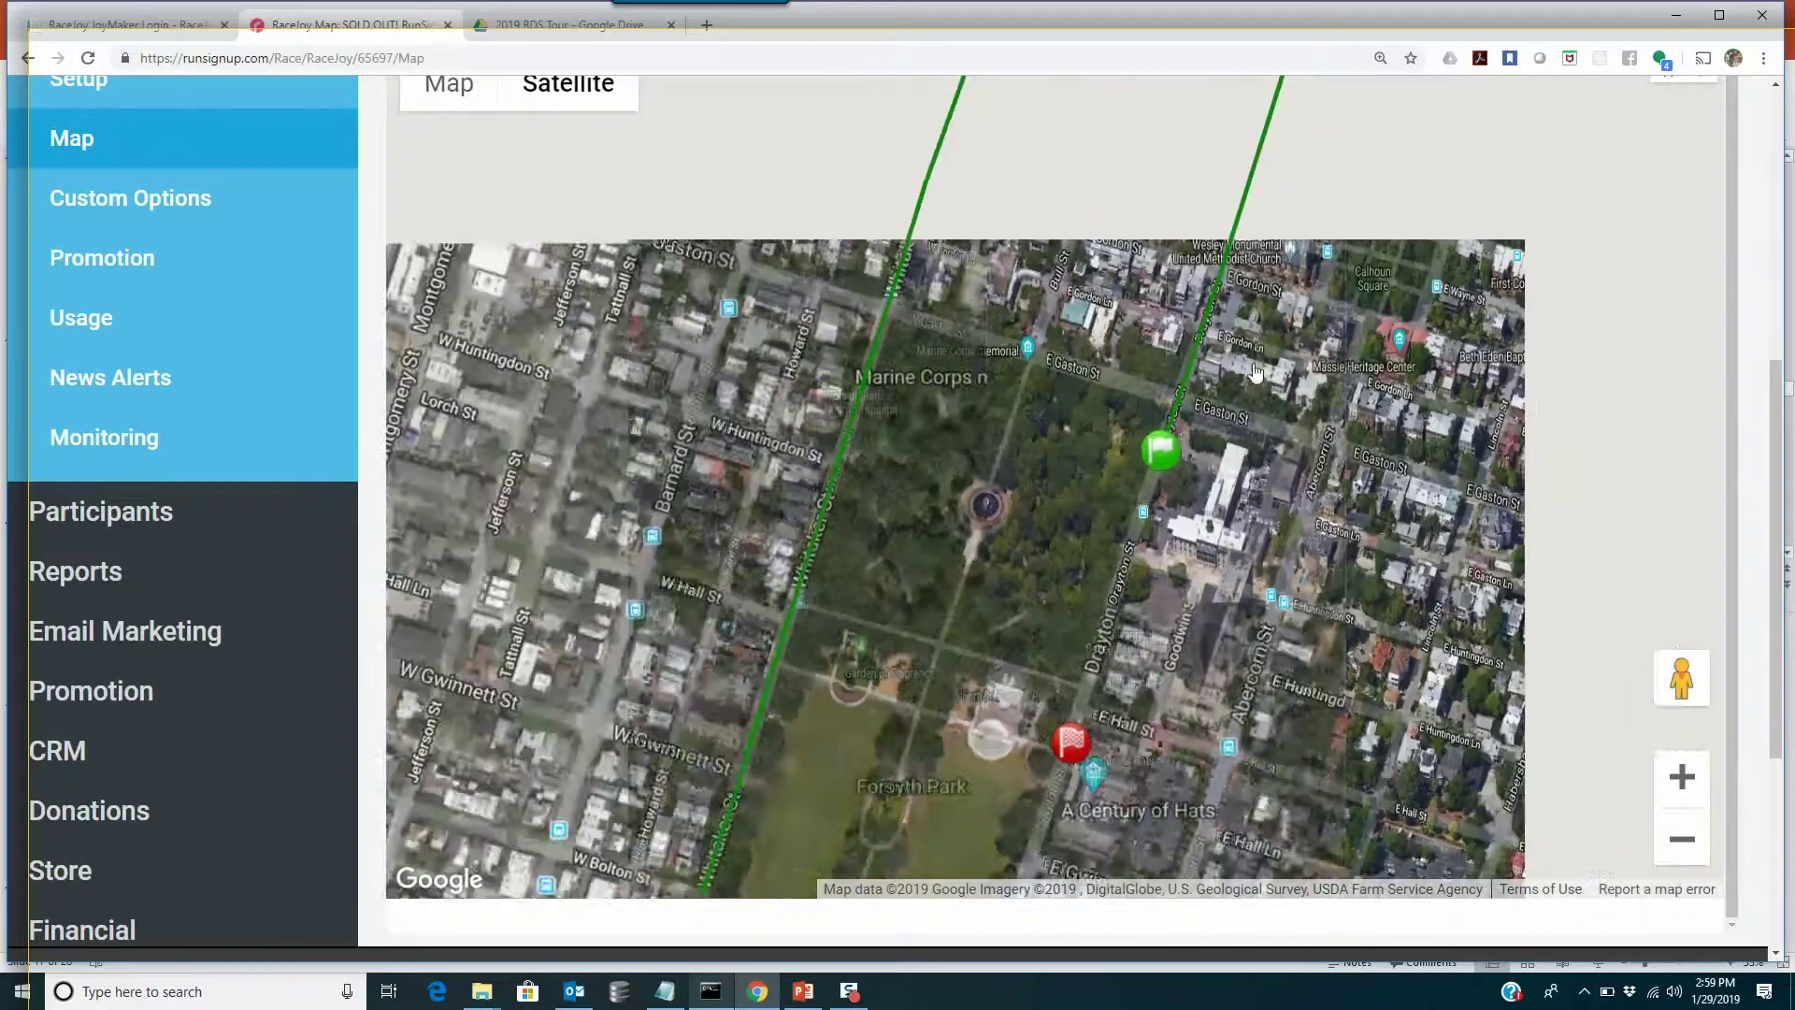
pyautogui.moveTo(1328, 283); pyautogui.dragTo(1079, 549)
pyautogui.moveTo(1138, 396); pyautogui.dragTo(1029, 508)
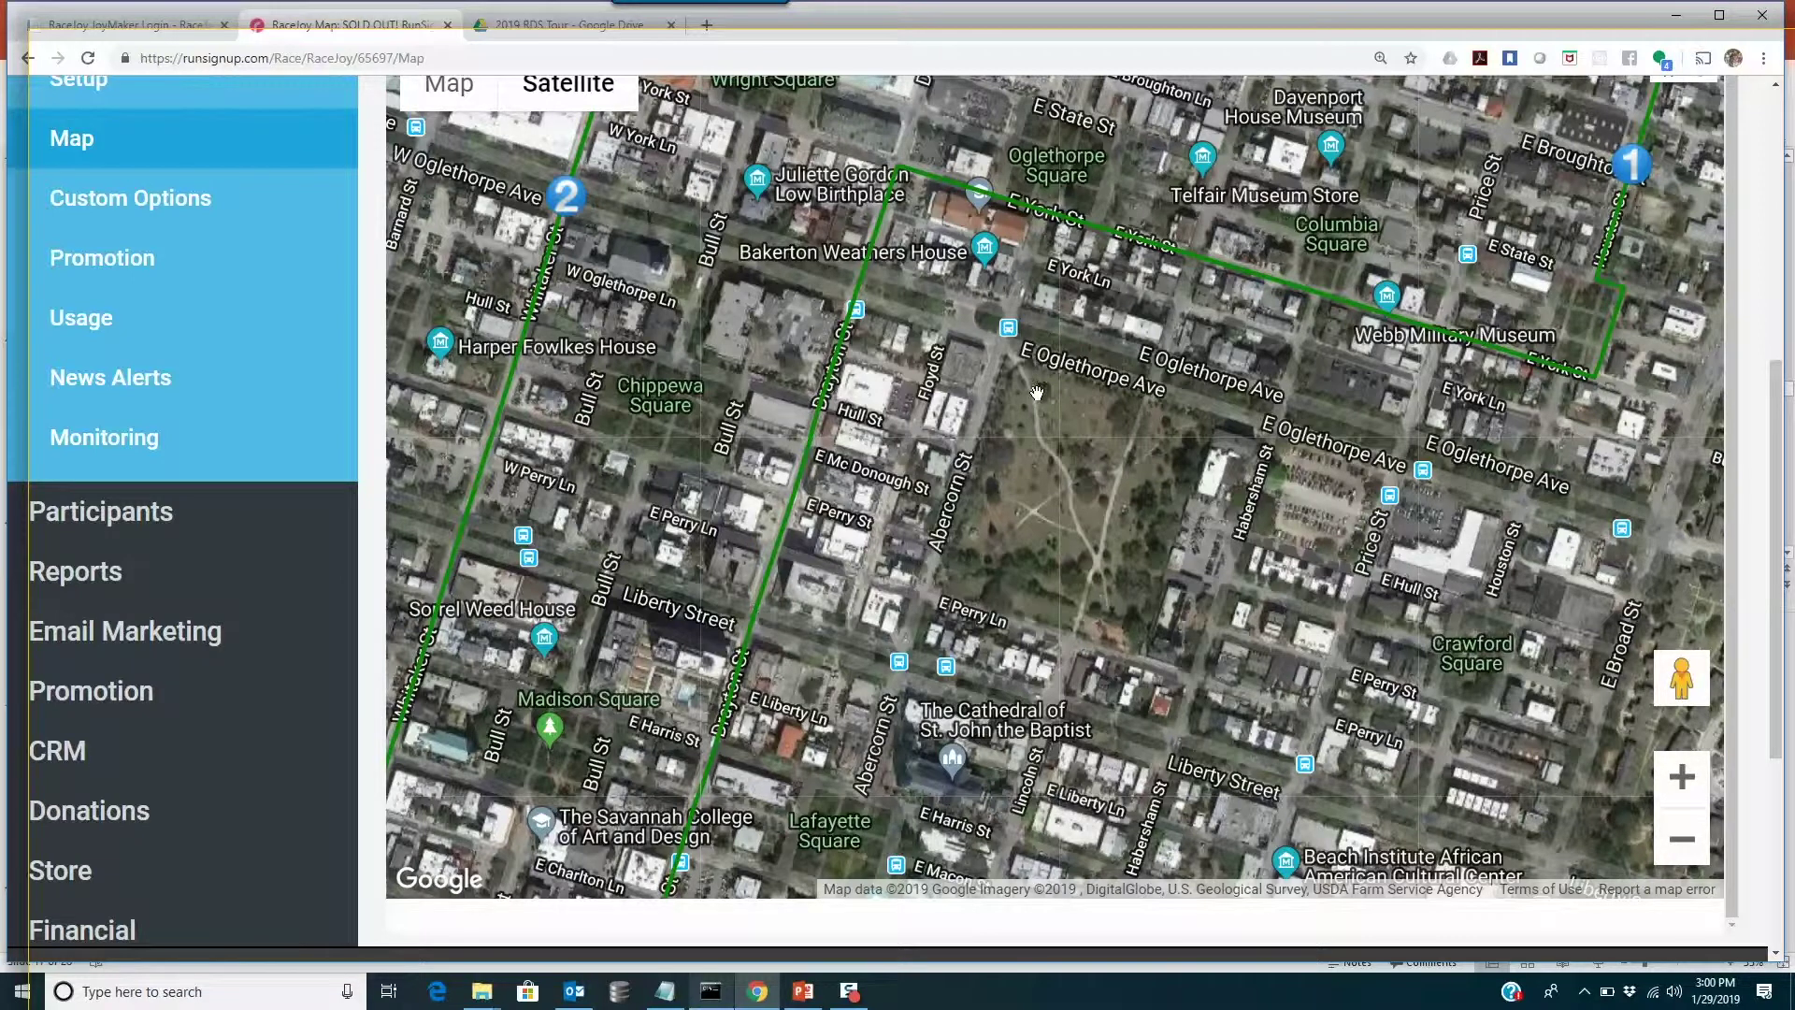
pyautogui.scroll(-2, 1043, 404)
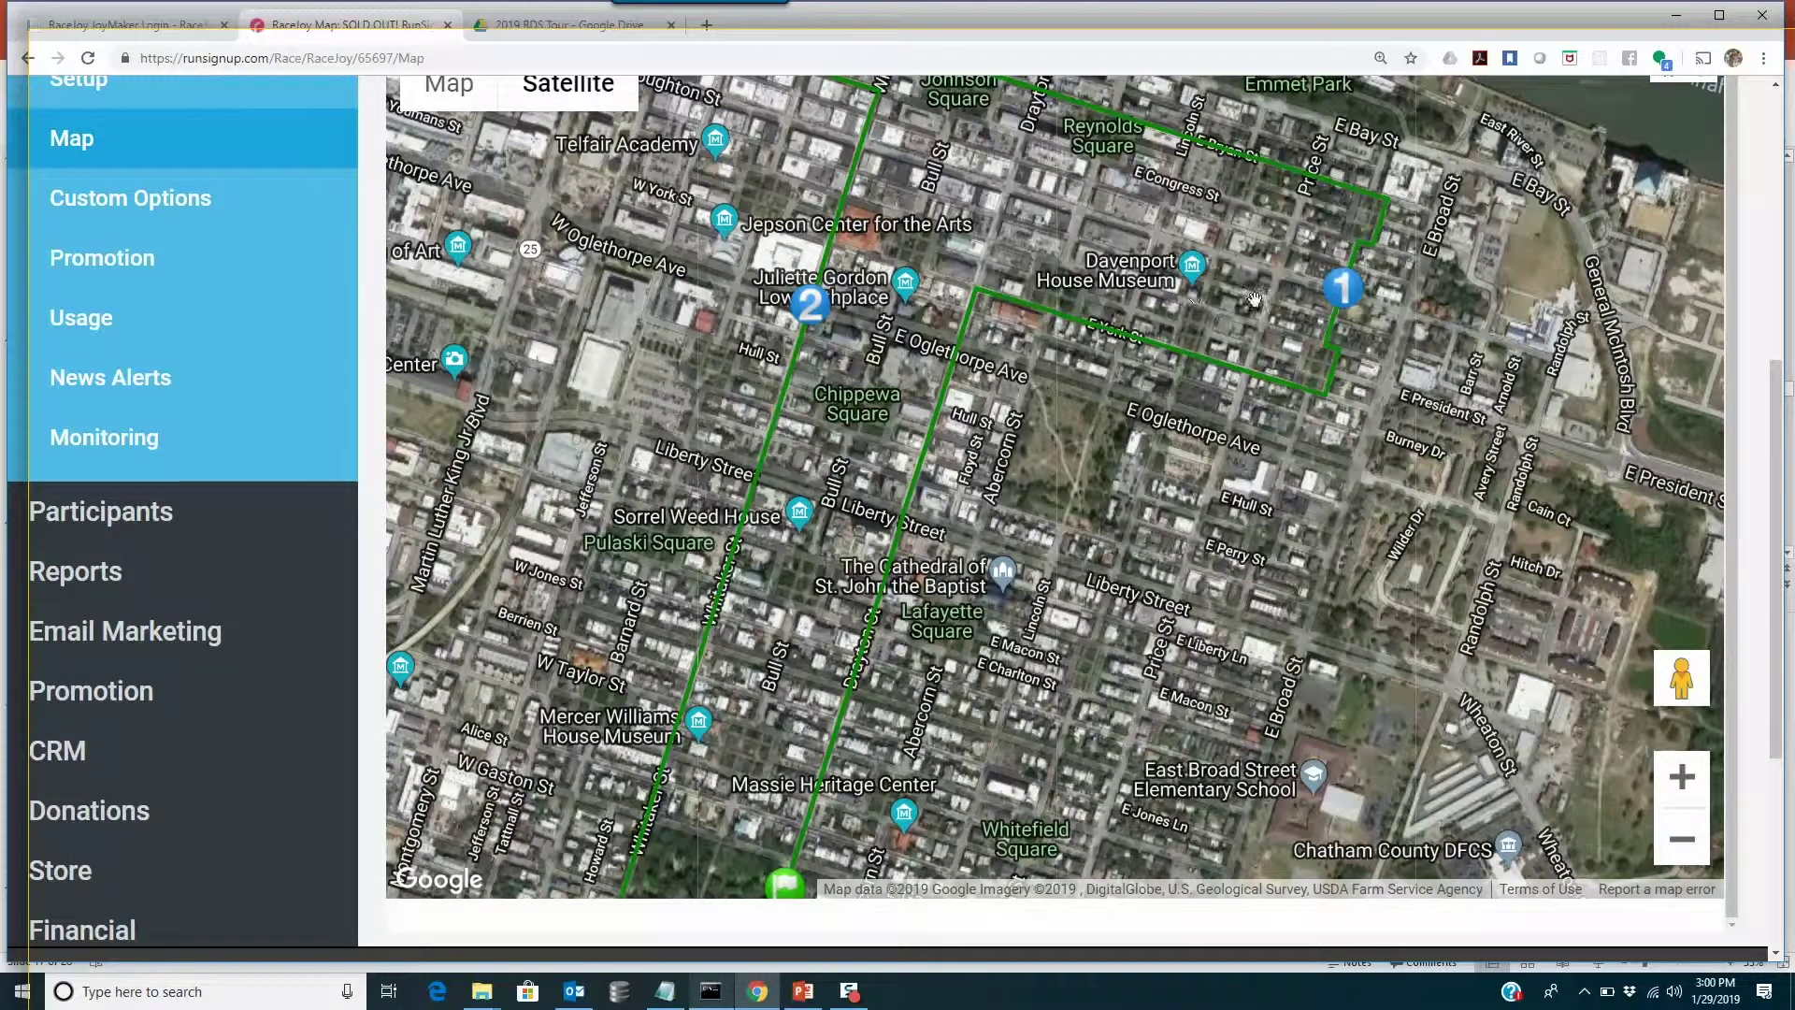
pyautogui.moveTo(926, 524)
pyautogui.mouseDown()
pyautogui.moveTo(862, 353)
pyautogui.moveTo(771, 281)
pyautogui.moveTo(916, 105)
pyautogui.mouseUp()
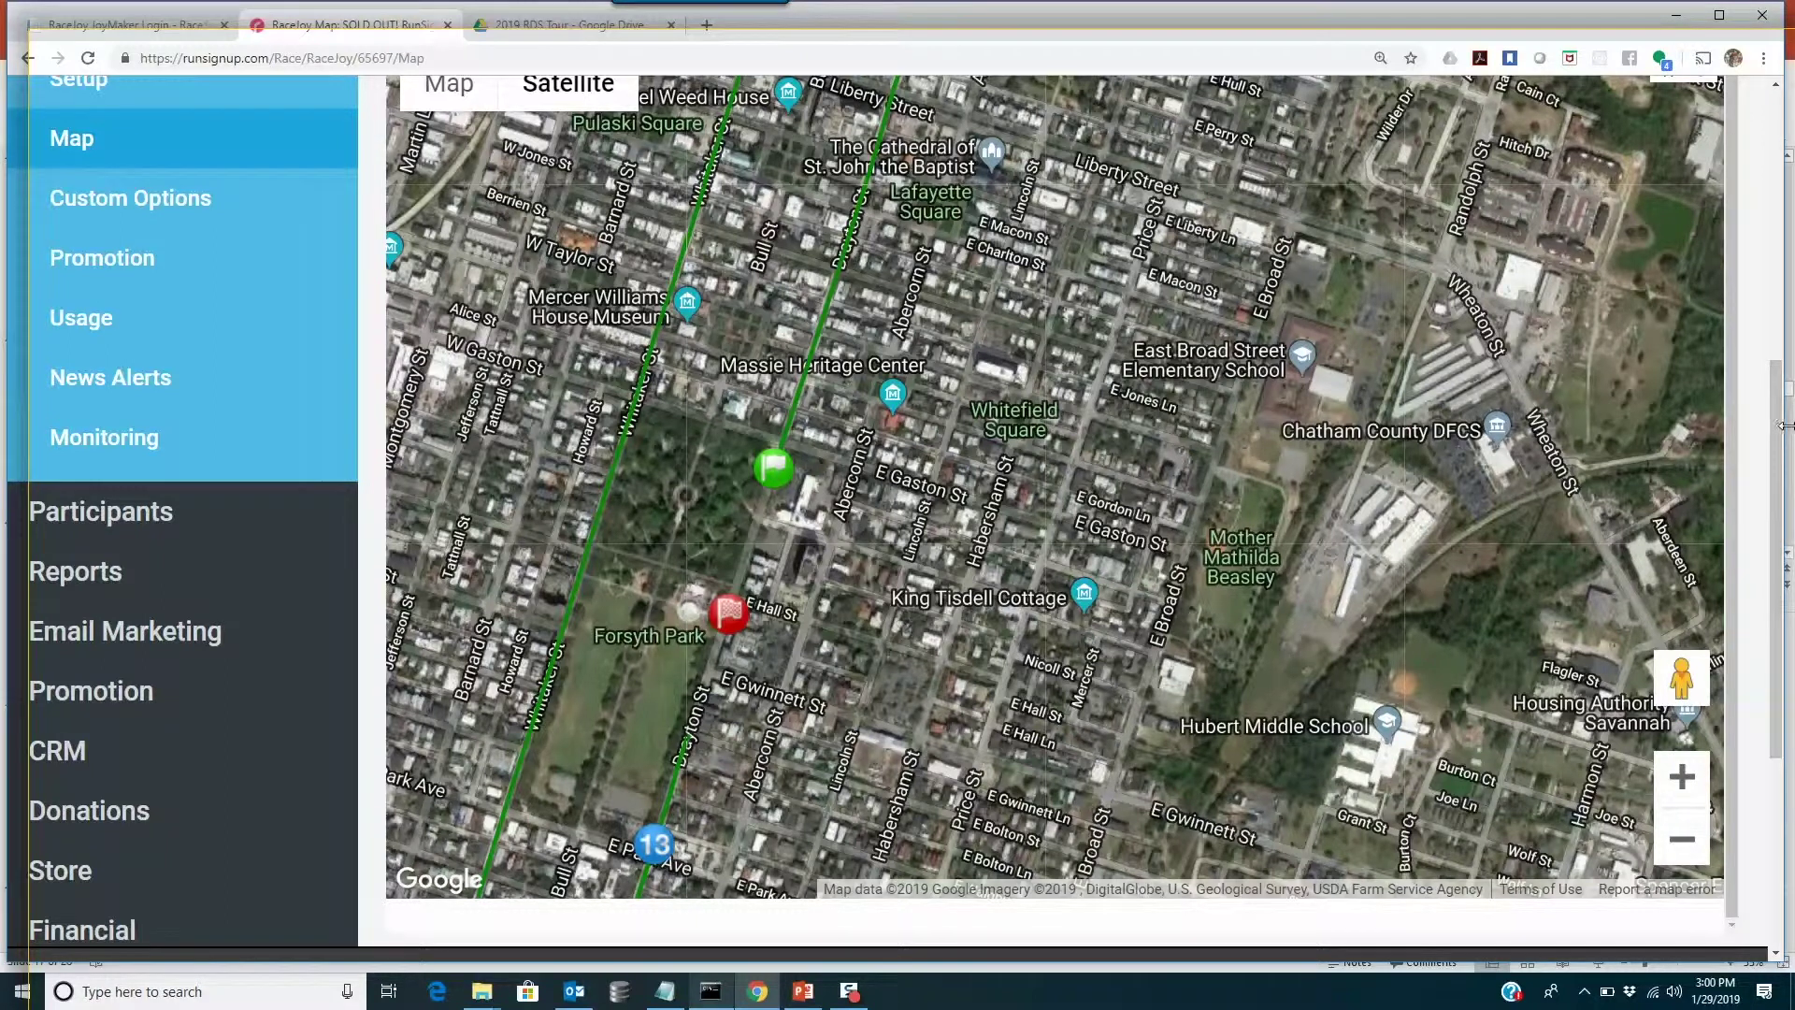
# Step: Open the timing point configuration for the course map, with the page sized so the whole table width is readable
pyautogui.moveTo(1776, 432); pyautogui.dragTo(1682, 245)
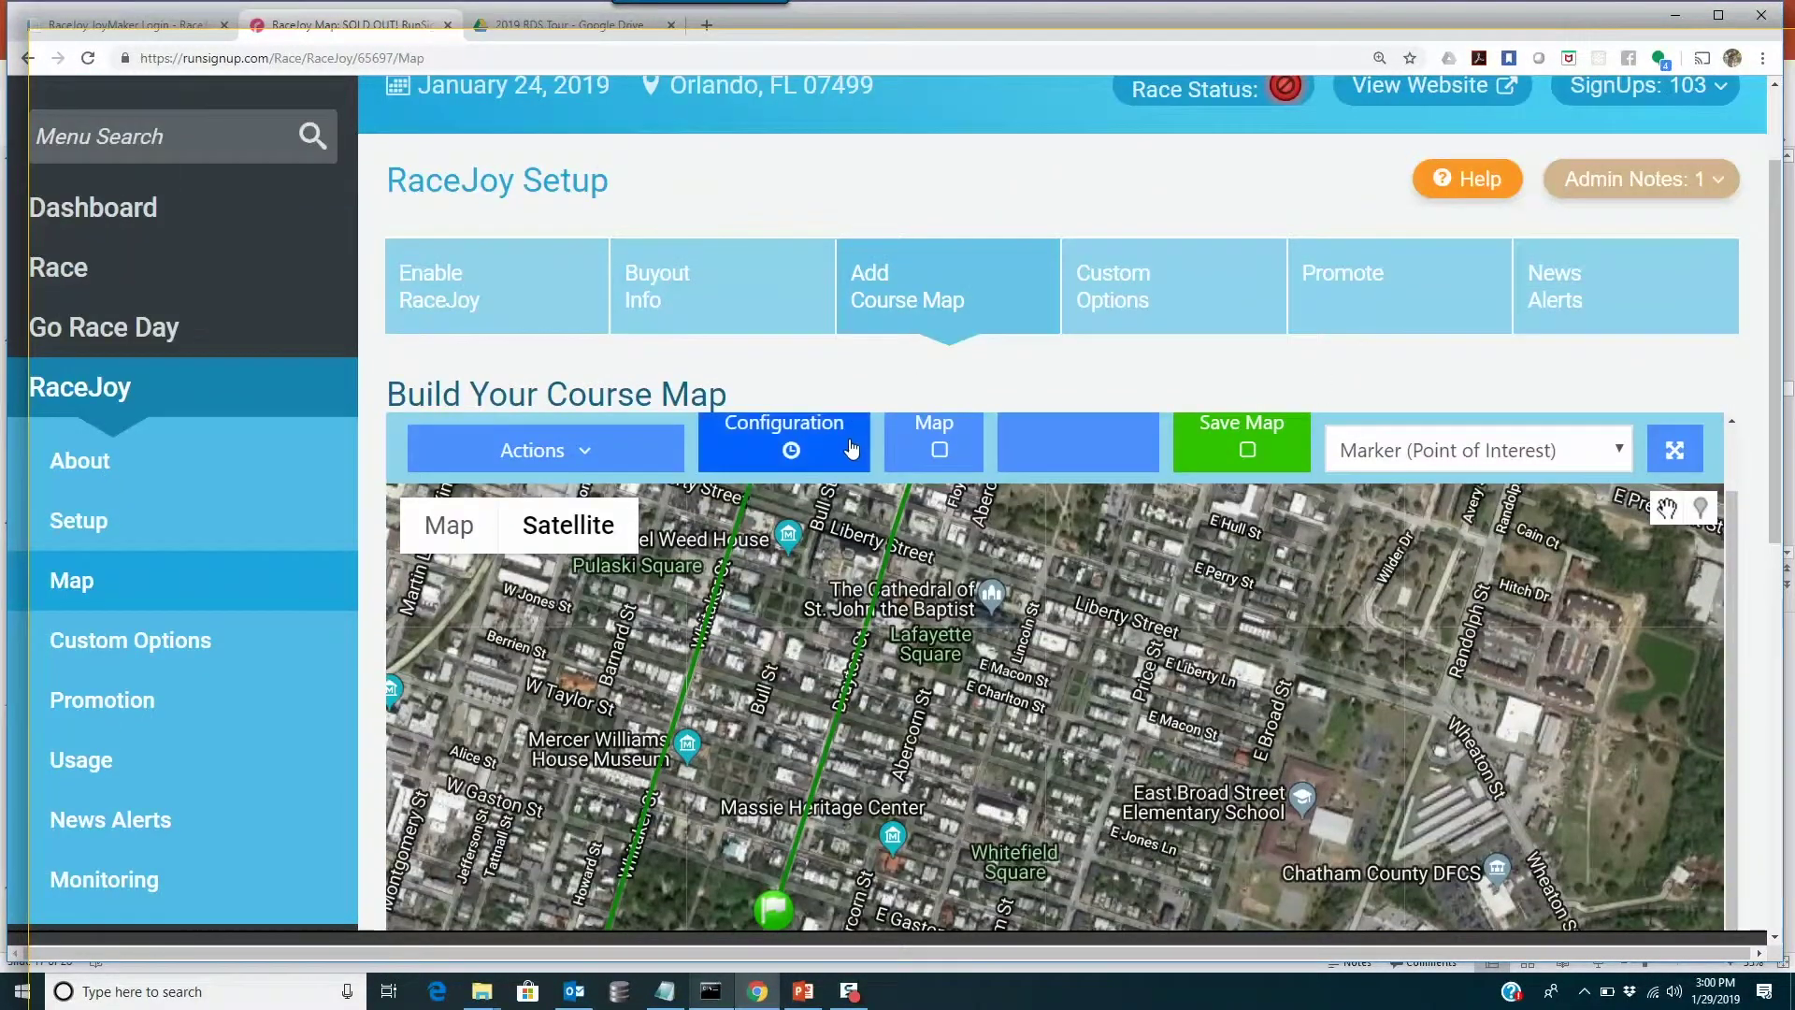
pyautogui.hotkey('ctrl', '-')
pyautogui.hotkey('ctrl', '-')
pyautogui.hotkey('ctrl', '-')
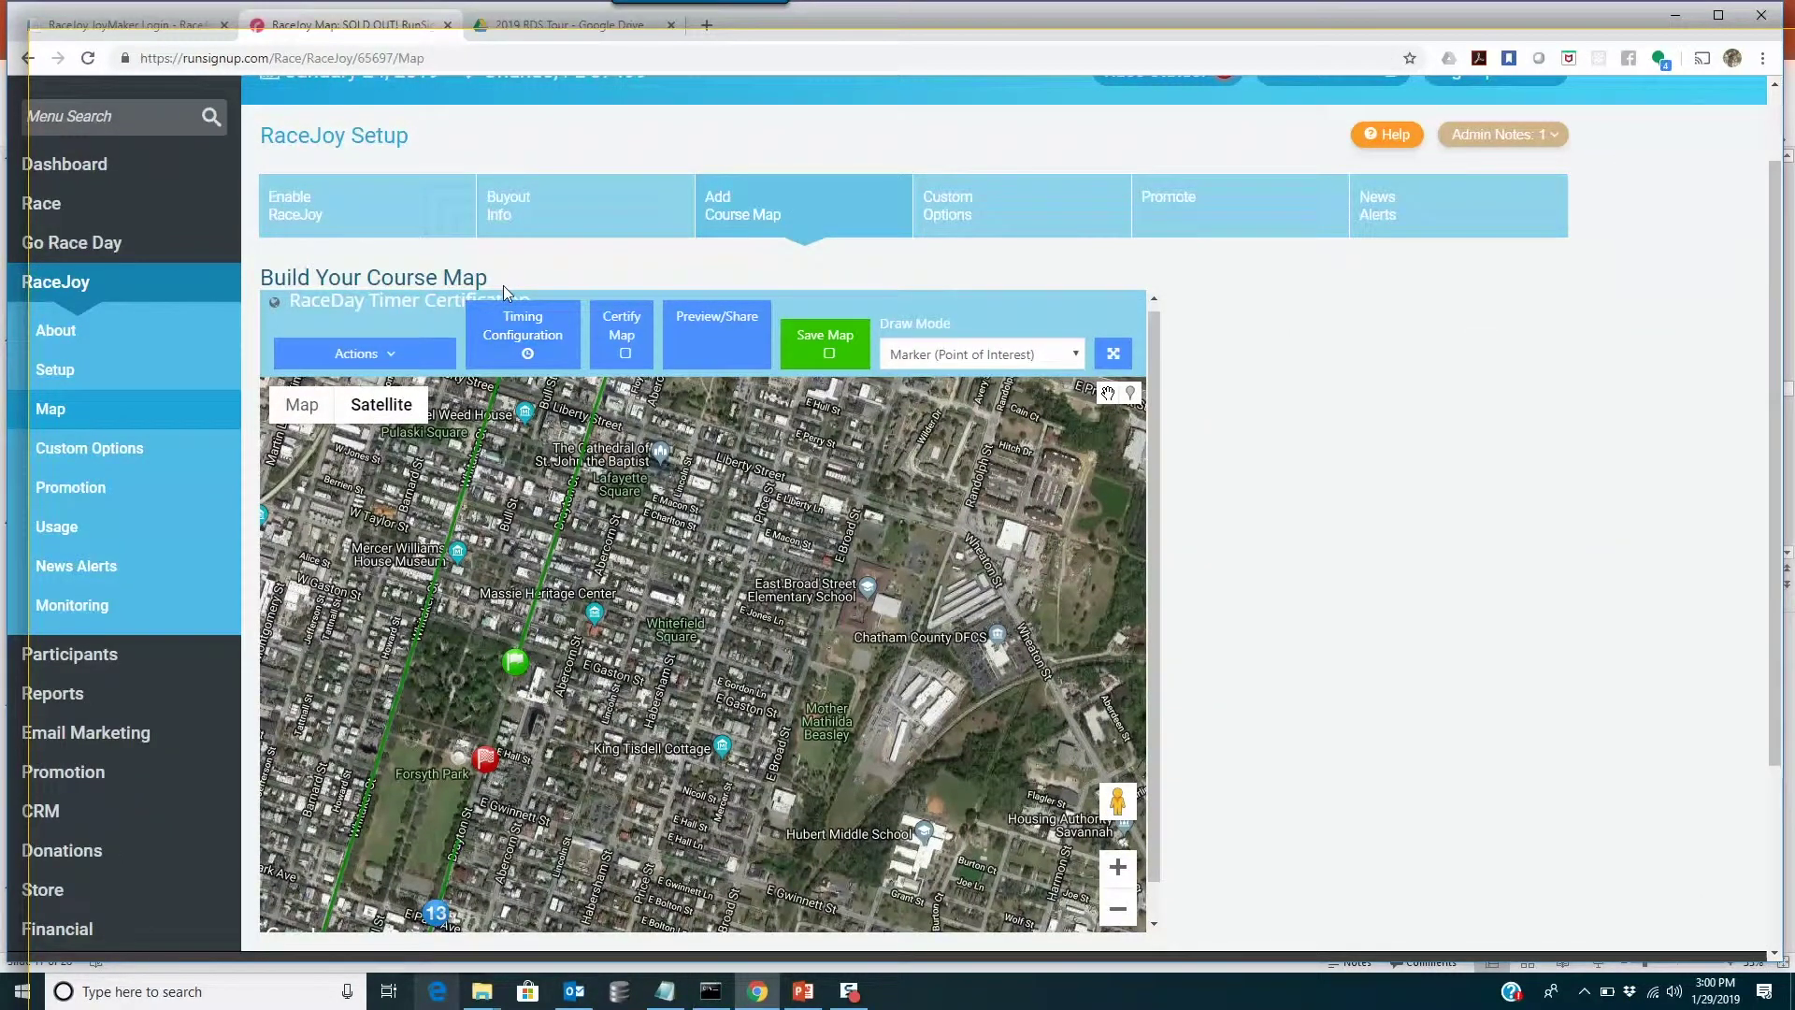
pyautogui.hotkey('ctrl', '+')
pyautogui.hotkey('ctrl', '+')
pyautogui.hotkey('ctrl', '+')
pyautogui.hotkey('ctrl', '+')
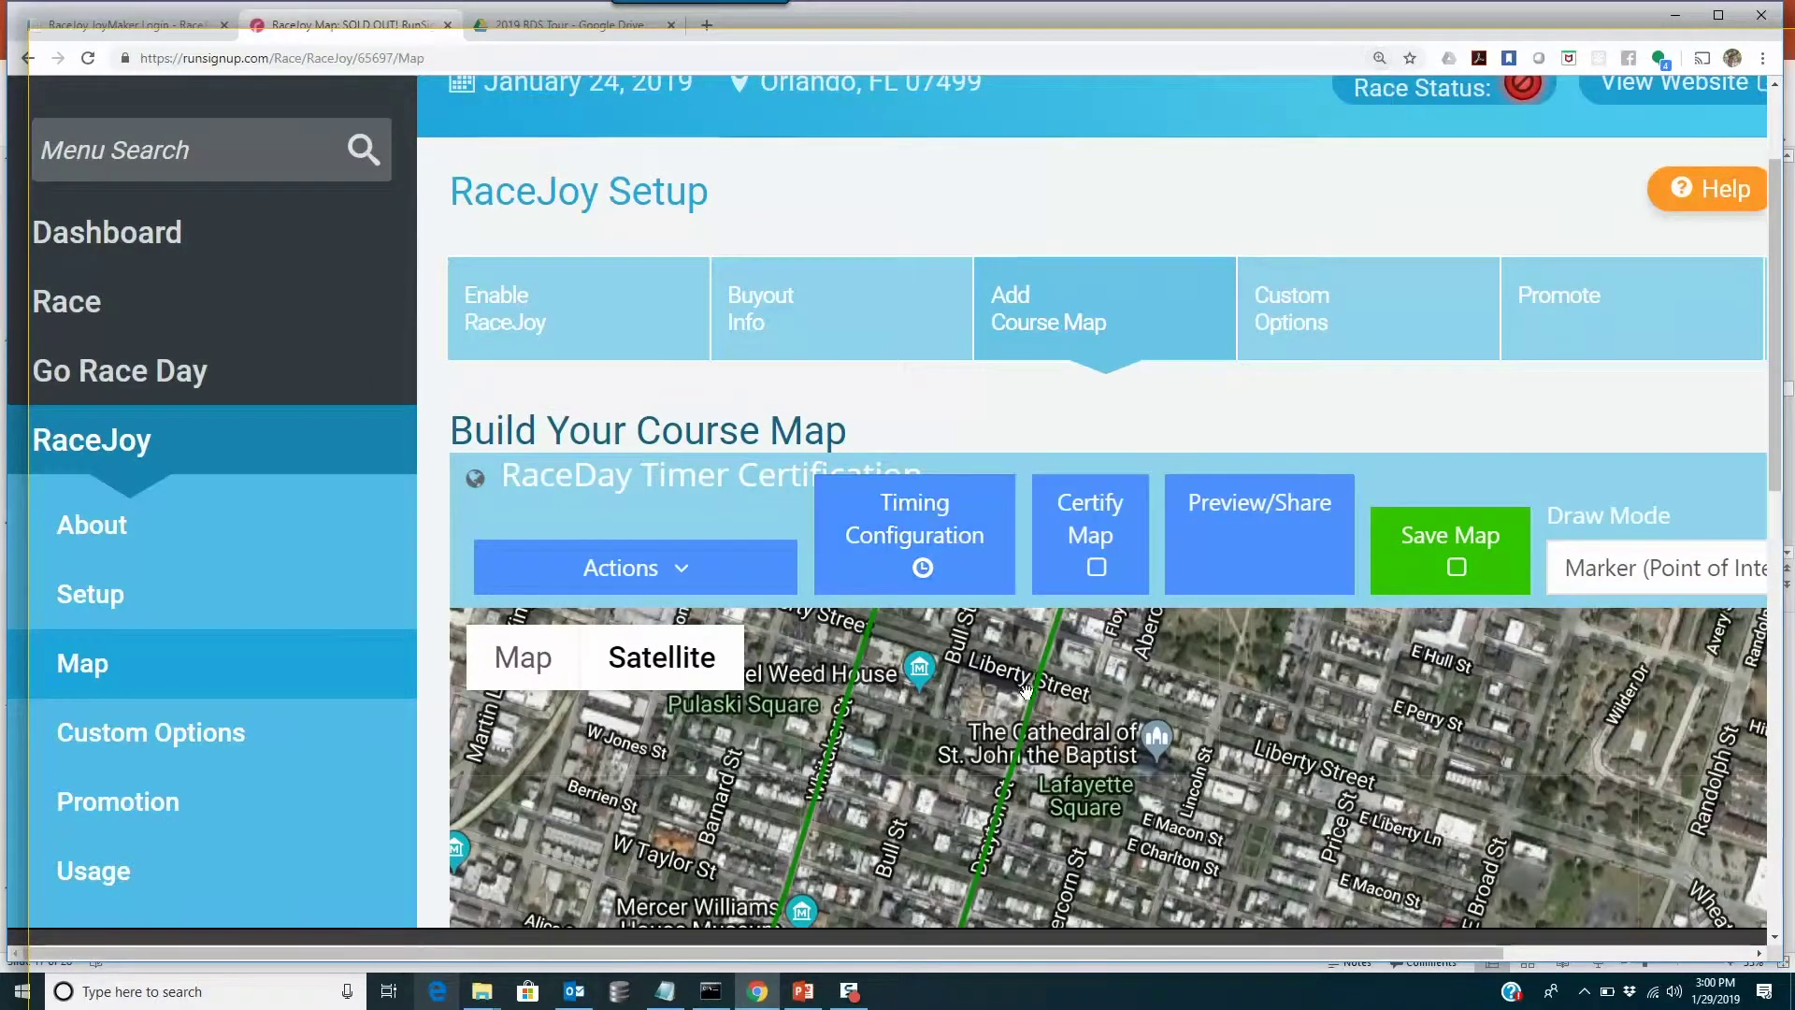
pyautogui.click(951, 561)
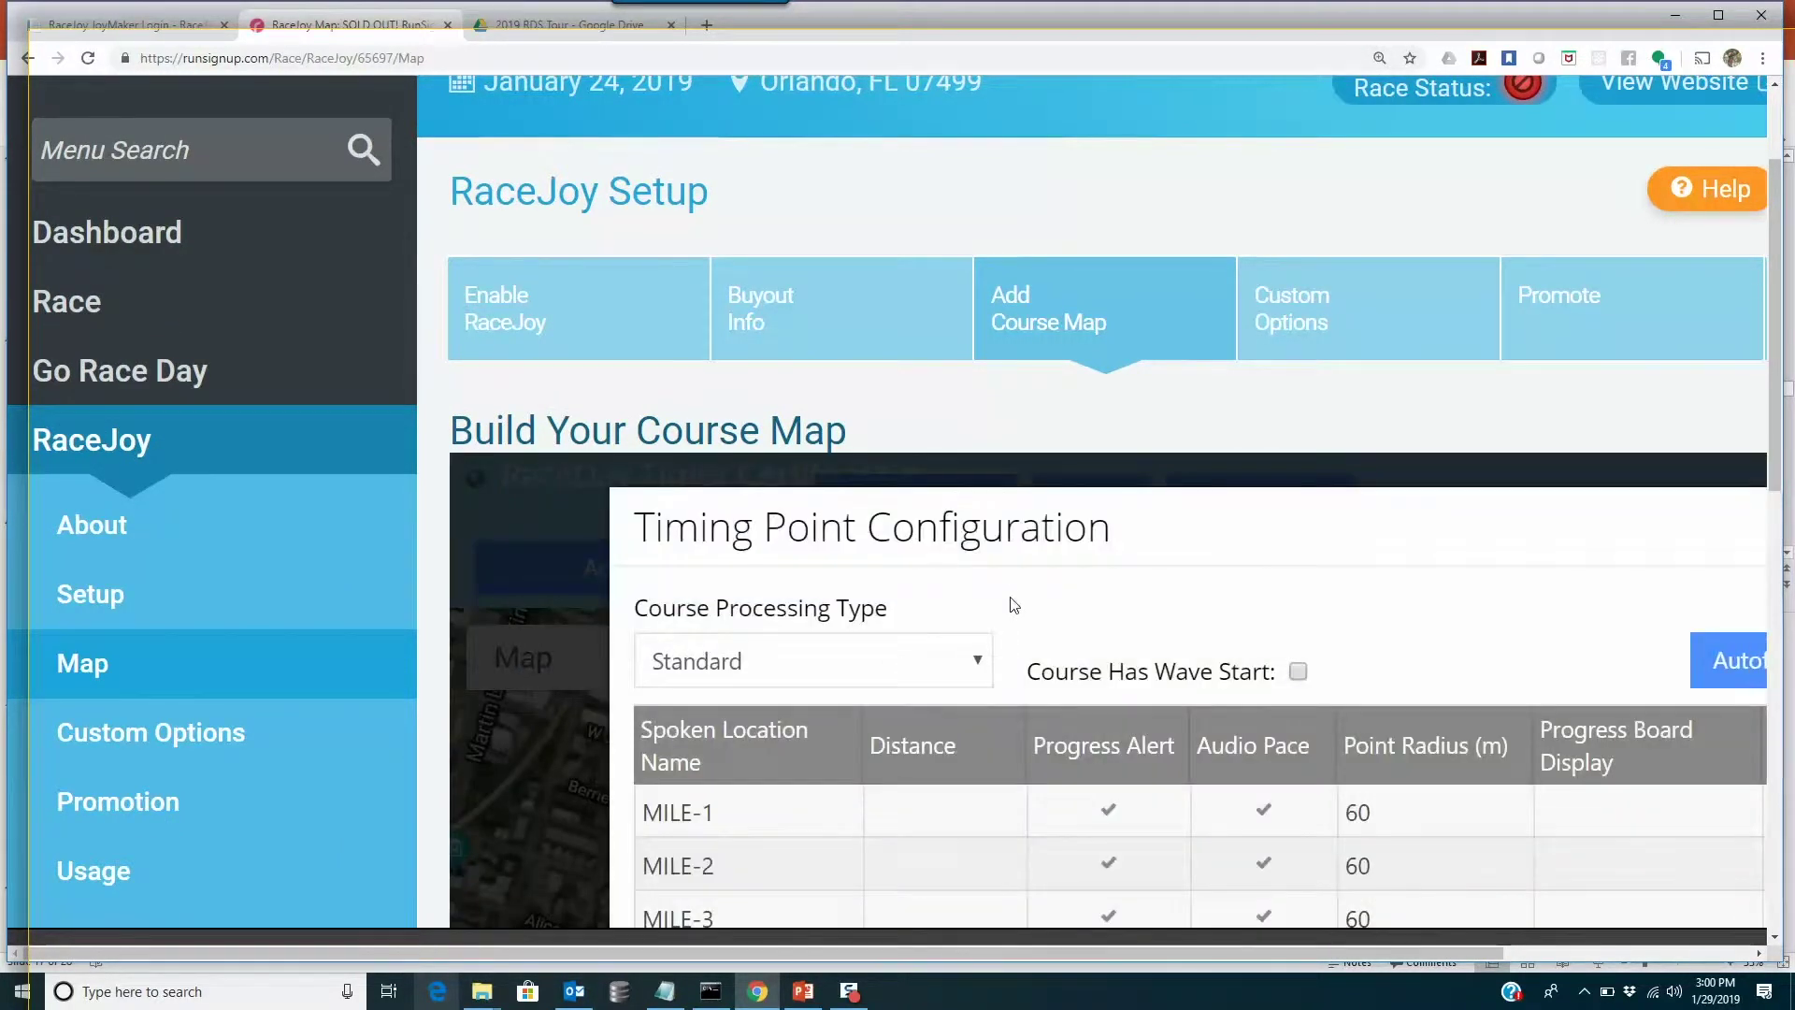
pyautogui.hotkey('ctrl', '-')
pyautogui.hotkey('ctrl', '-')
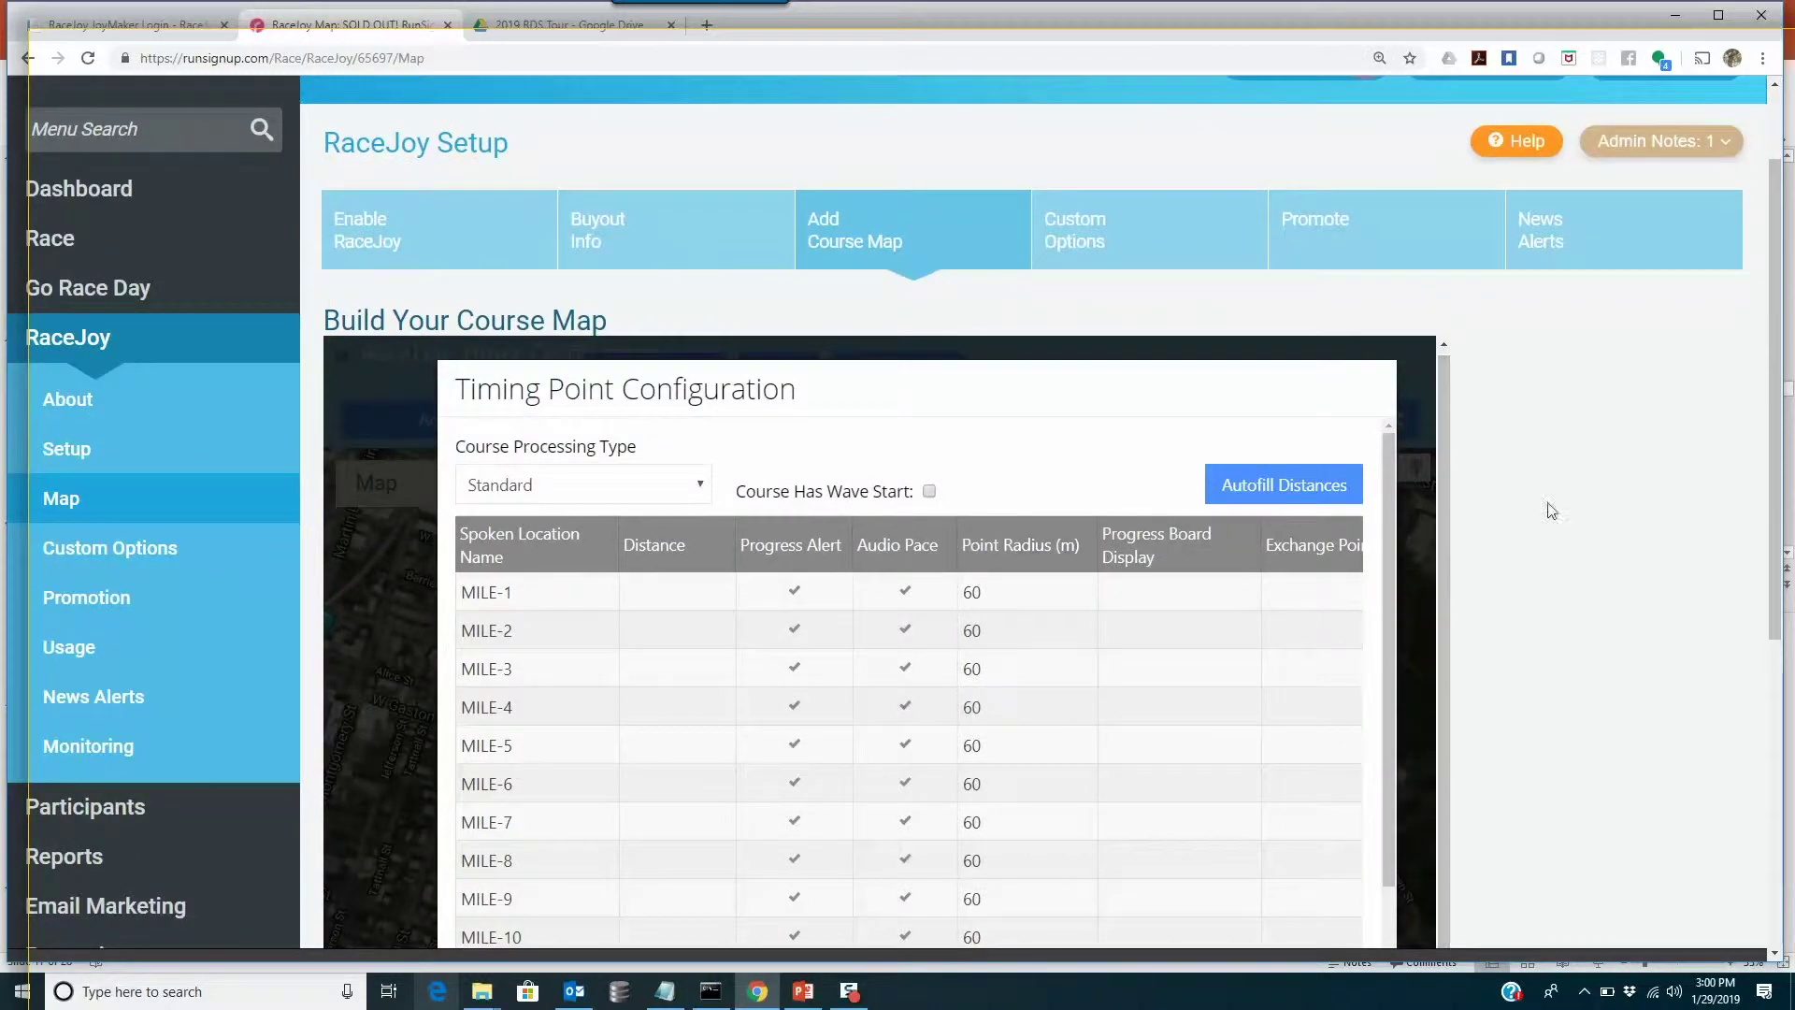
# Step: Set the MILE-1 distance to 1 and autofill the distances of the other timing points
pyautogui.scroll(1, 1732, 508)
pyautogui.scroll(-5, 1730, 507)
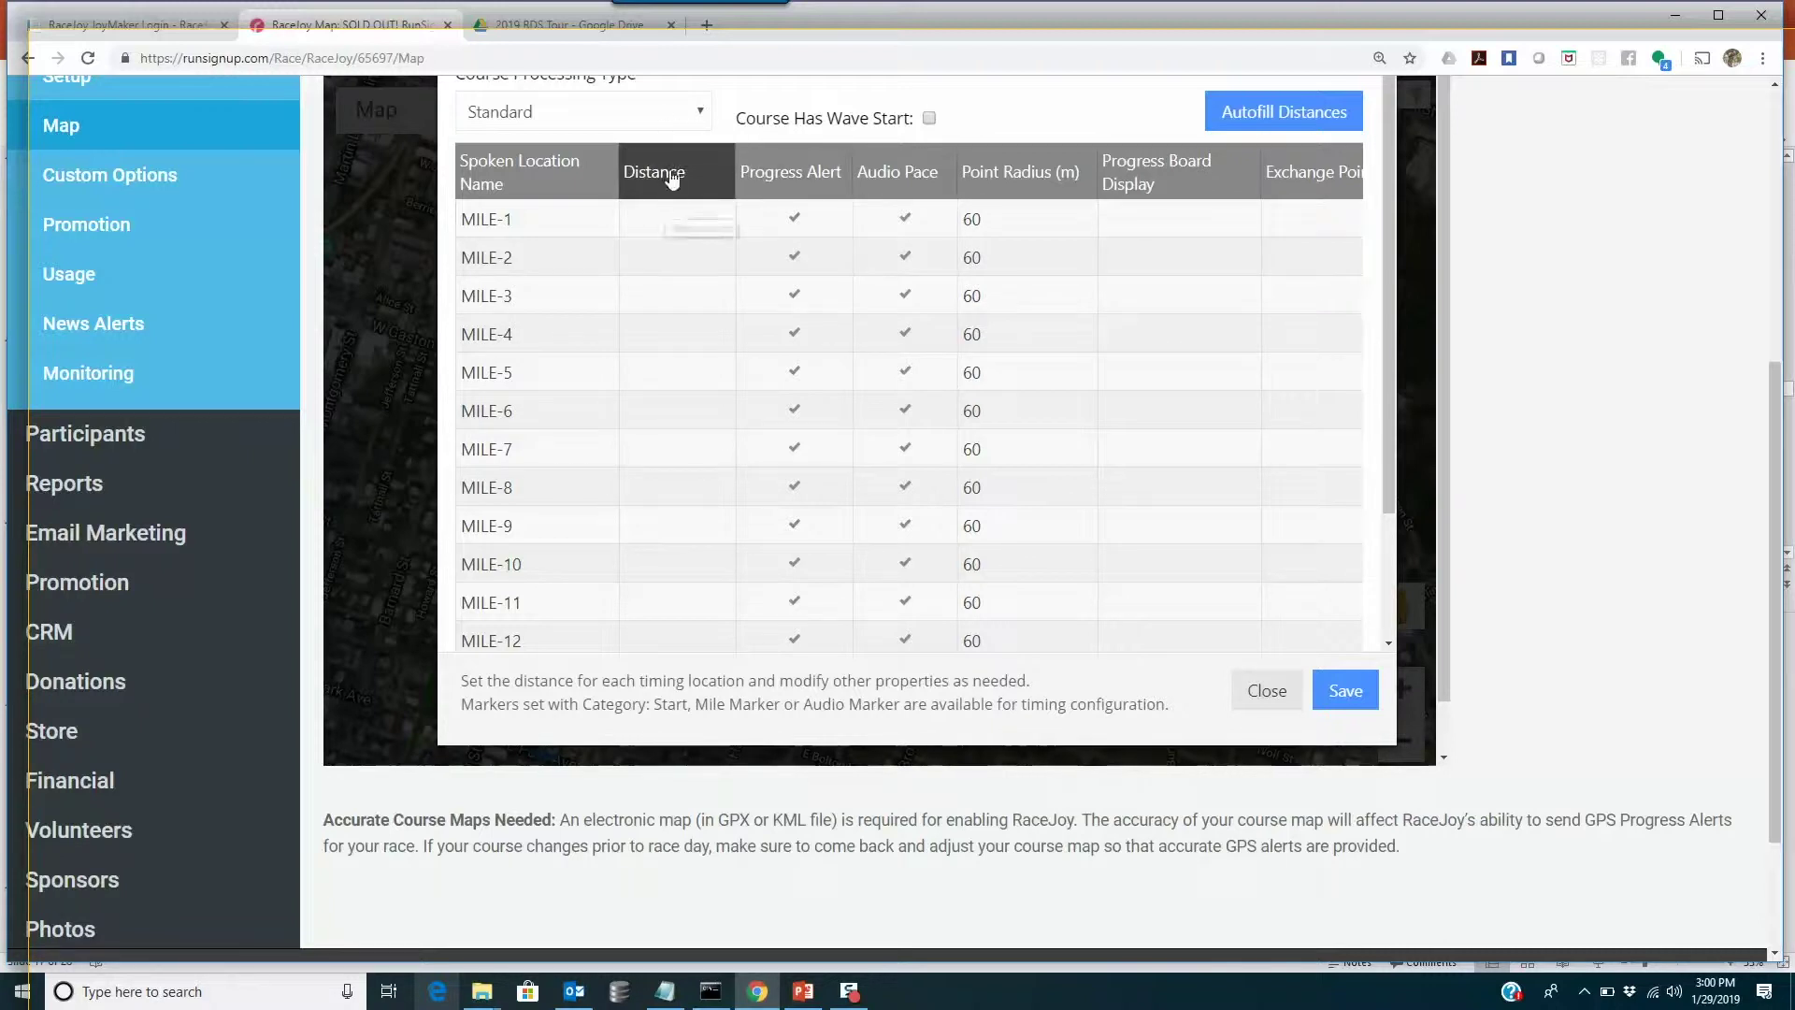
pyautogui.click(659, 228)
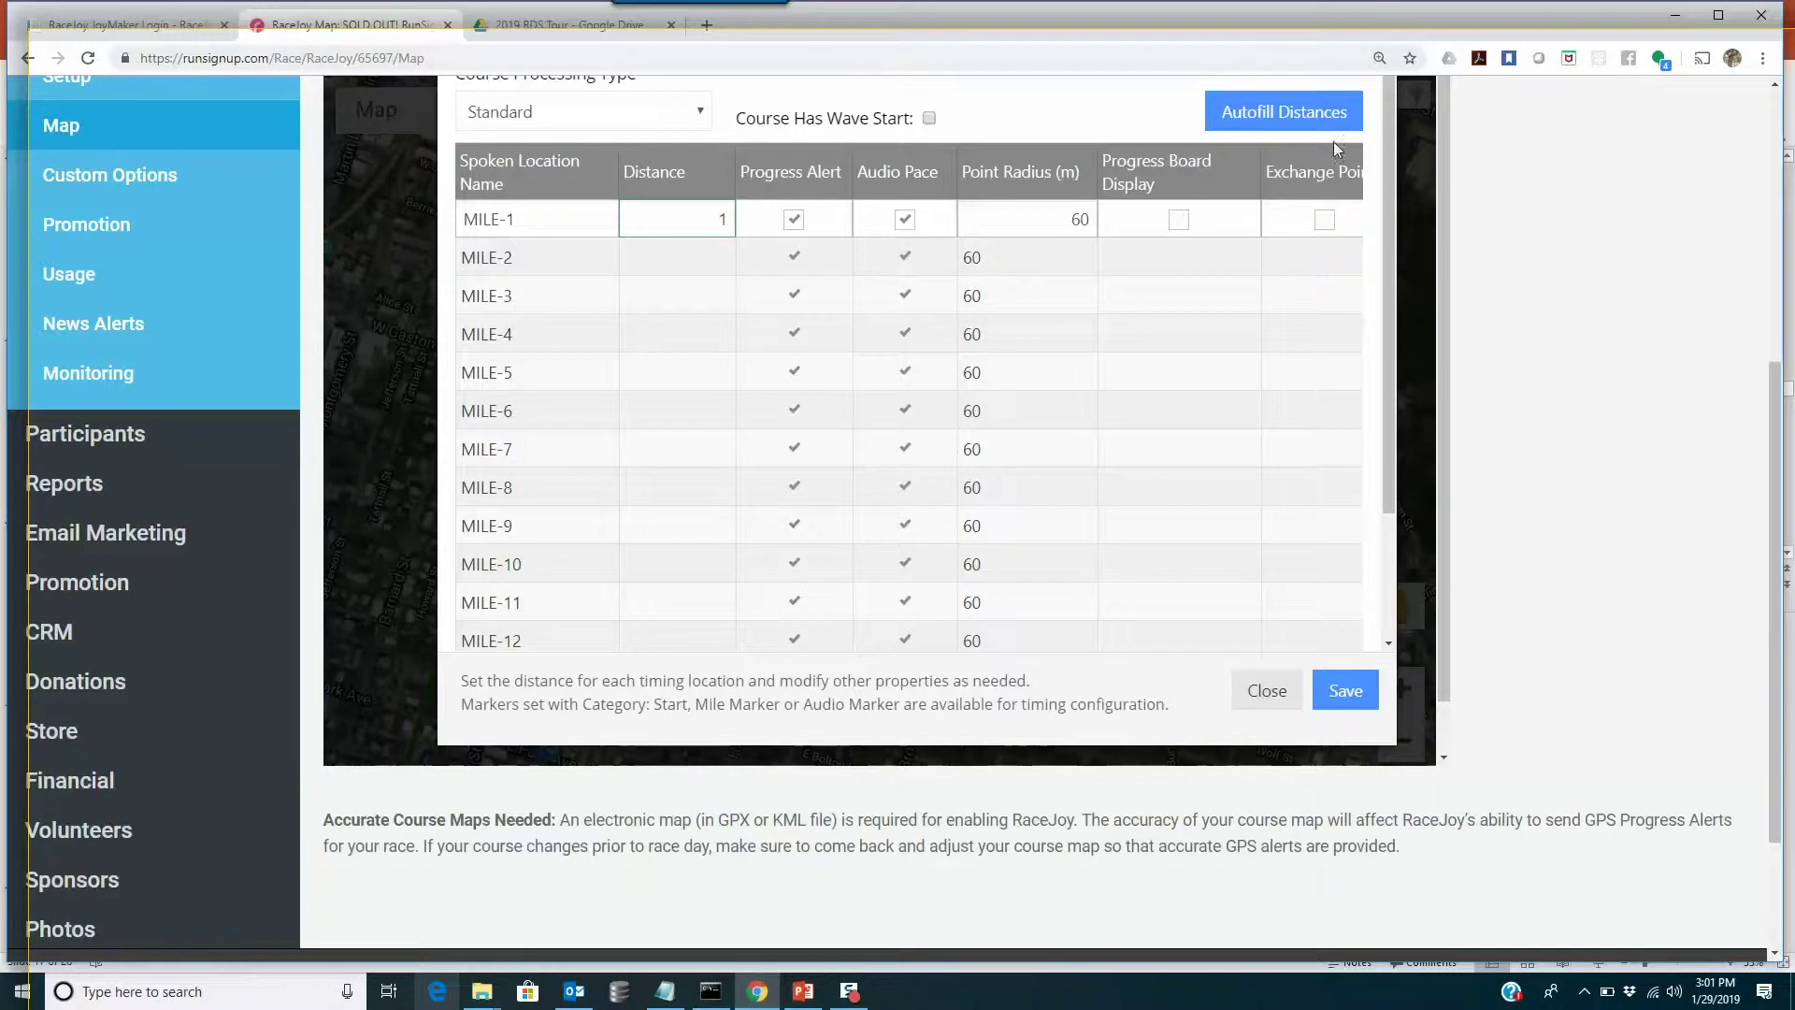
pyautogui.click(1318, 112)
pyautogui.click(1310, 114)
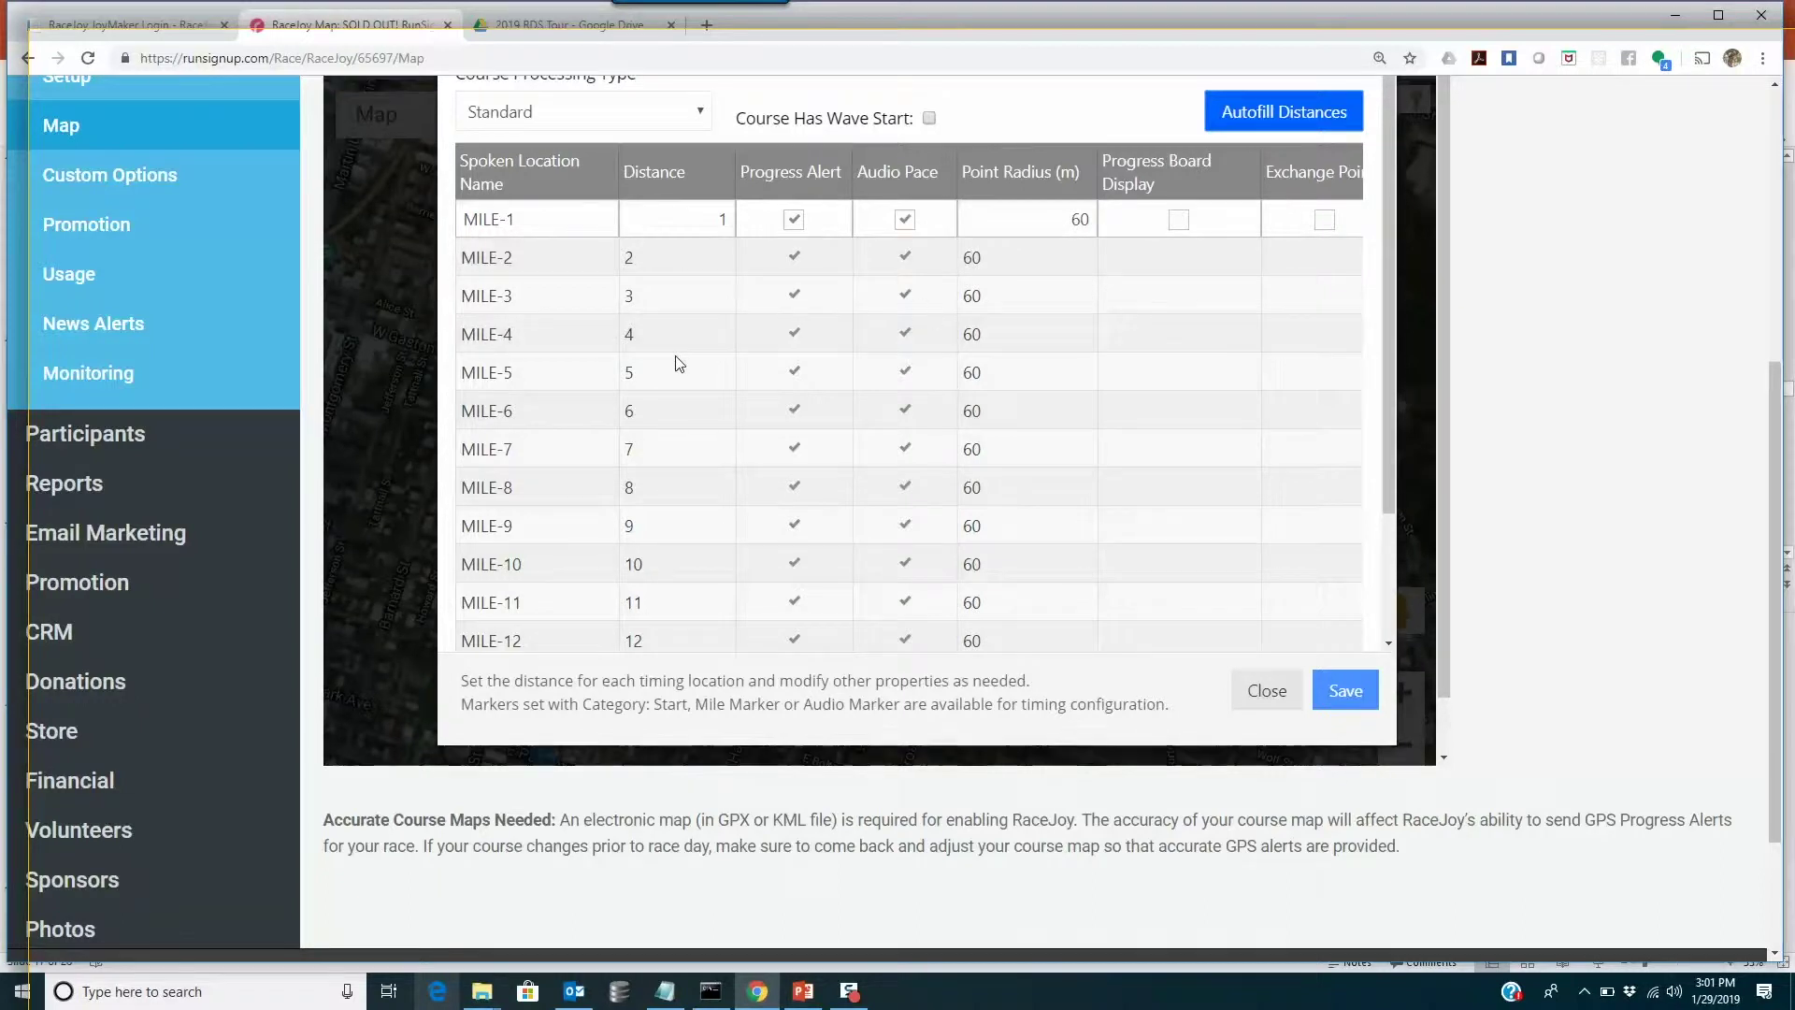
# Step: Set the FINISH distance to 13.1, then save and close the timing point configuration
pyautogui.scroll(-2, 1393, 379)
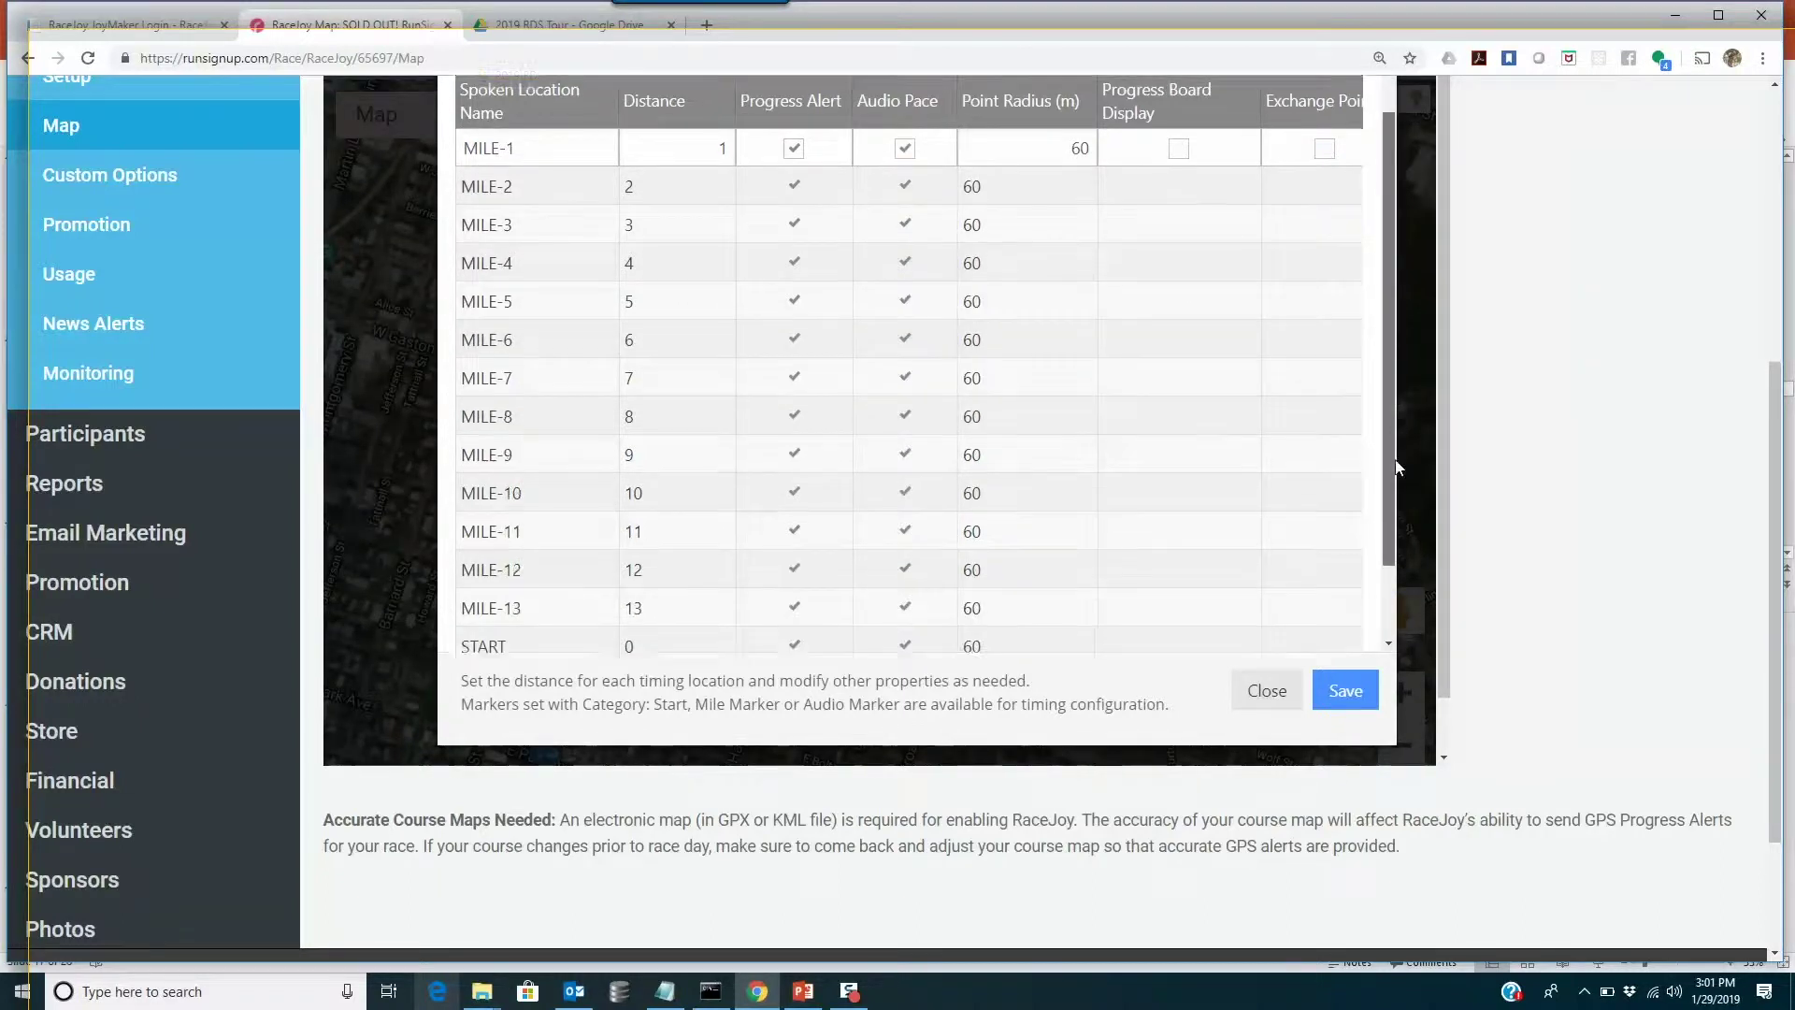
pyautogui.click(657, 596)
pyautogui.write('13.1')
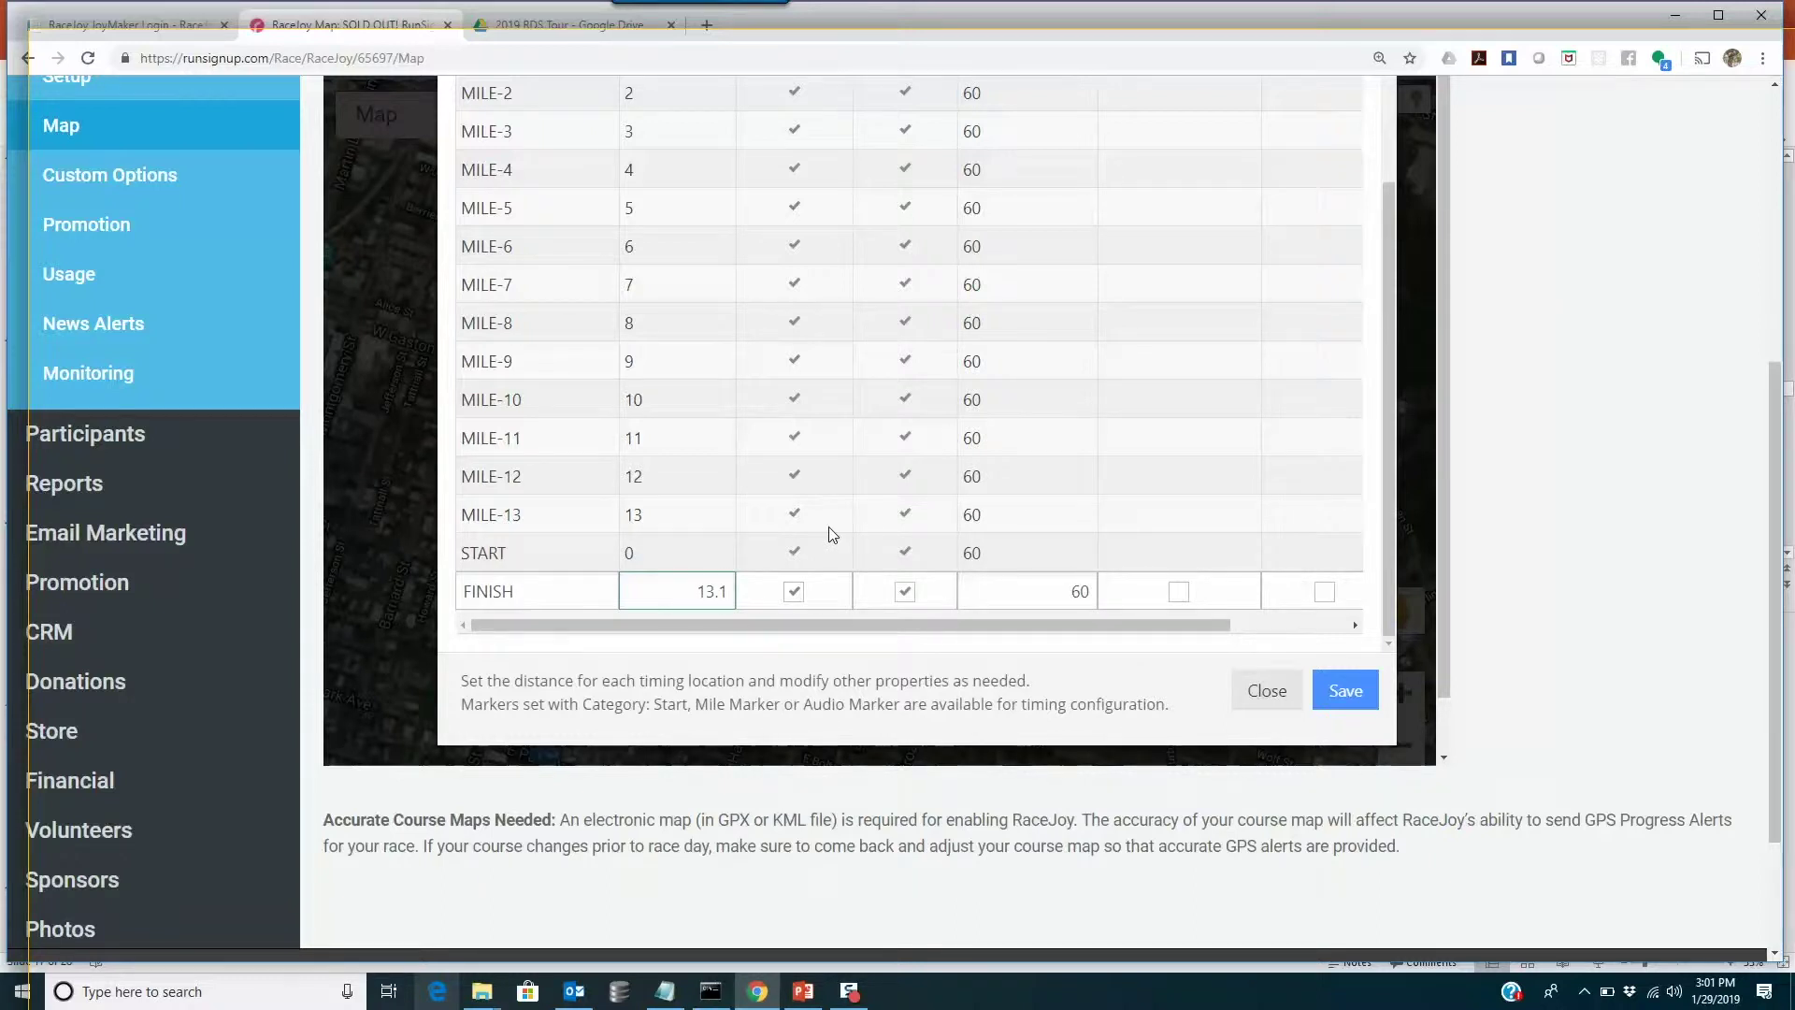
pyautogui.click(728, 520)
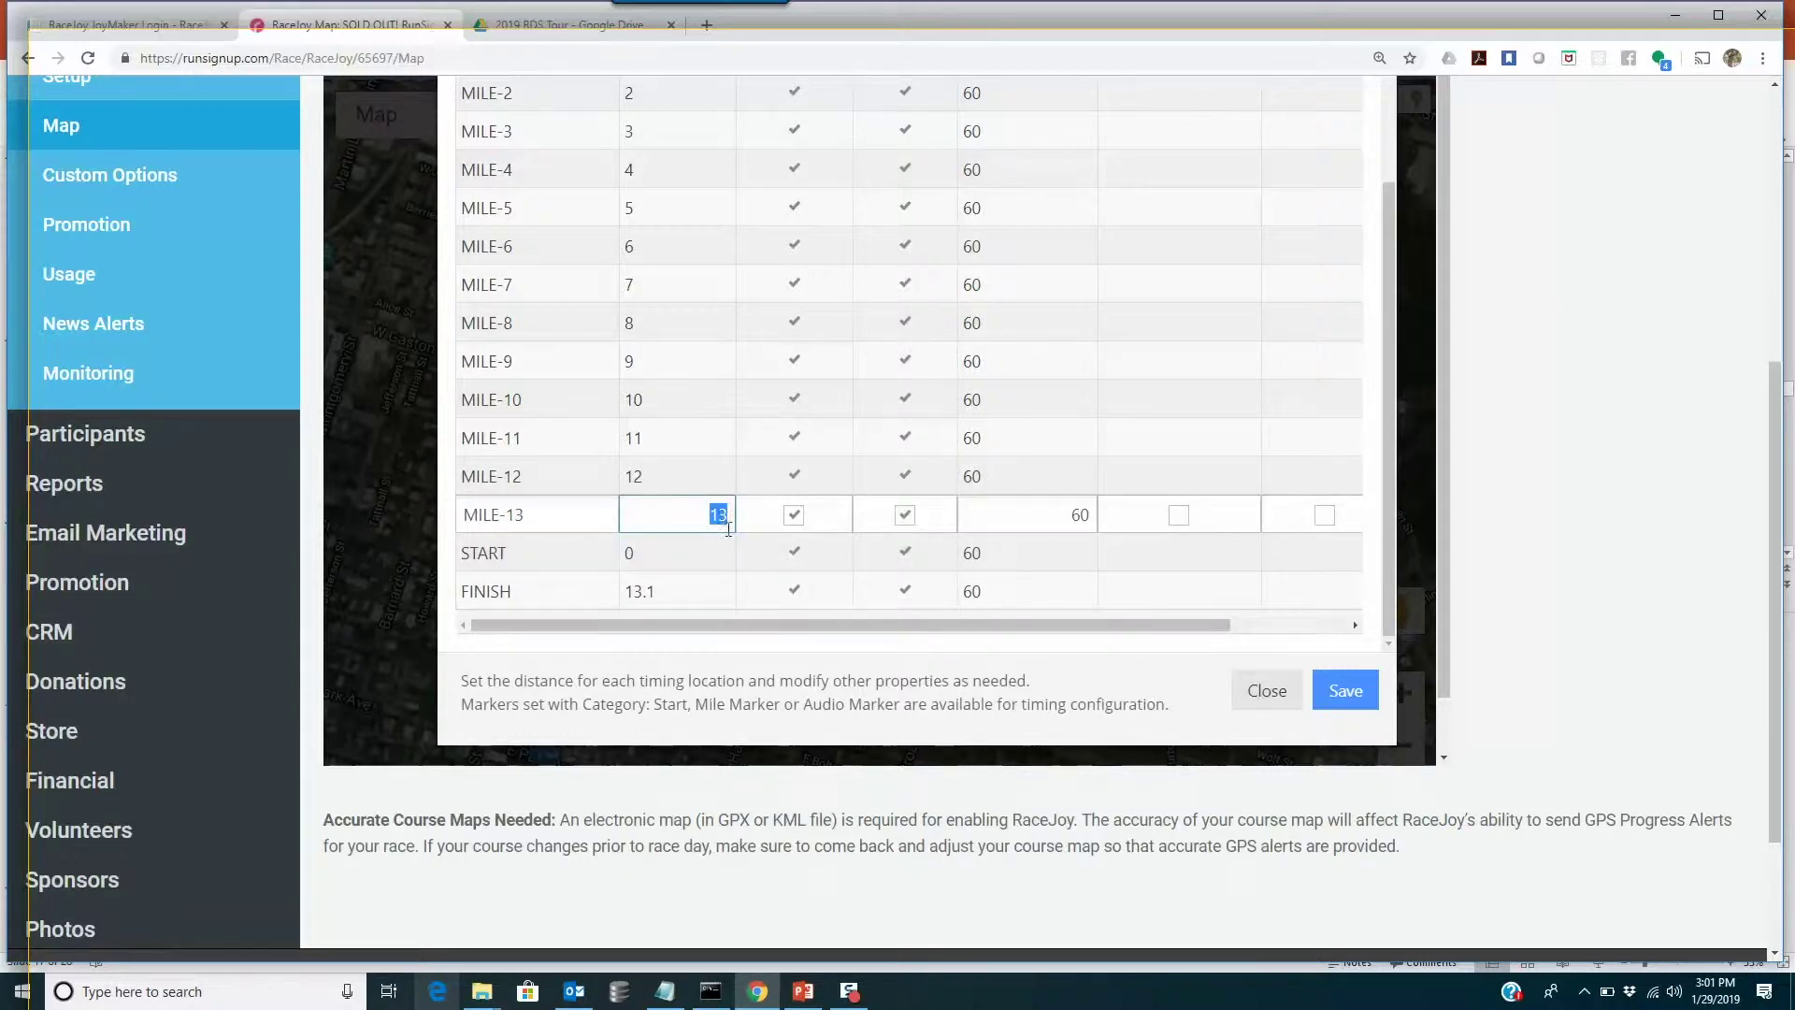
pyautogui.click(725, 584)
pyautogui.click(1346, 690)
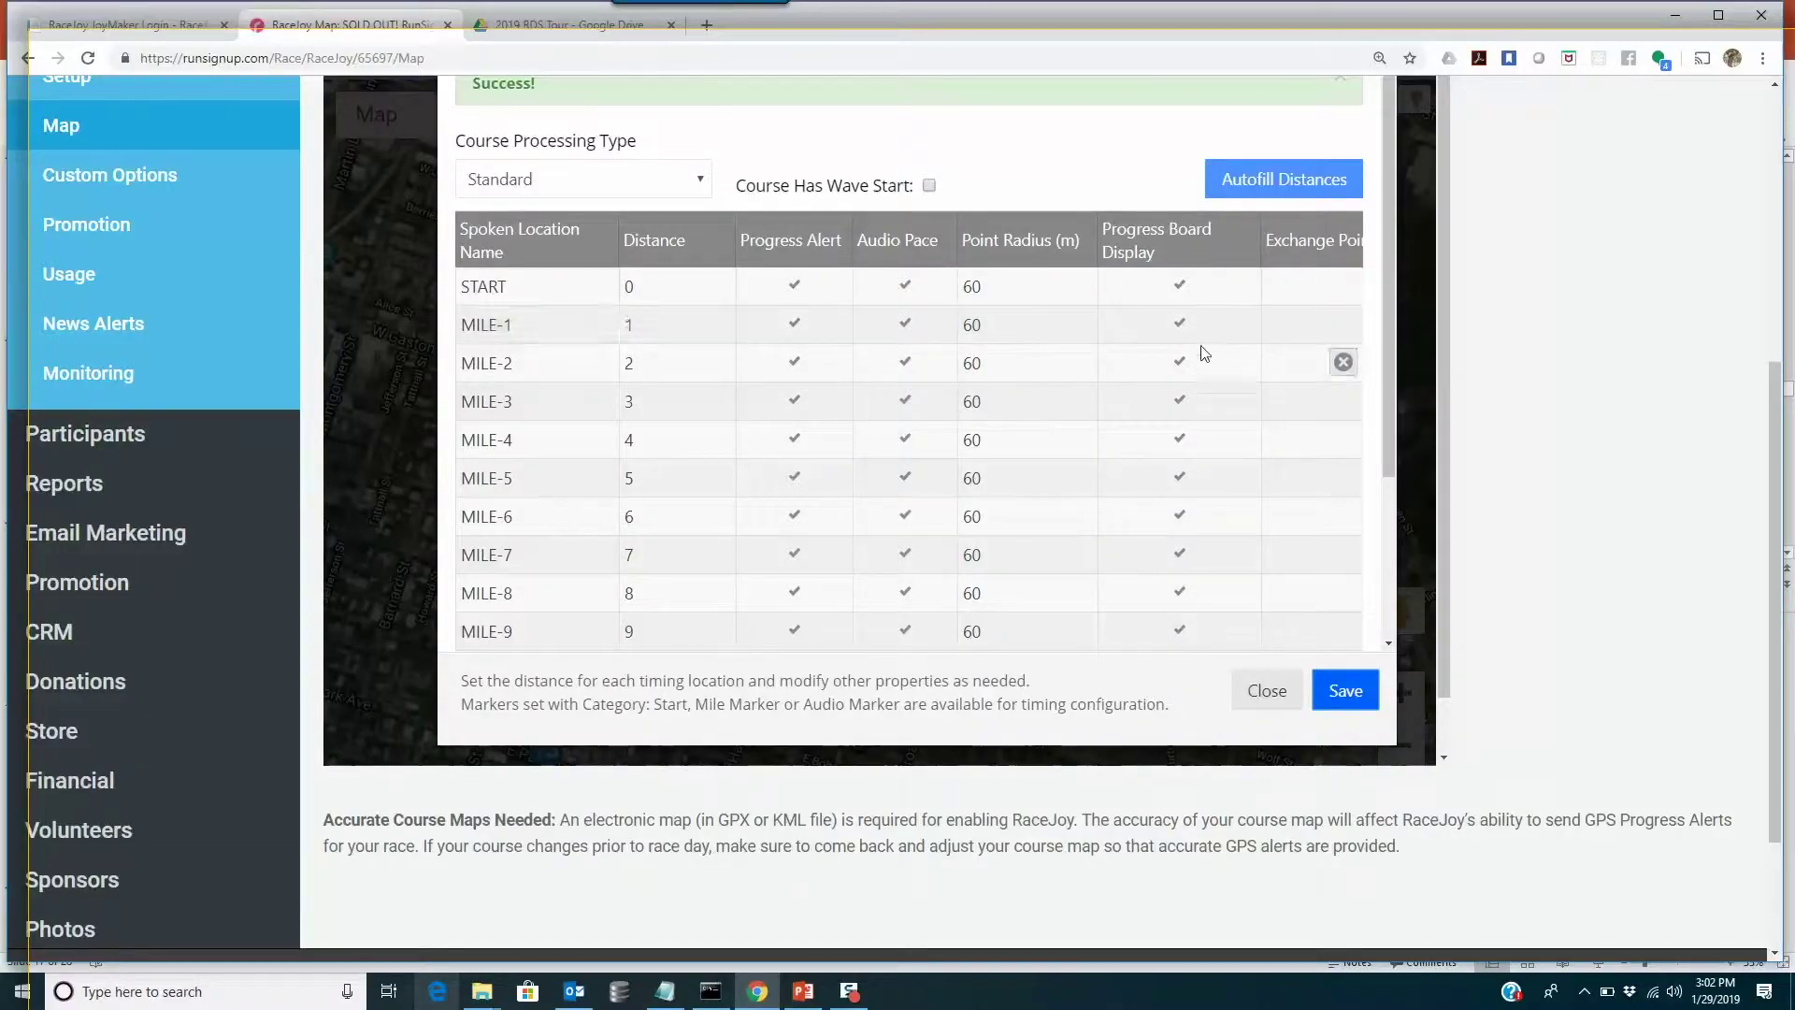
pyautogui.click(1257, 688)
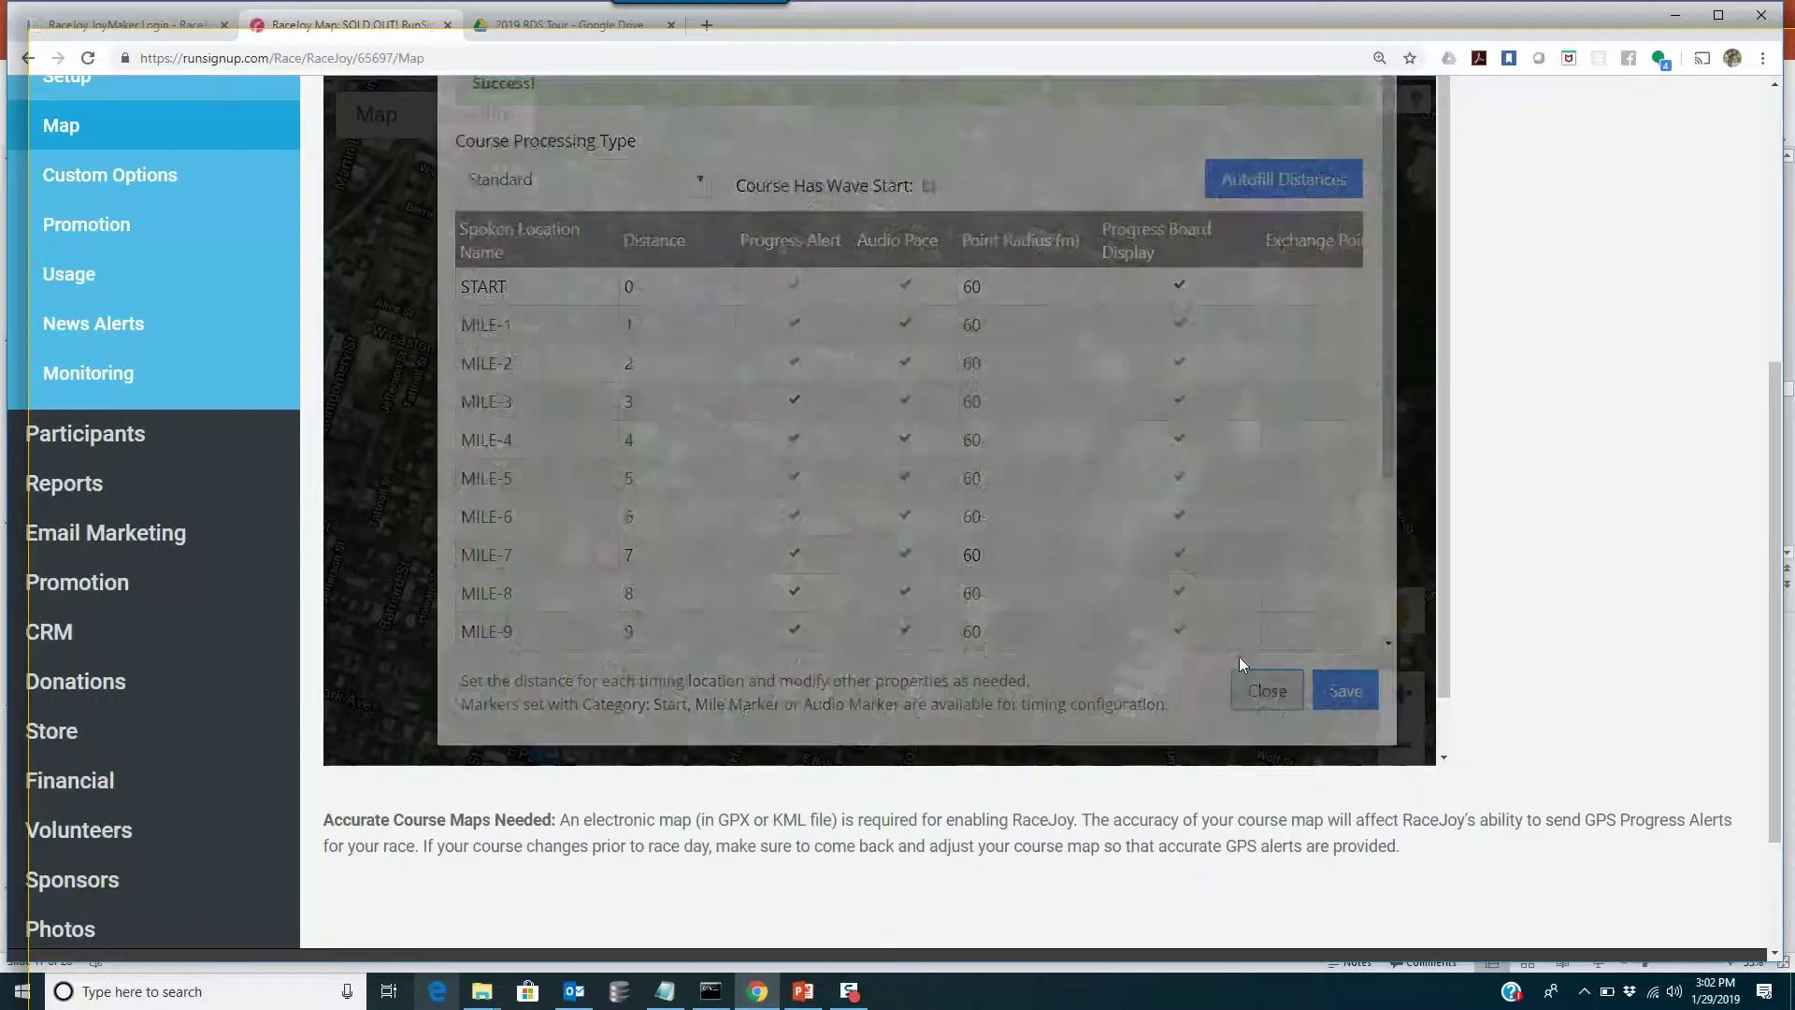
# Step: Open the MILE-1 marker's details and review its marker name and the available category options
pyautogui.scroll(3, 893, 326)
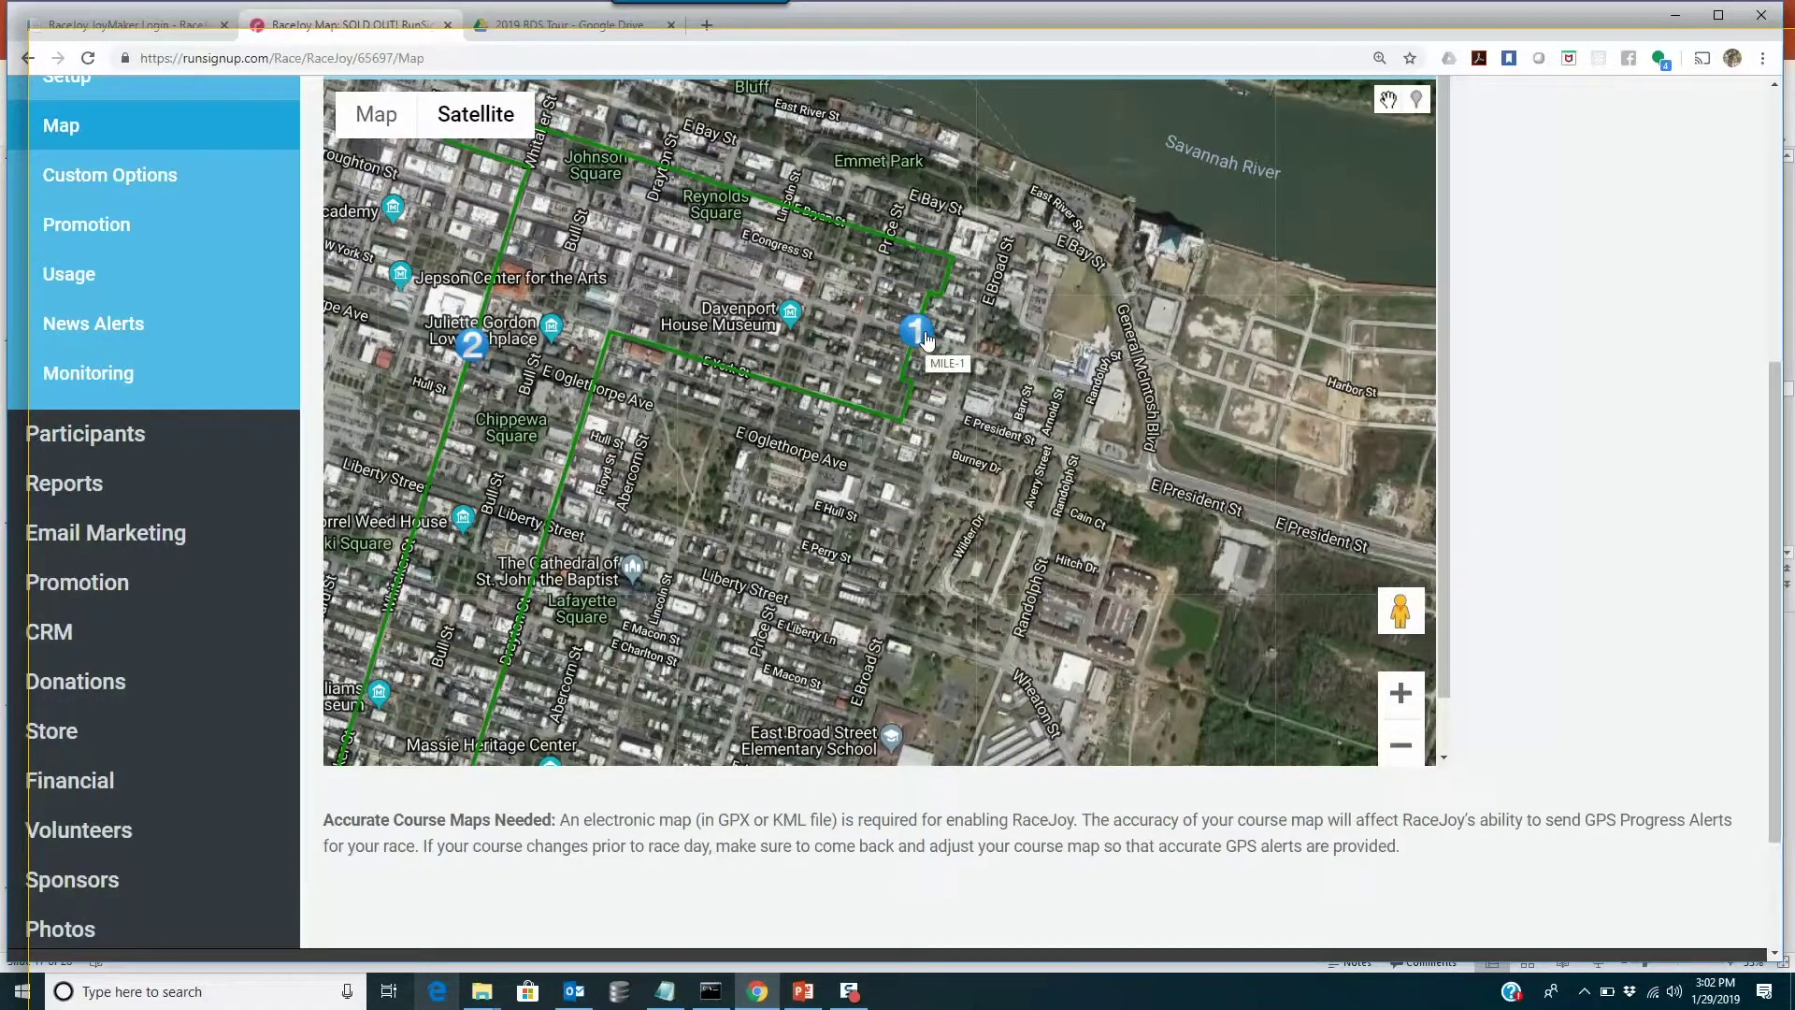
pyautogui.click(919, 333)
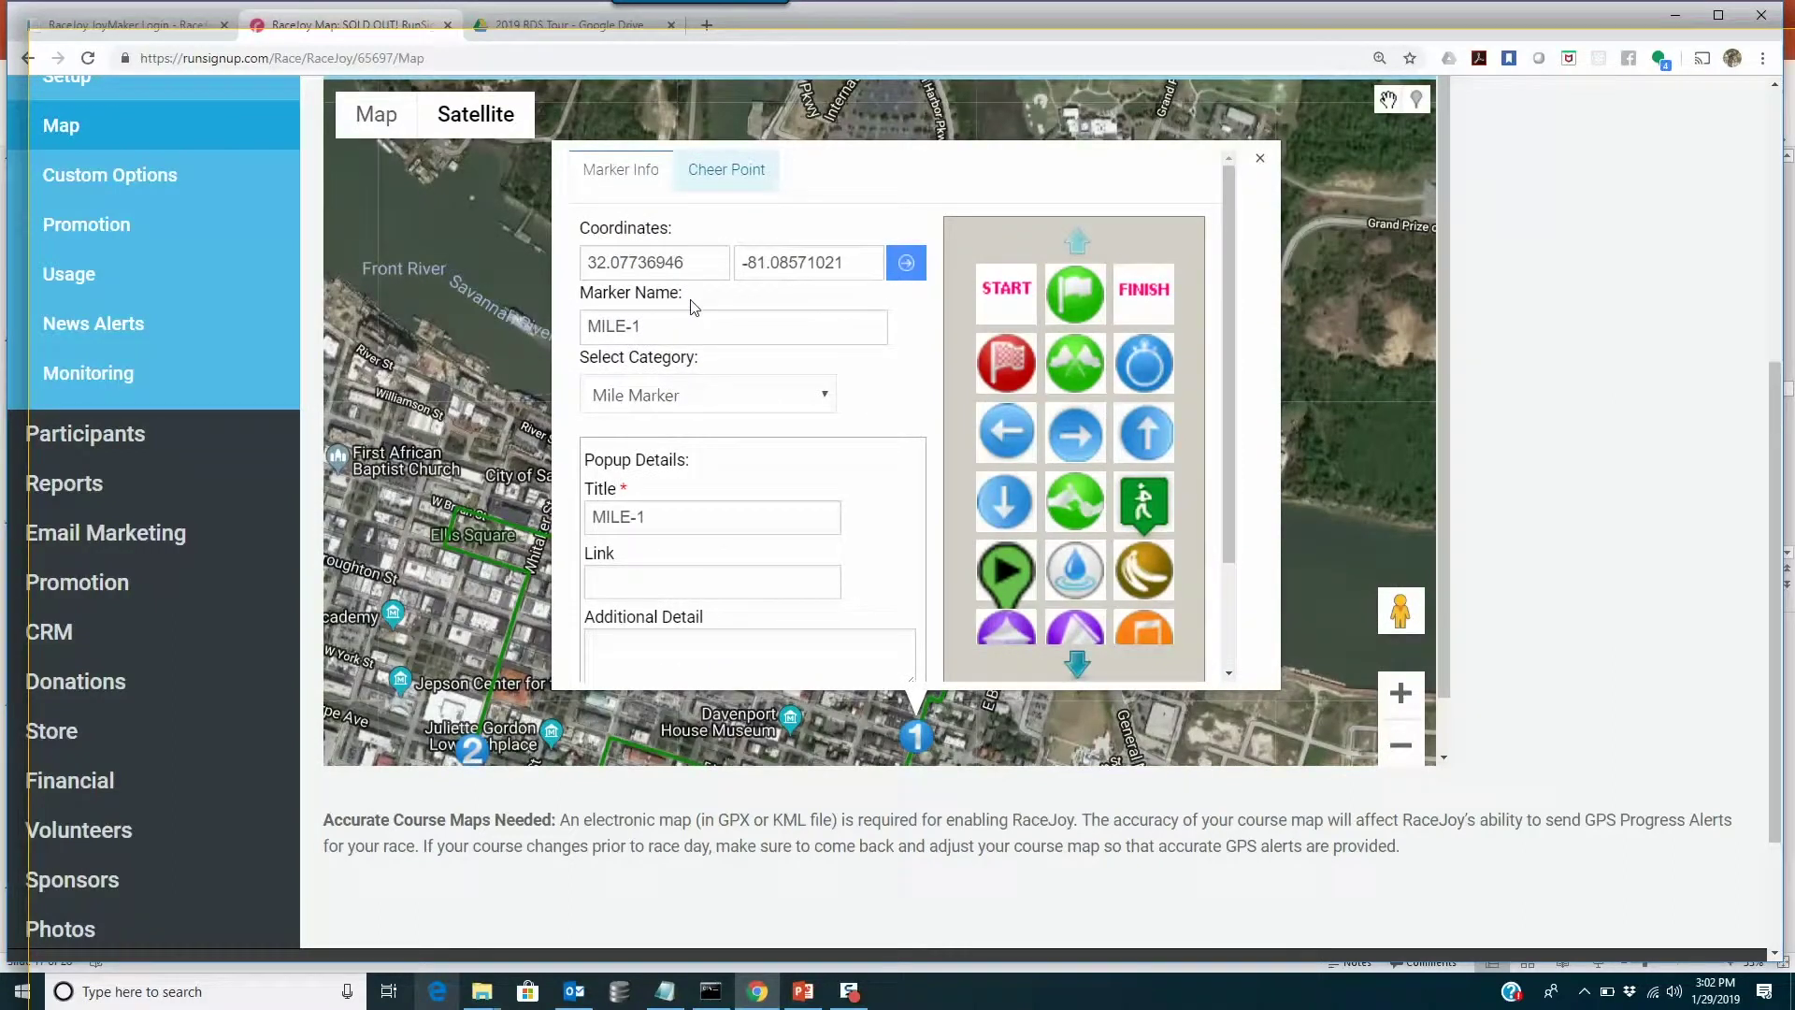
pyautogui.moveTo(691, 298)
pyautogui.mouseDown()
pyautogui.moveTo(583, 303)
pyautogui.moveTo(654, 327)
pyautogui.moveTo(618, 330)
pyautogui.mouseUp()
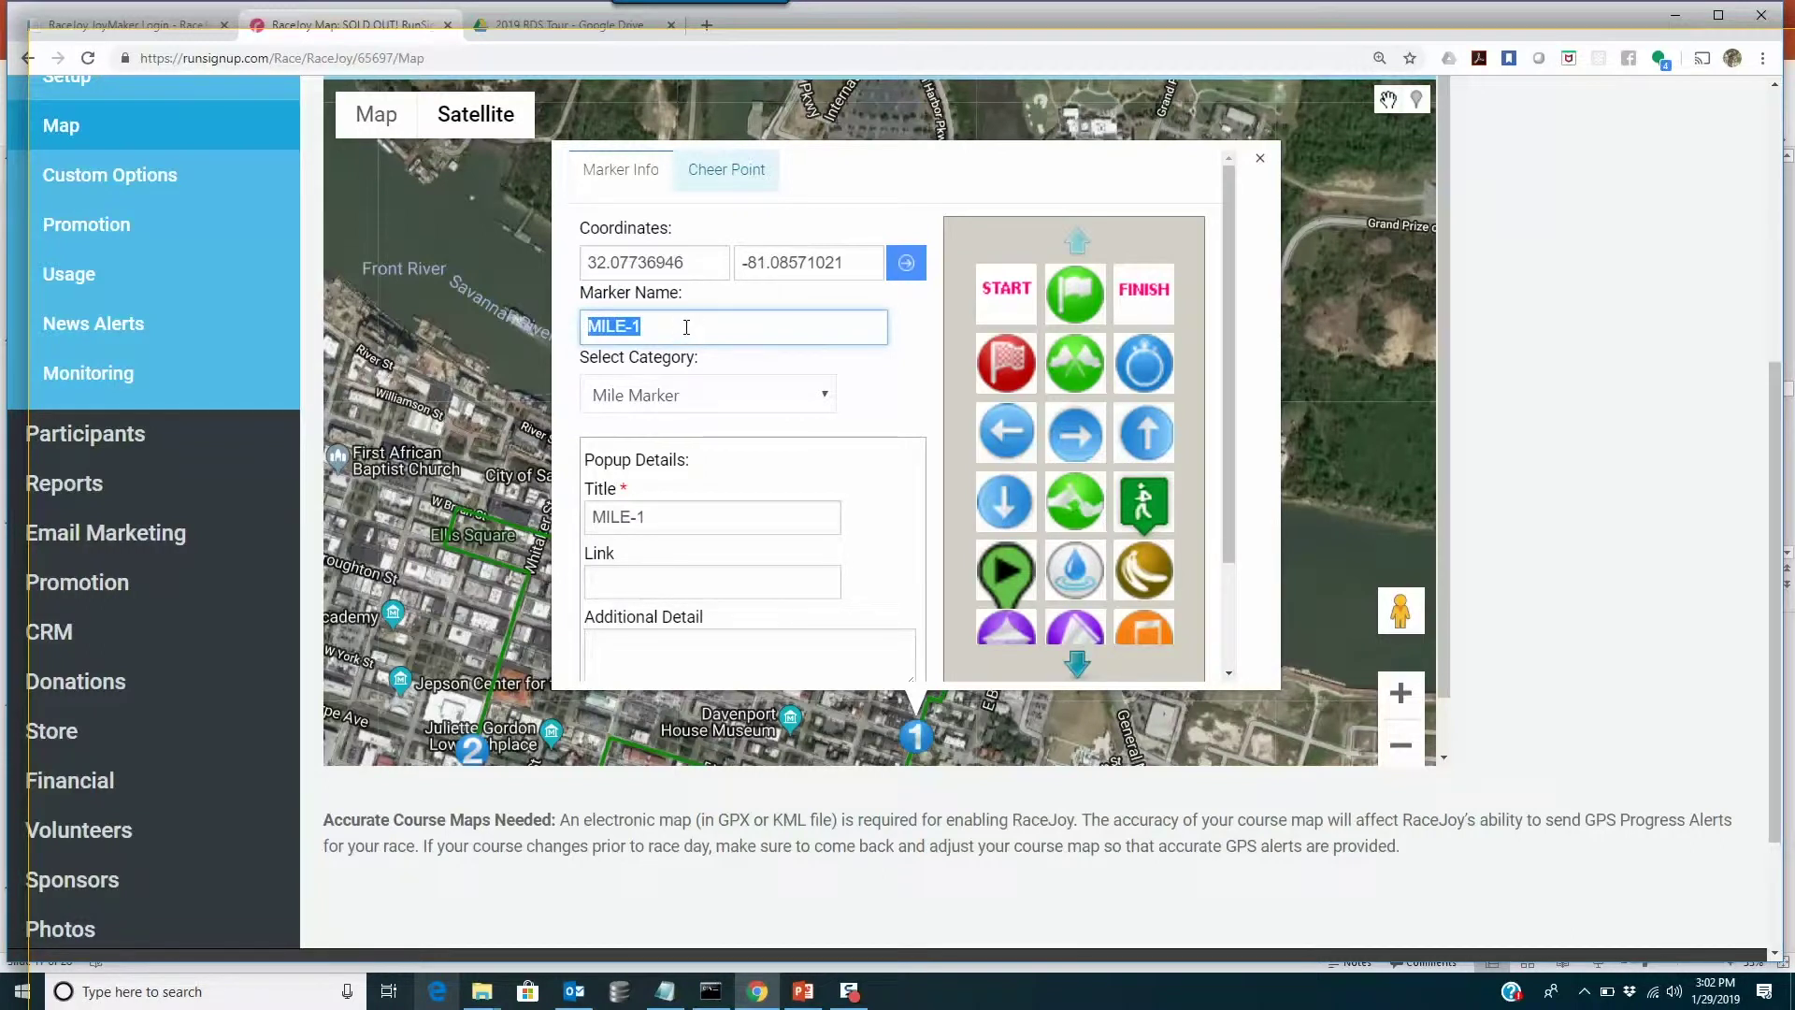
pyautogui.click(895, 401)
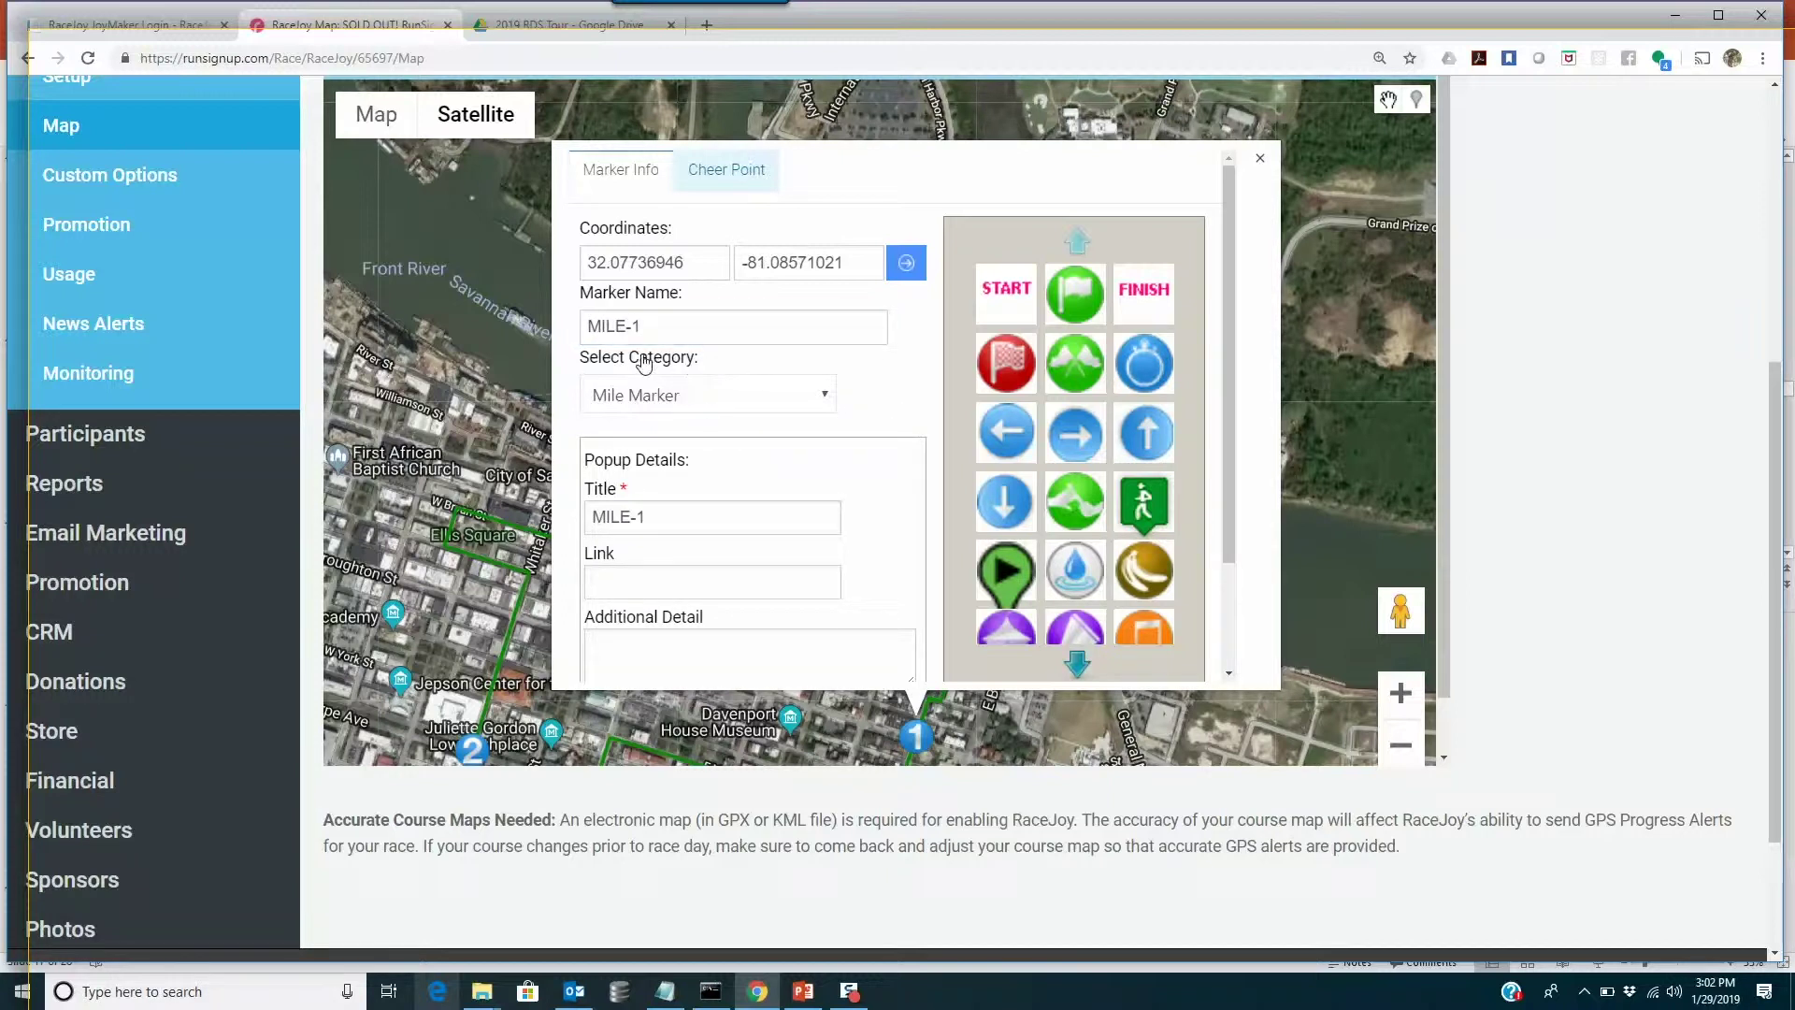
pyautogui.click(696, 403)
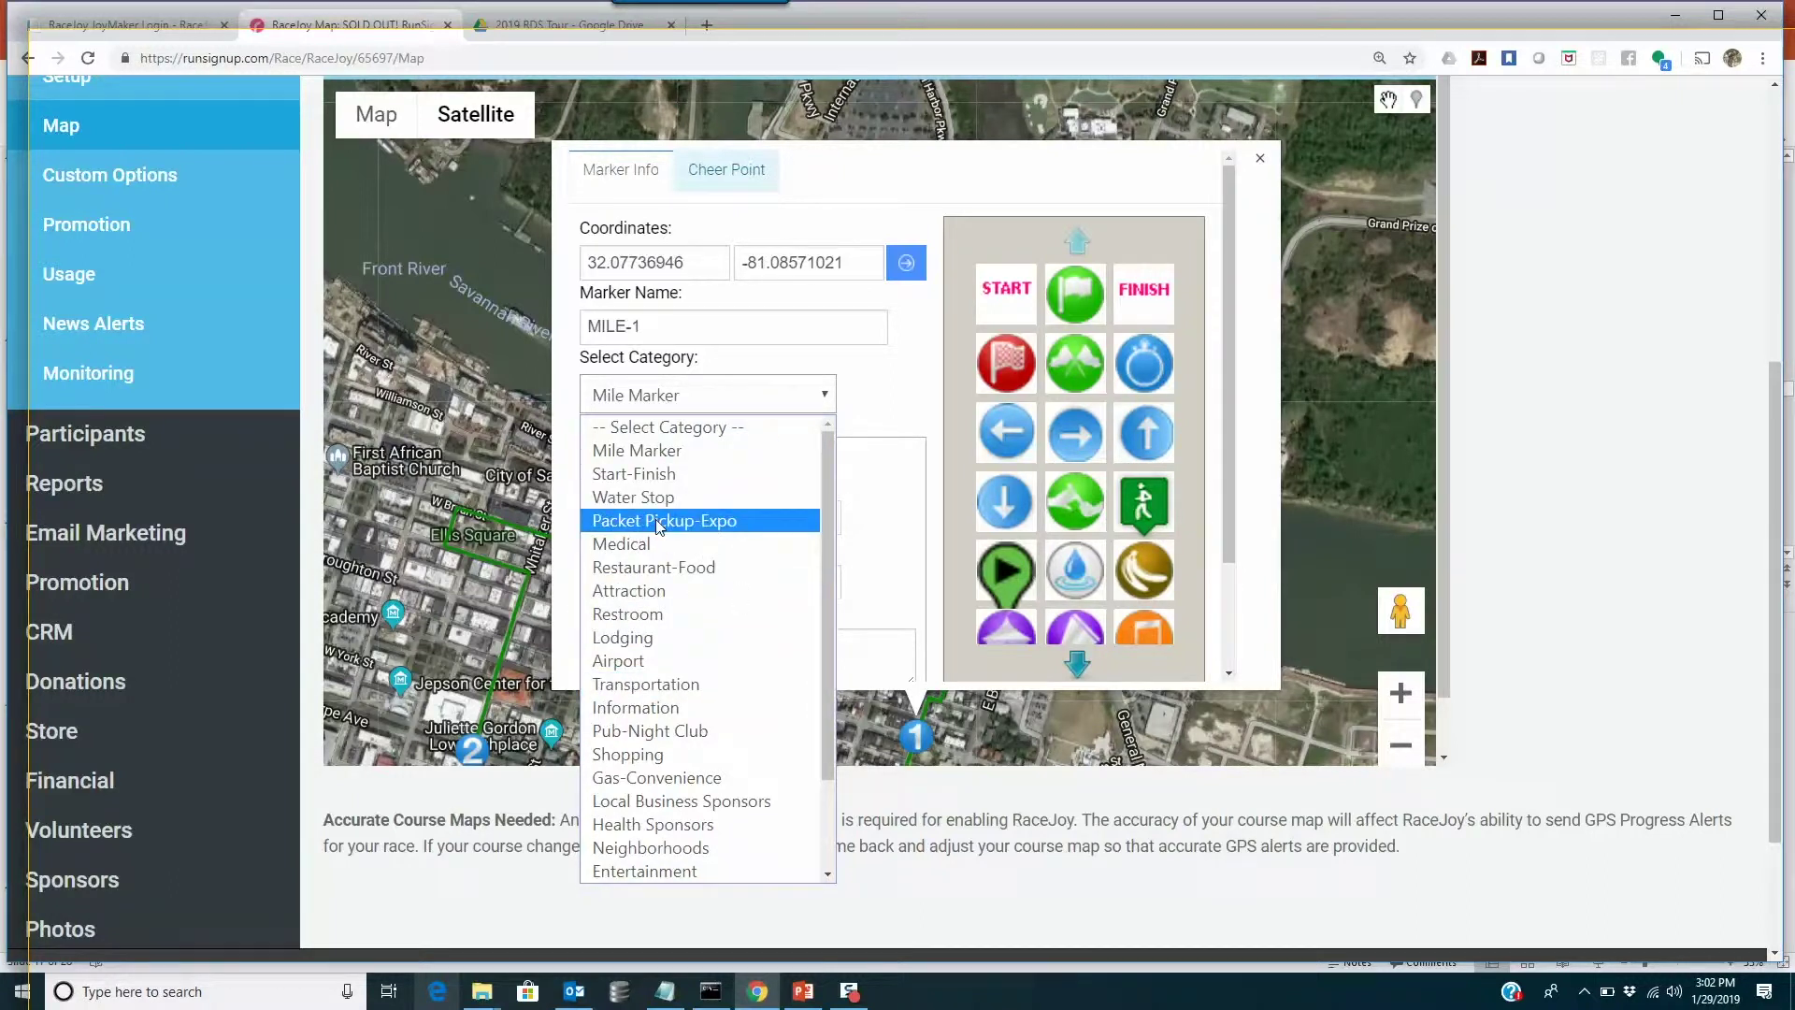
pyautogui.click(886, 405)
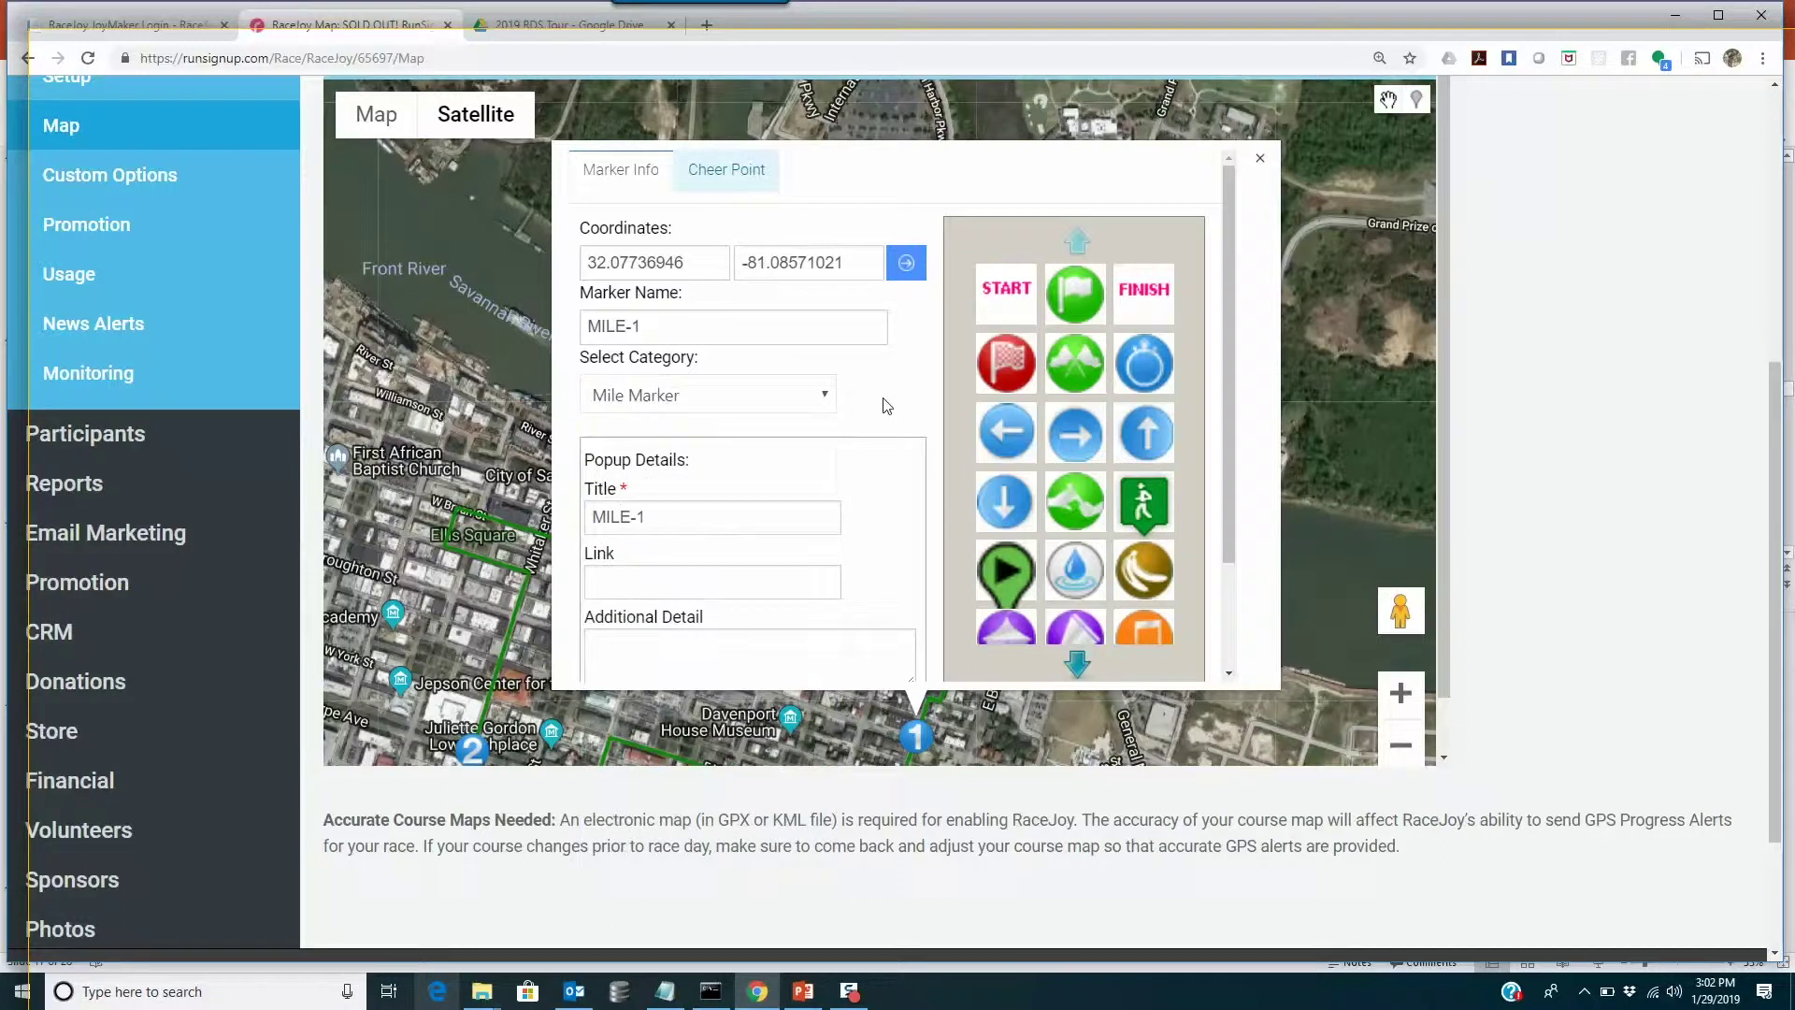
# Step: Review the MILE-1 marker's popup details, from title and link to the popup image option
pyautogui.scroll(2, 715, 502)
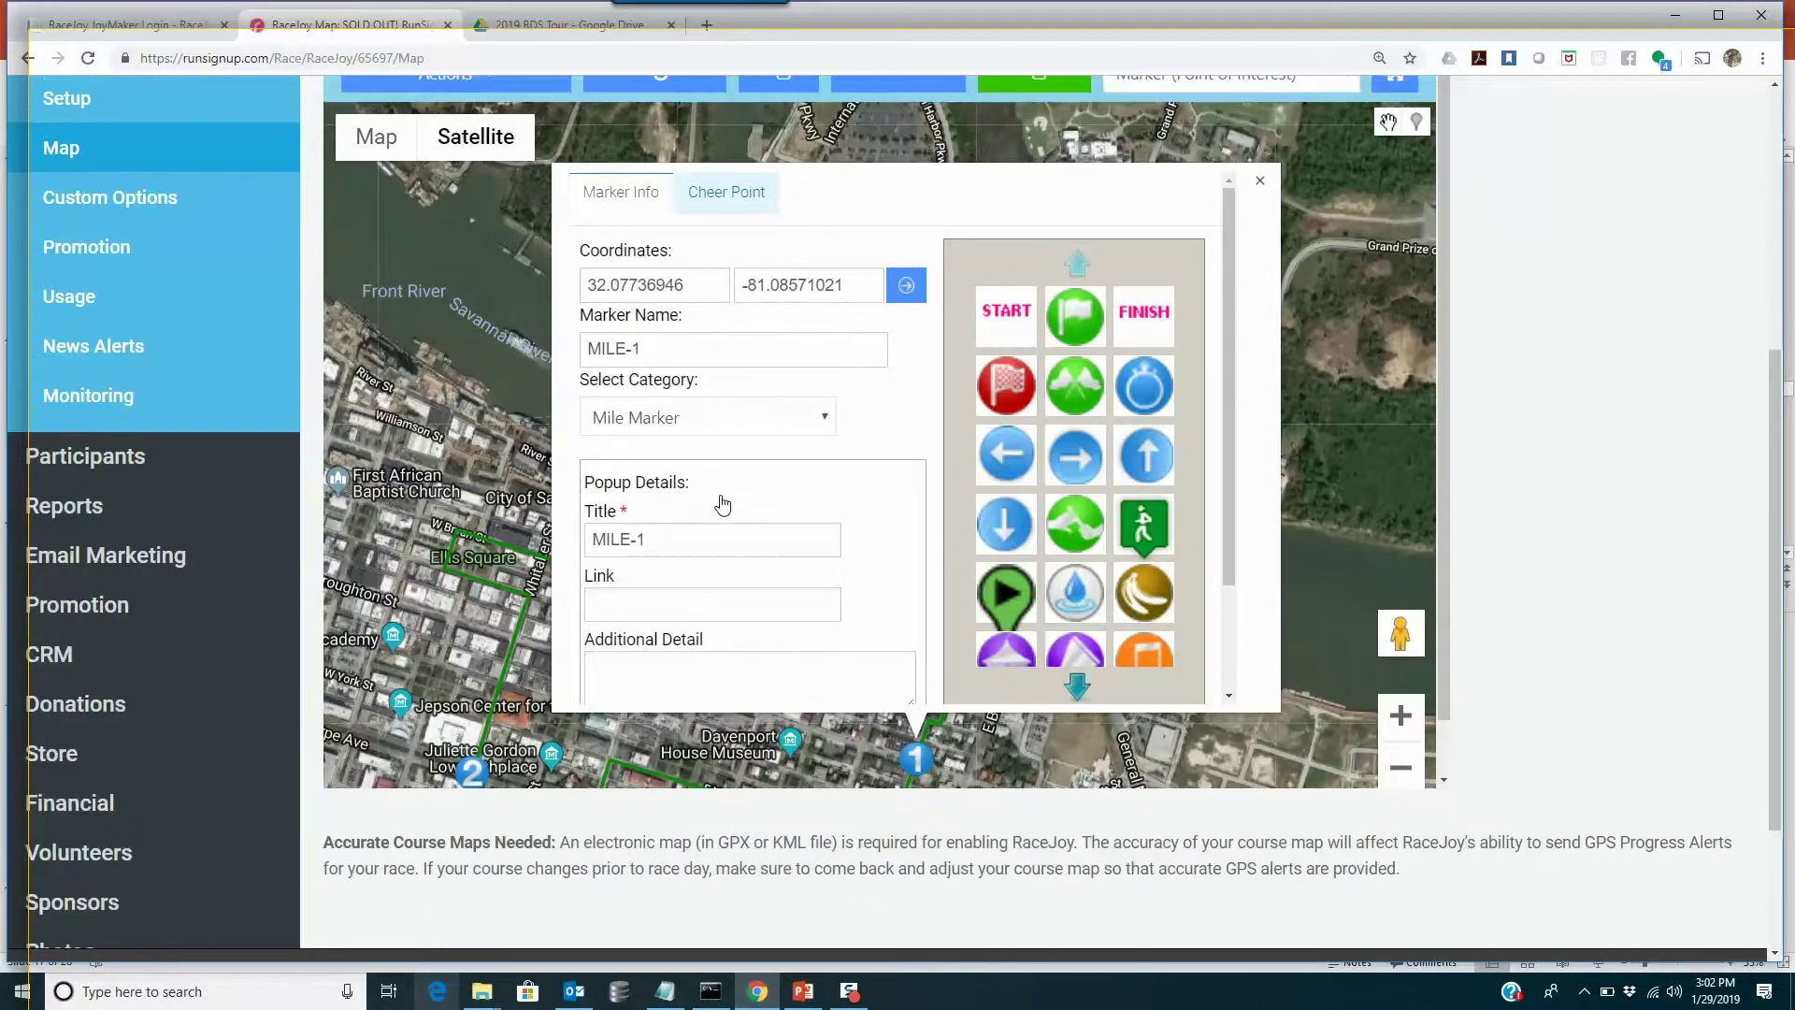
pyautogui.scroll(-2, 715, 502)
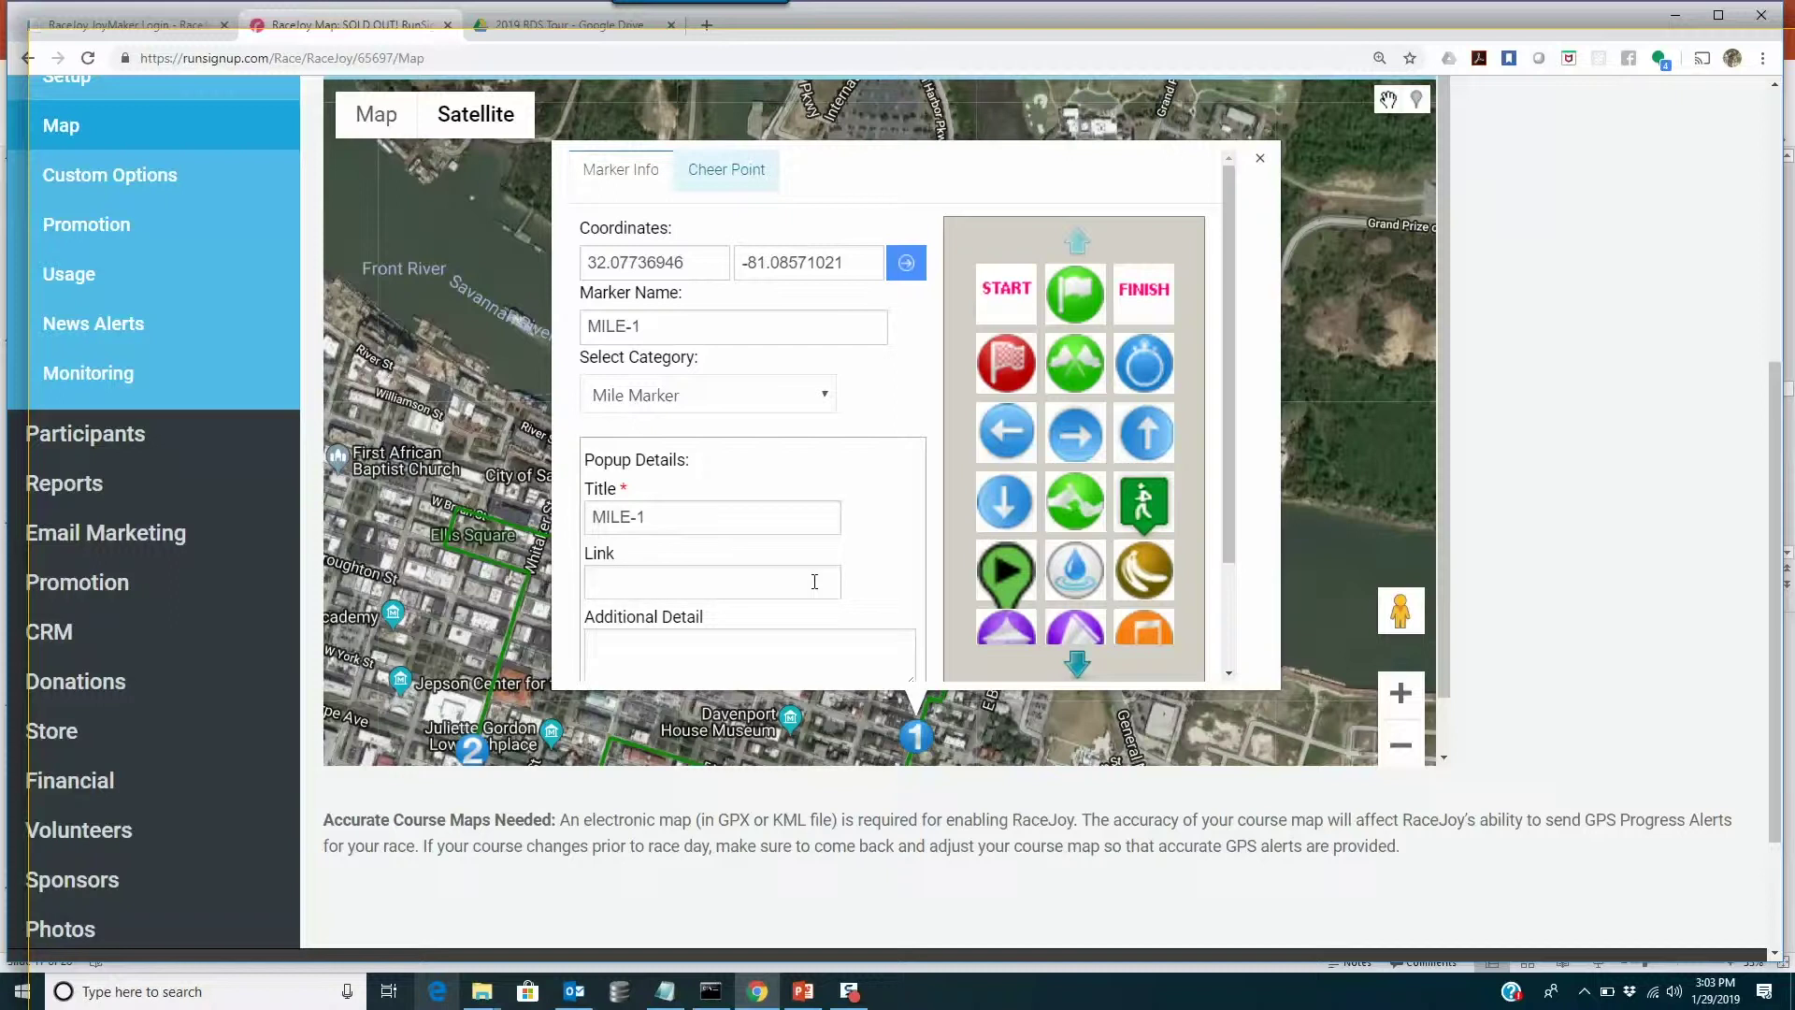
pyautogui.moveTo(1225, 494); pyautogui.dragTo(1229, 602)
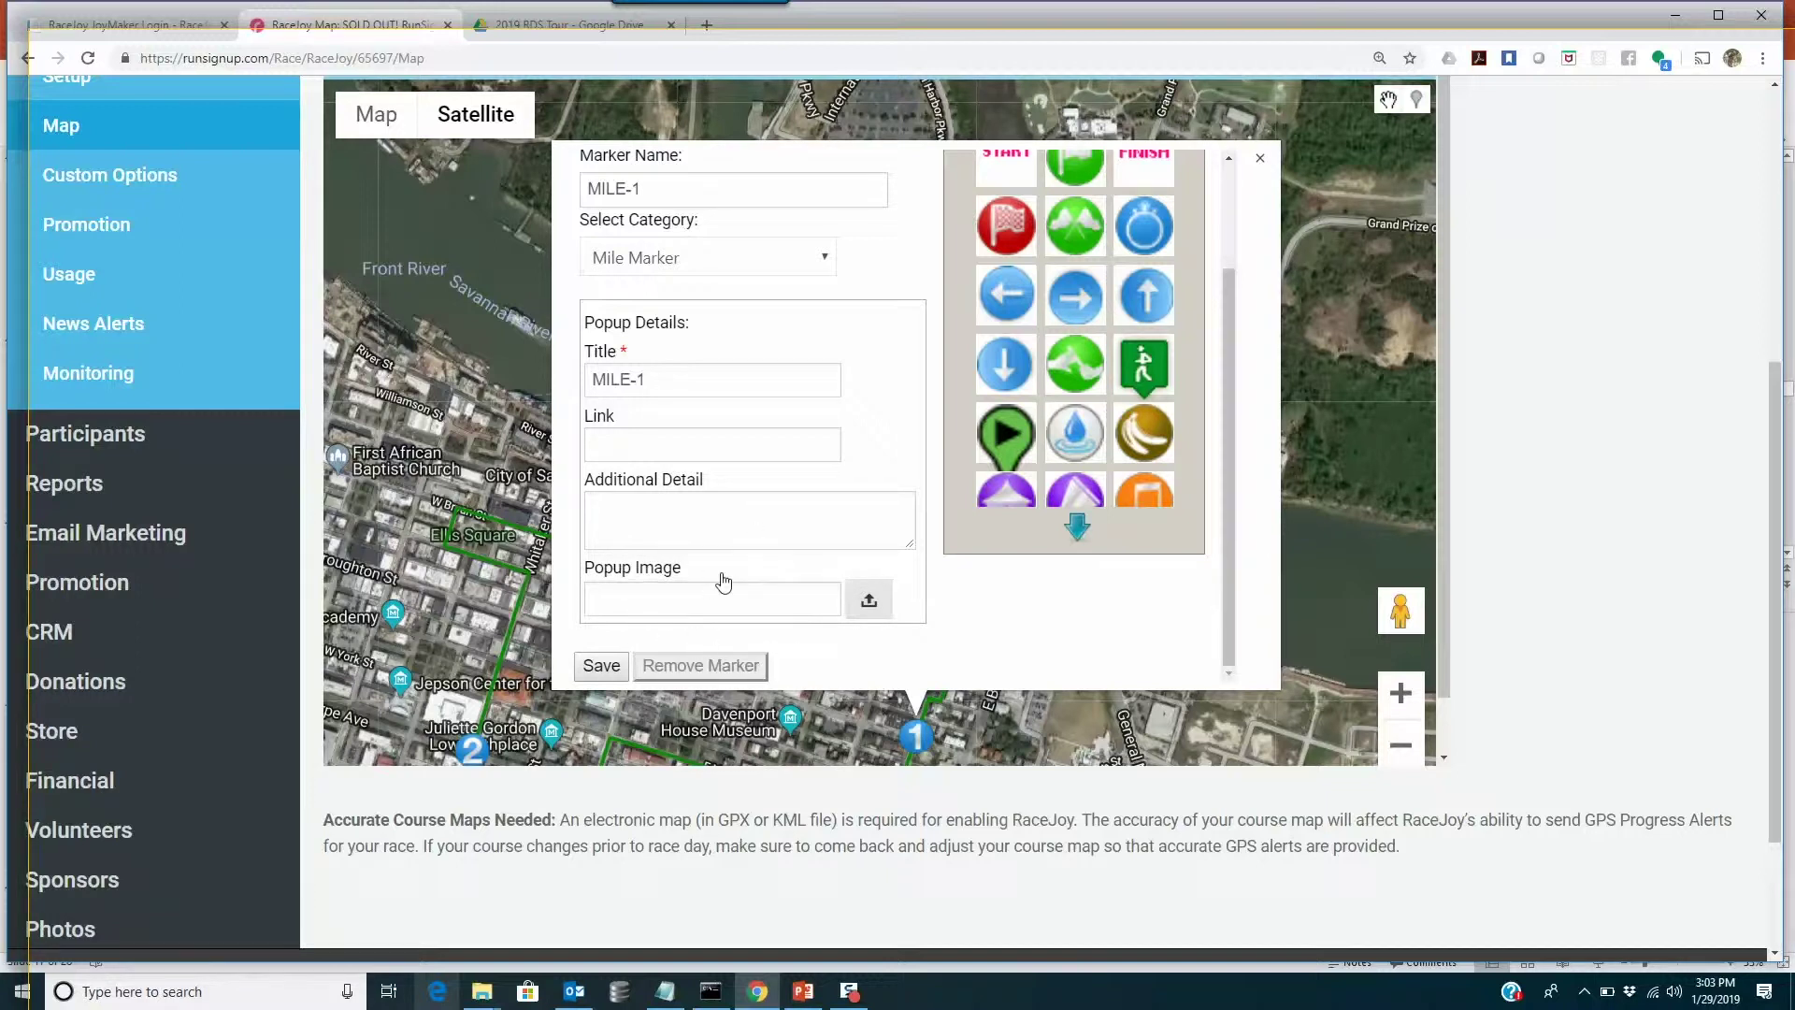
# Step: Browse the available marker icons through the numbered ones and save the MILE-1 marker details
pyautogui.moveTo(1221, 507); pyautogui.dragTo(1186, 441)
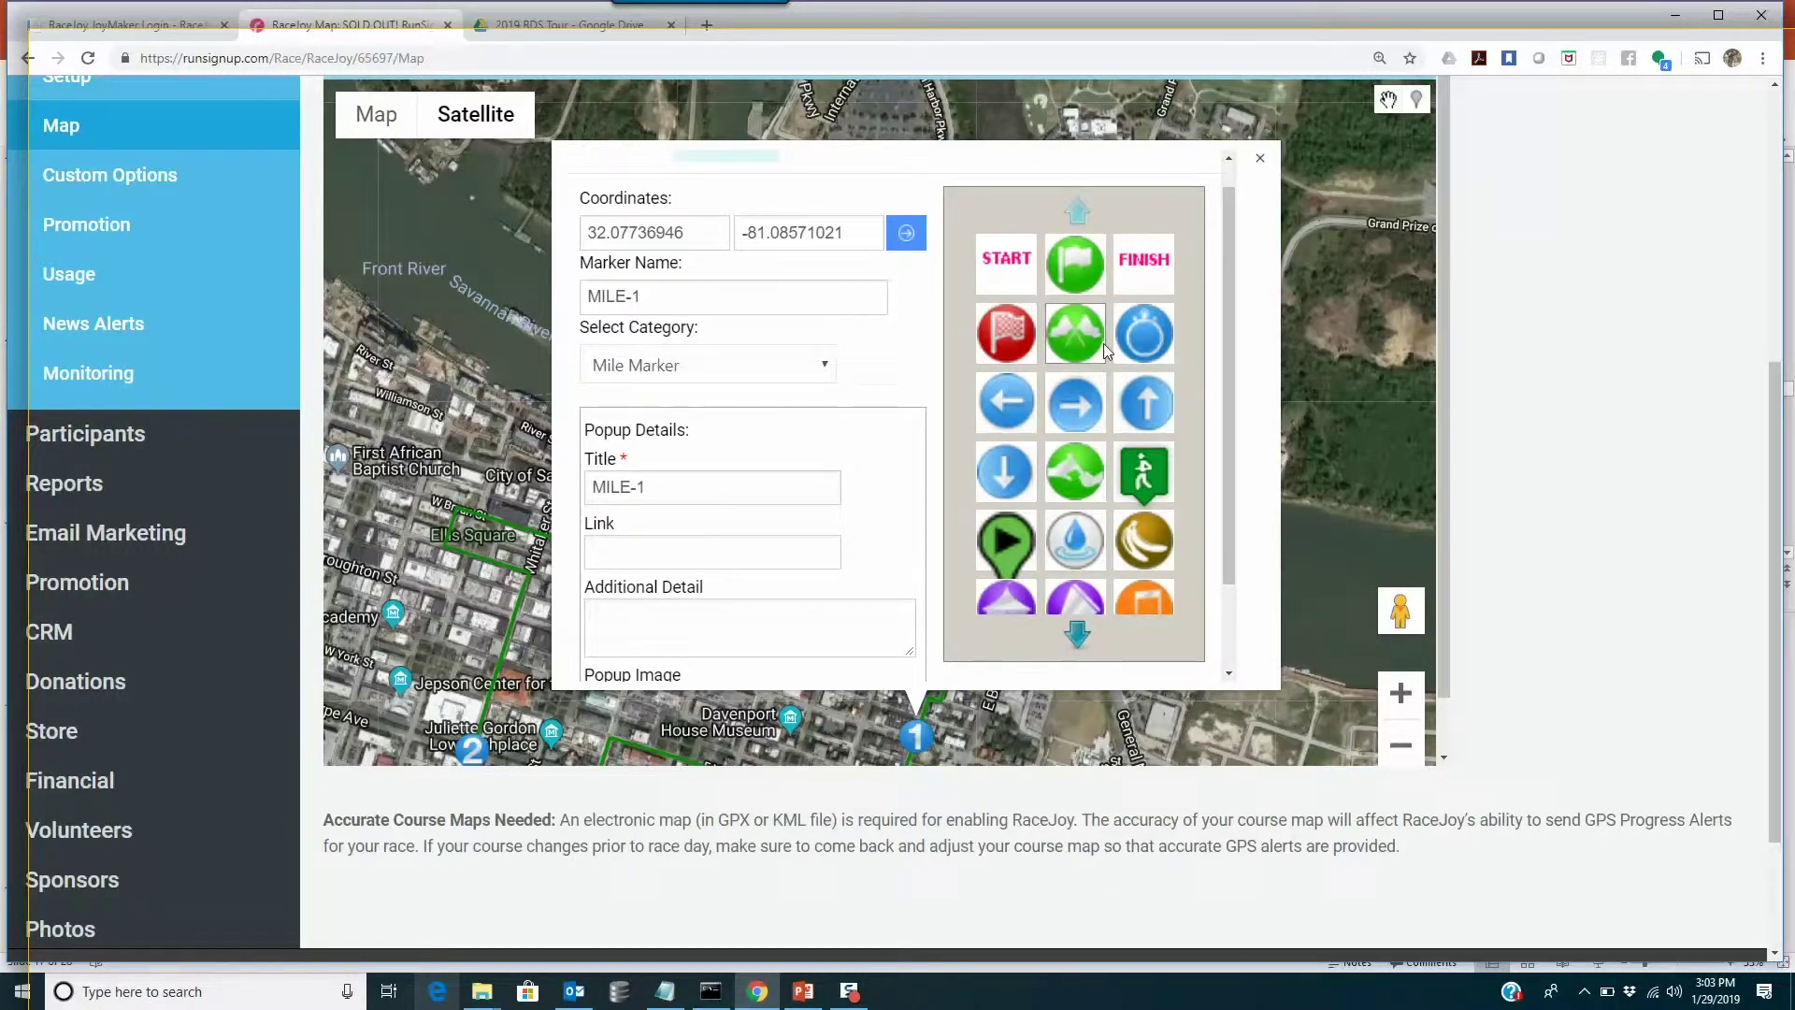
pyautogui.click(1090, 645)
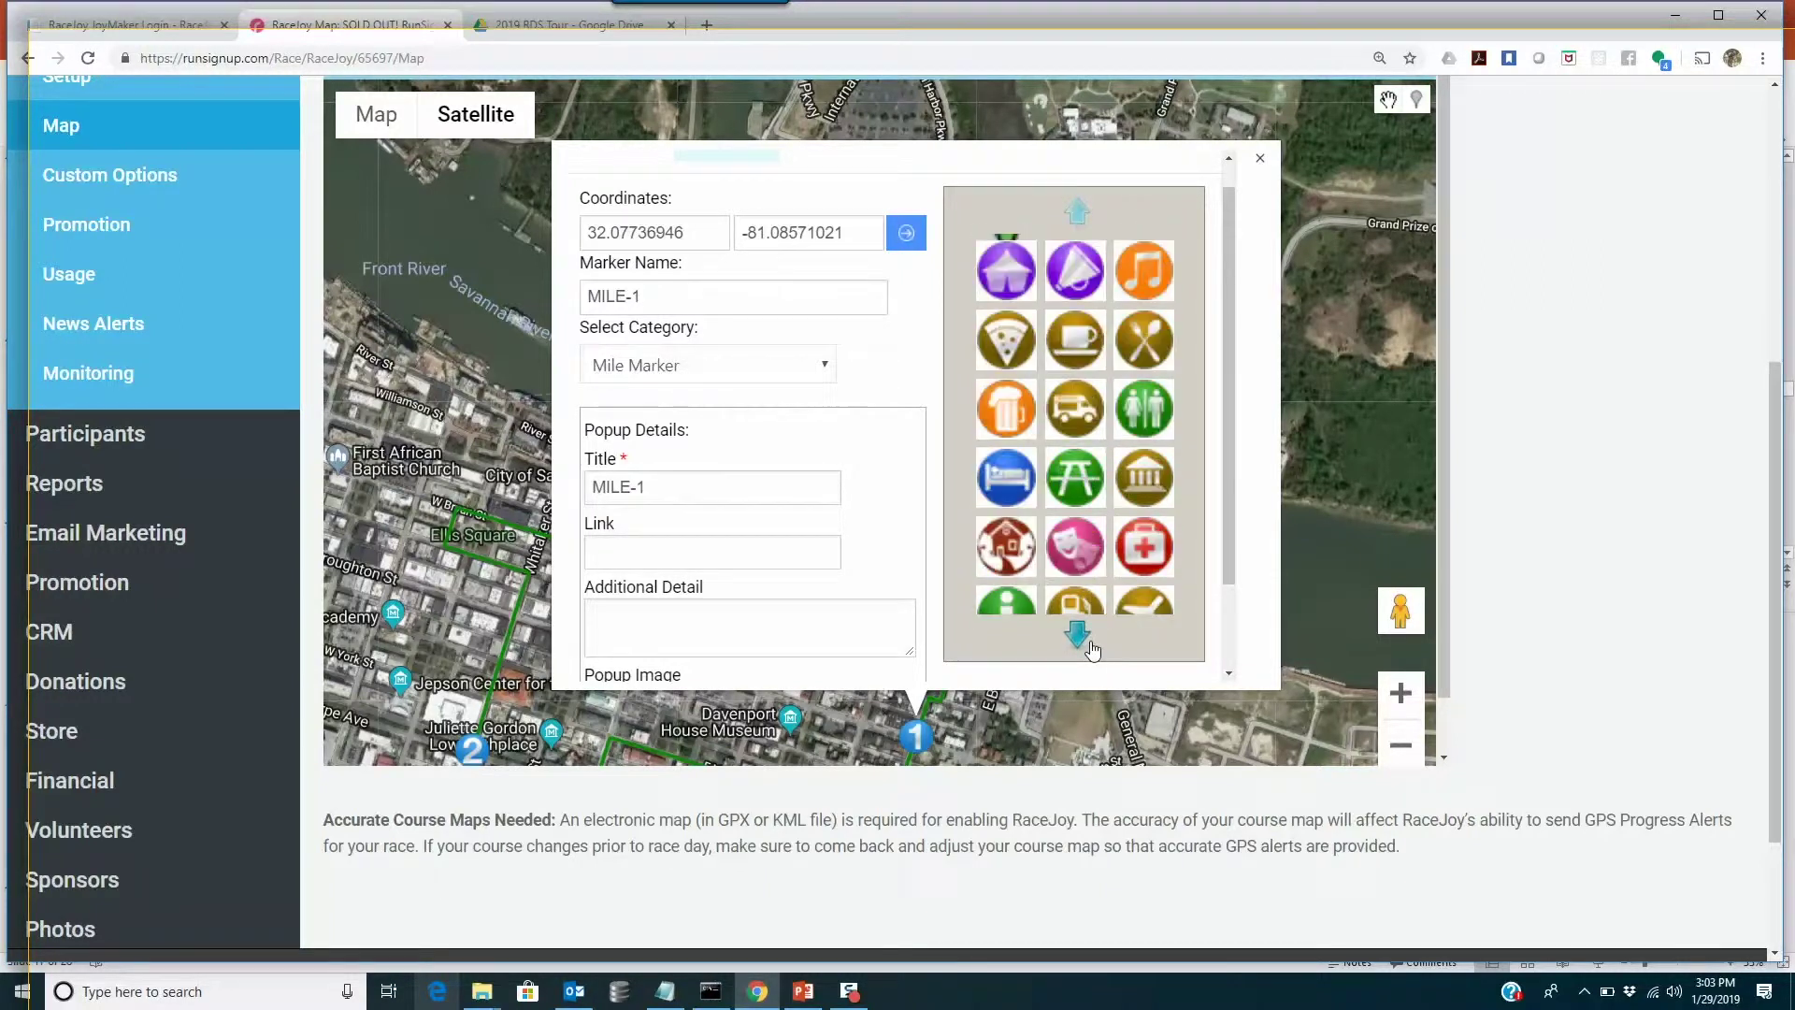
pyautogui.click(1077, 645)
pyautogui.scroll(-5, 1185, 512)
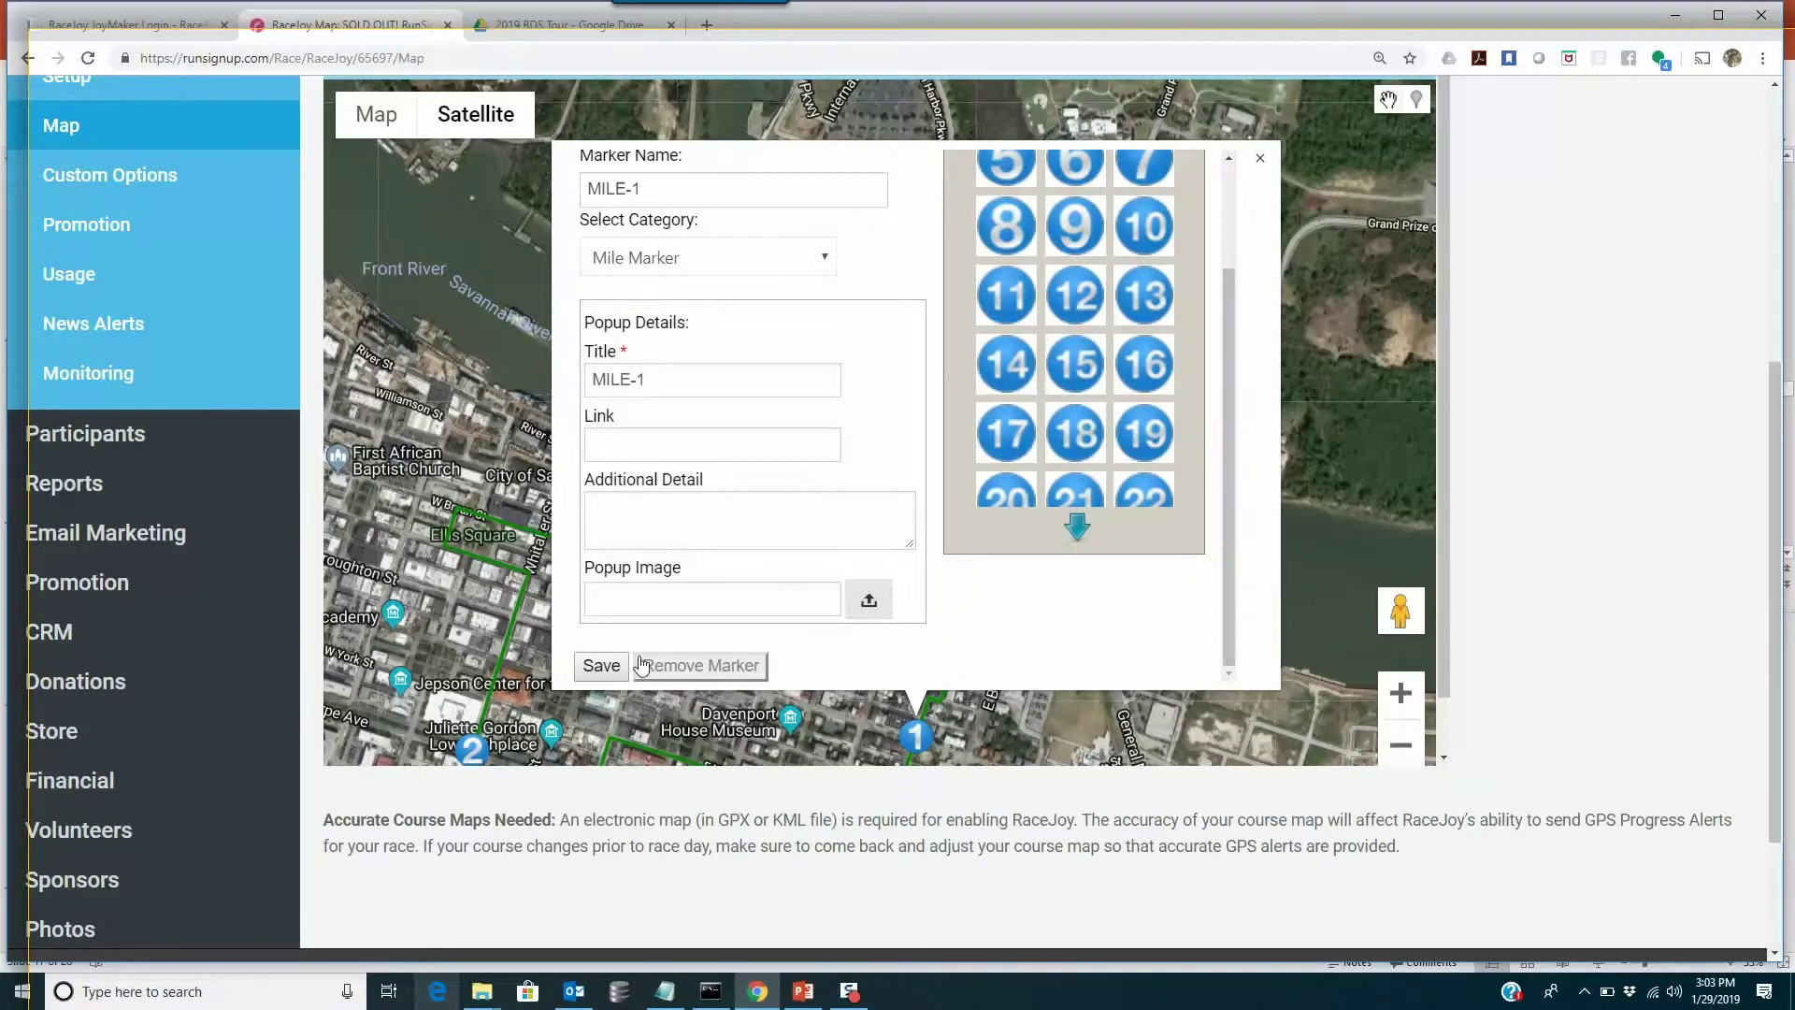
pyautogui.click(603, 665)
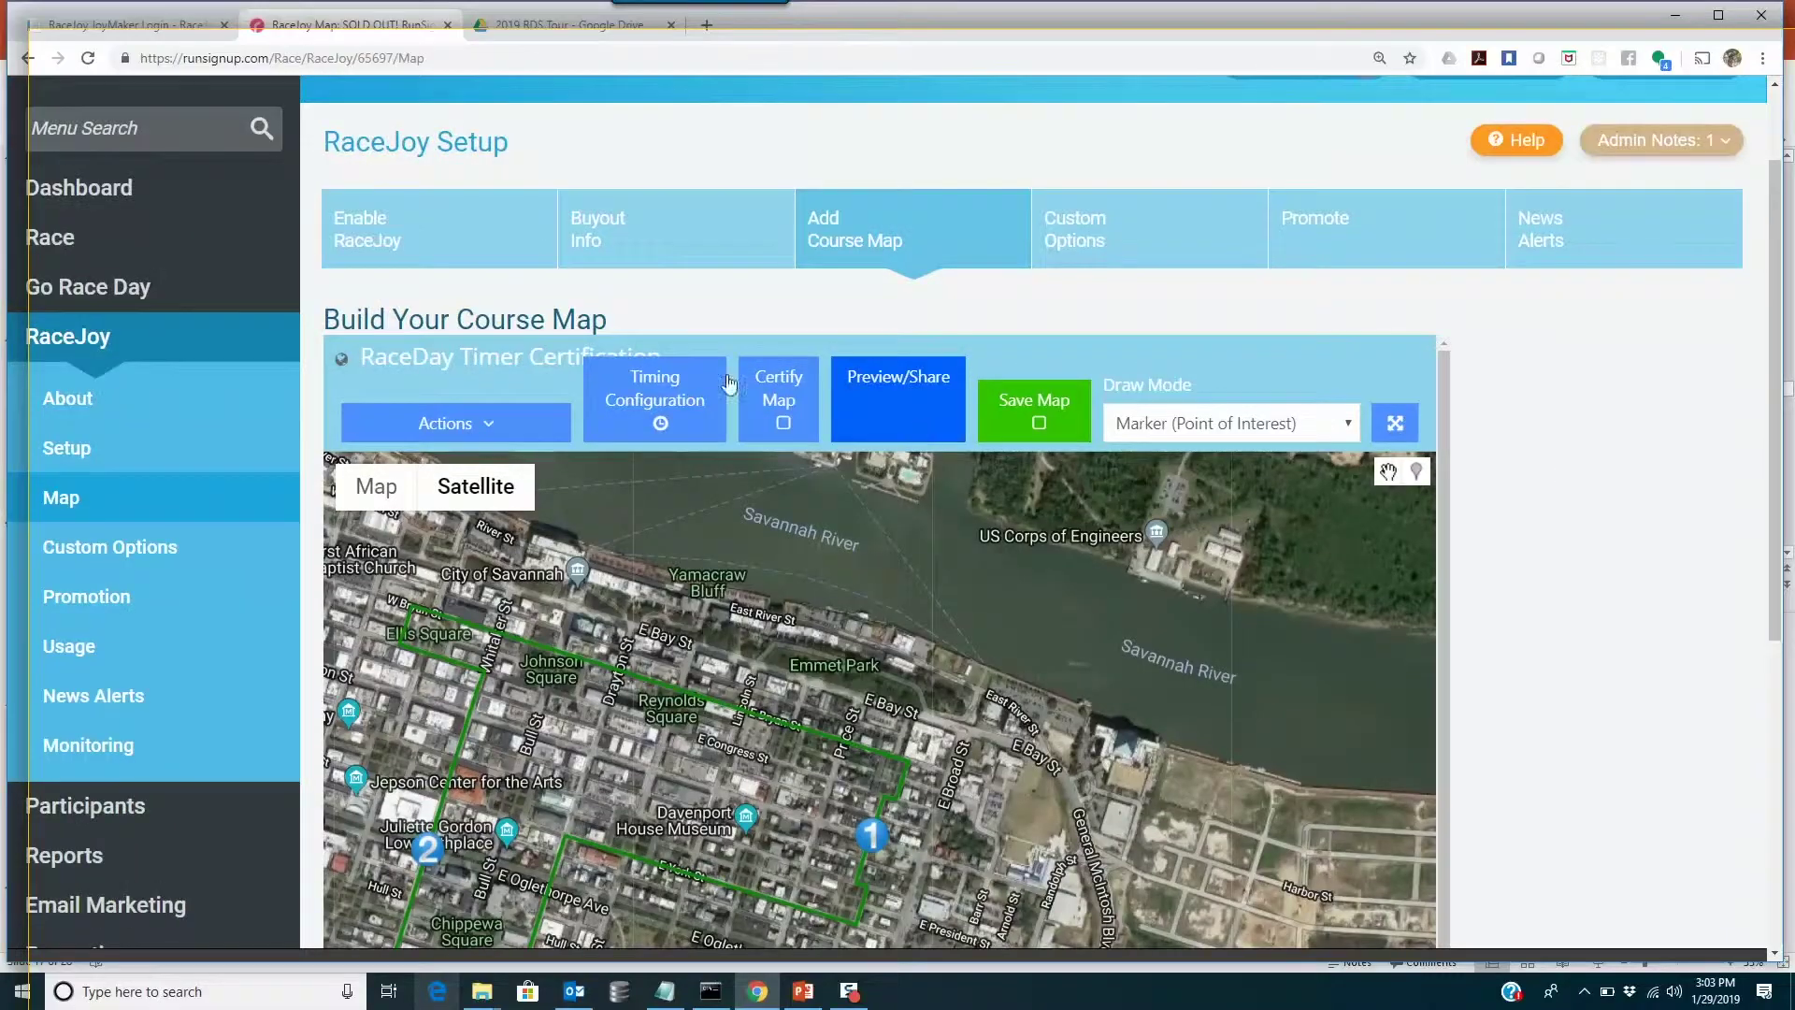
# Step: Open the map preview and embed links, review the public link and website embed code, and close them
pyautogui.click(645, 397)
pyautogui.scroll(-2, 1599, 573)
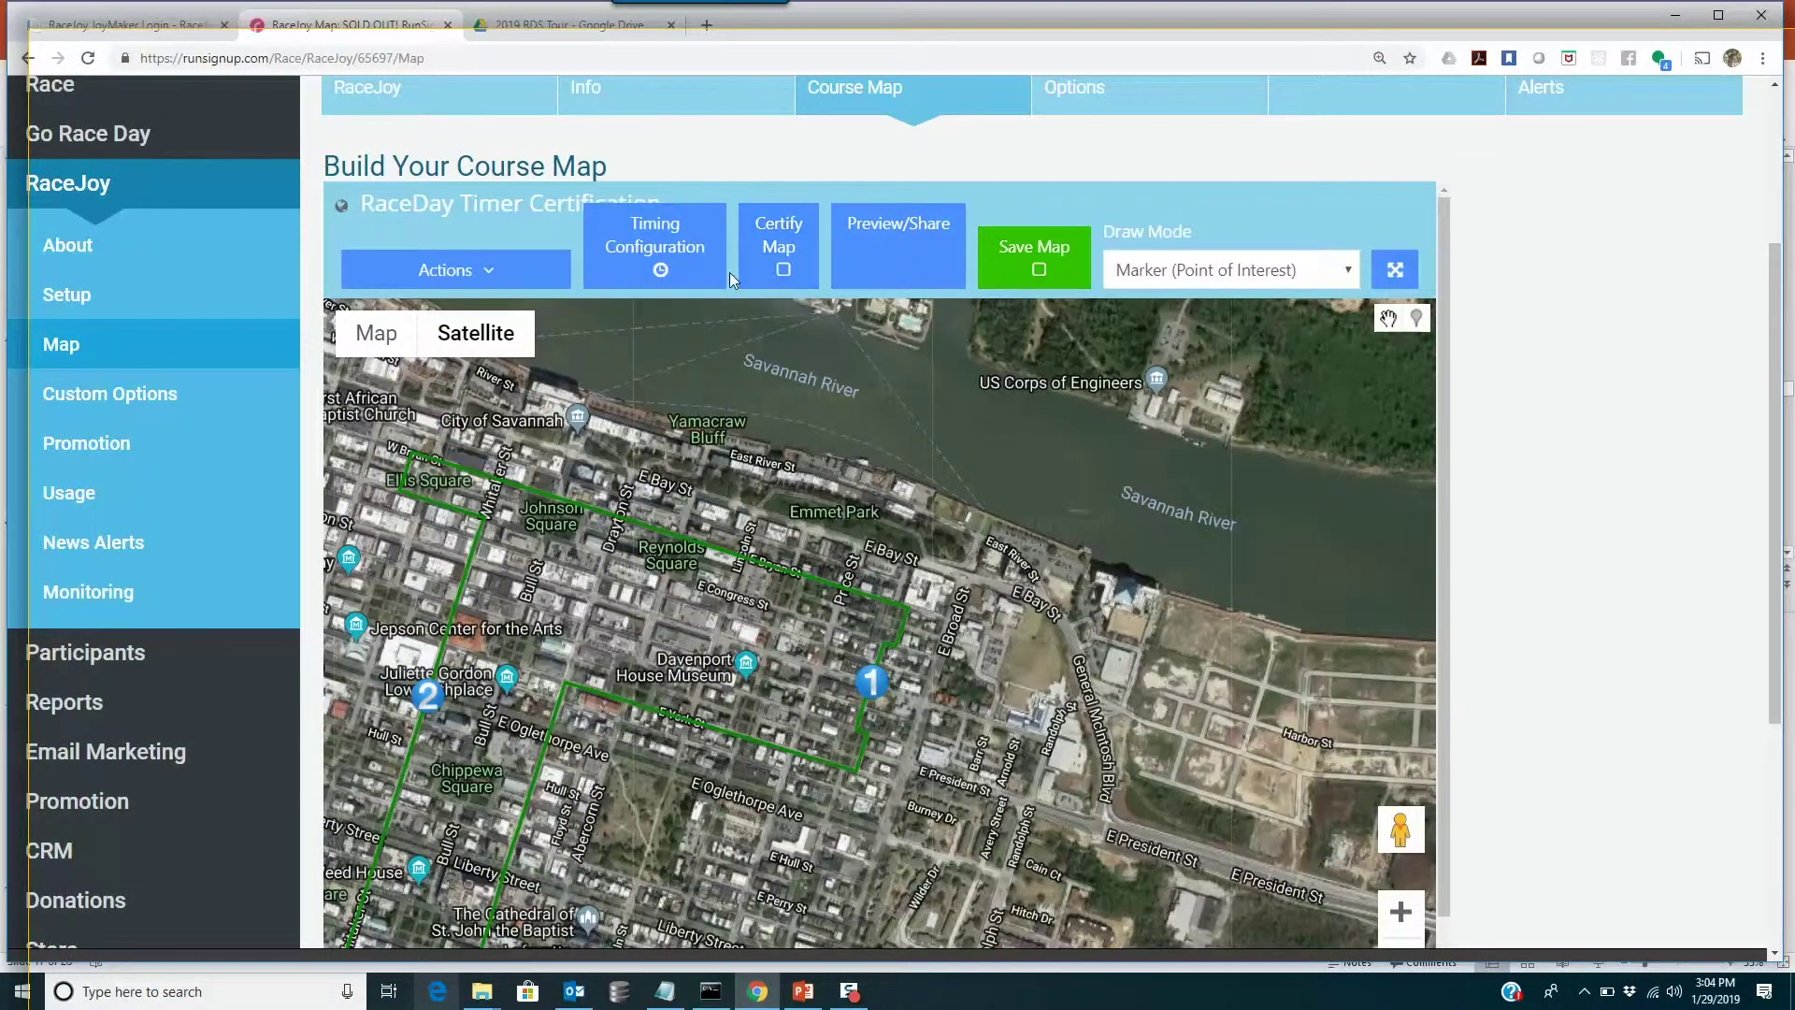
pyautogui.click(792, 278)
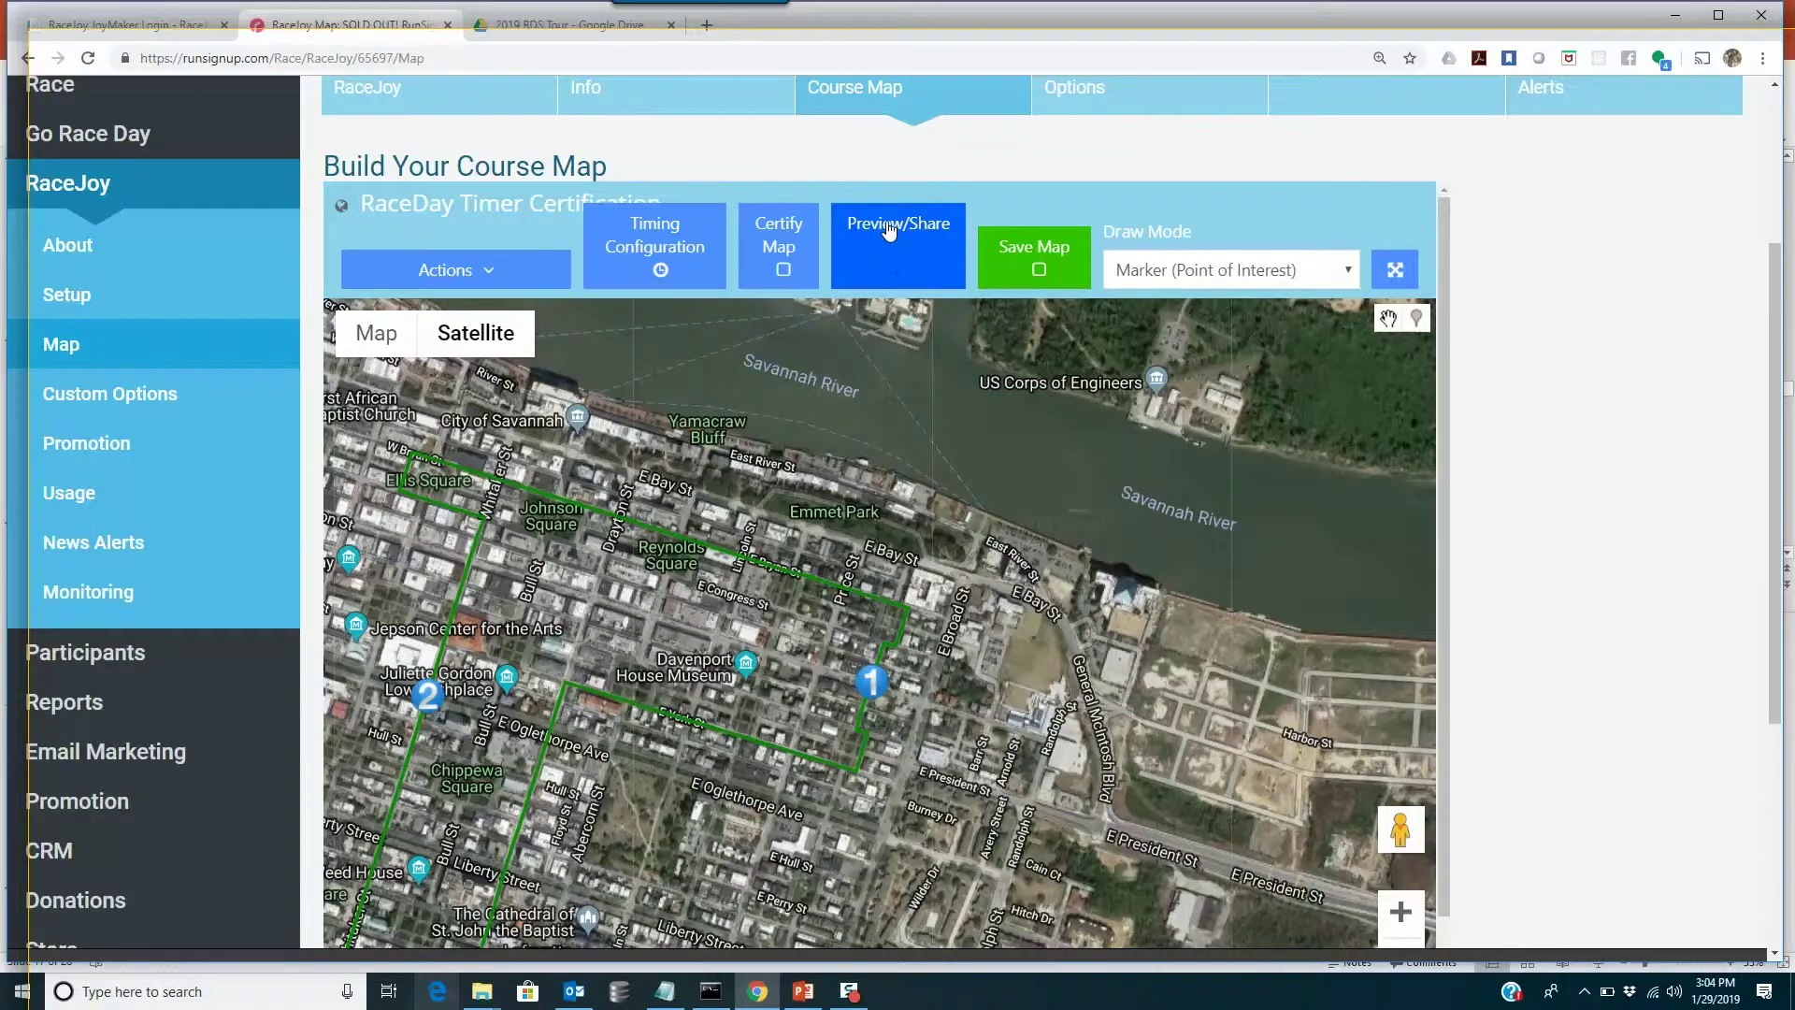
pyautogui.click(888, 229)
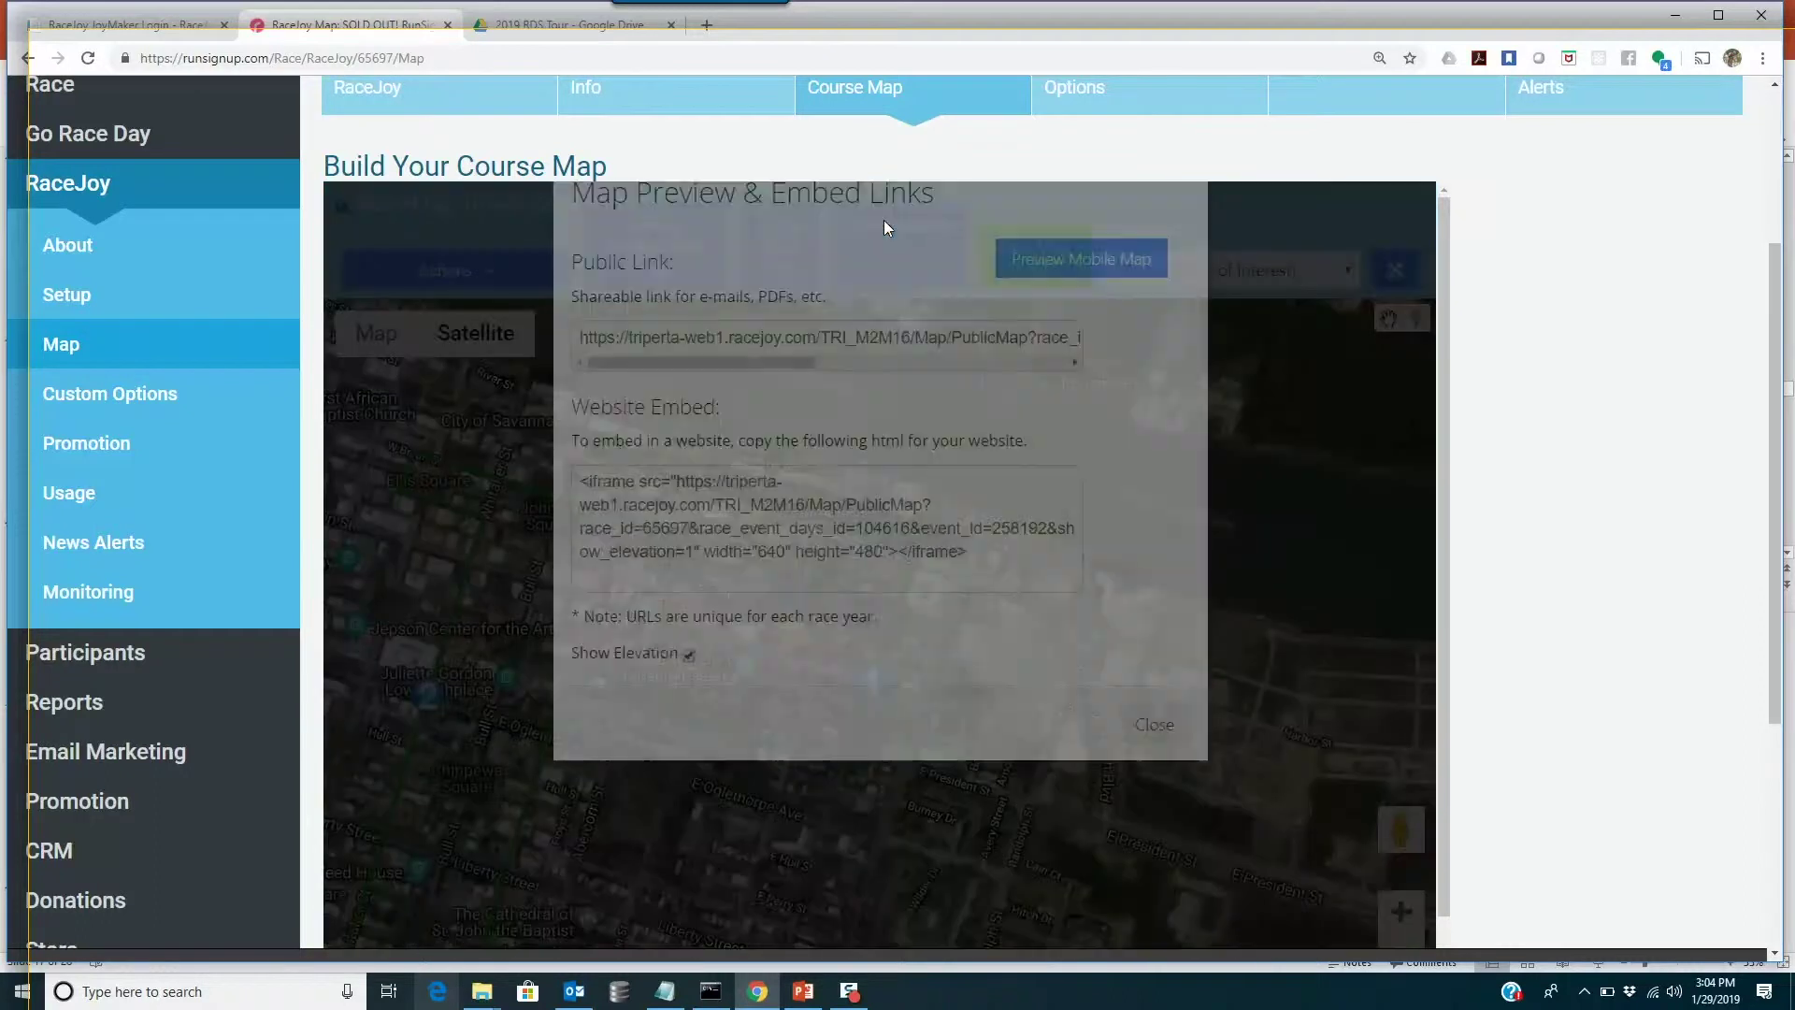
pyautogui.click(892, 440)
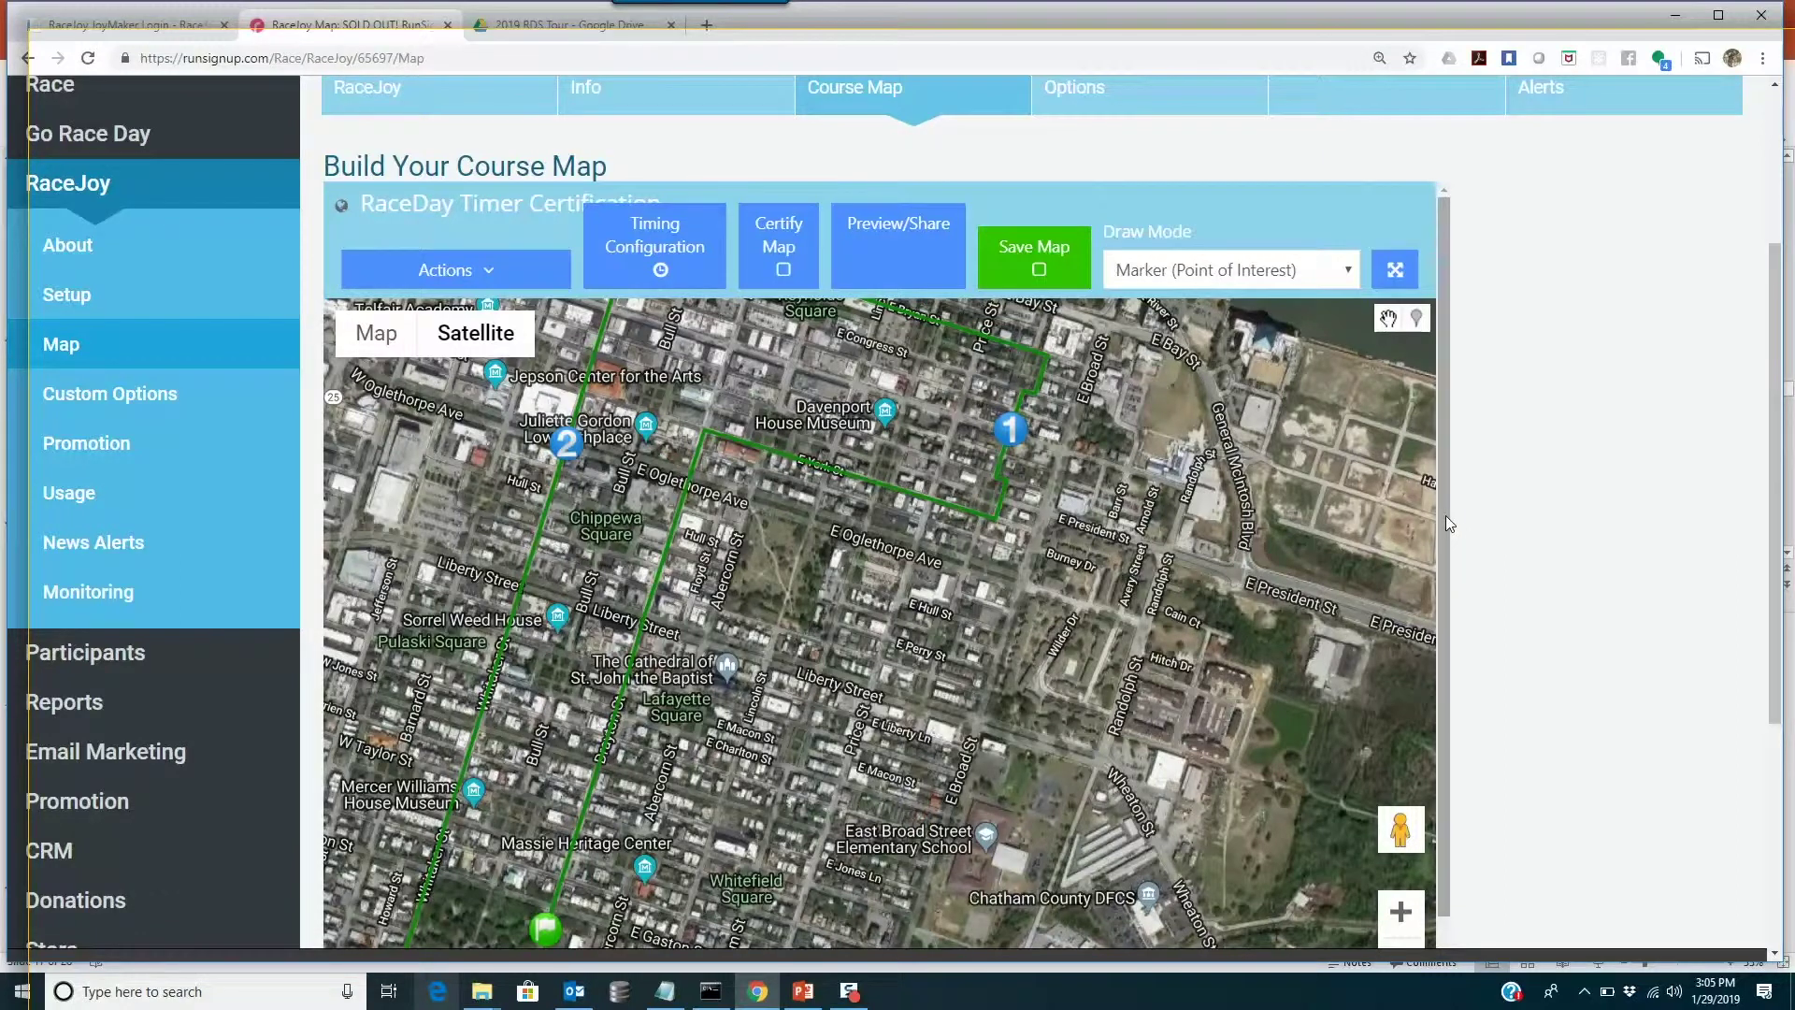
# Step: Change the course map from satellite imagery to the street map and bring the whole course into view
pyautogui.scroll(-1, 1445, 514)
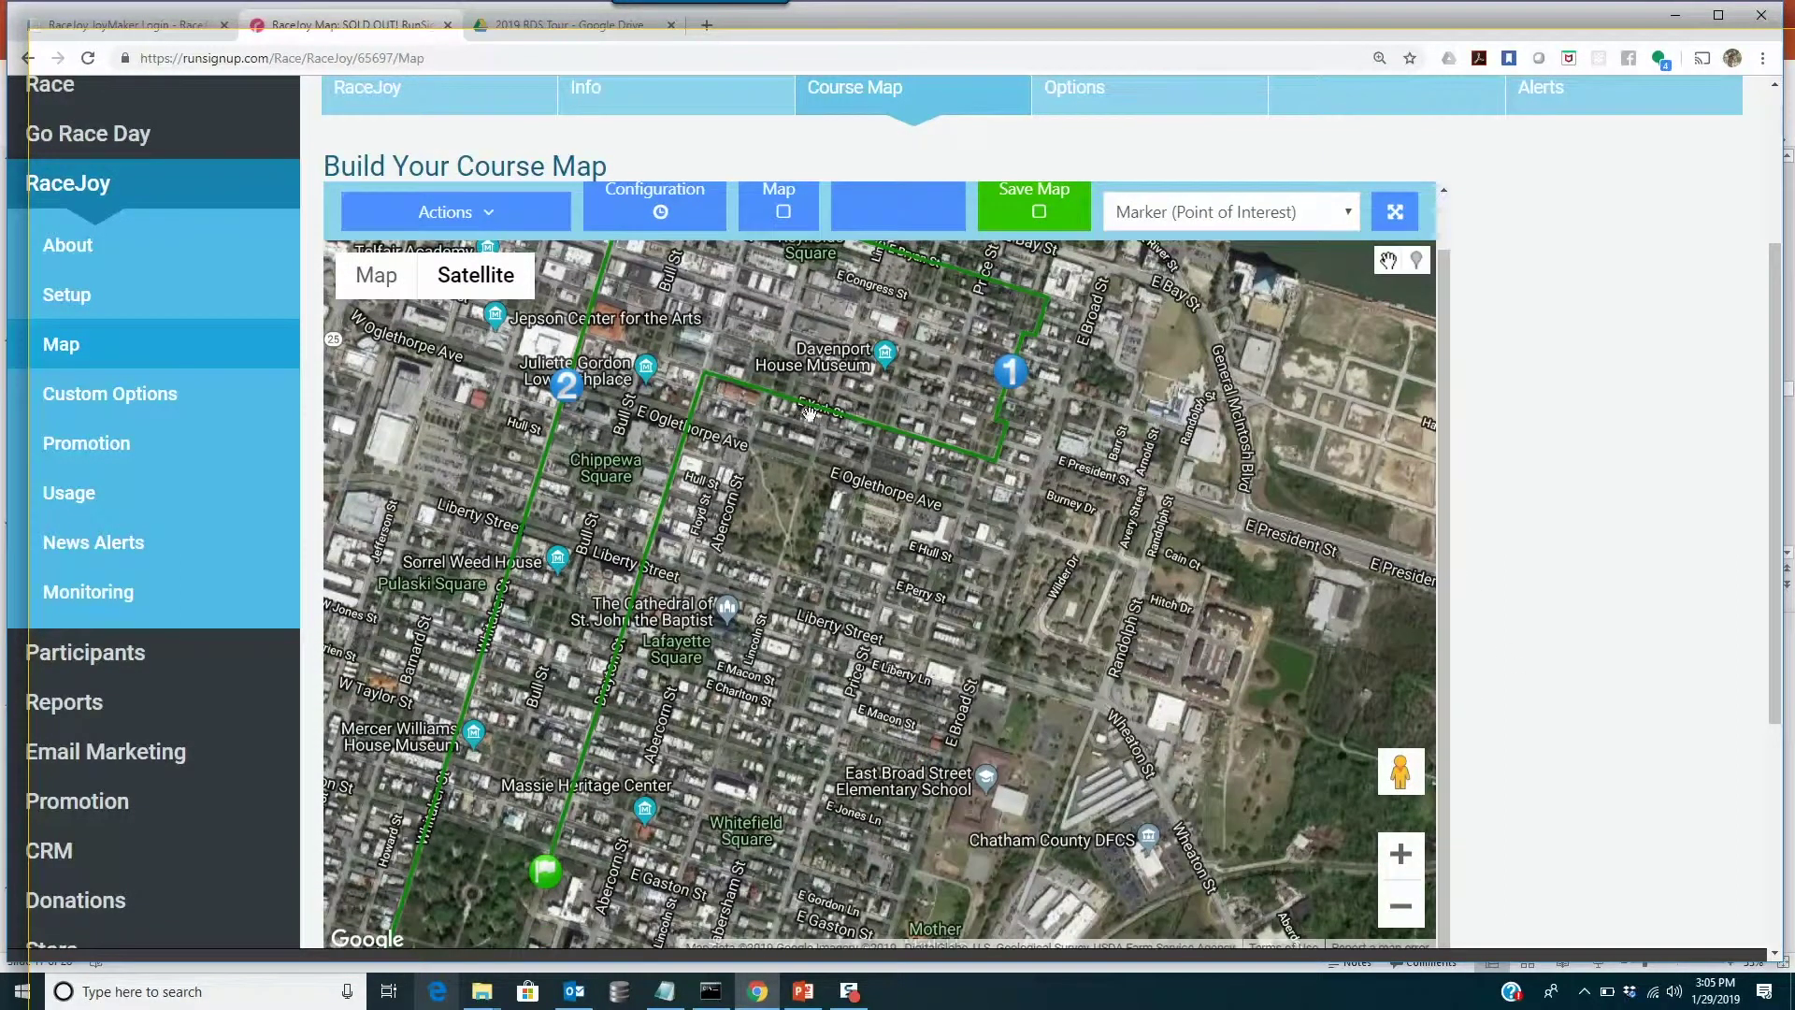
pyautogui.click(376, 274)
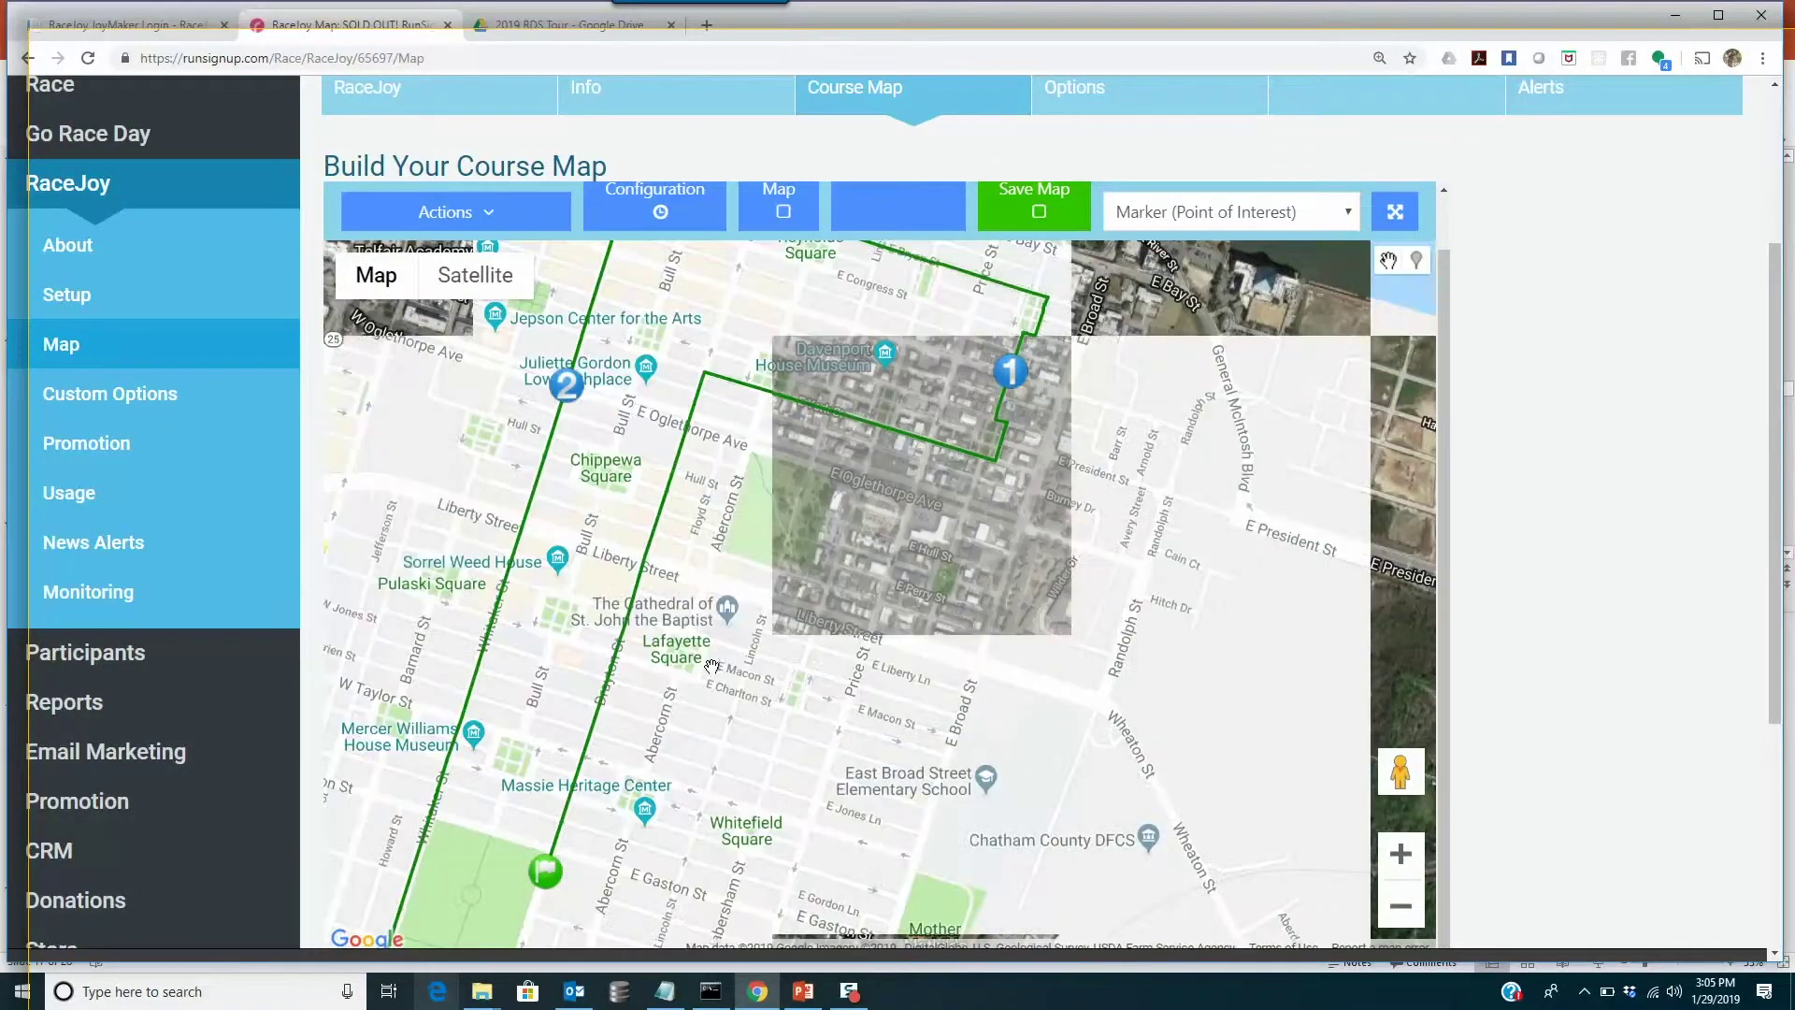
pyautogui.moveTo(626, 734); pyautogui.dragTo(776, 485)
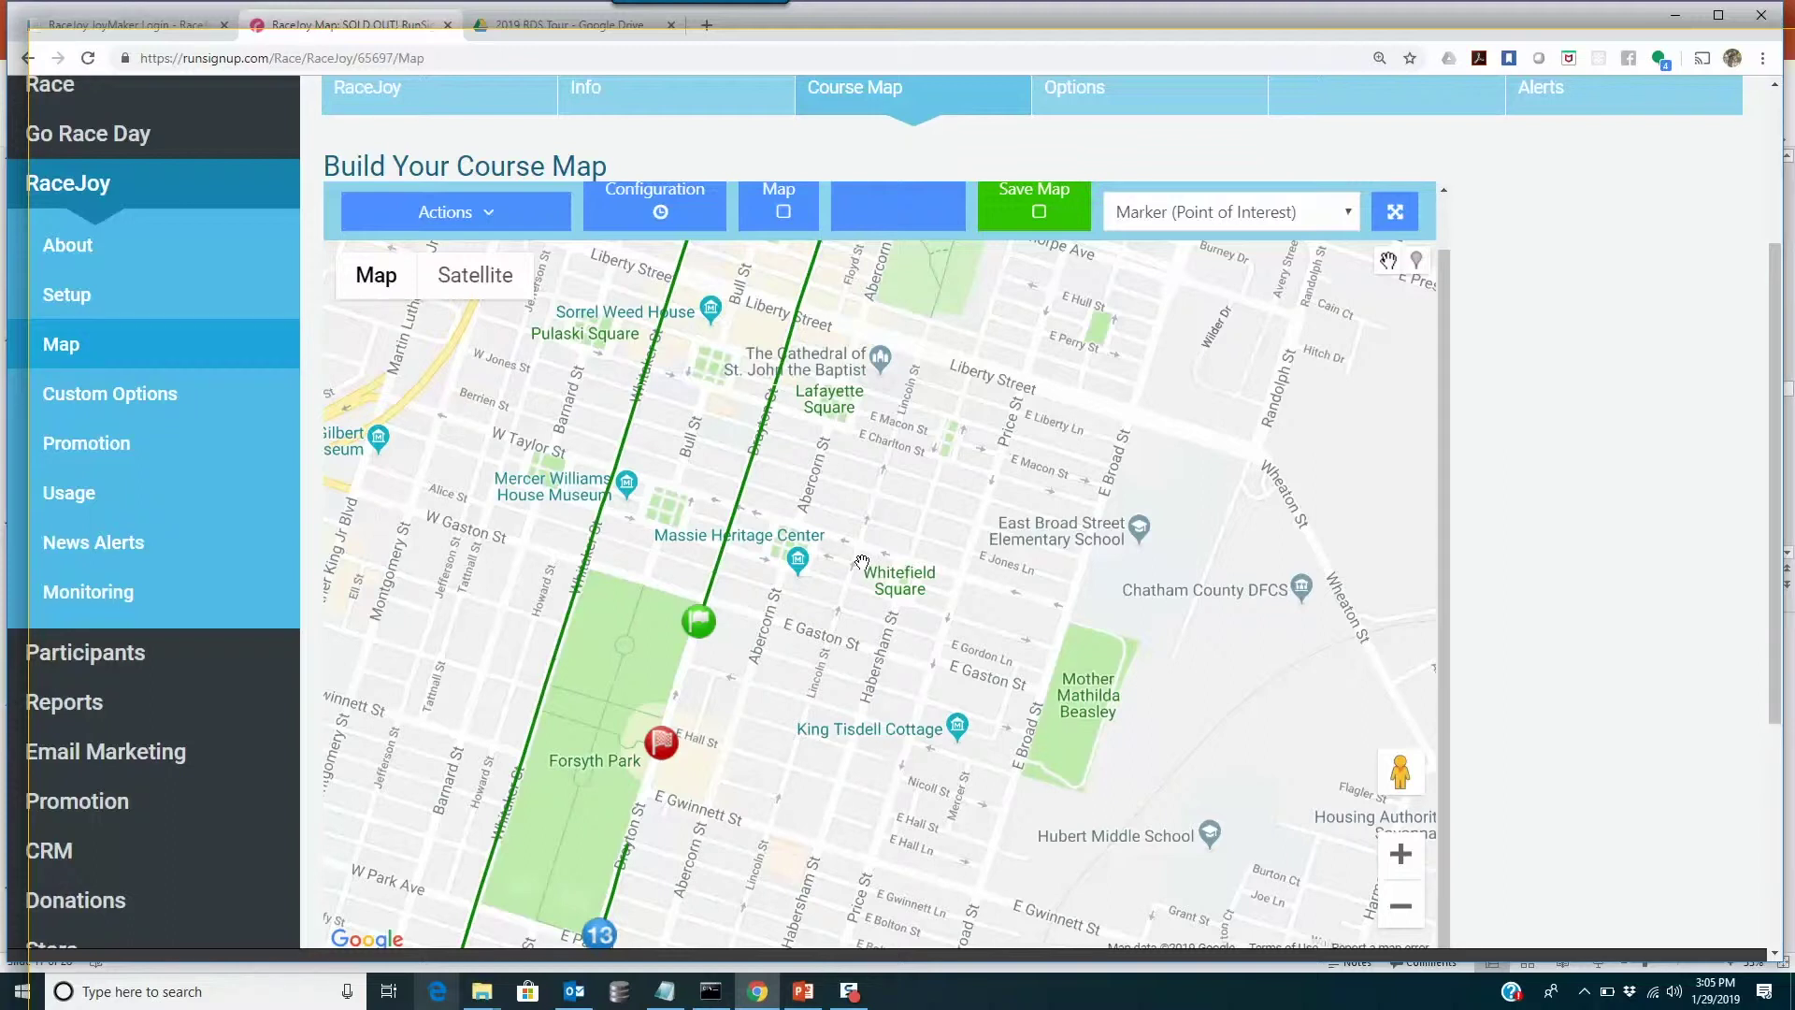
pyautogui.scroll(-3, 982, 439)
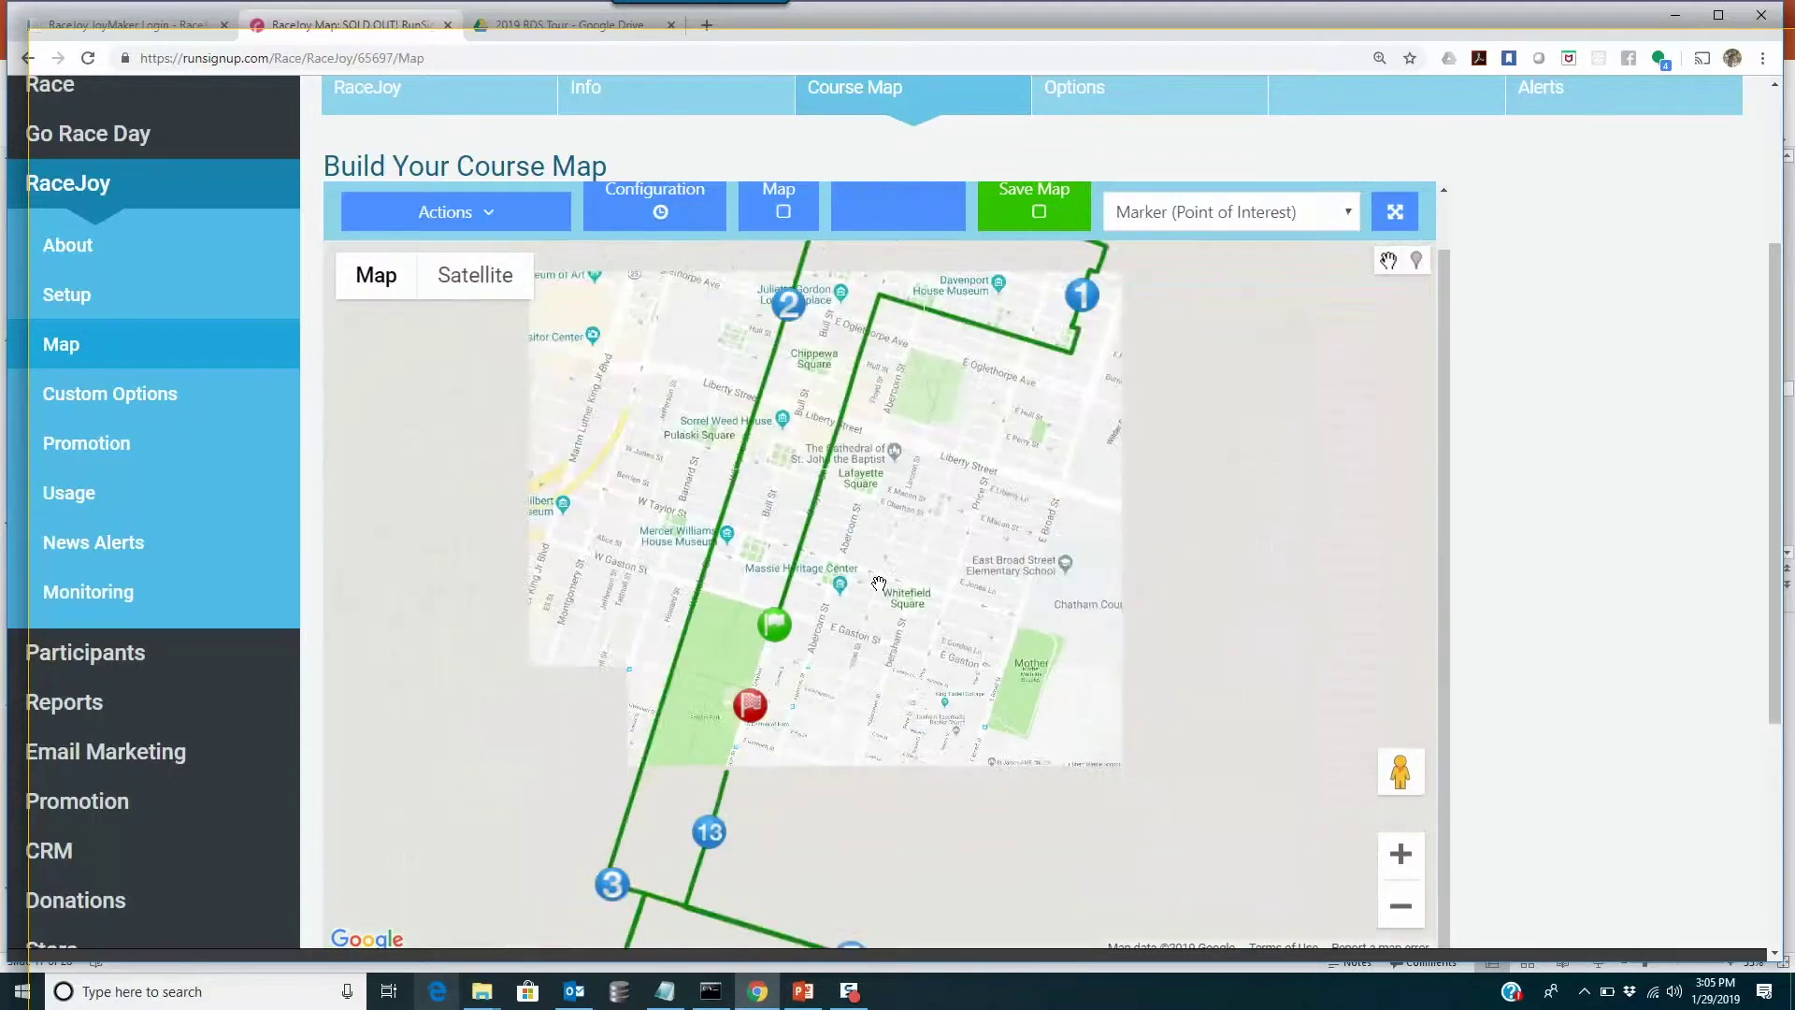
pyautogui.moveTo(999, 447); pyautogui.dragTo(1008, 357)
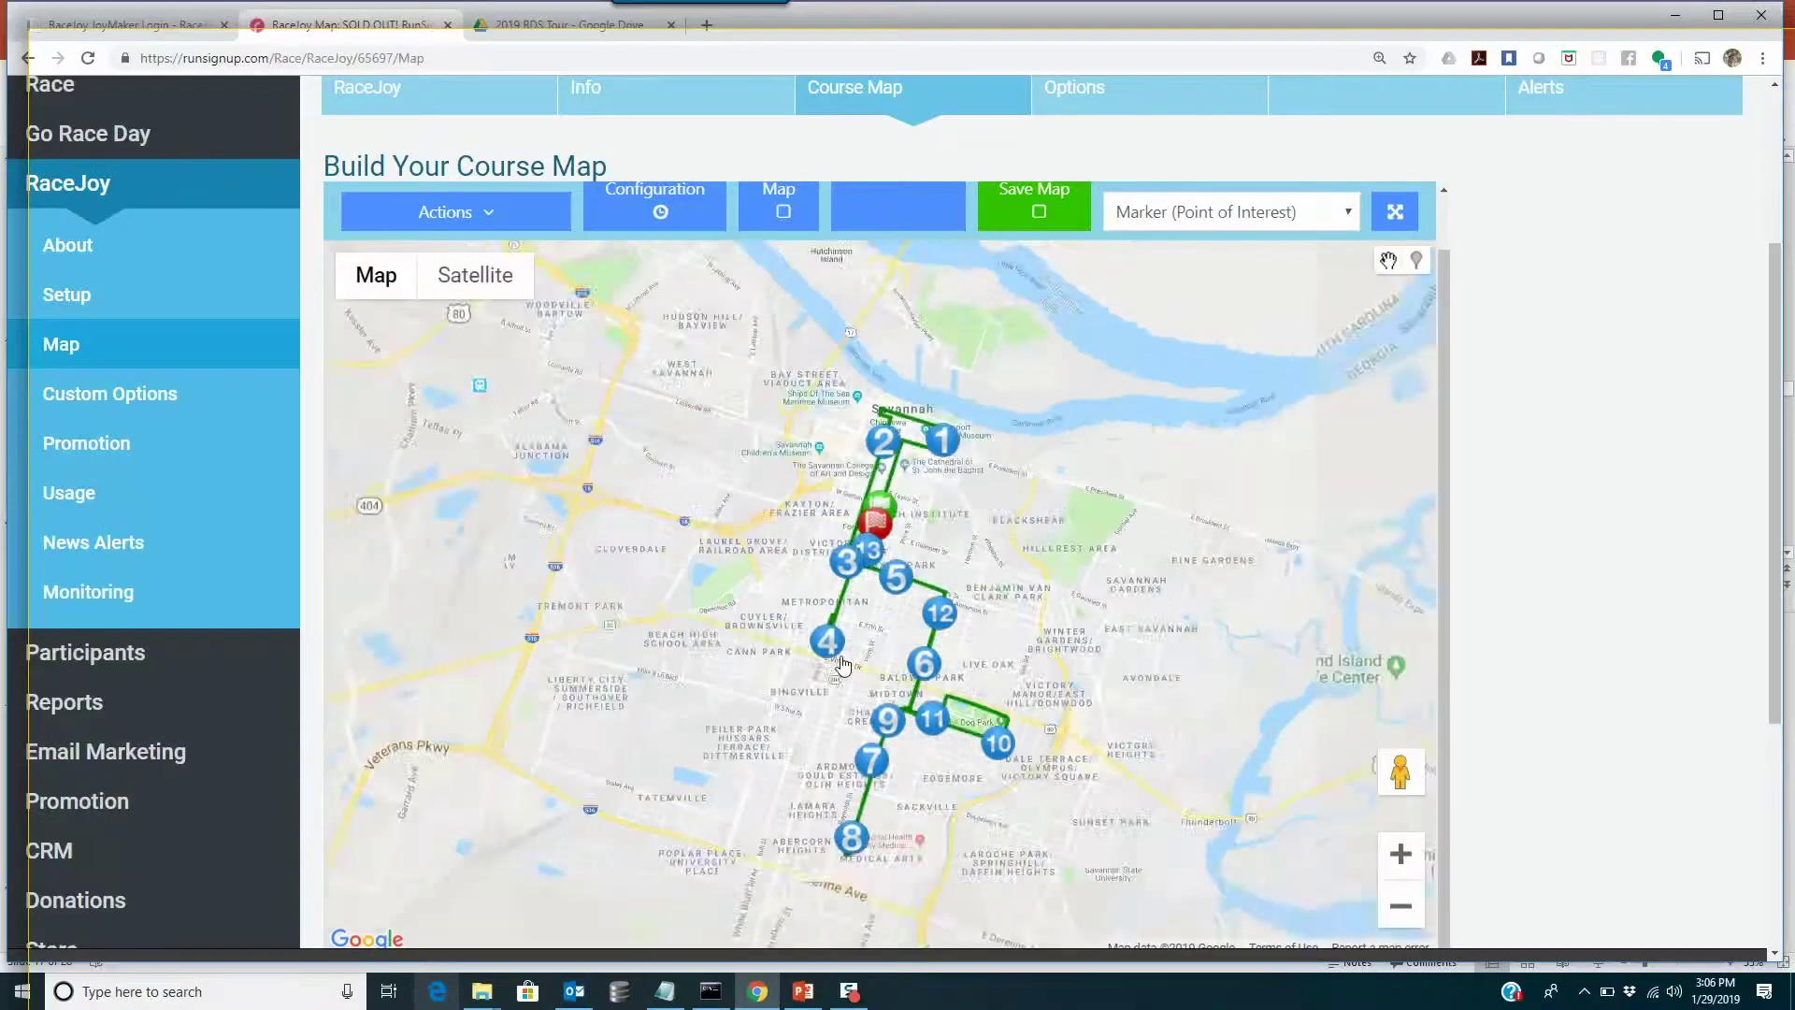
# Step: Examine the course around the mile 4 marker, where the Bull St and De Soto Ave legs run parallel
pyautogui.scroll(3, 909, 552)
pyautogui.moveTo(908, 551); pyautogui.dragTo(886, 771)
pyautogui.moveTo(1007, 299); pyautogui.dragTo(937, 665)
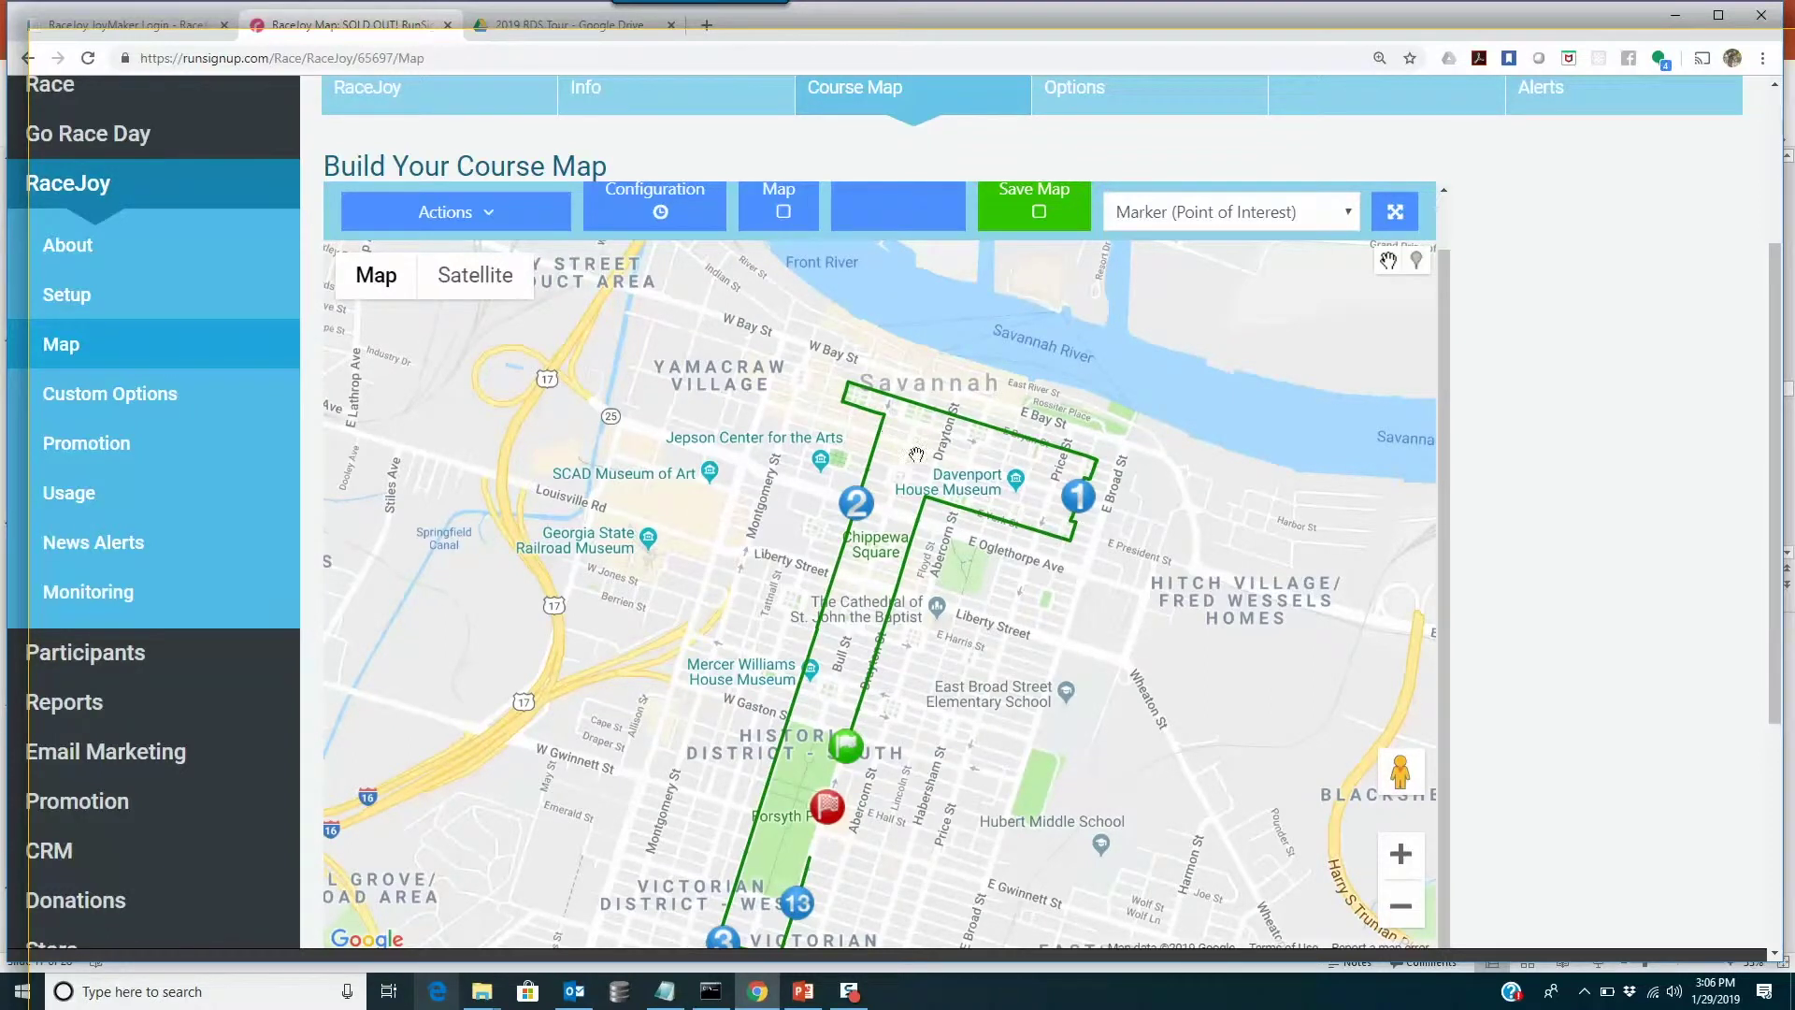
pyautogui.moveTo(729, 636); pyautogui.dragTo(827, 449)
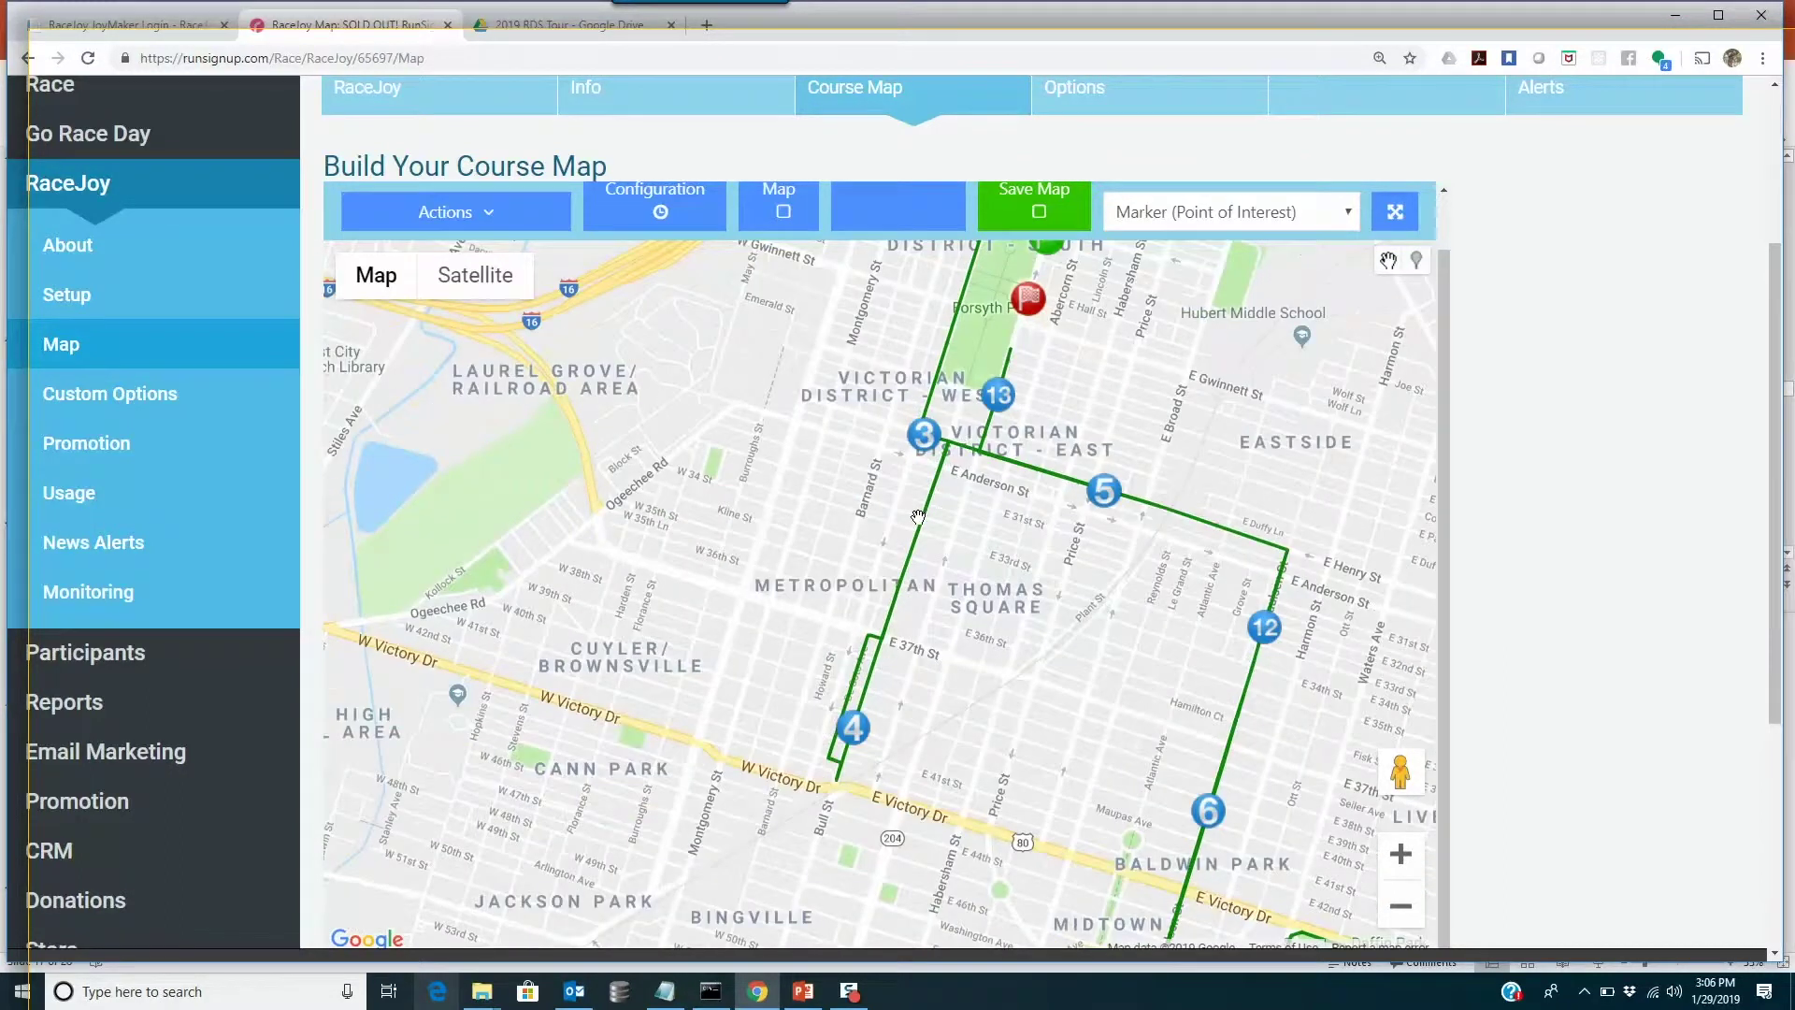
pyautogui.scroll(-1, 918, 515)
pyautogui.scroll(2, 923, 524)
pyautogui.moveTo(893, 796)
pyautogui.mouseDown()
pyautogui.moveTo(972, 747)
pyautogui.moveTo(1061, 607)
pyautogui.mouseUp()
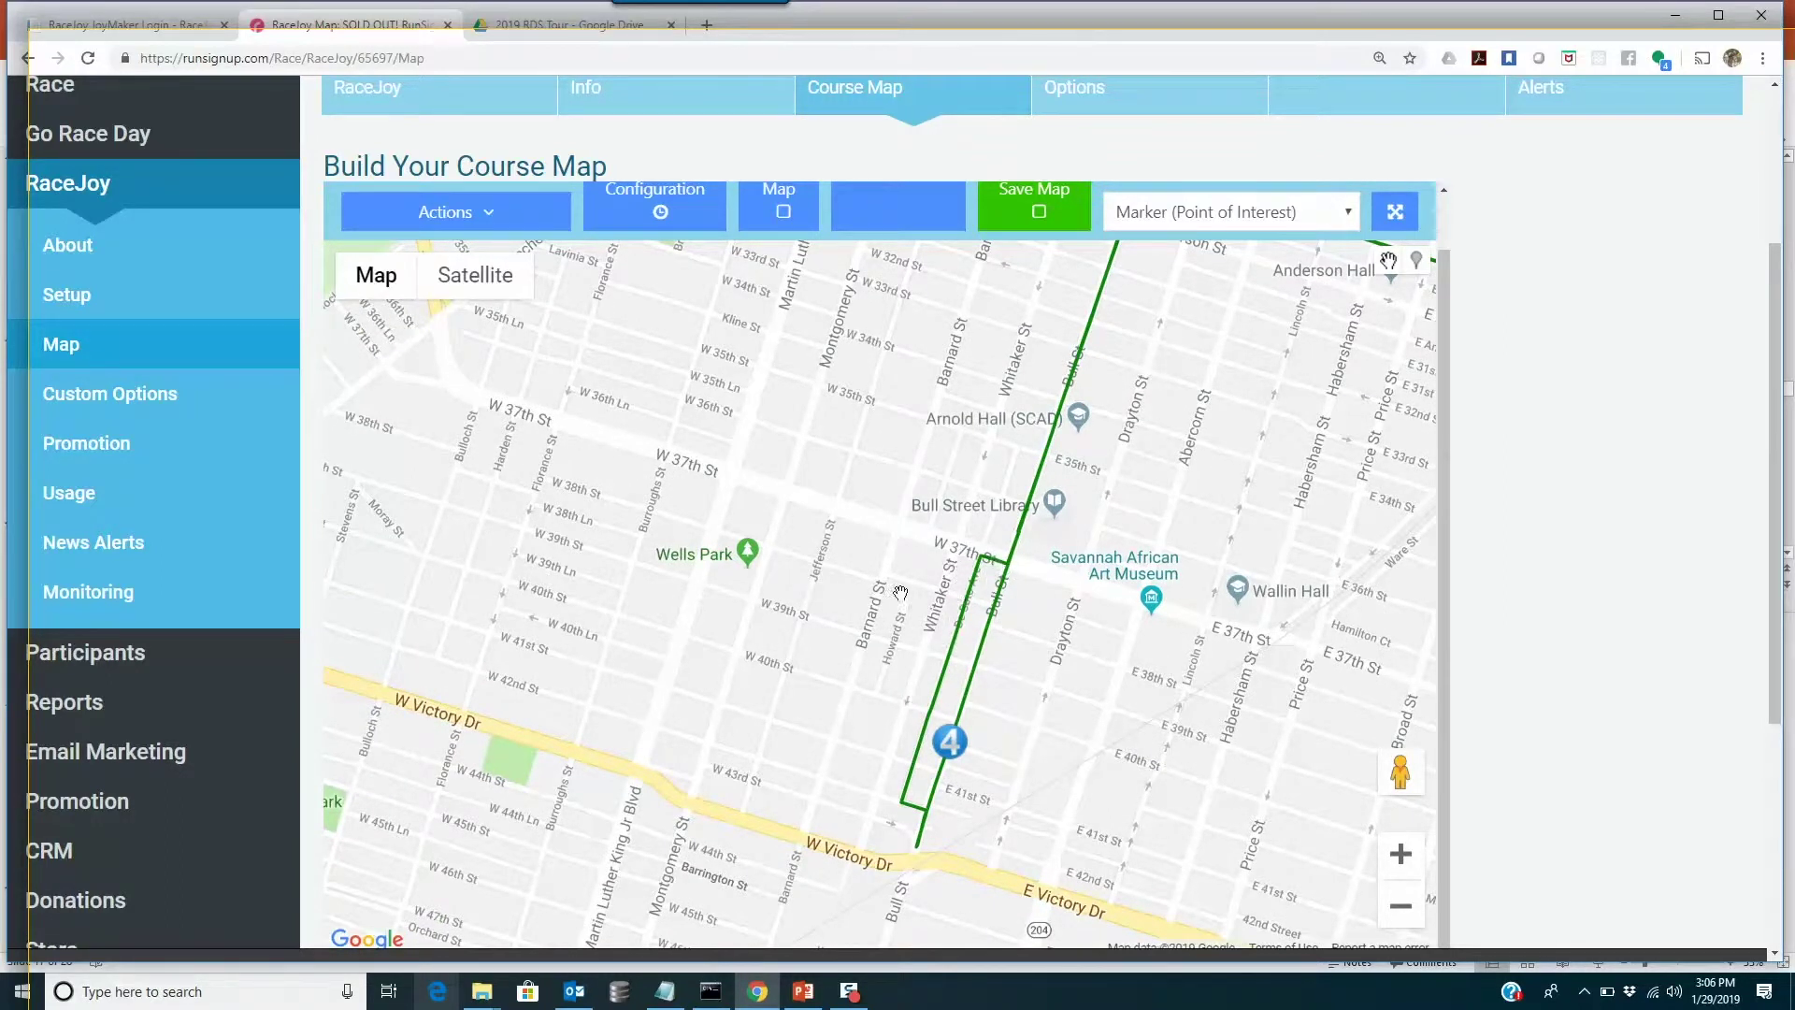
pyautogui.scroll(1, 901, 592)
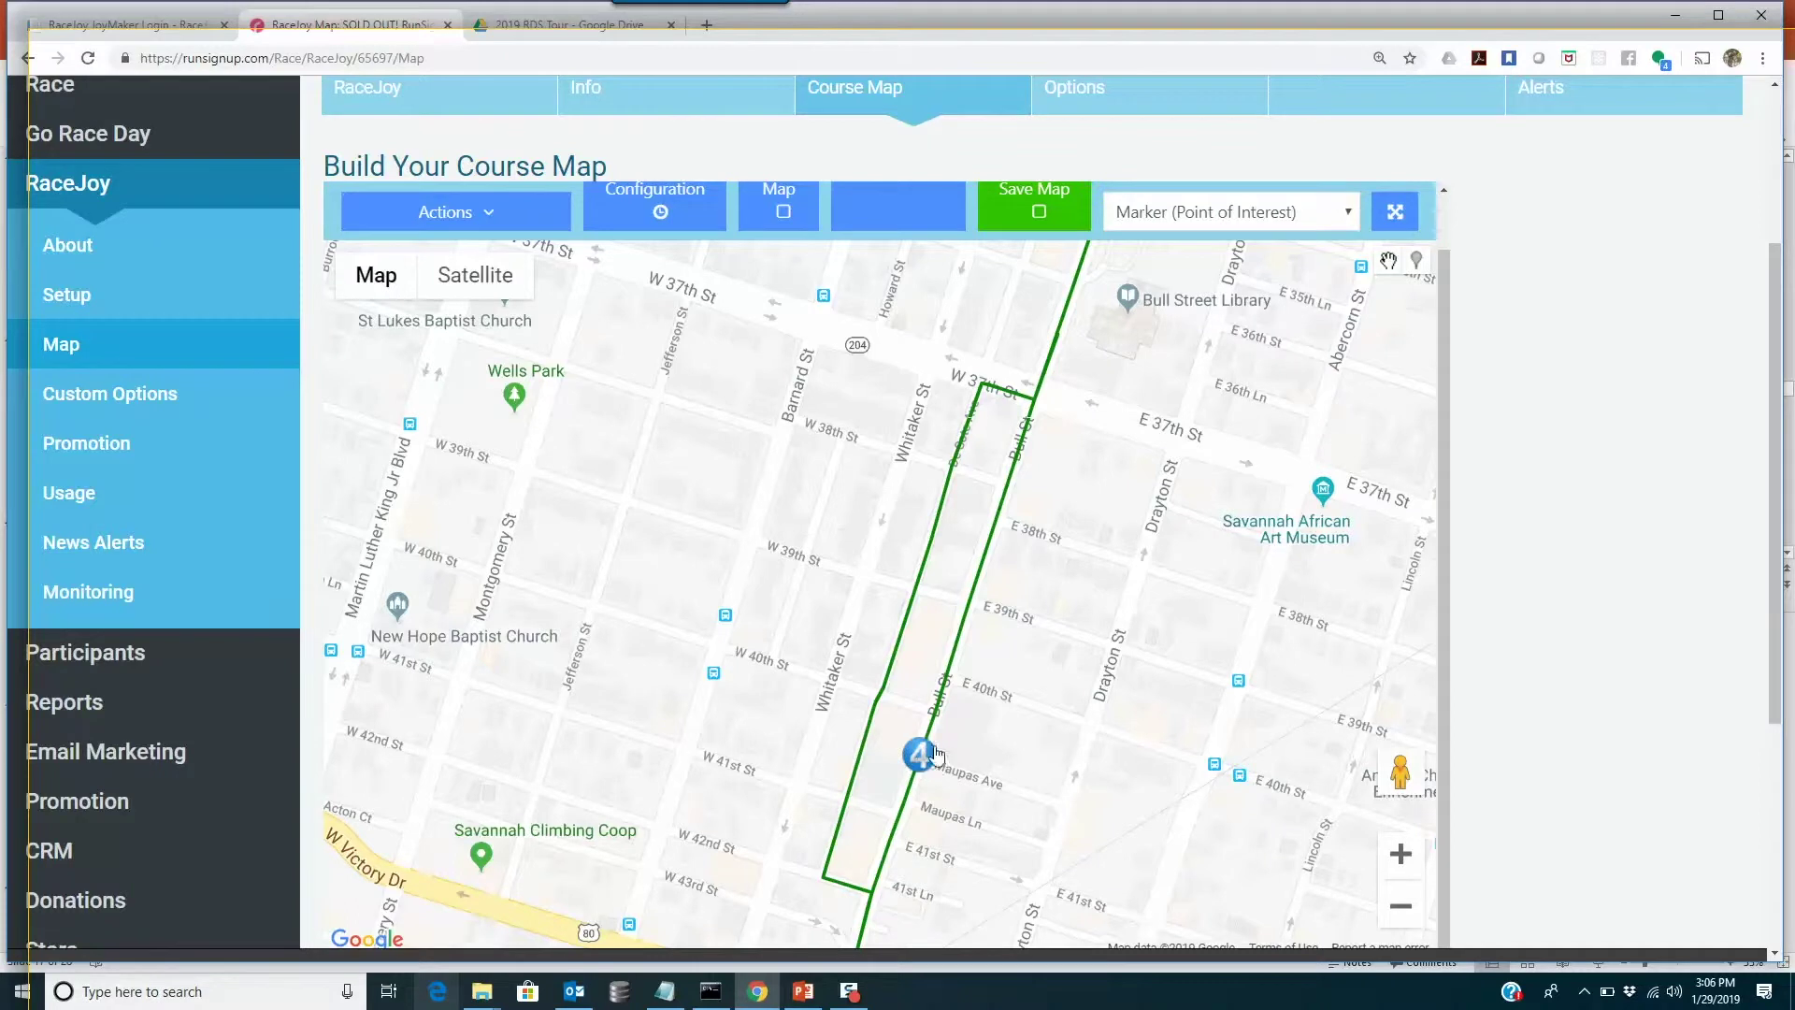
pyautogui.moveTo(945, 669); pyautogui.dragTo(976, 622)
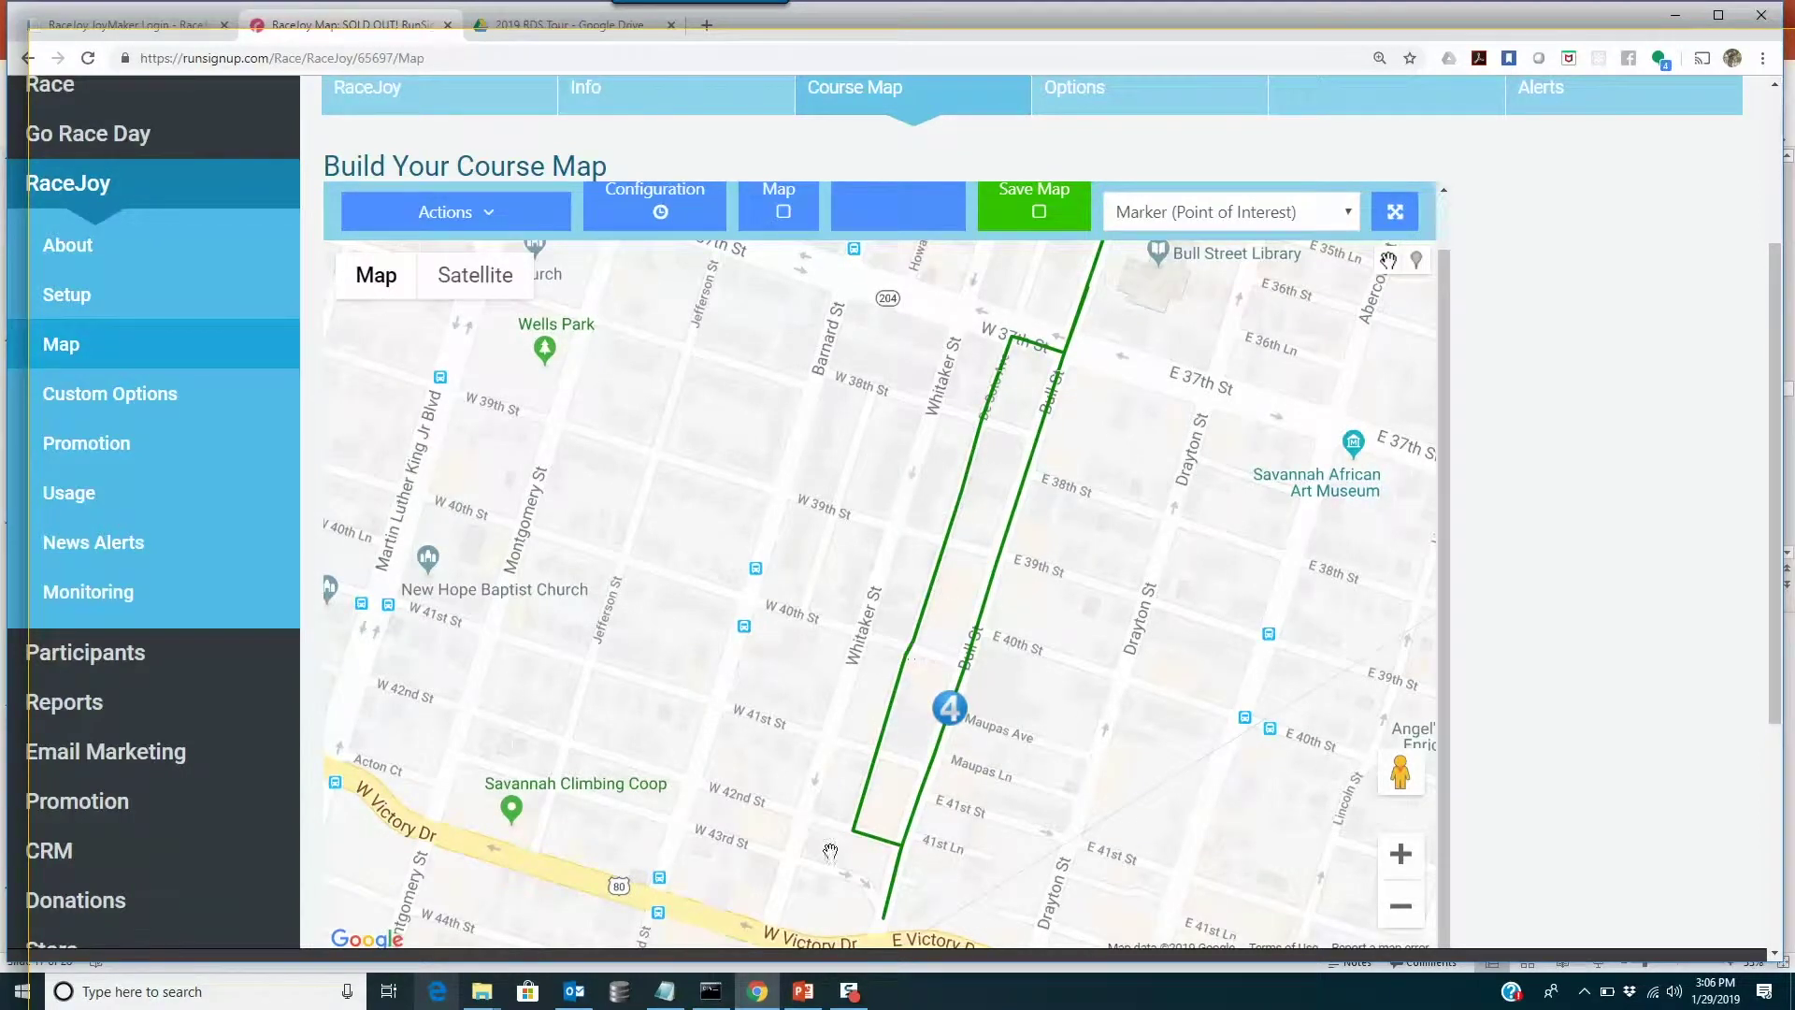
pyautogui.moveTo(969, 827); pyautogui.dragTo(995, 779)
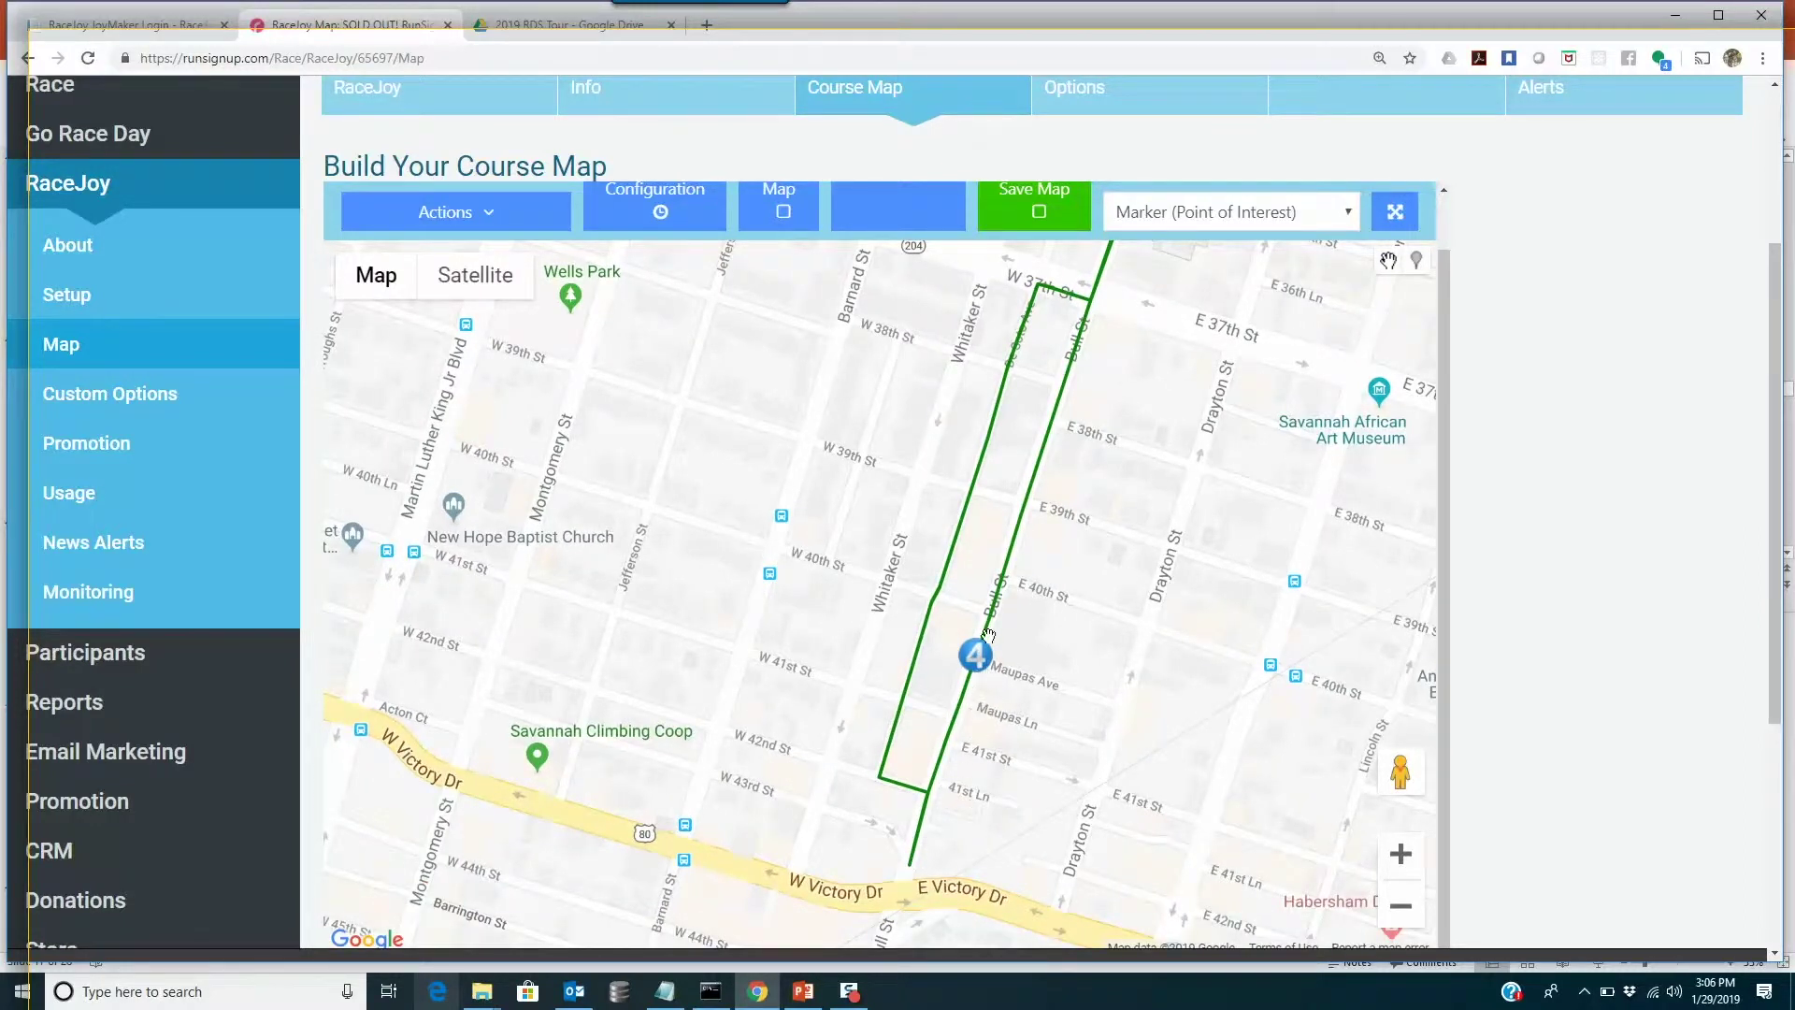
pyautogui.moveTo(1062, 688)
pyautogui.mouseDown()
pyautogui.moveTo(1074, 518)
pyautogui.moveTo(1057, 458)
pyautogui.mouseUp()
pyautogui.moveTo(920, 366); pyautogui.dragTo(849, 471)
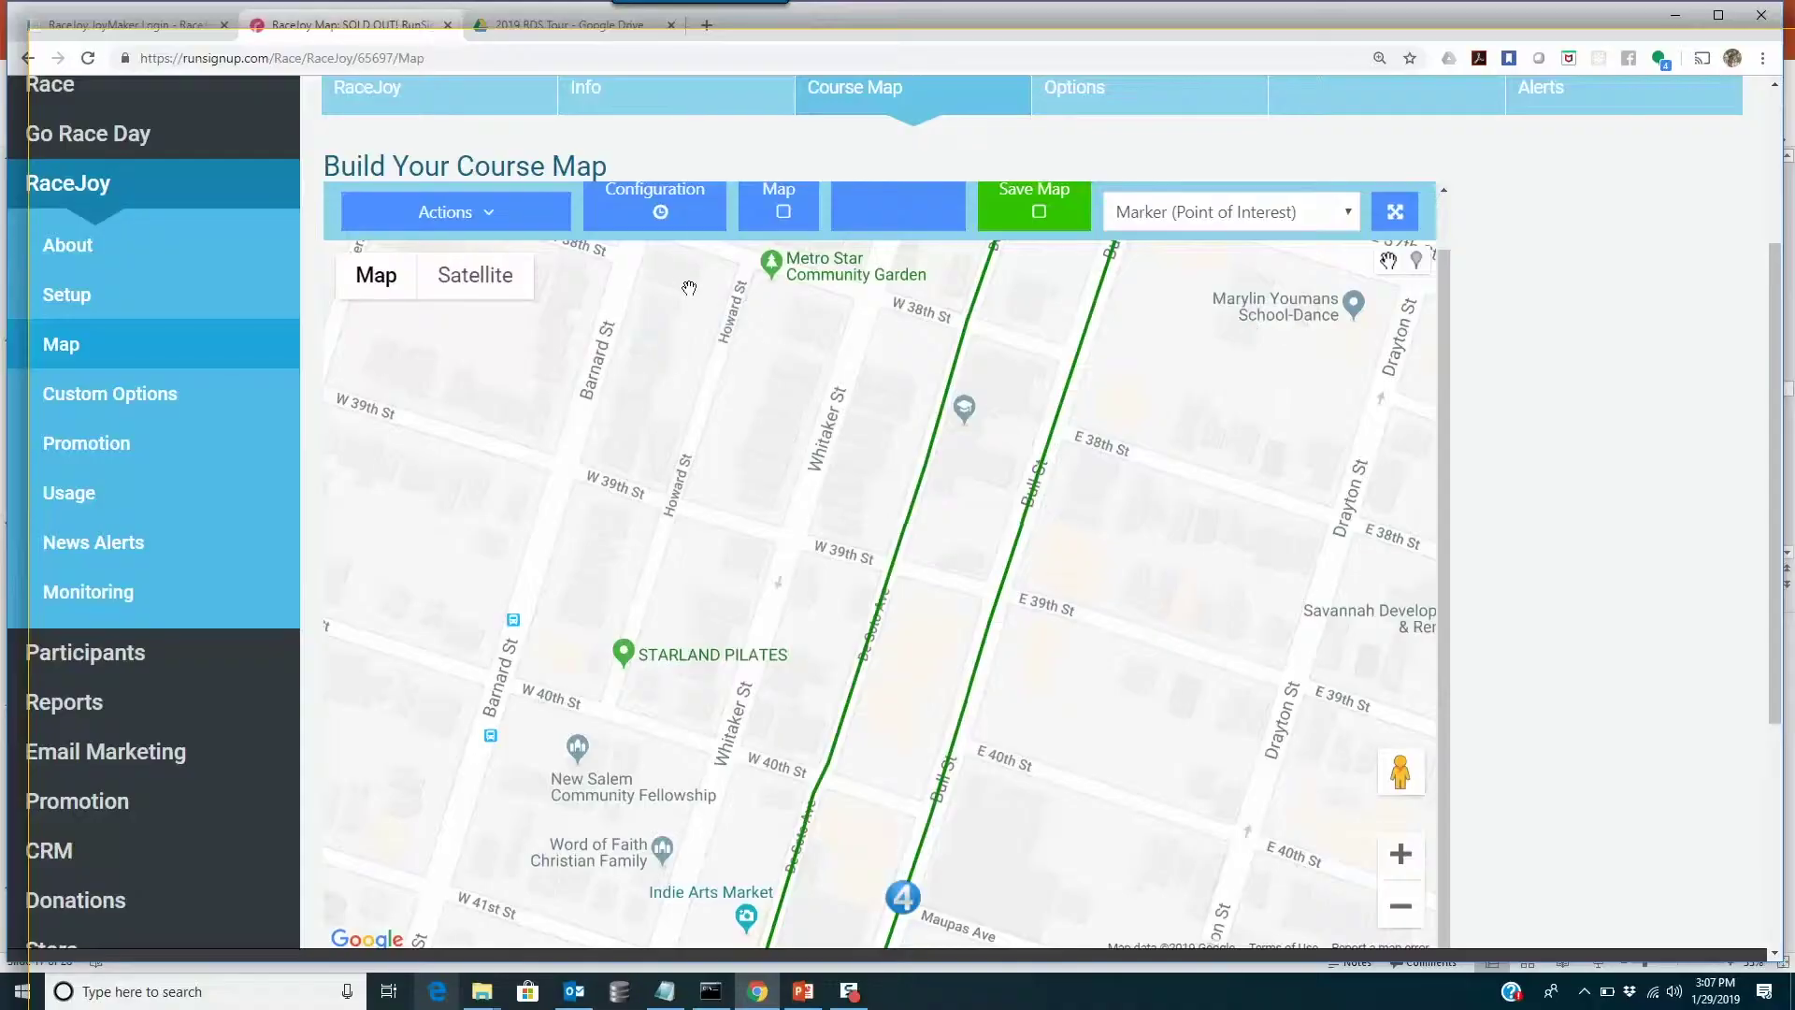
# Step: Check the point radius settings in the timing point configuration, then turn on the marker radius display on the map
pyautogui.click(695, 194)
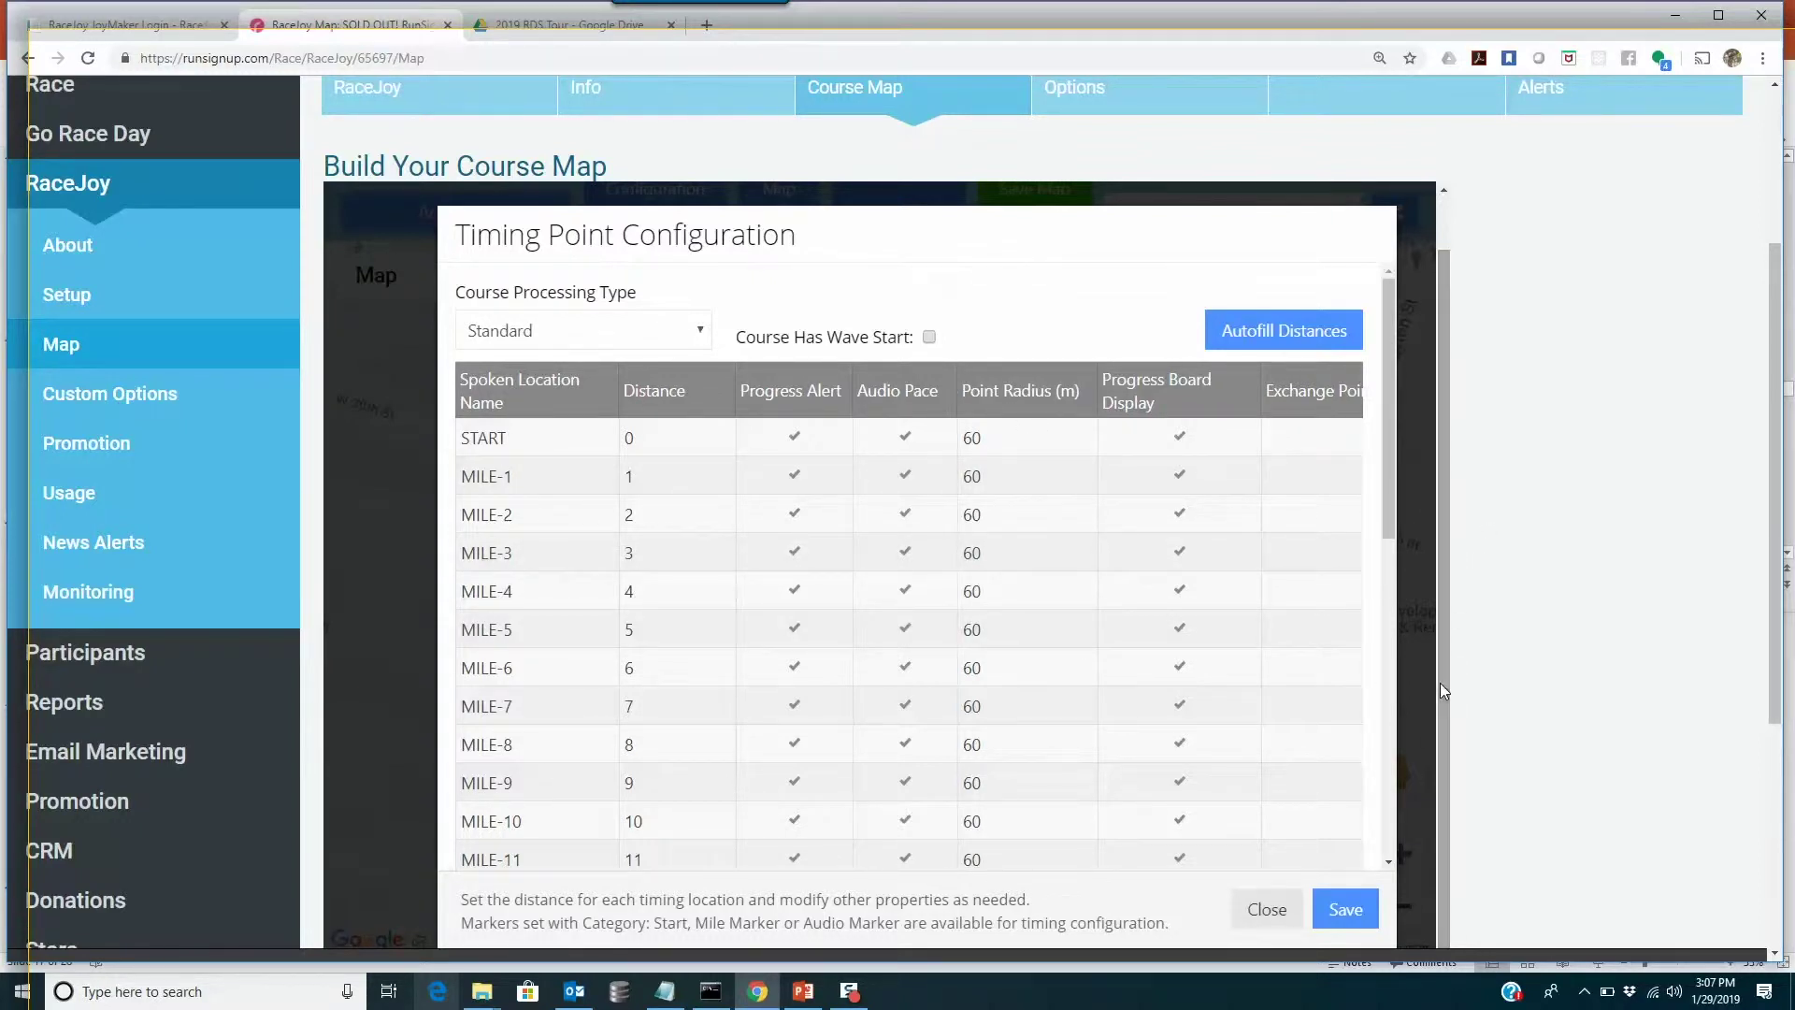
pyautogui.click(1274, 910)
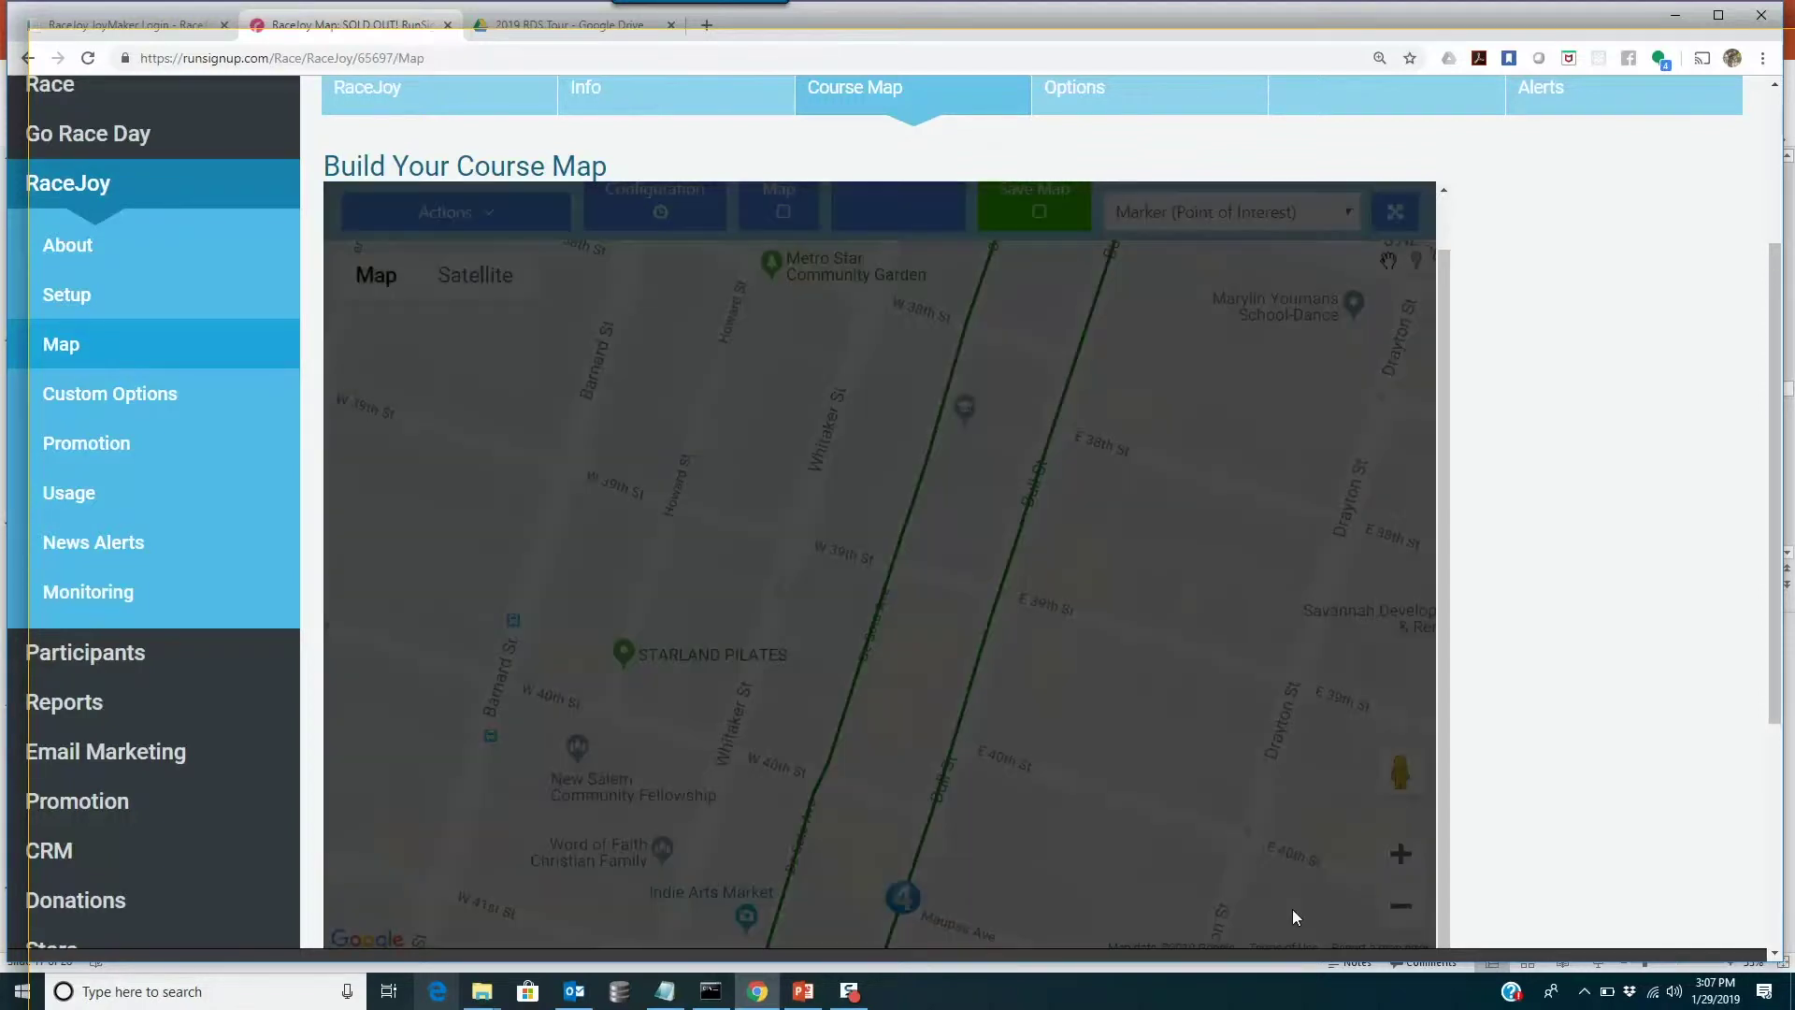
pyautogui.moveTo(783, 660); pyautogui.dragTo(727, 470)
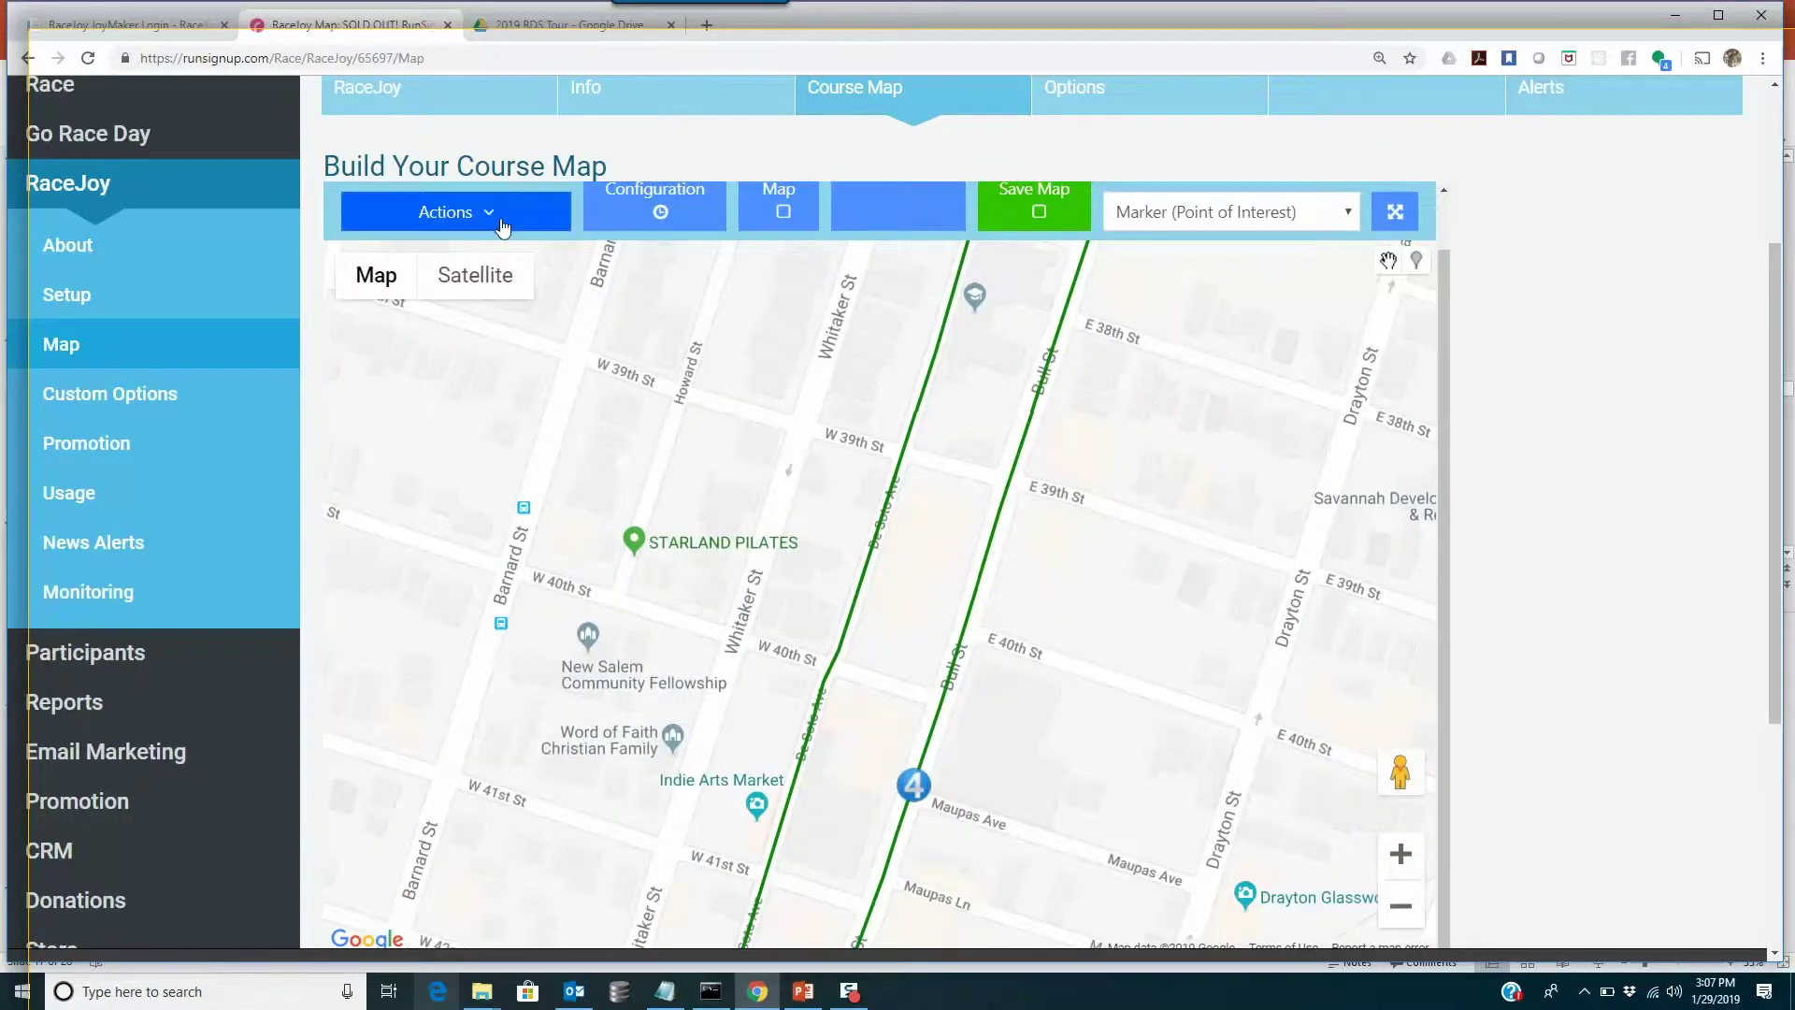
pyautogui.click(496, 213)
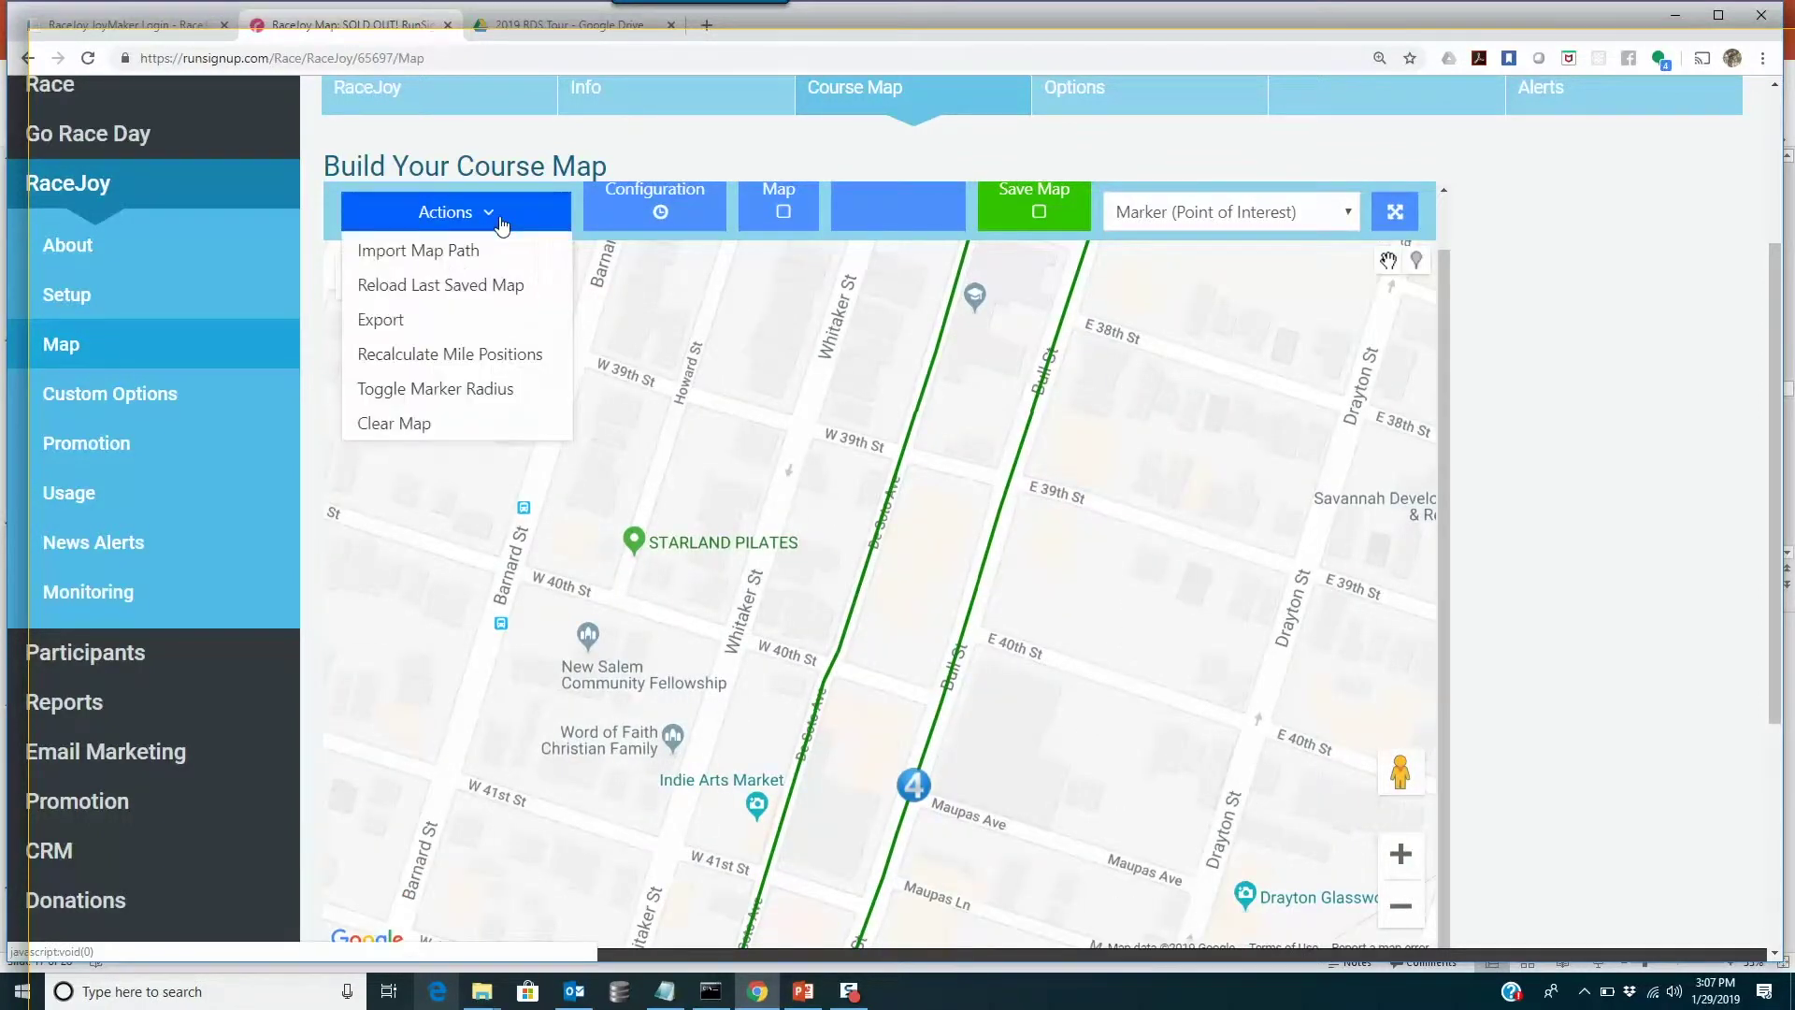
pyautogui.click(502, 390)
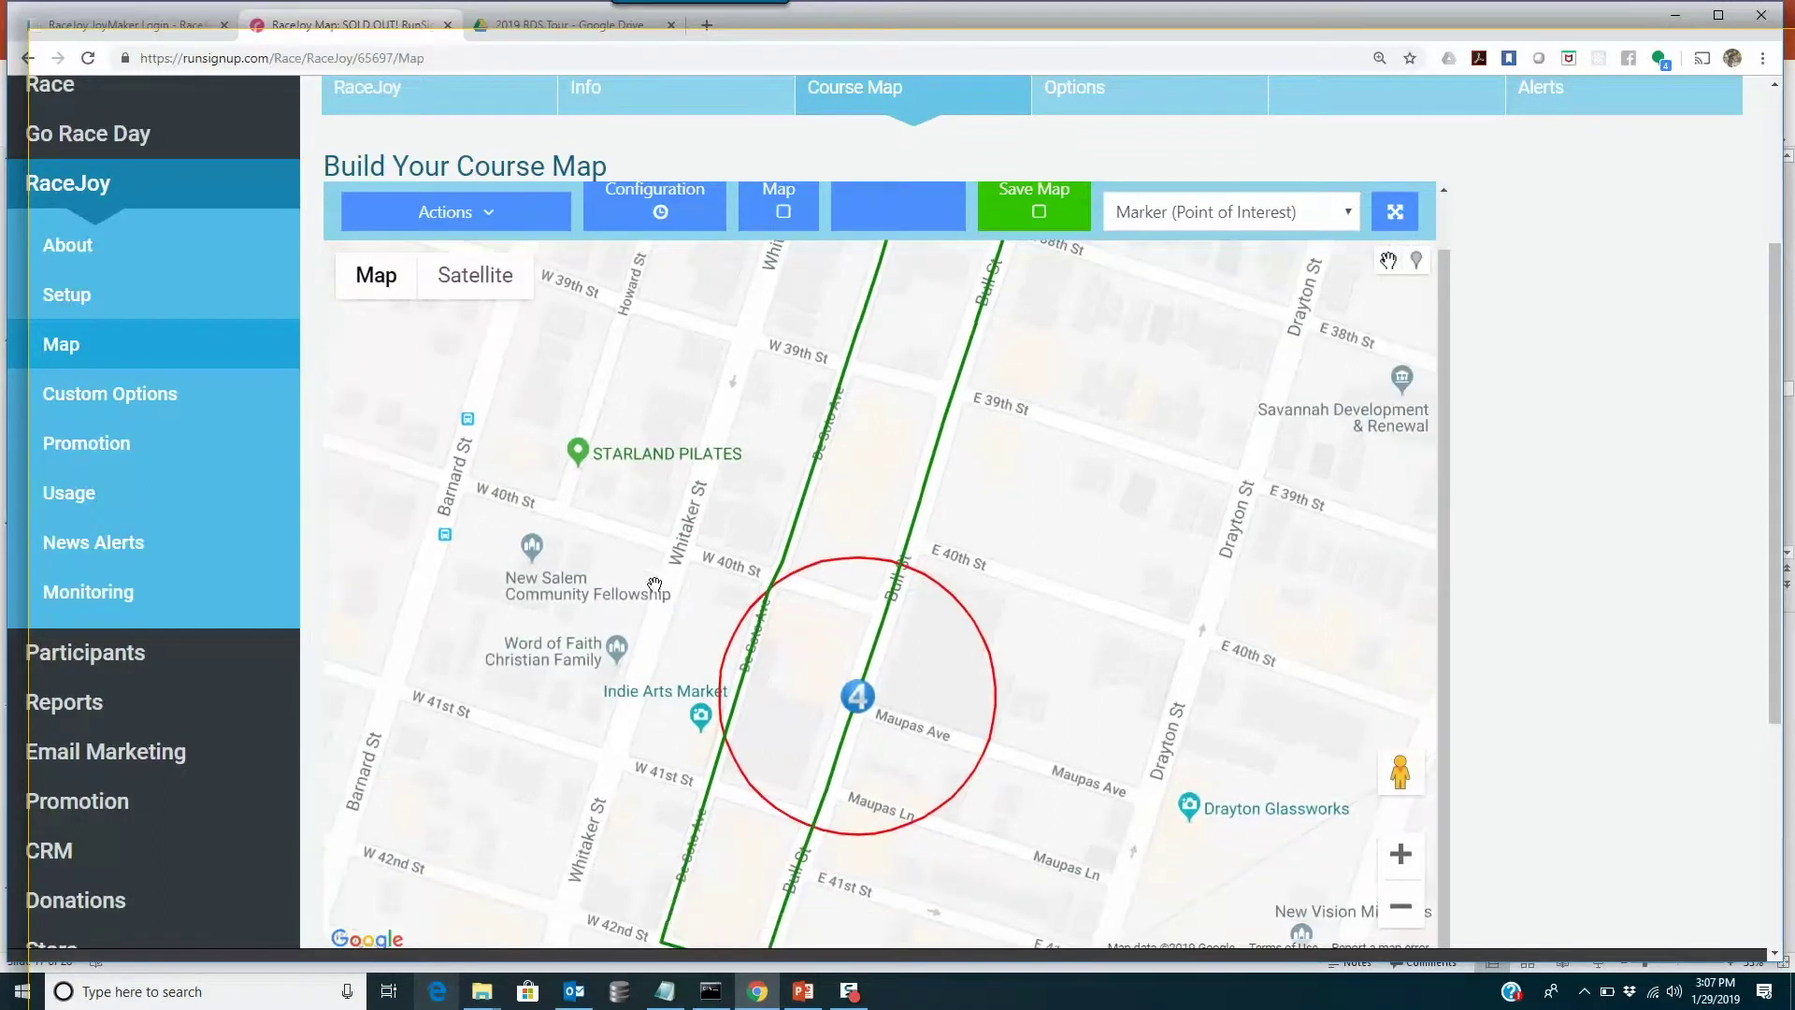
# Step: Examine where the mile 4 marker's radius circle overlaps the course path along De Soto Ave
pyautogui.moveTo(1142, 658); pyautogui.dragTo(1162, 388)
pyautogui.scroll(-1, 916, 491)
pyautogui.scroll(2, 918, 491)
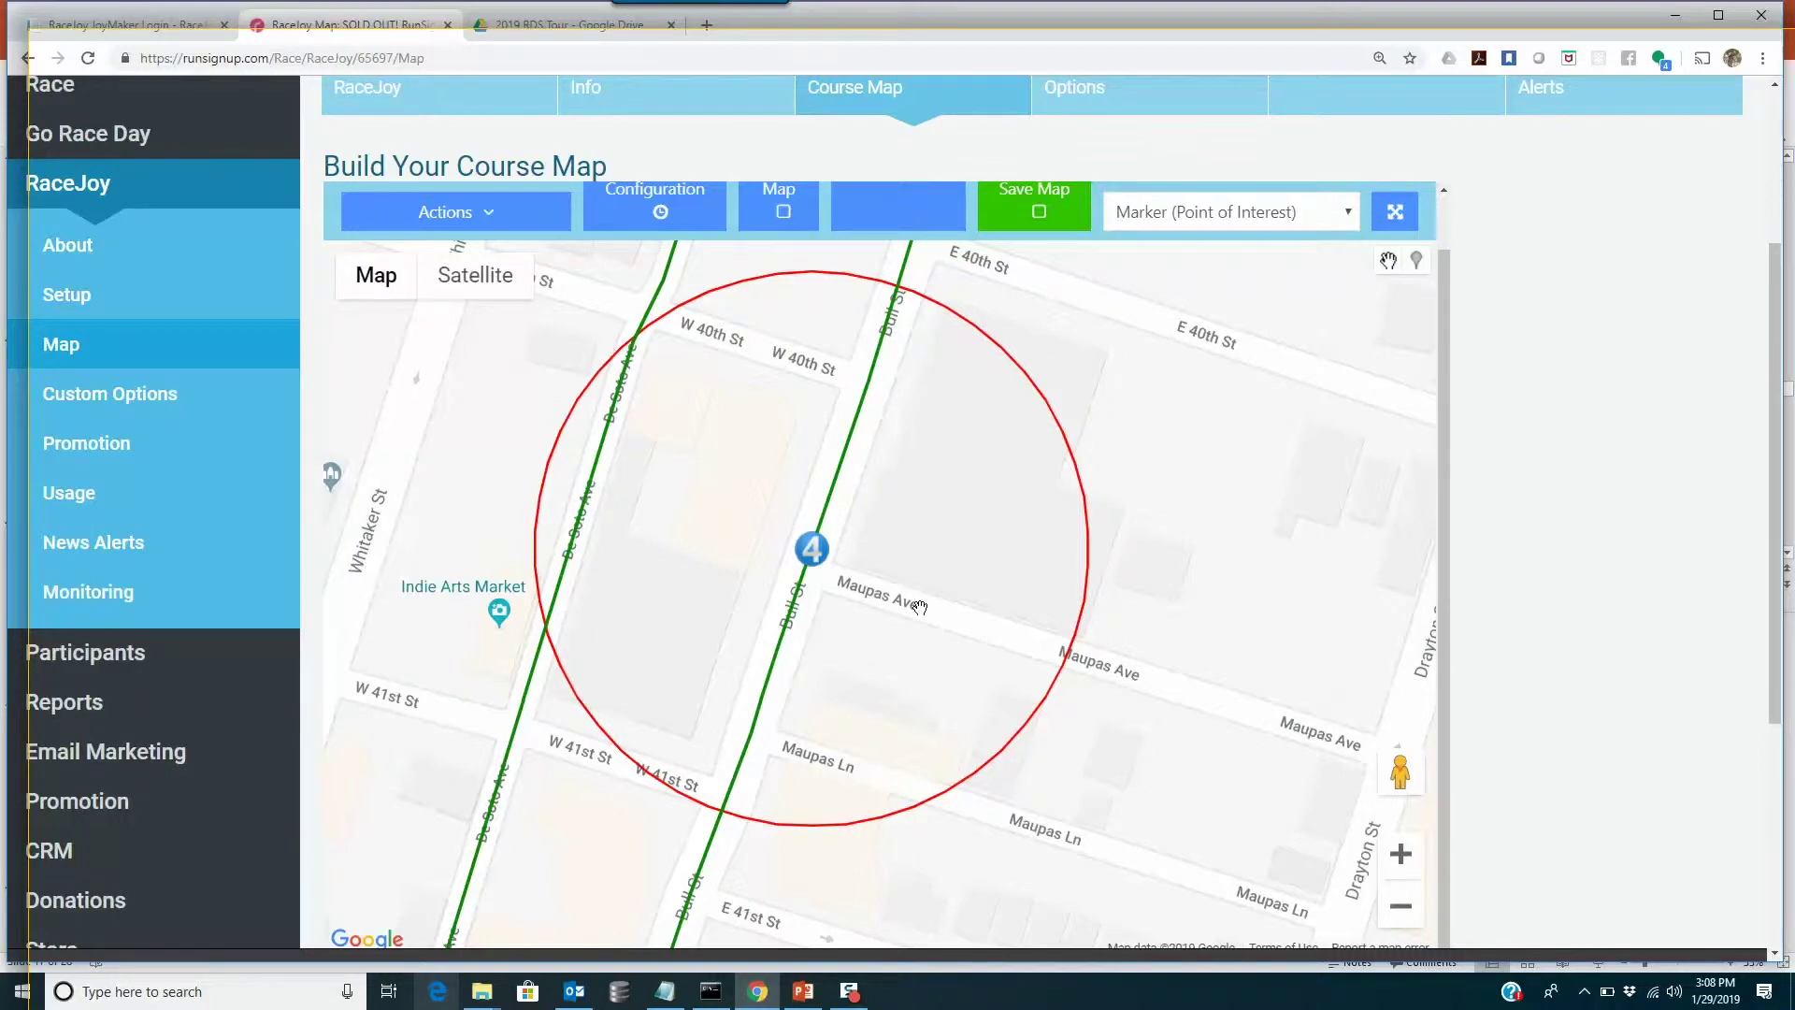
pyautogui.scroll(1, 919, 607)
pyautogui.scroll(-1, 916, 596)
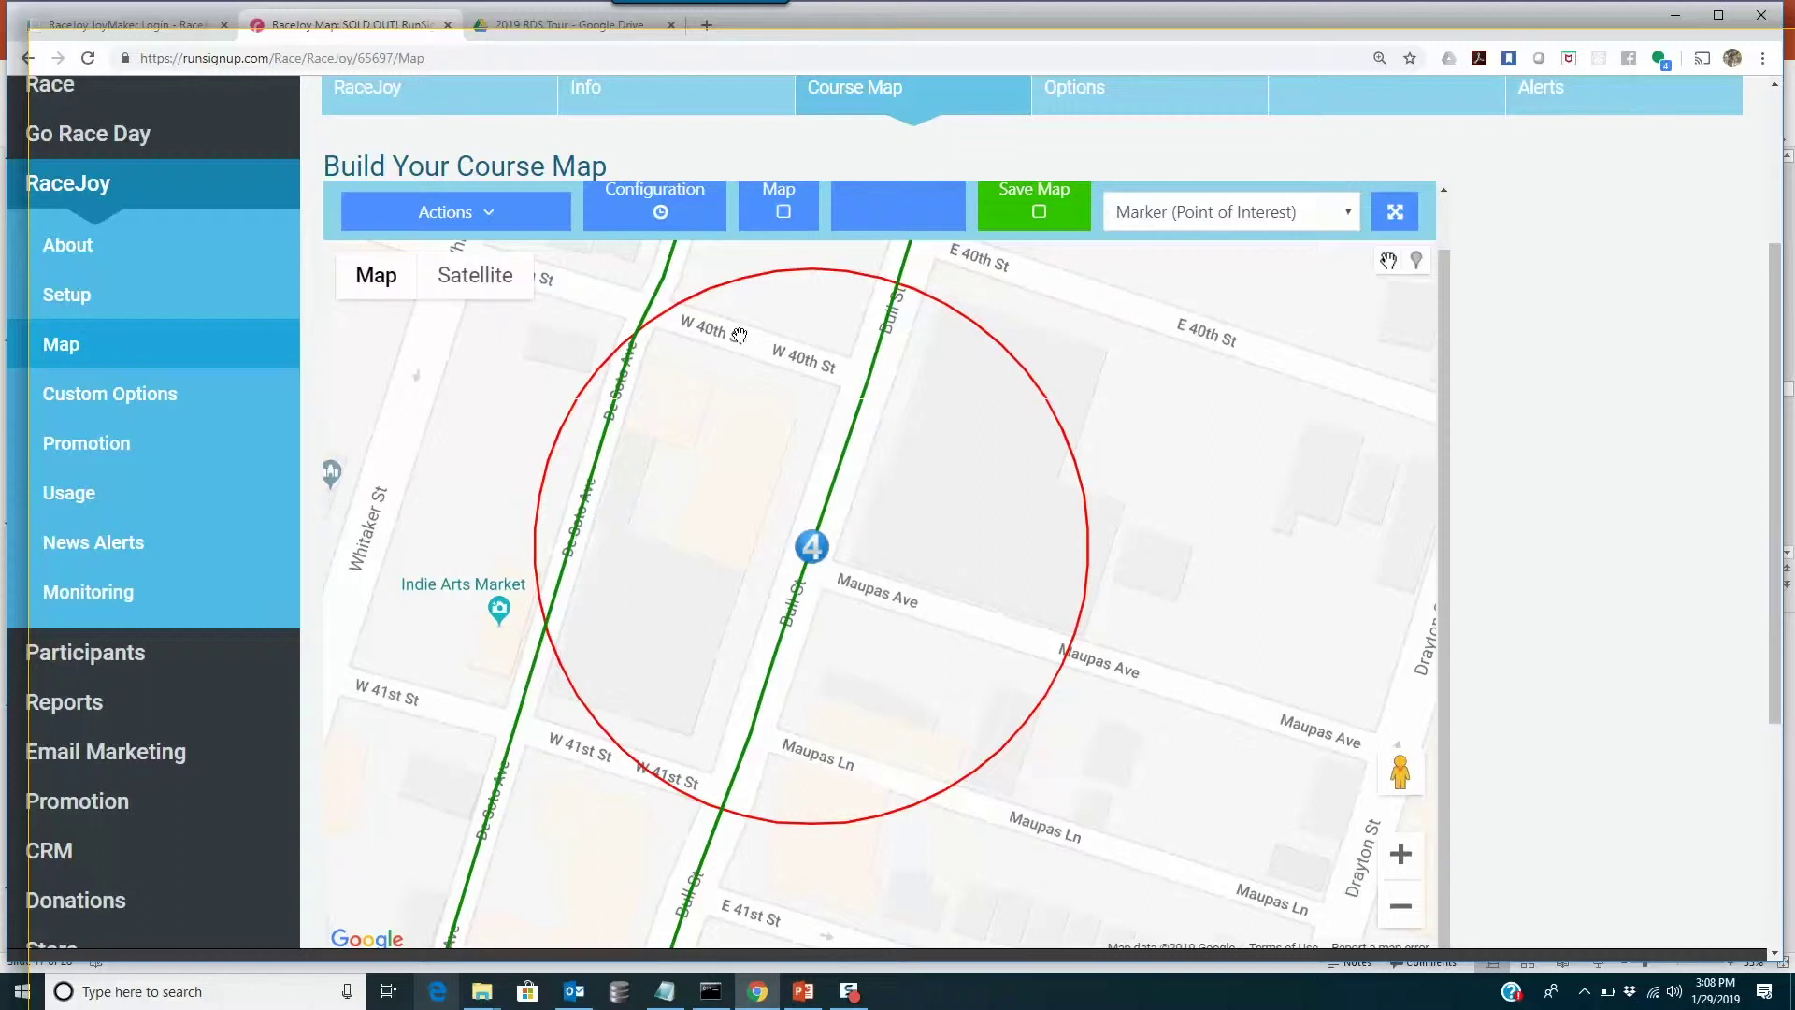
pyautogui.moveTo(731, 397); pyautogui.dragTo(726, 544)
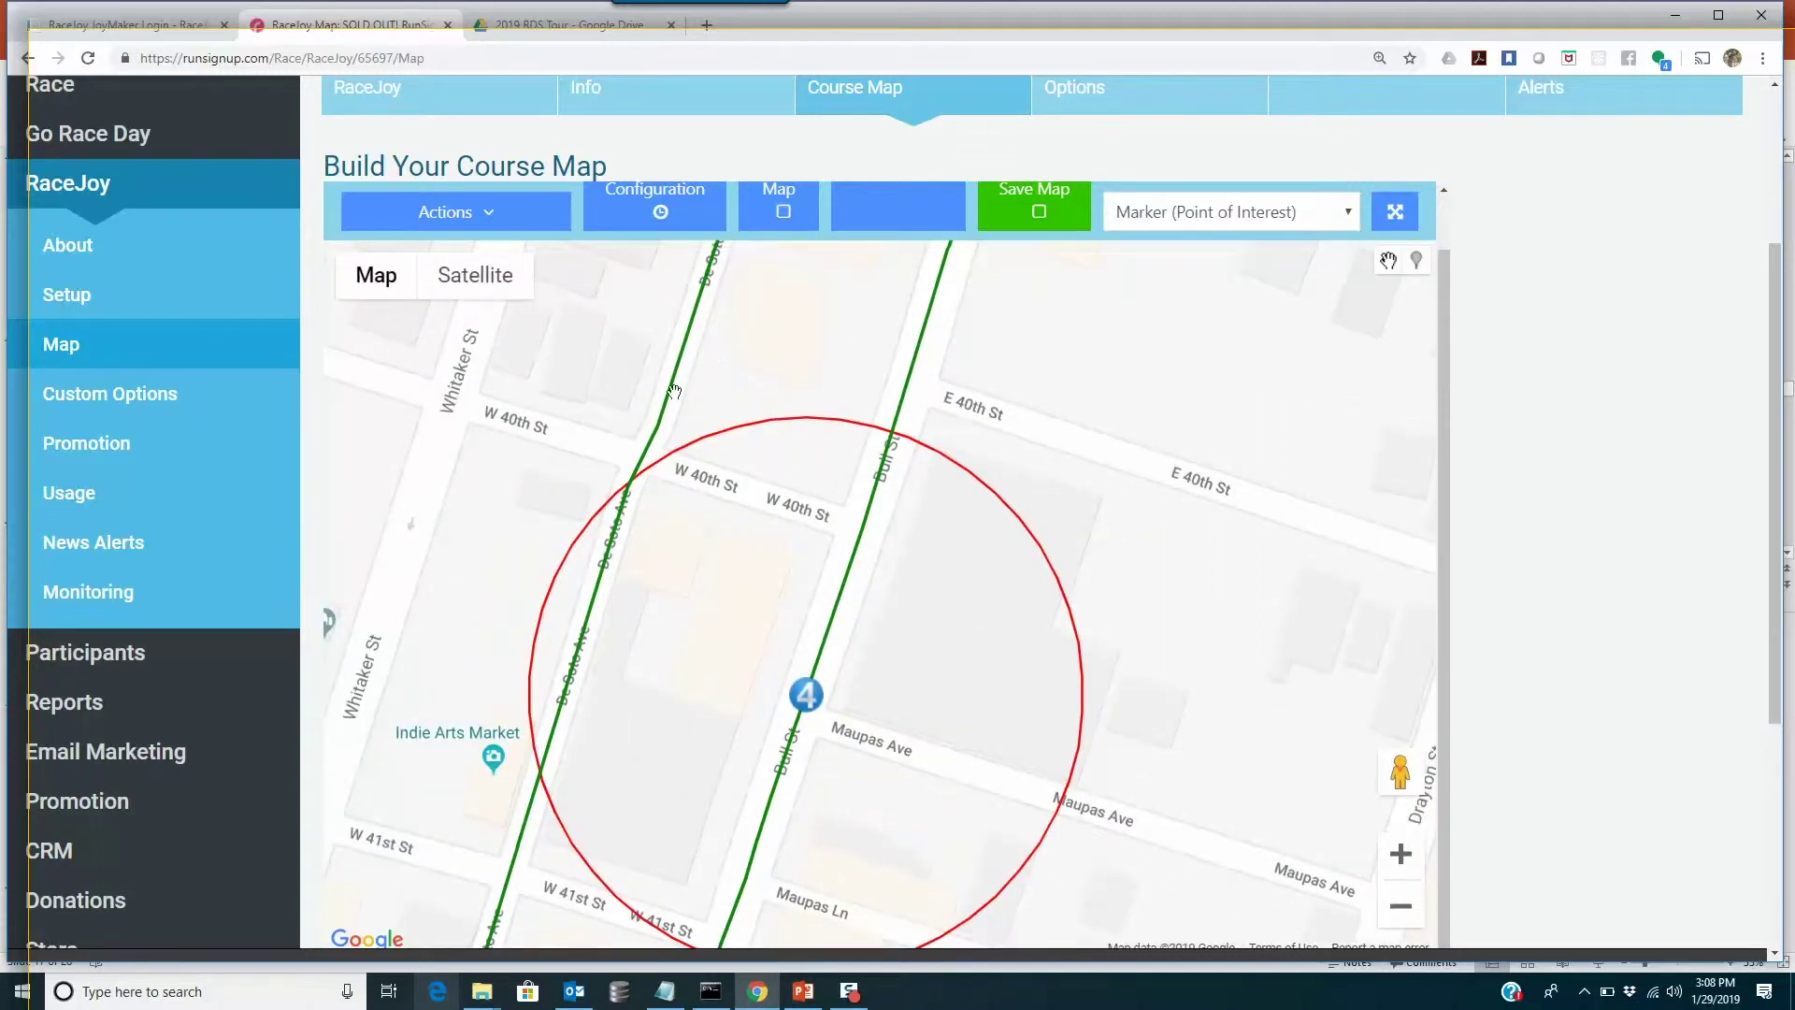
pyautogui.moveTo(640, 634); pyautogui.dragTo(765, 352)
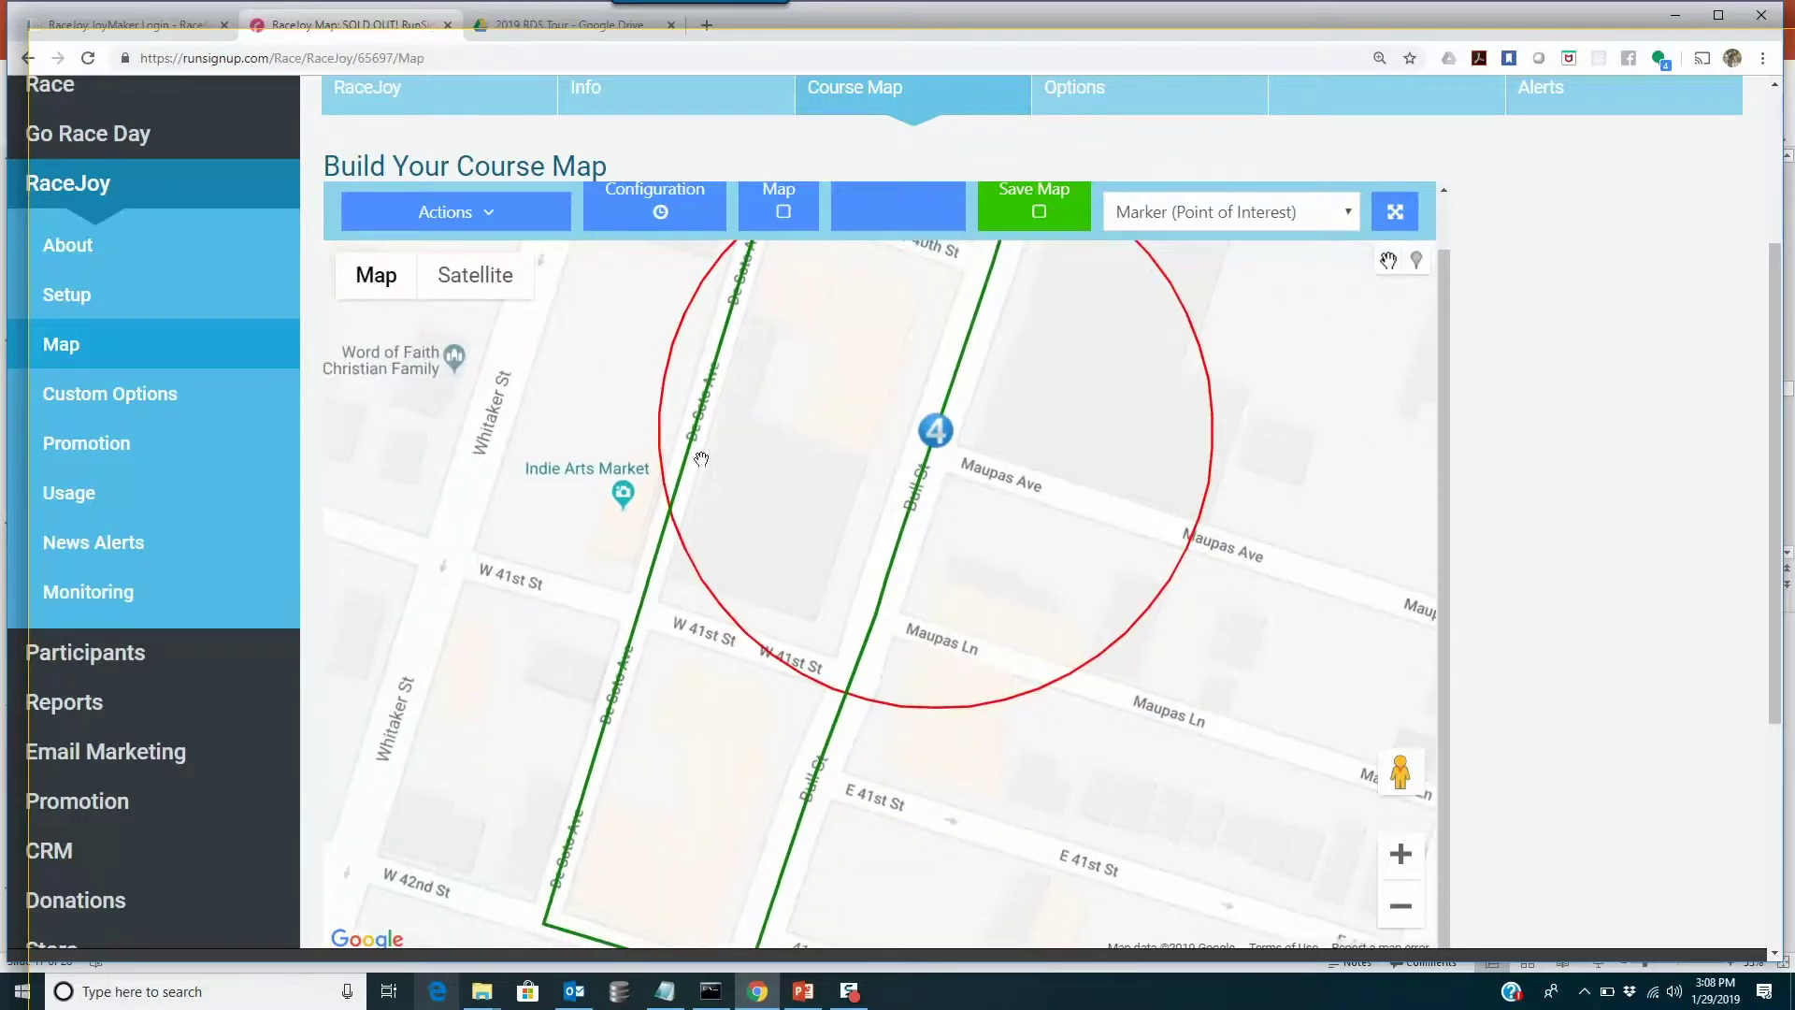
pyautogui.moveTo(820, 265); pyautogui.dragTo(752, 411)
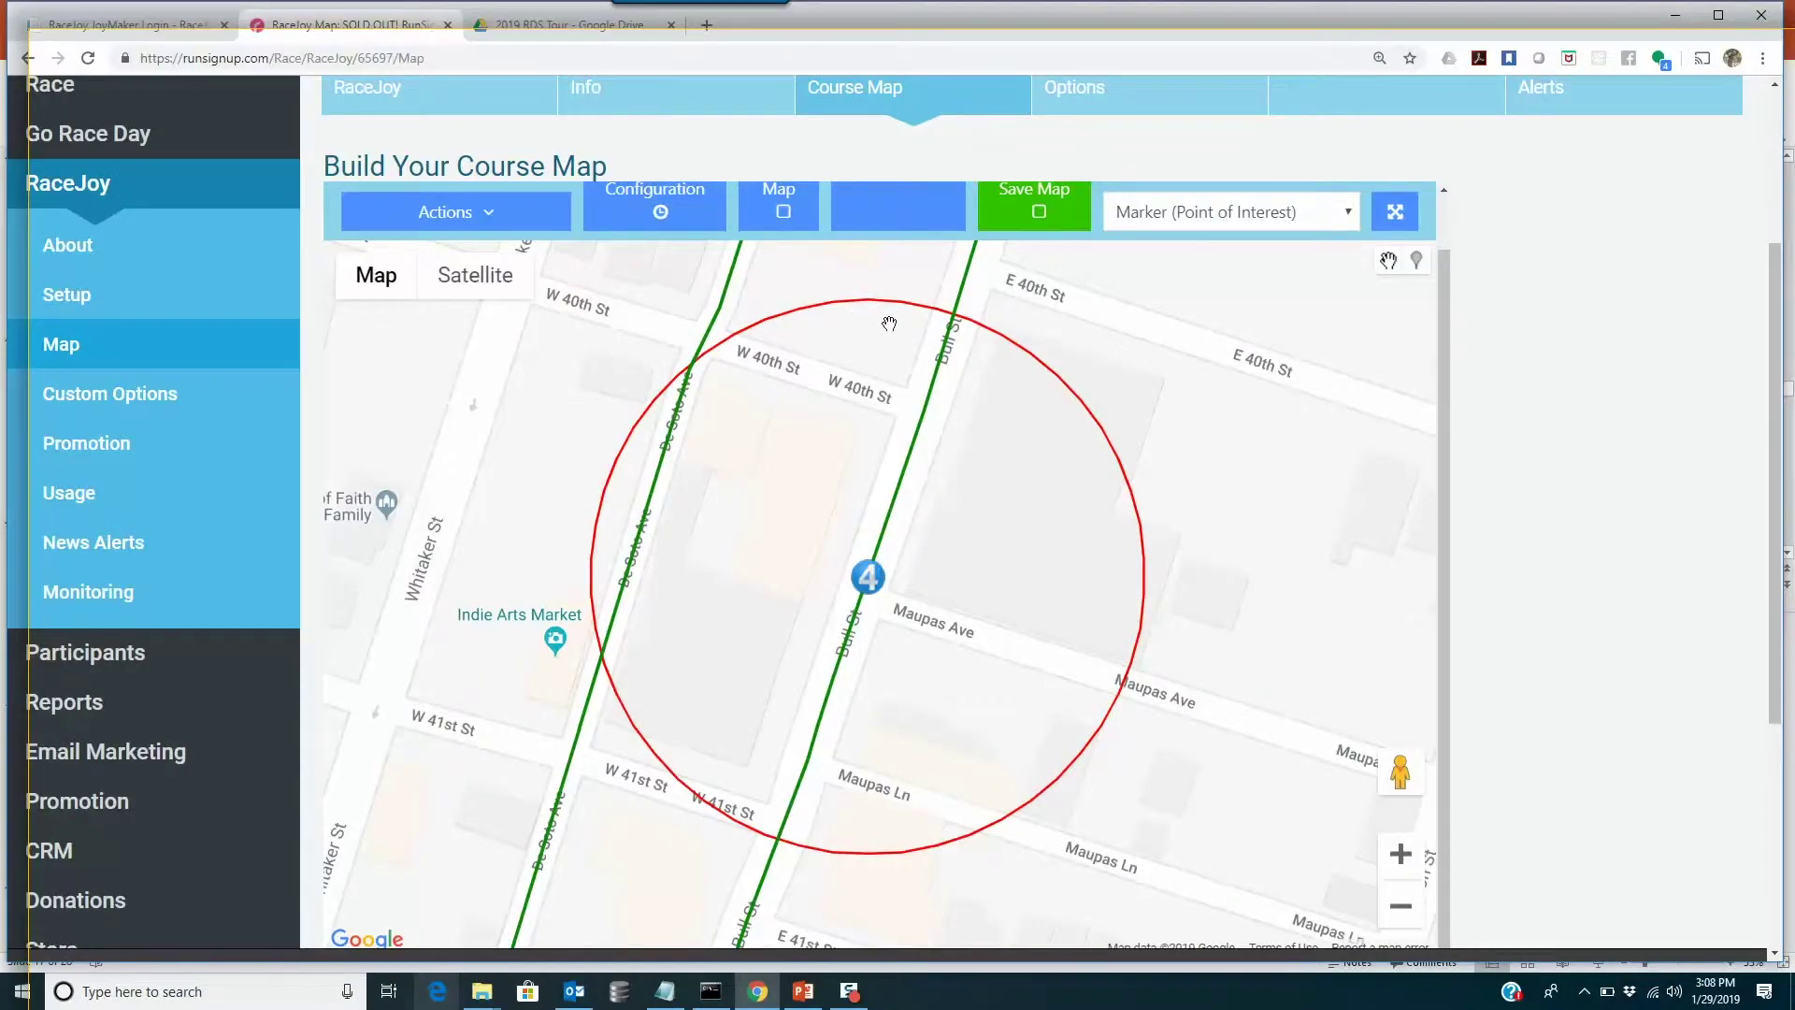
# Step: Reduce the MILE-4 point radius so its circle clears the De Soto Ave path, and save the timing point configuration
pyautogui.click(662, 213)
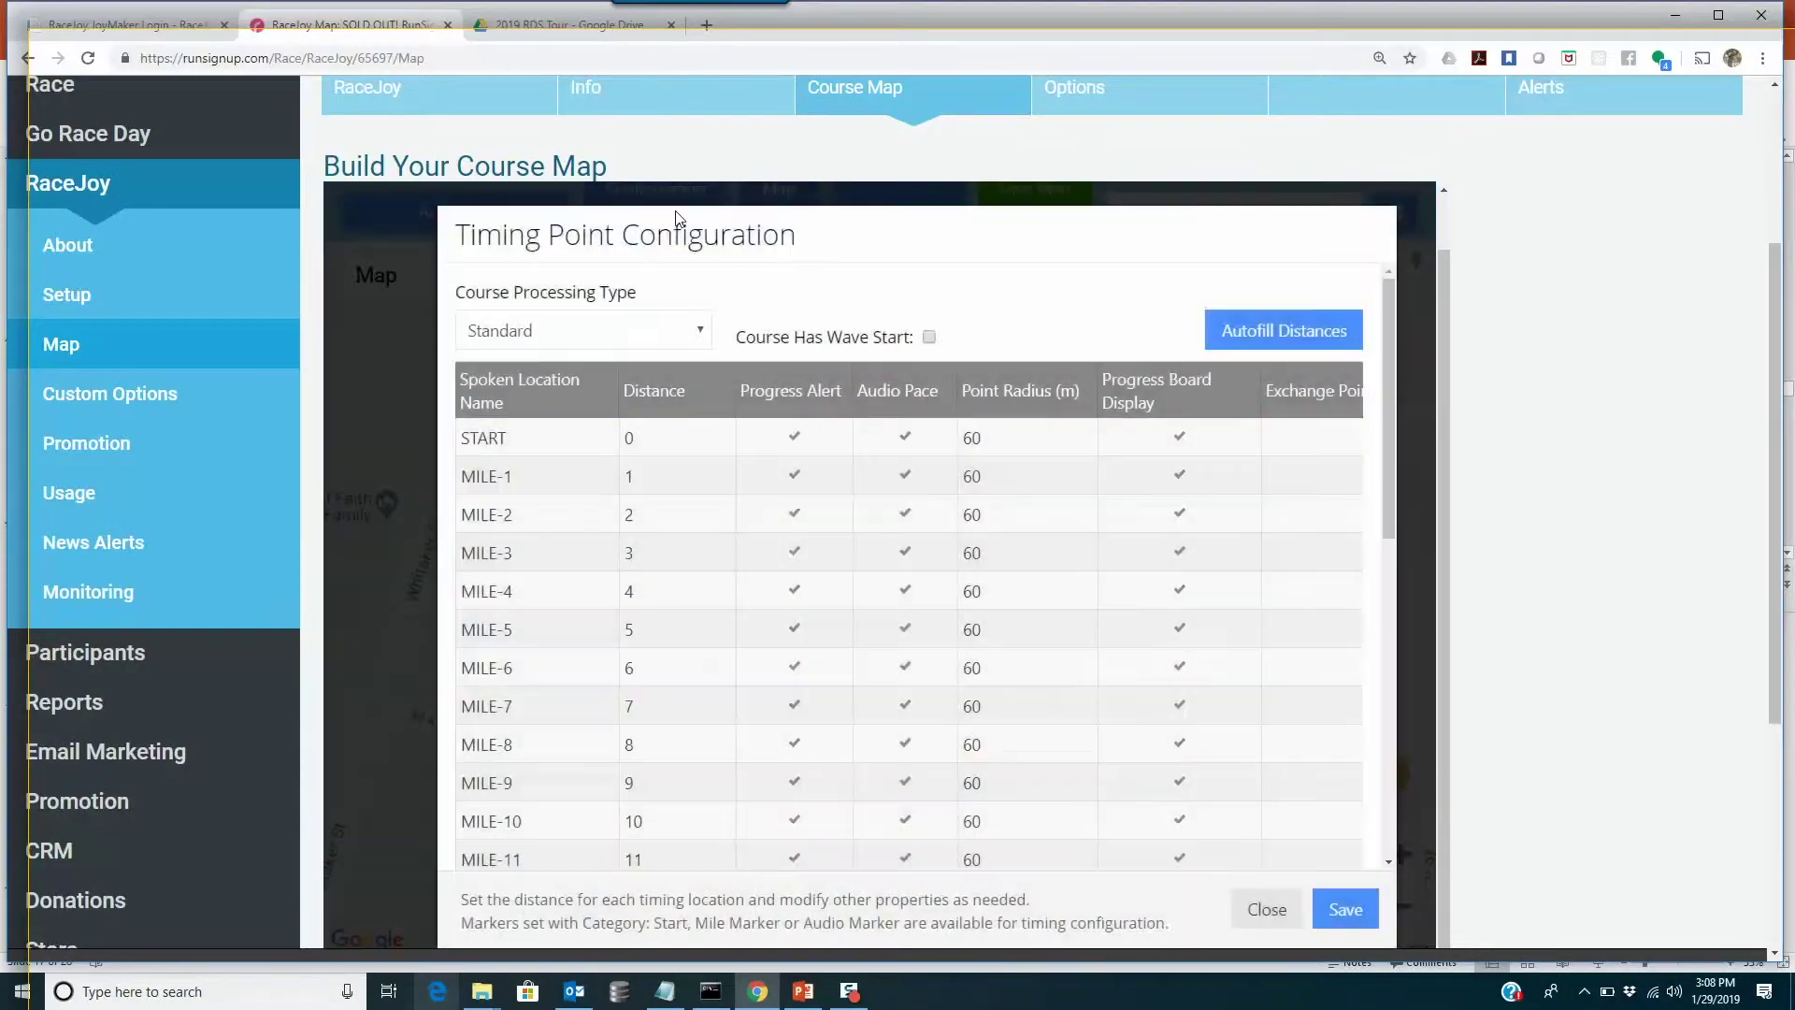
pyautogui.click(982, 594)
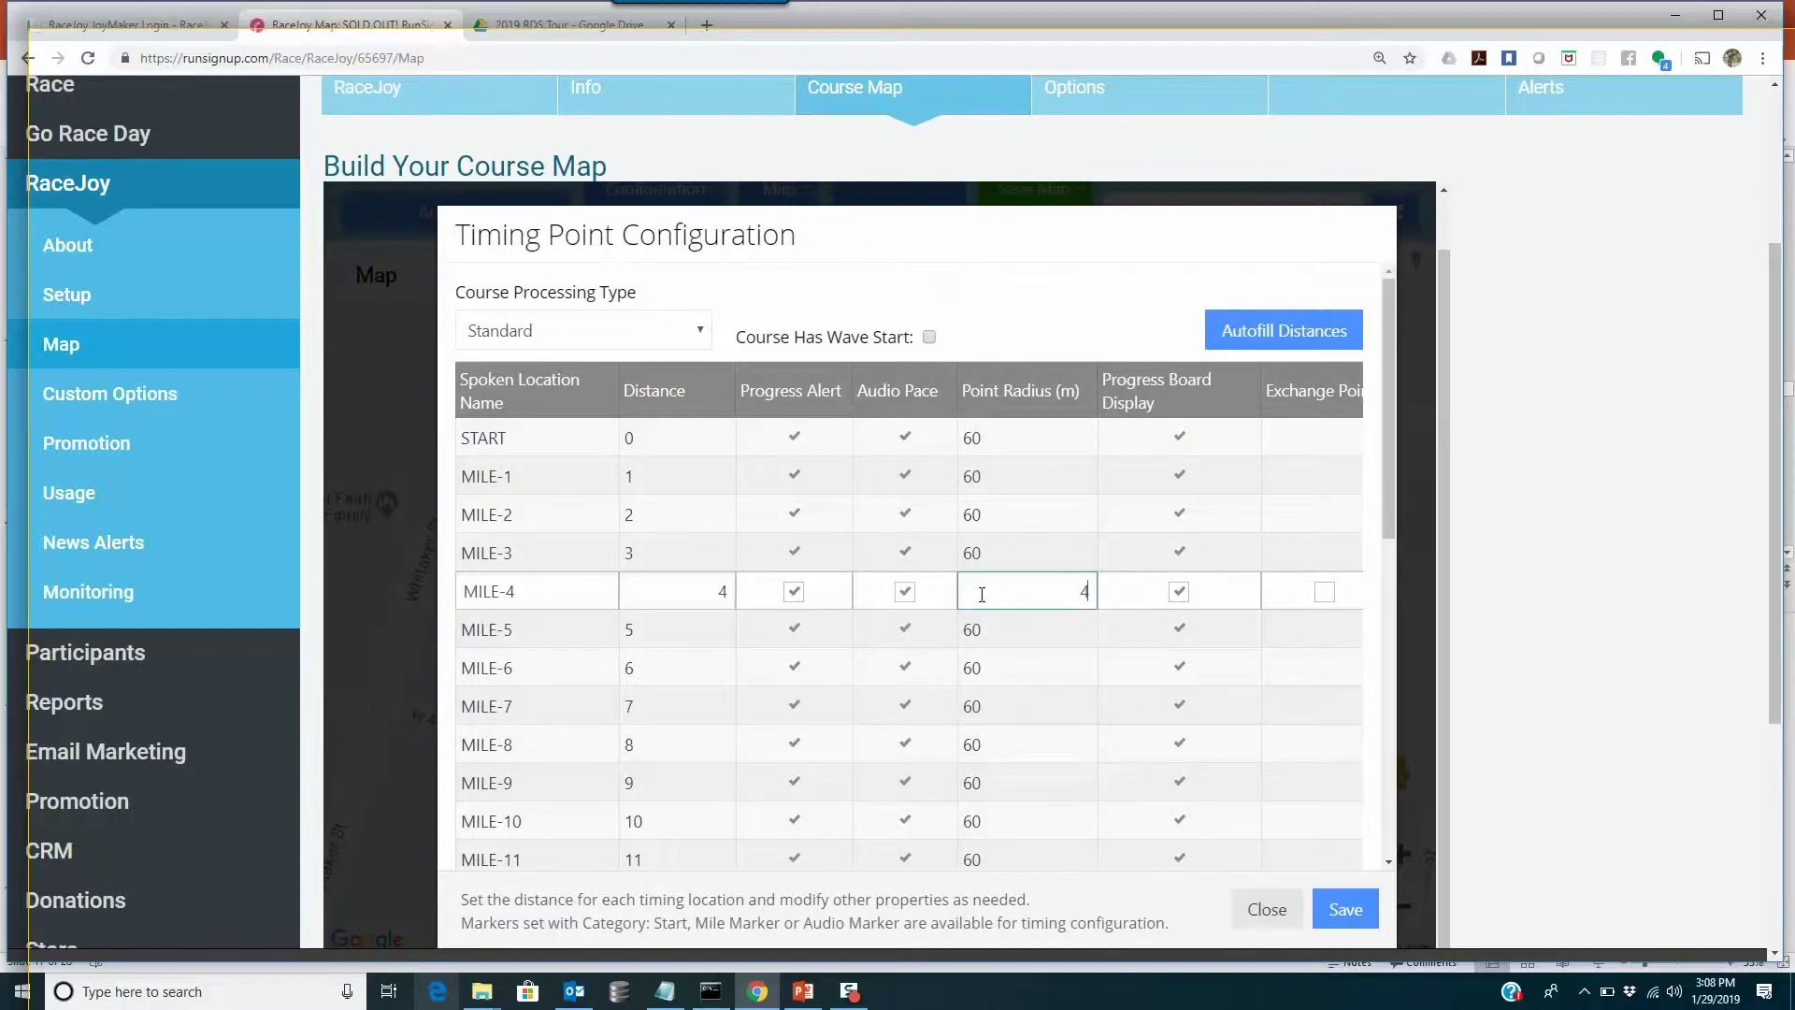
pyautogui.click(1360, 918)
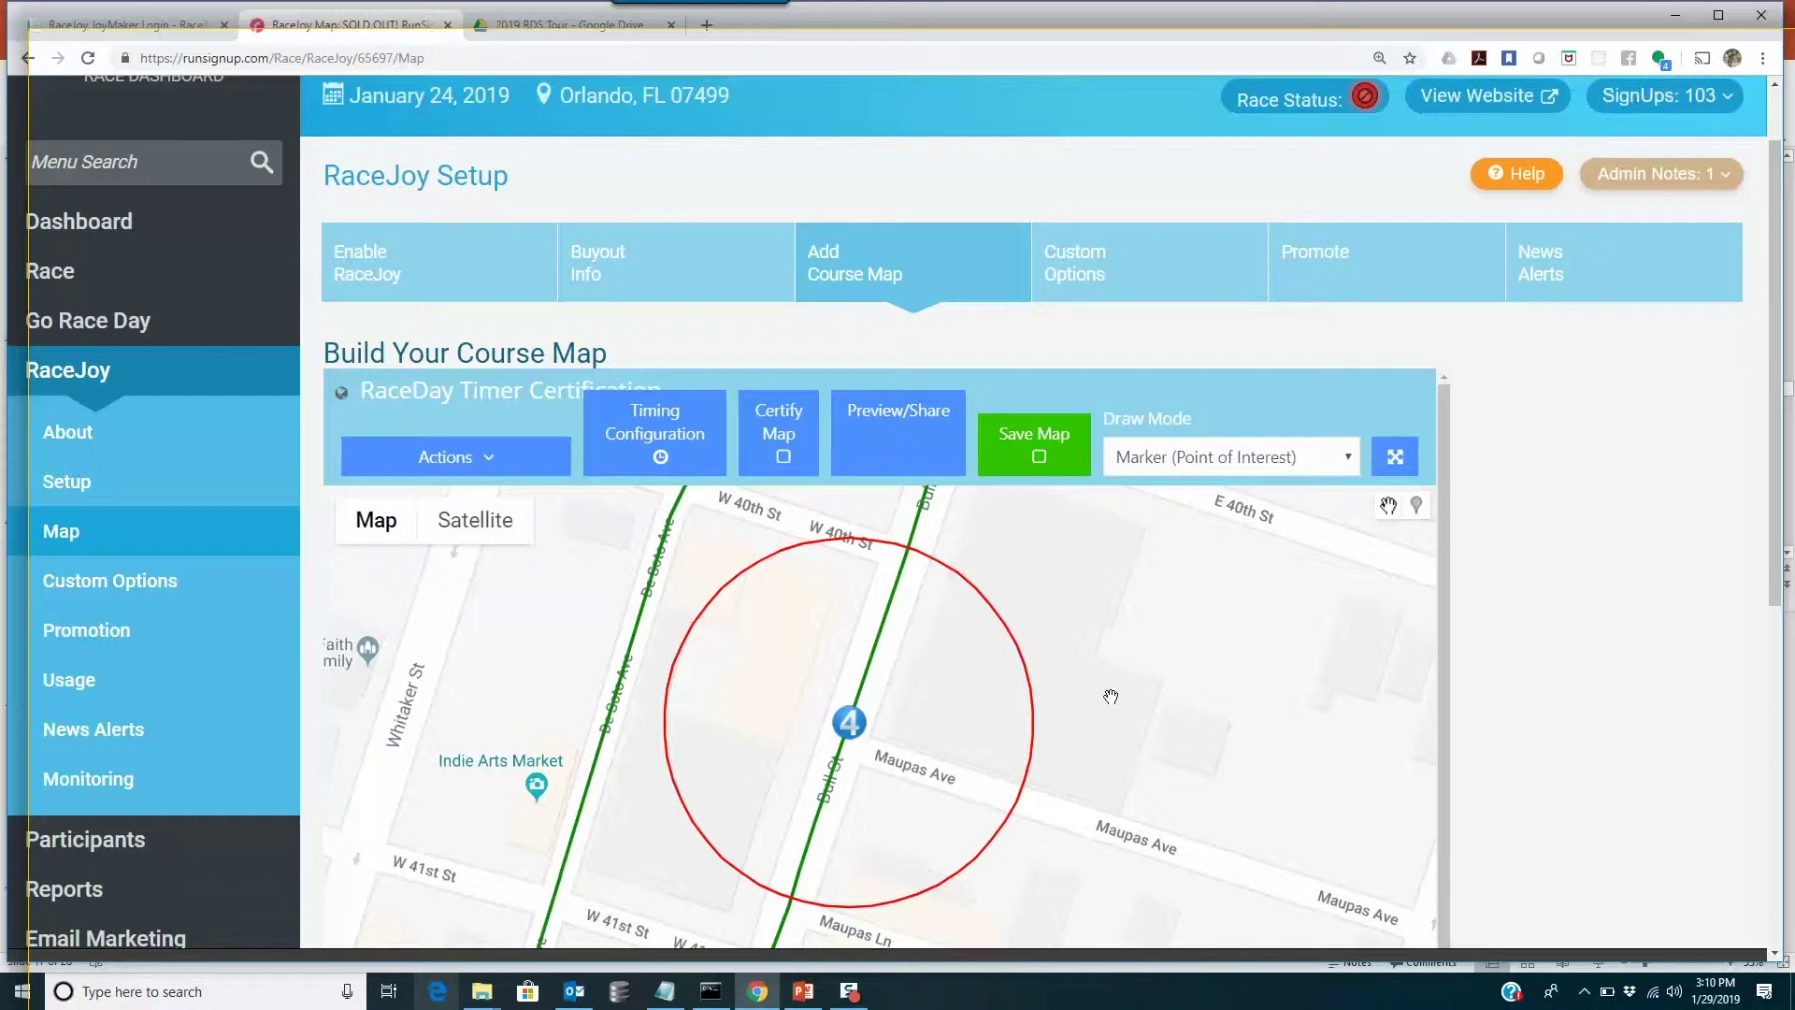
# Step: Examine the course south of mile 4, from mile 6 past the Daffin Park loop to mile 8, for closely spaced legs
pyautogui.scroll(-3, 1598, 649)
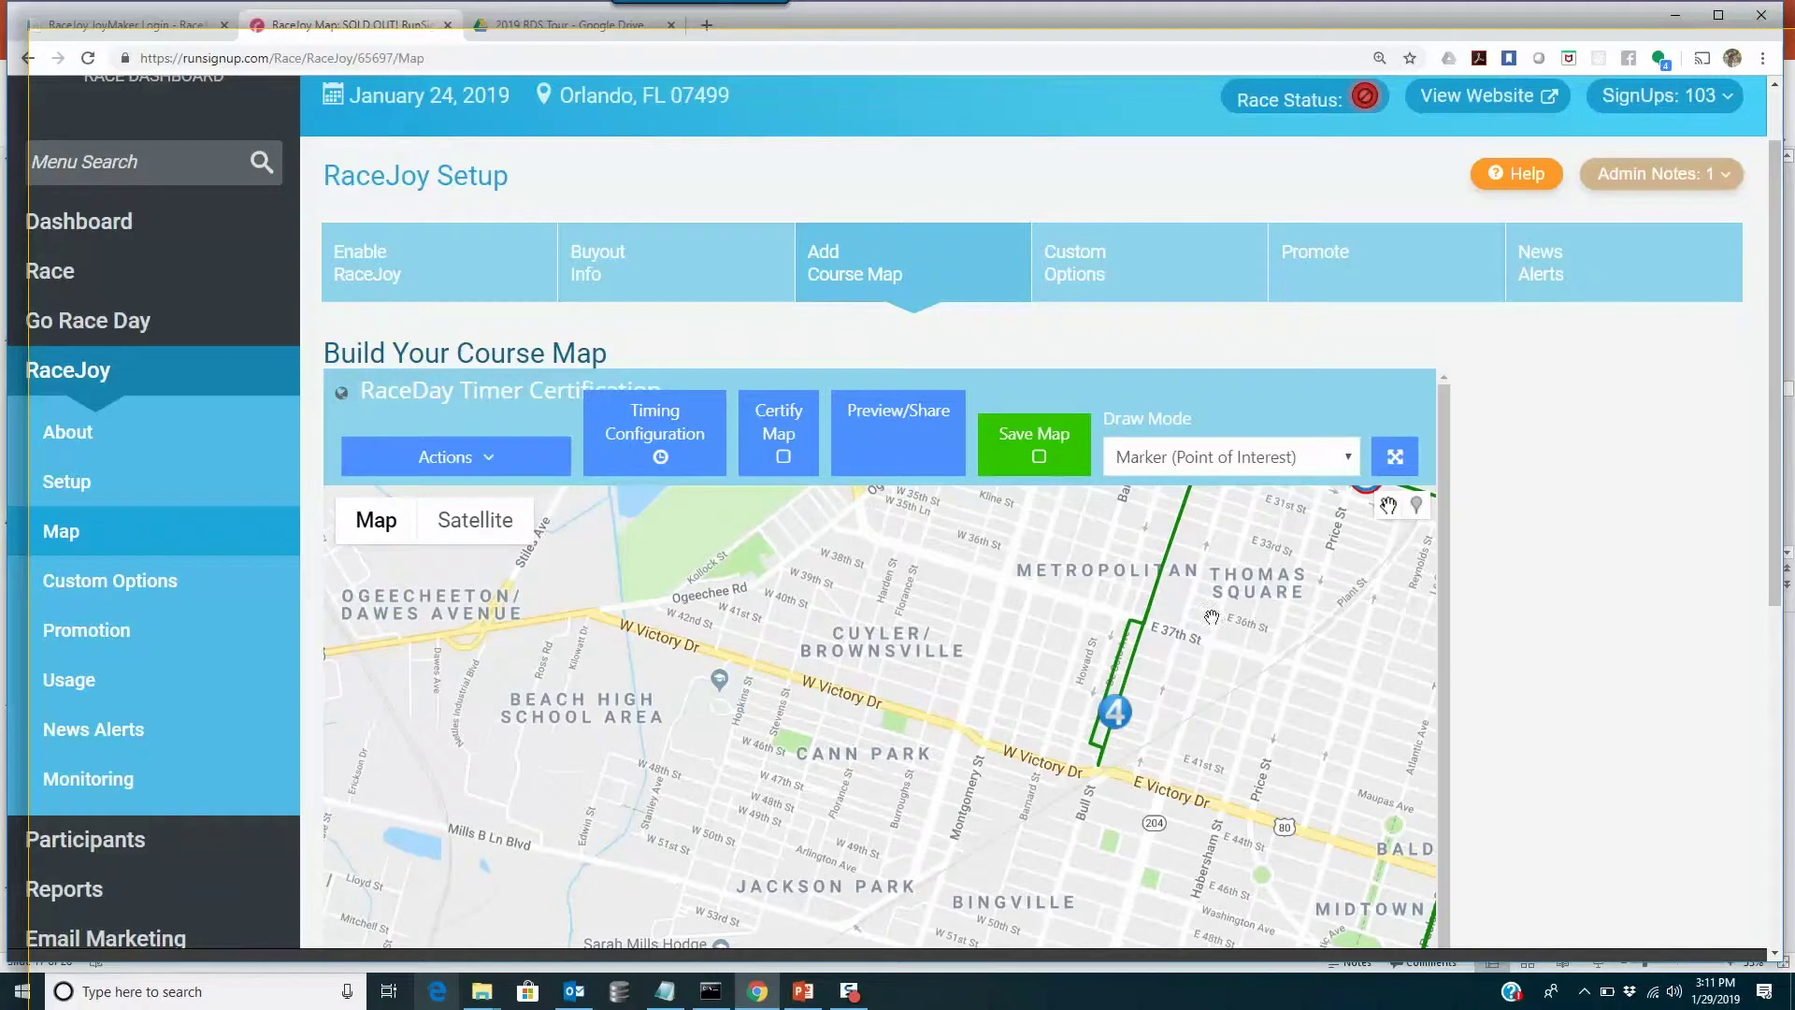
pyautogui.moveTo(1211, 617); pyautogui.dragTo(1015, 649)
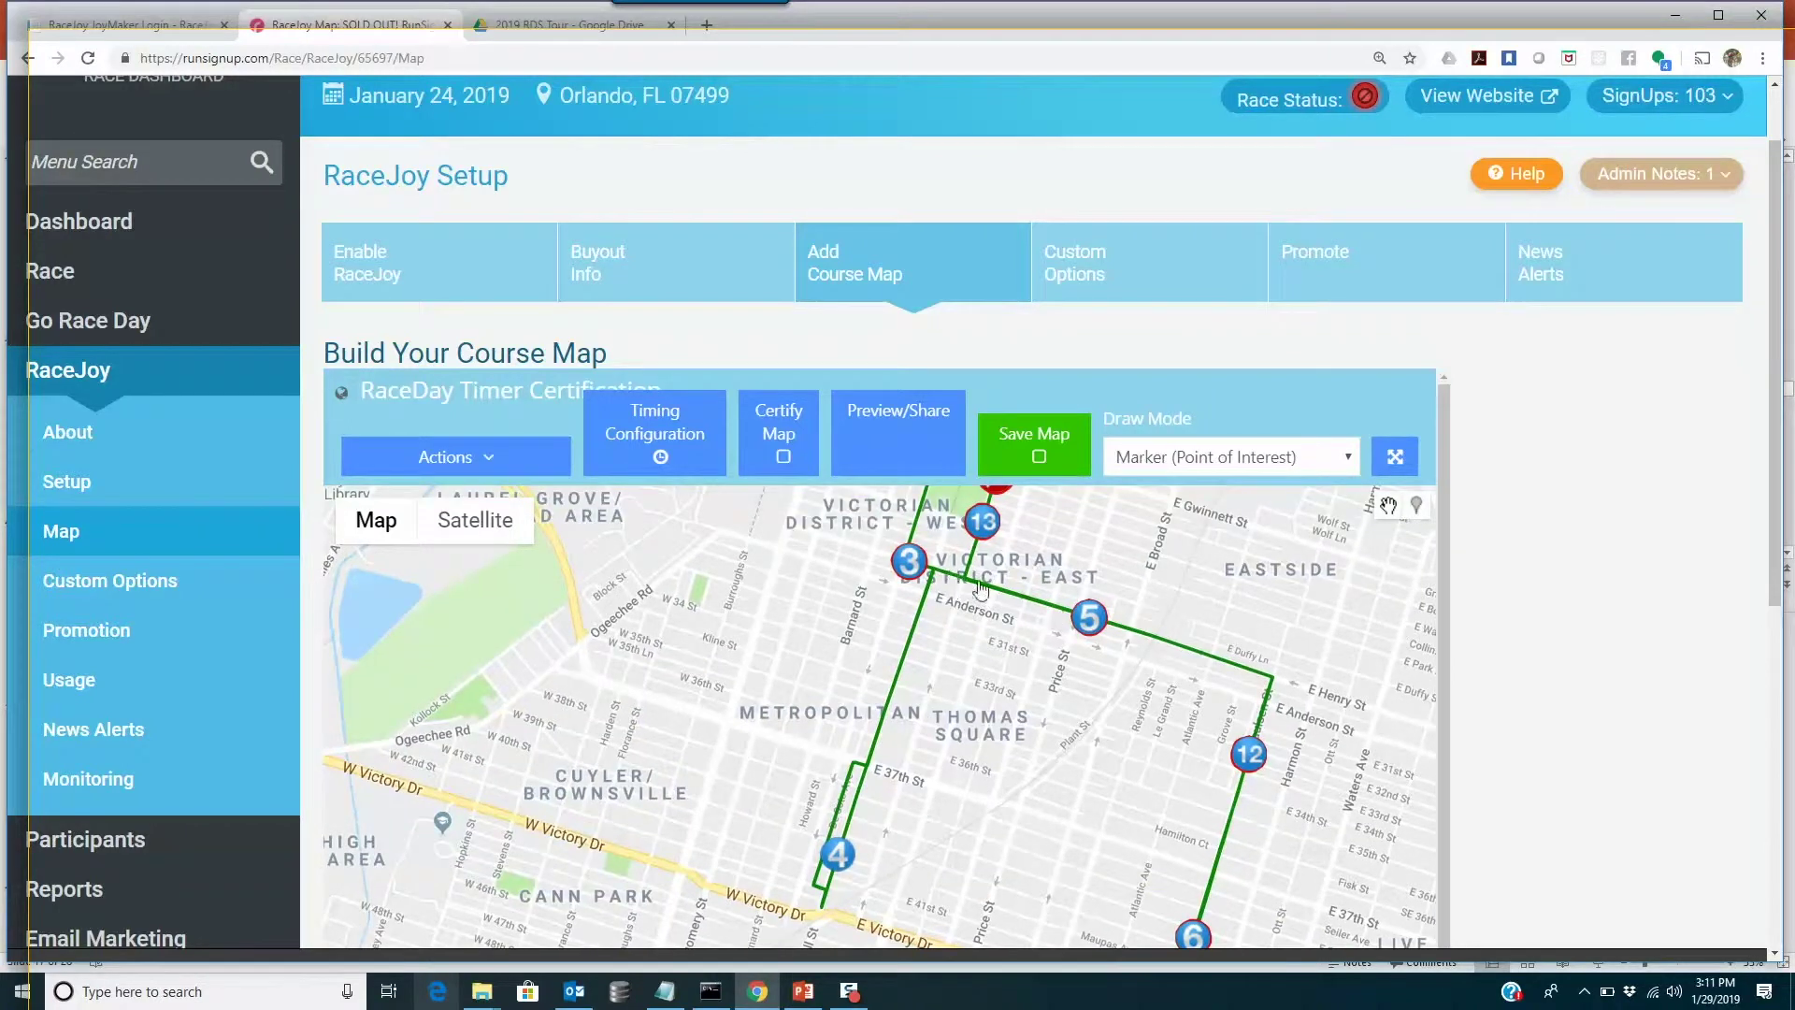
pyautogui.moveTo(1177, 728); pyautogui.dragTo(1107, 511)
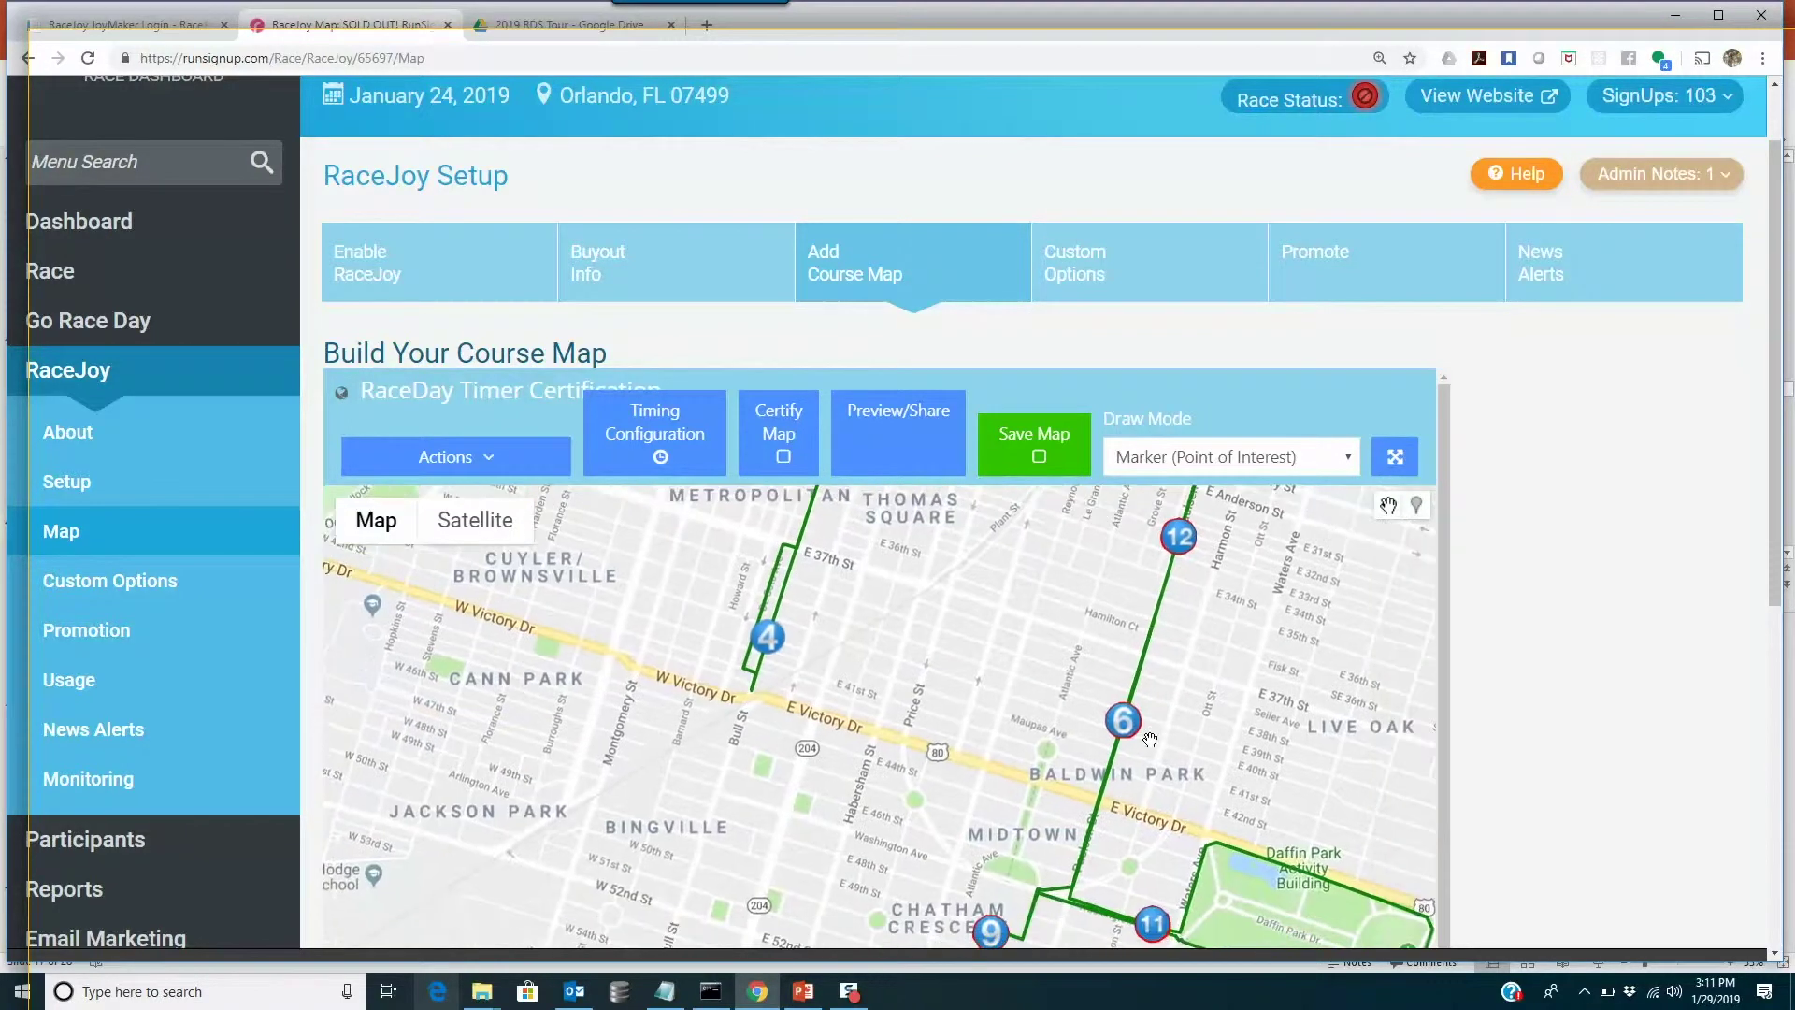
pyautogui.moveTo(1038, 790); pyautogui.dragTo(1089, 690)
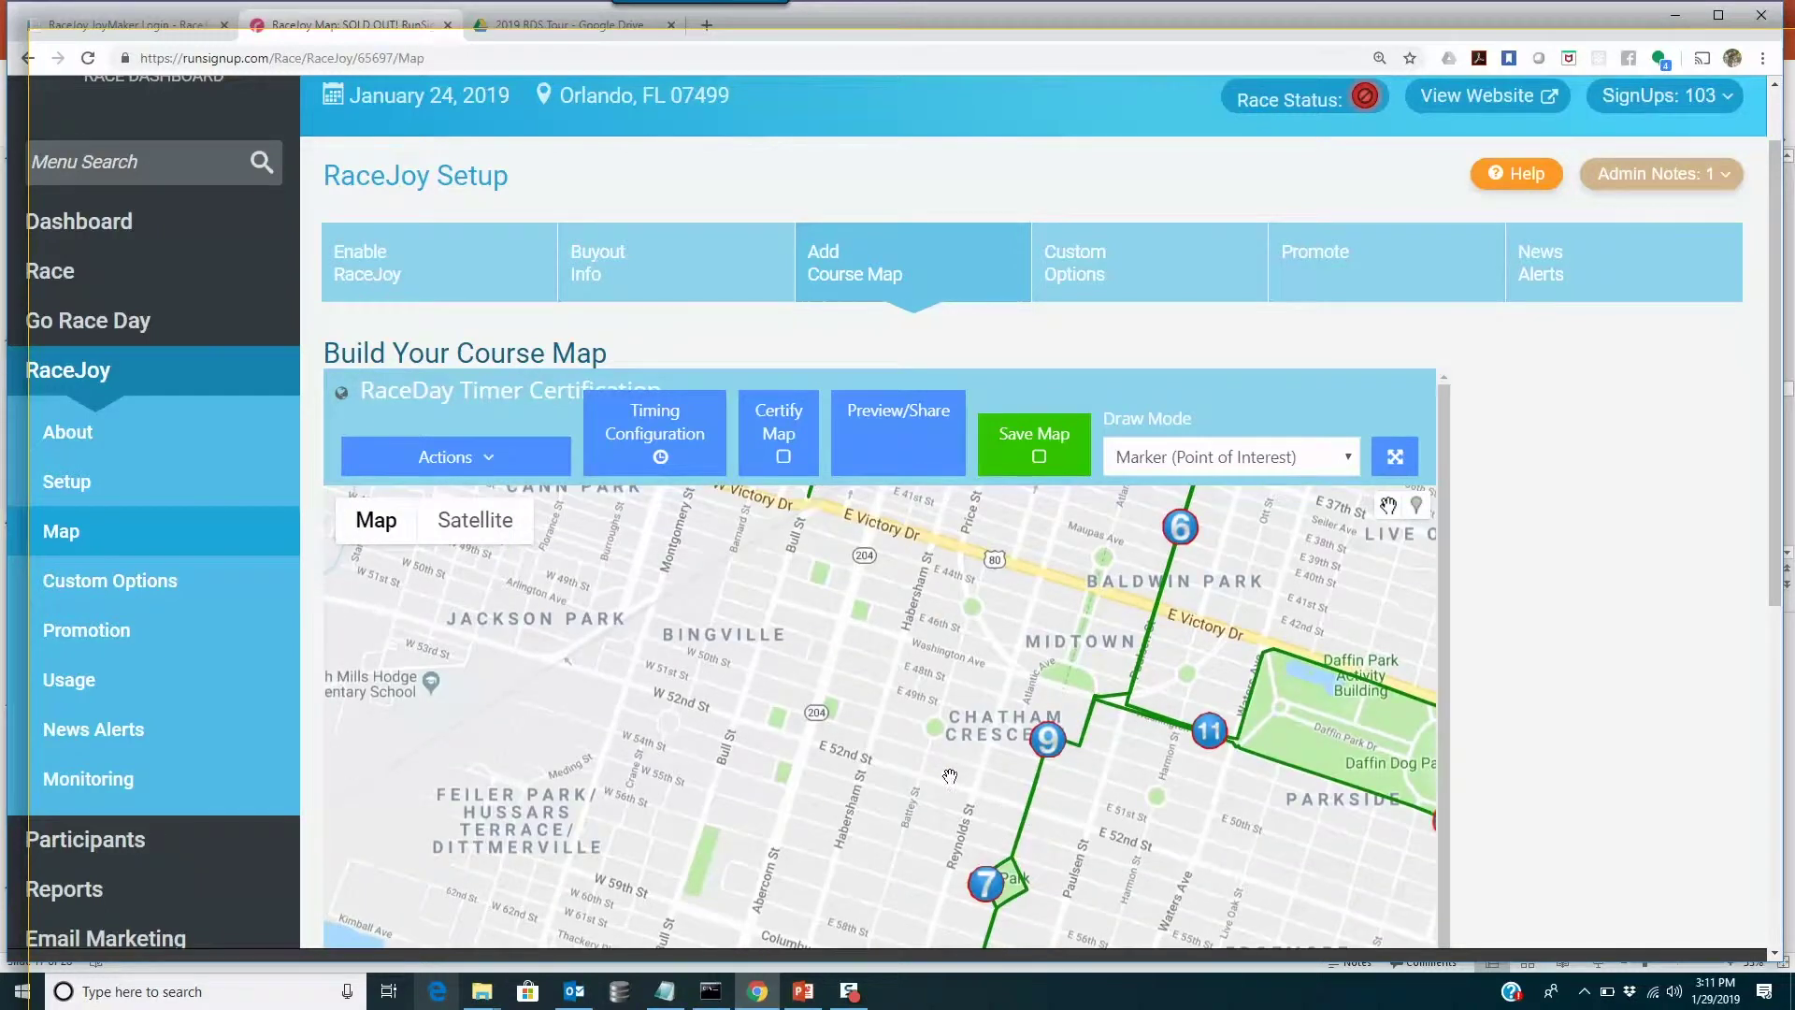
pyautogui.moveTo(977, 918); pyautogui.dragTo(996, 791)
pyautogui.moveTo(908, 842); pyautogui.dragTo(905, 715)
pyautogui.scroll(1, 1131, 682)
pyautogui.scroll(-2, 1130, 682)
pyautogui.moveTo(1217, 596); pyautogui.dragTo(1111, 685)
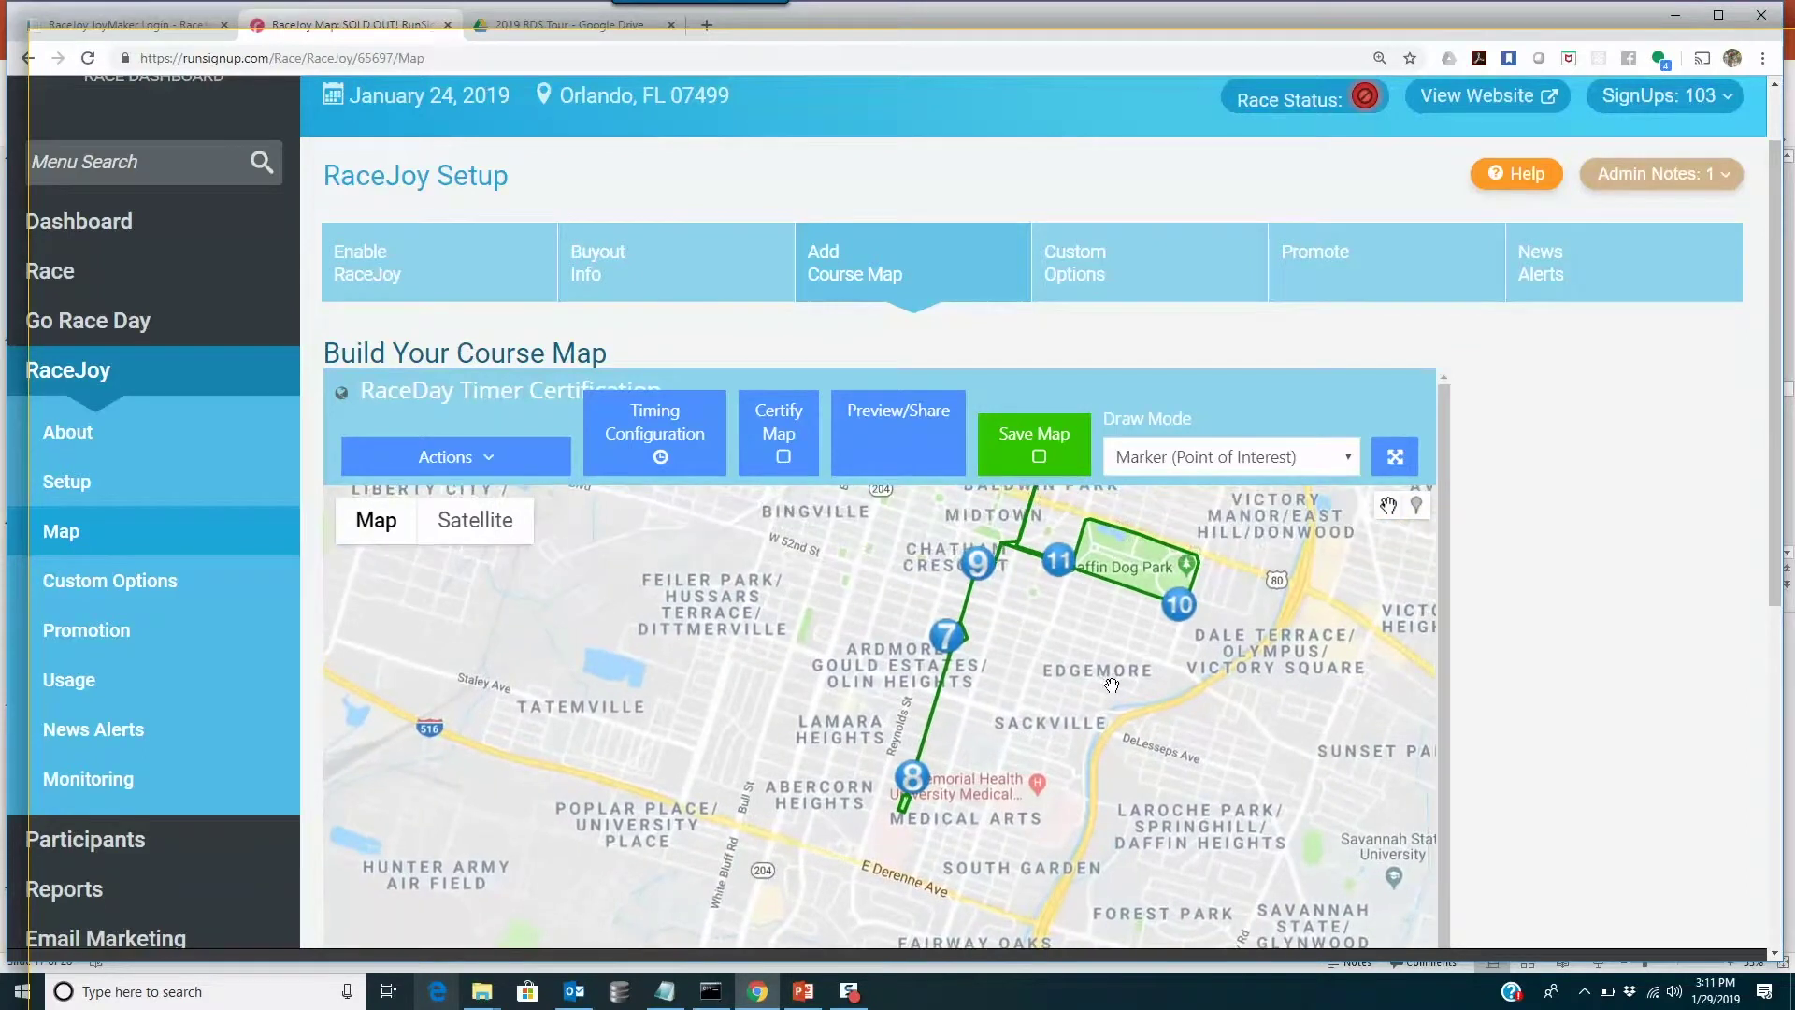
pyautogui.scroll(-1, 1115, 686)
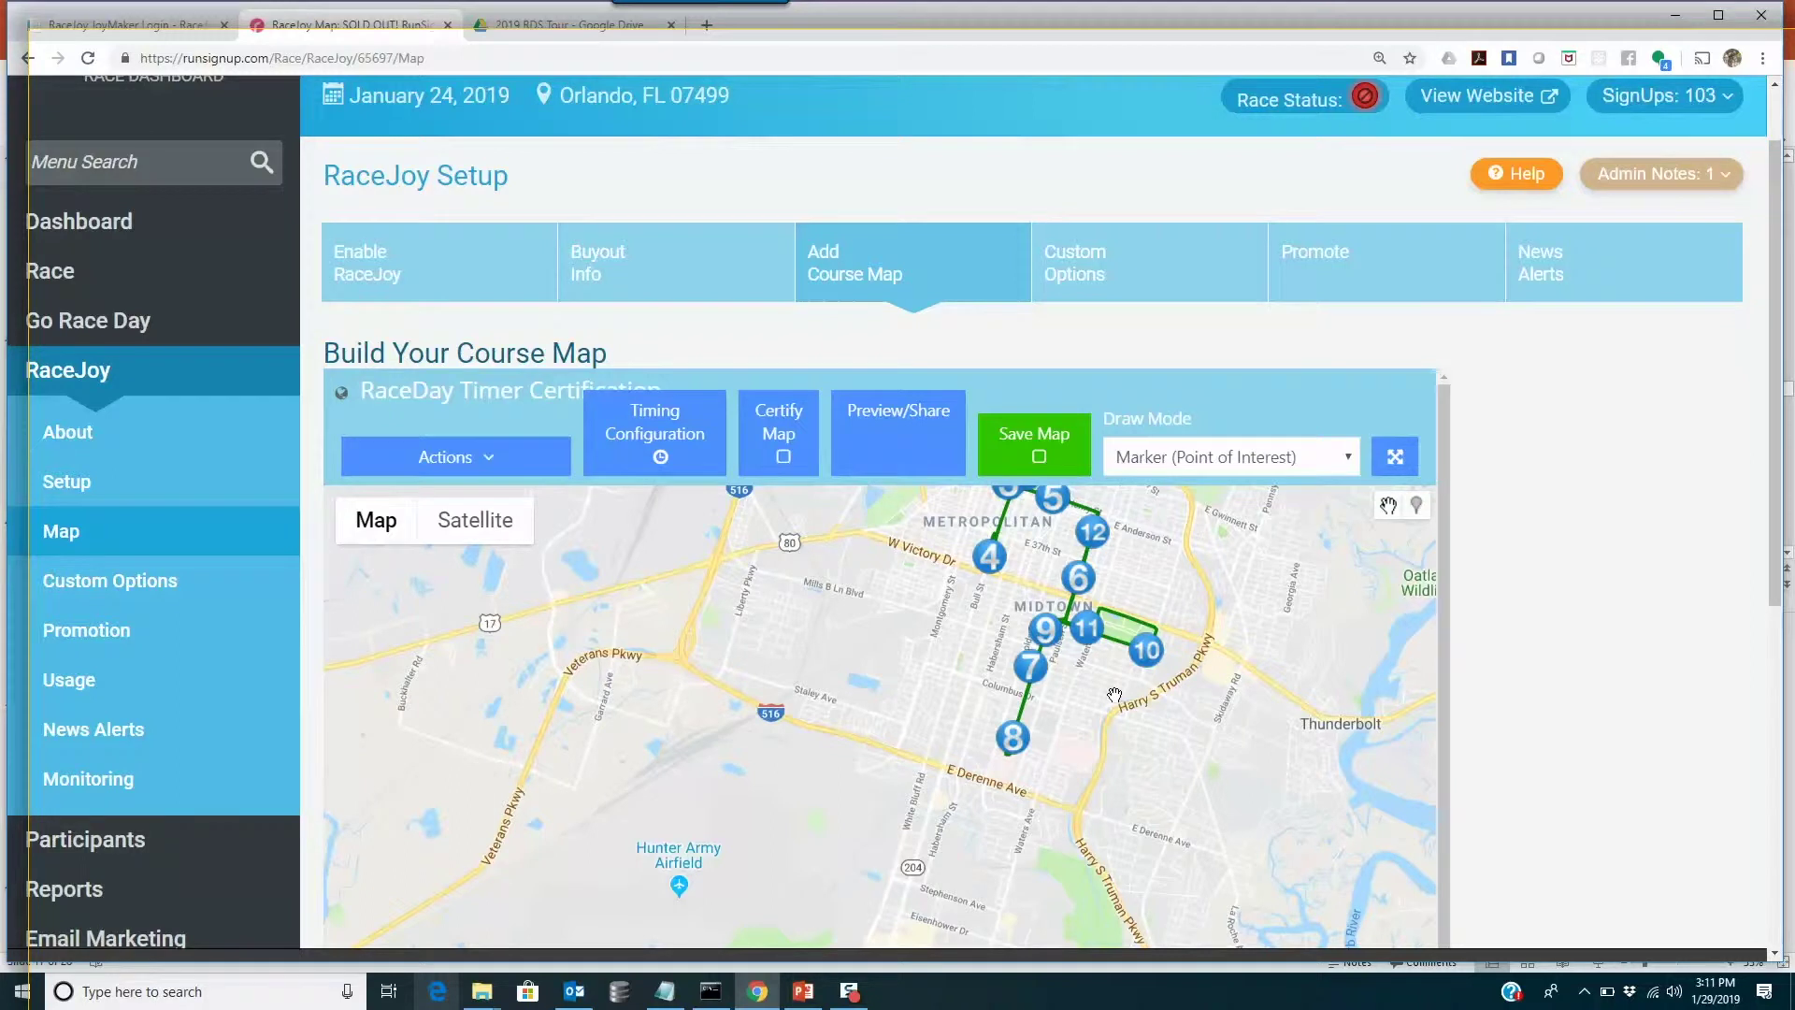
pyautogui.scroll(1, 1115, 695)
pyautogui.moveTo(1114, 694); pyautogui.dragTo(1019, 714)
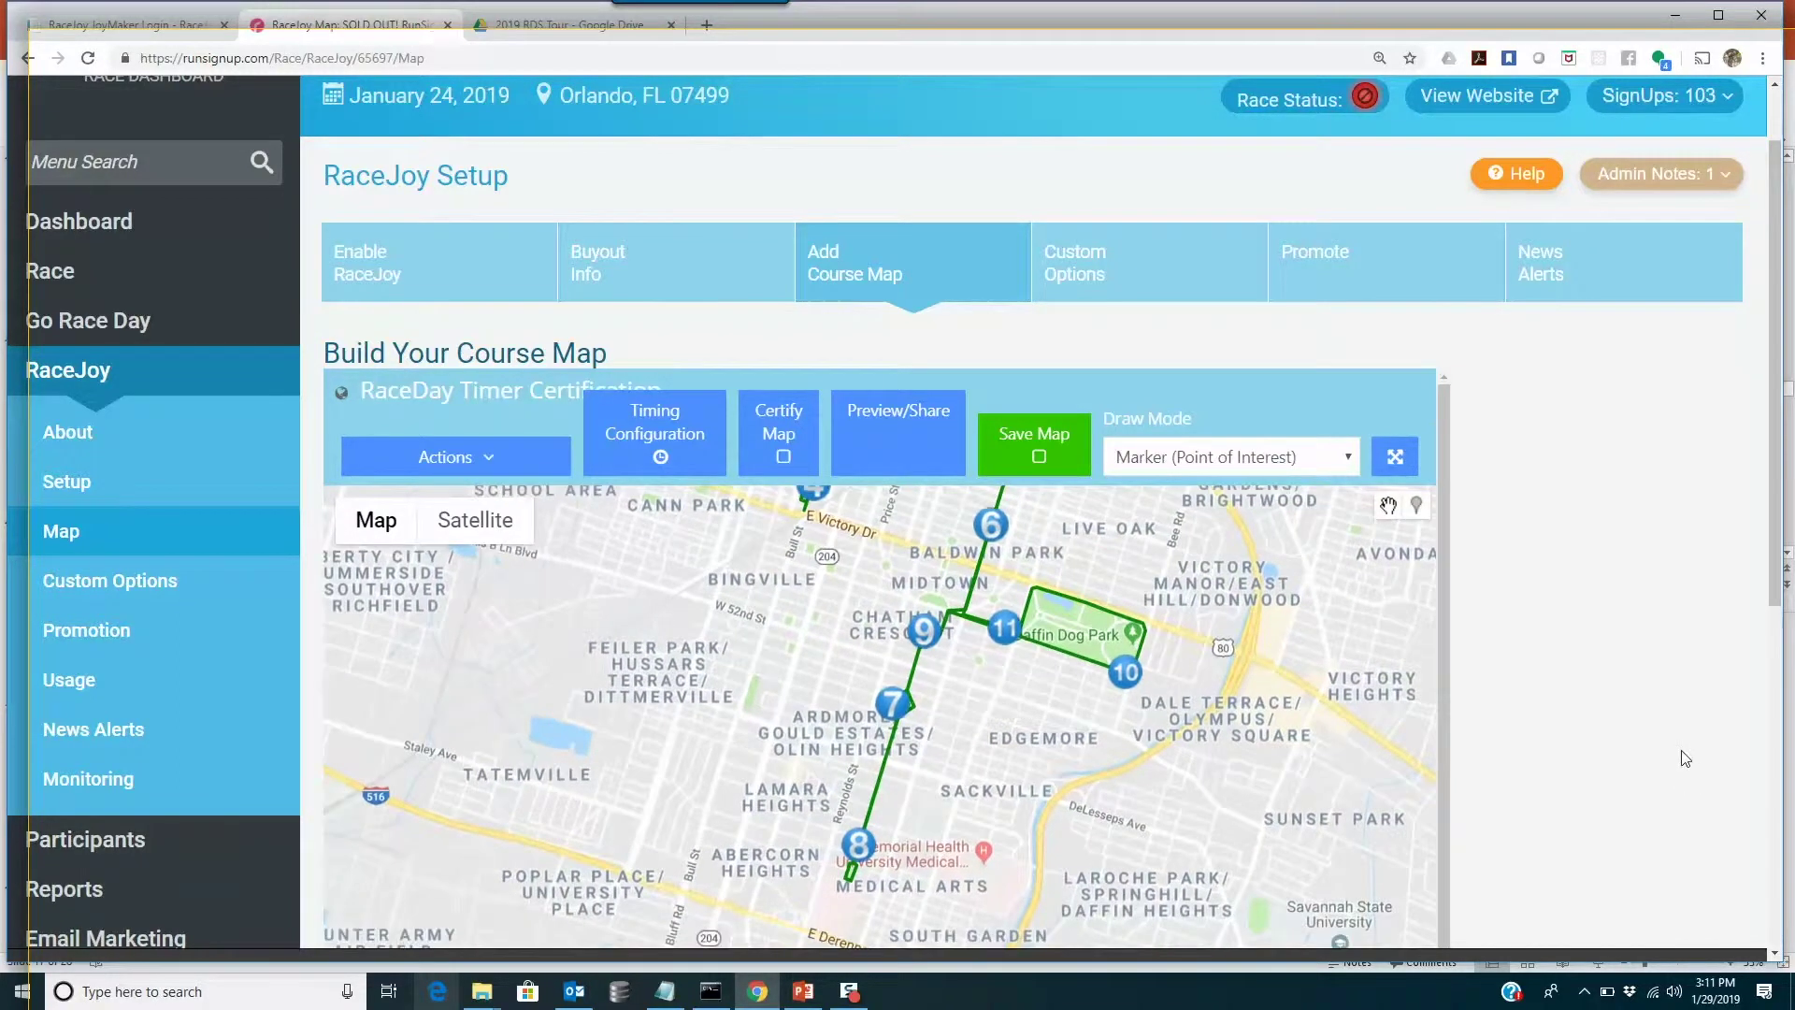
pyautogui.scroll(1, 1680, 748)
pyautogui.scroll(-3, 1680, 748)
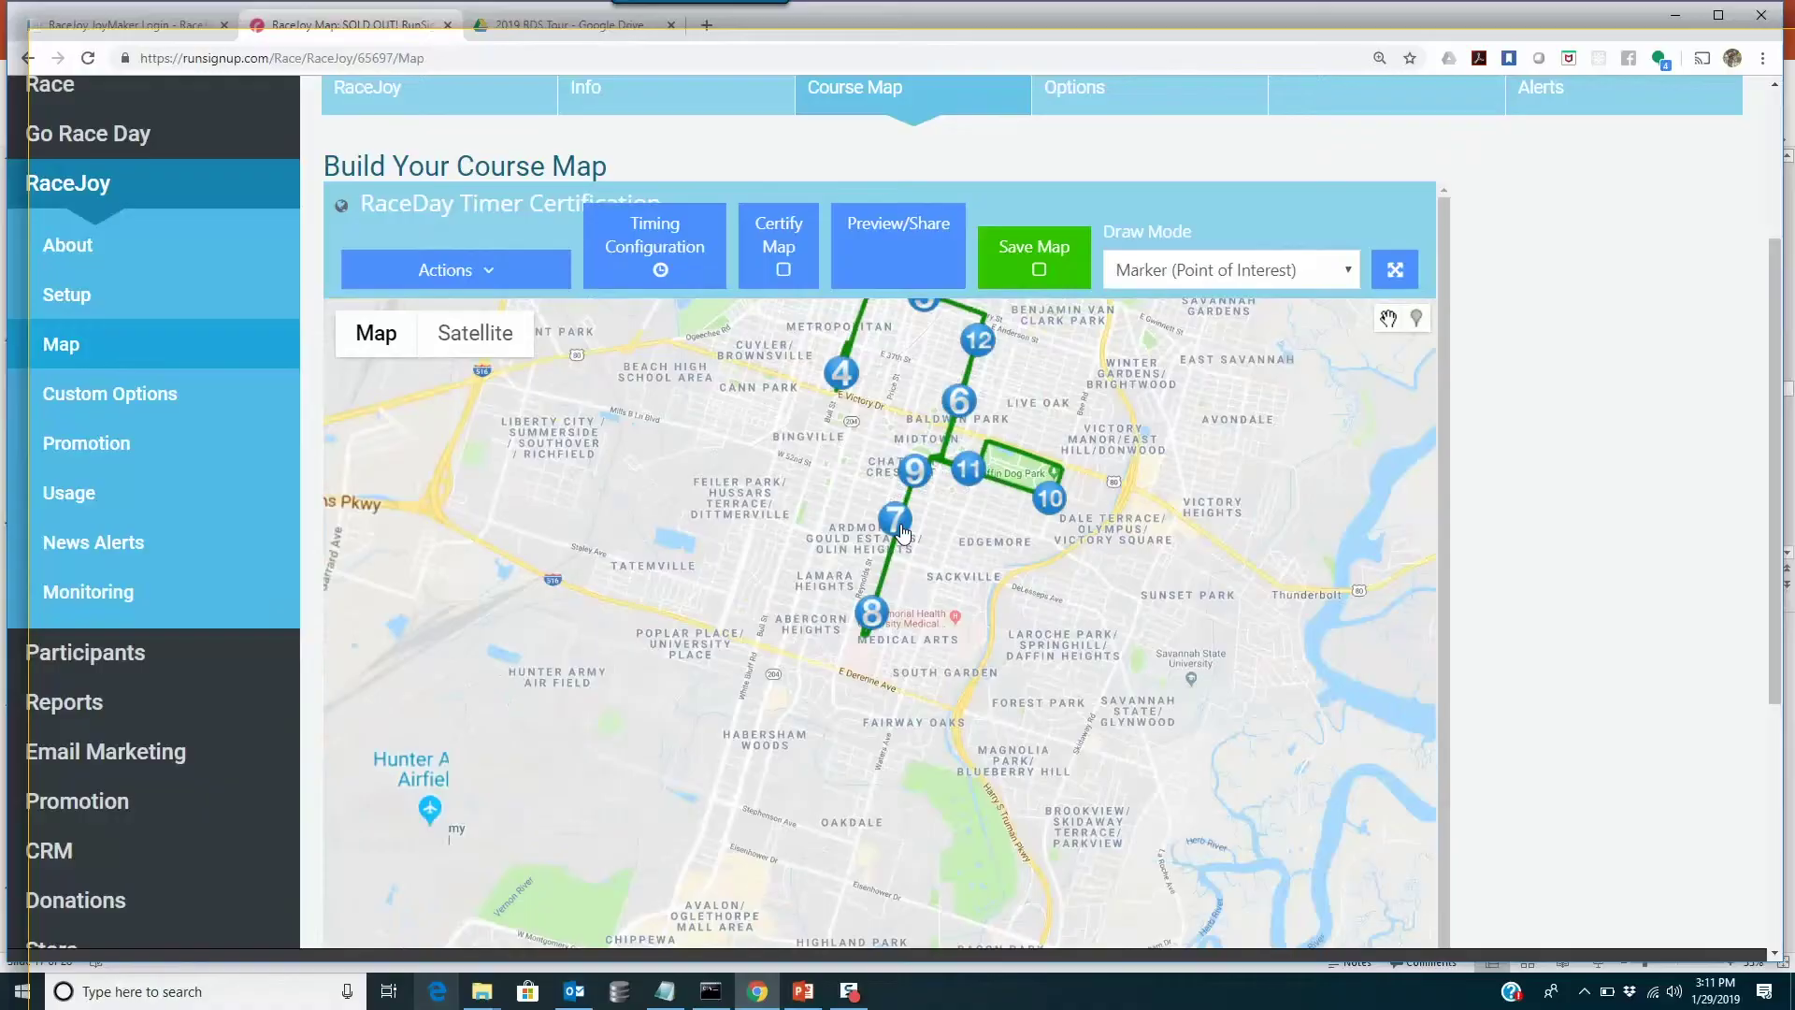
# Step: Examine the mile 7 and mile 8 radius circles and the turnaround loop near E 66th St
pyautogui.scroll(4, 869, 523)
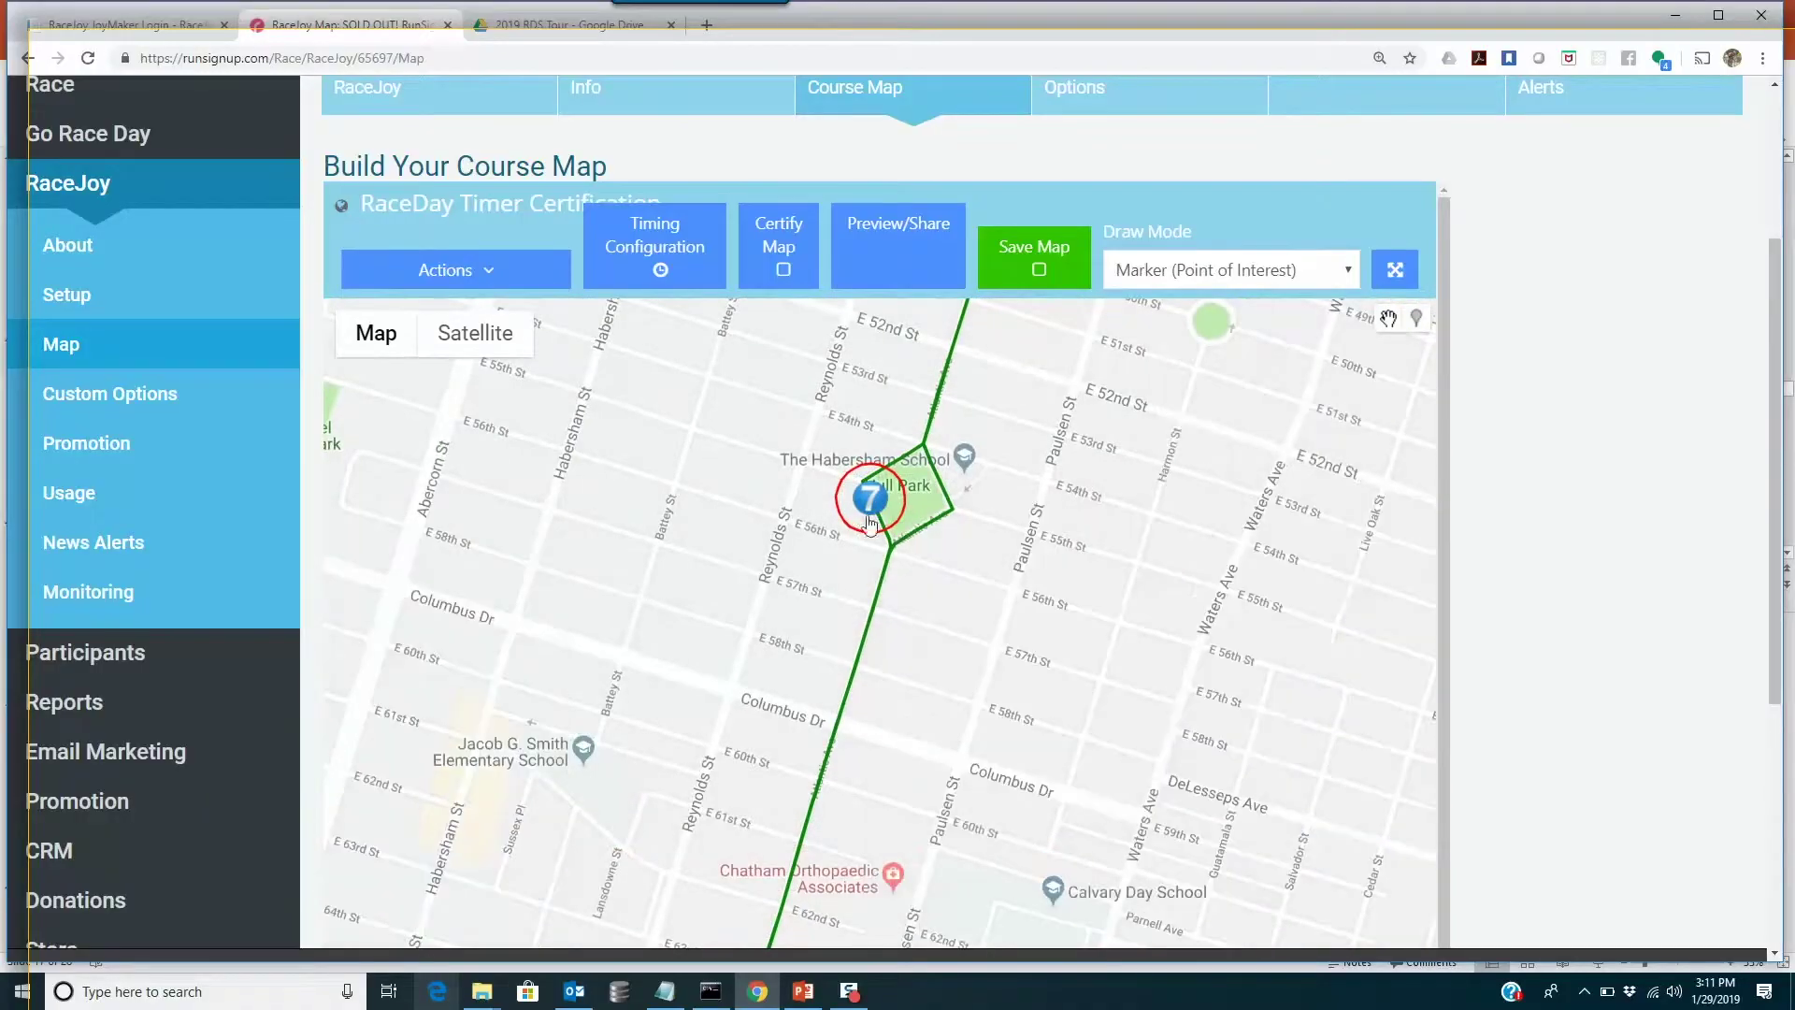
pyautogui.moveTo(910, 594); pyautogui.dragTo(999, 373)
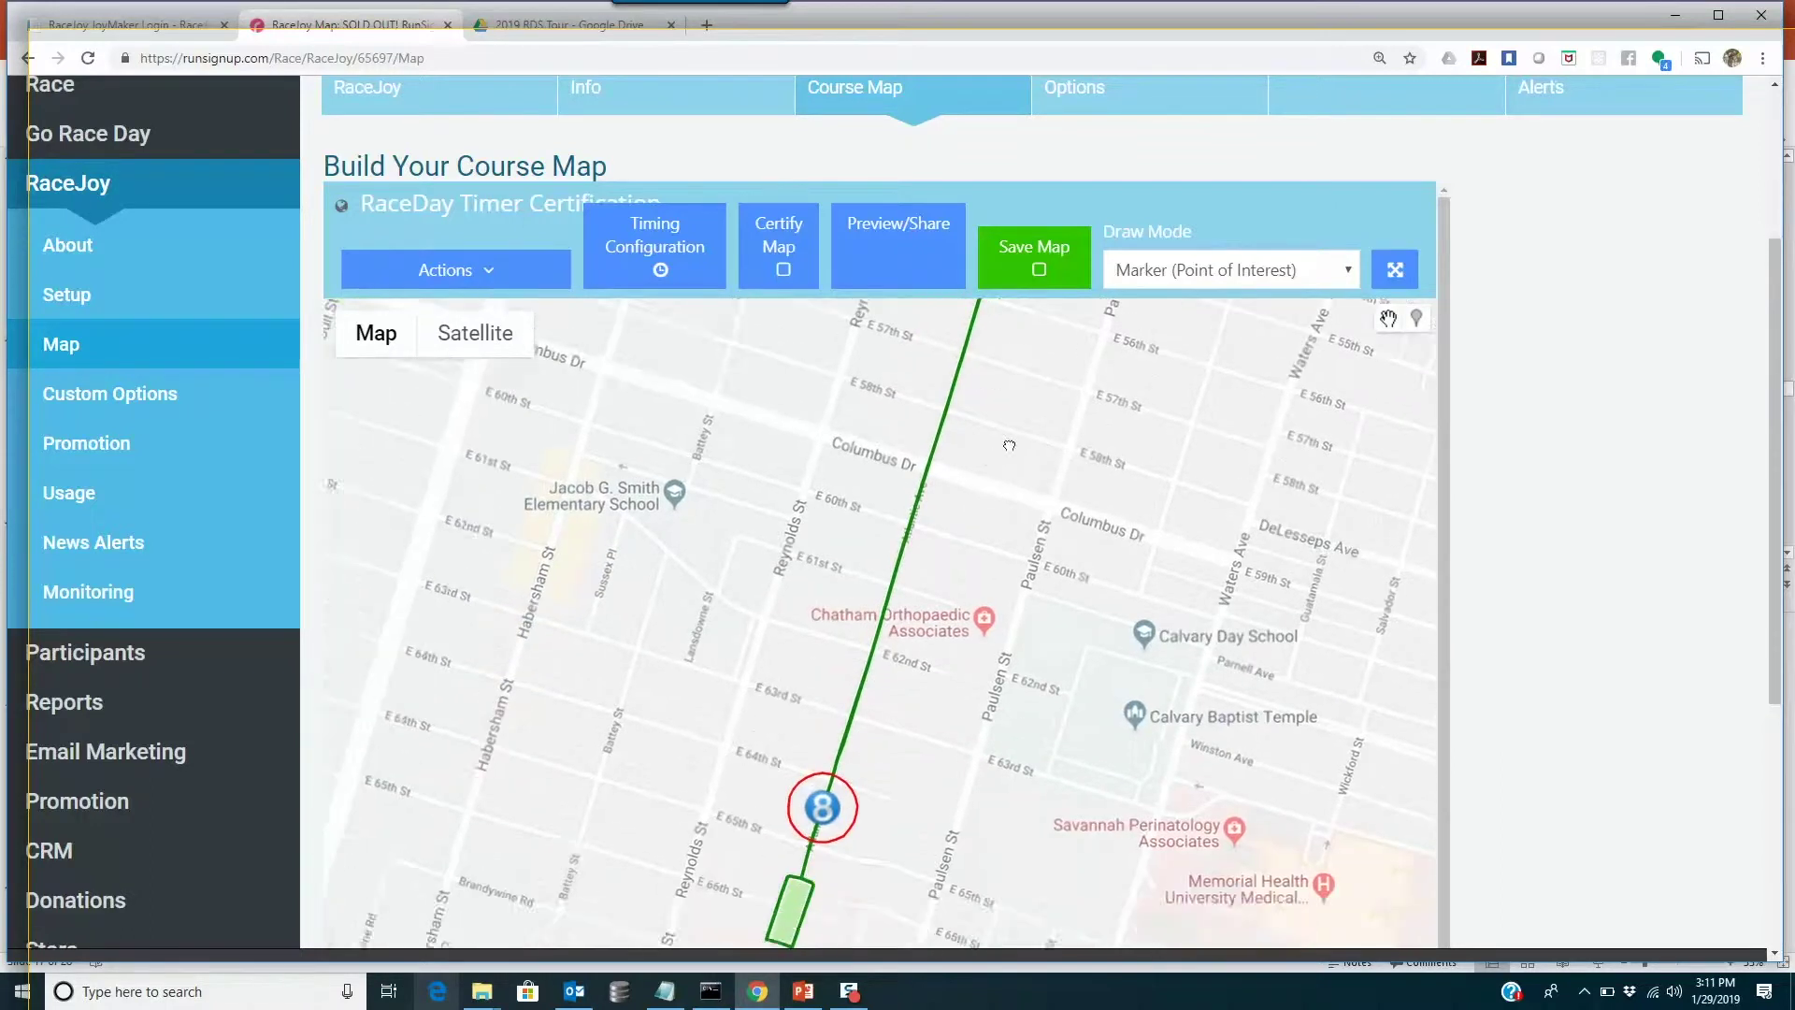
pyautogui.moveTo(921, 687); pyautogui.dragTo(1013, 529)
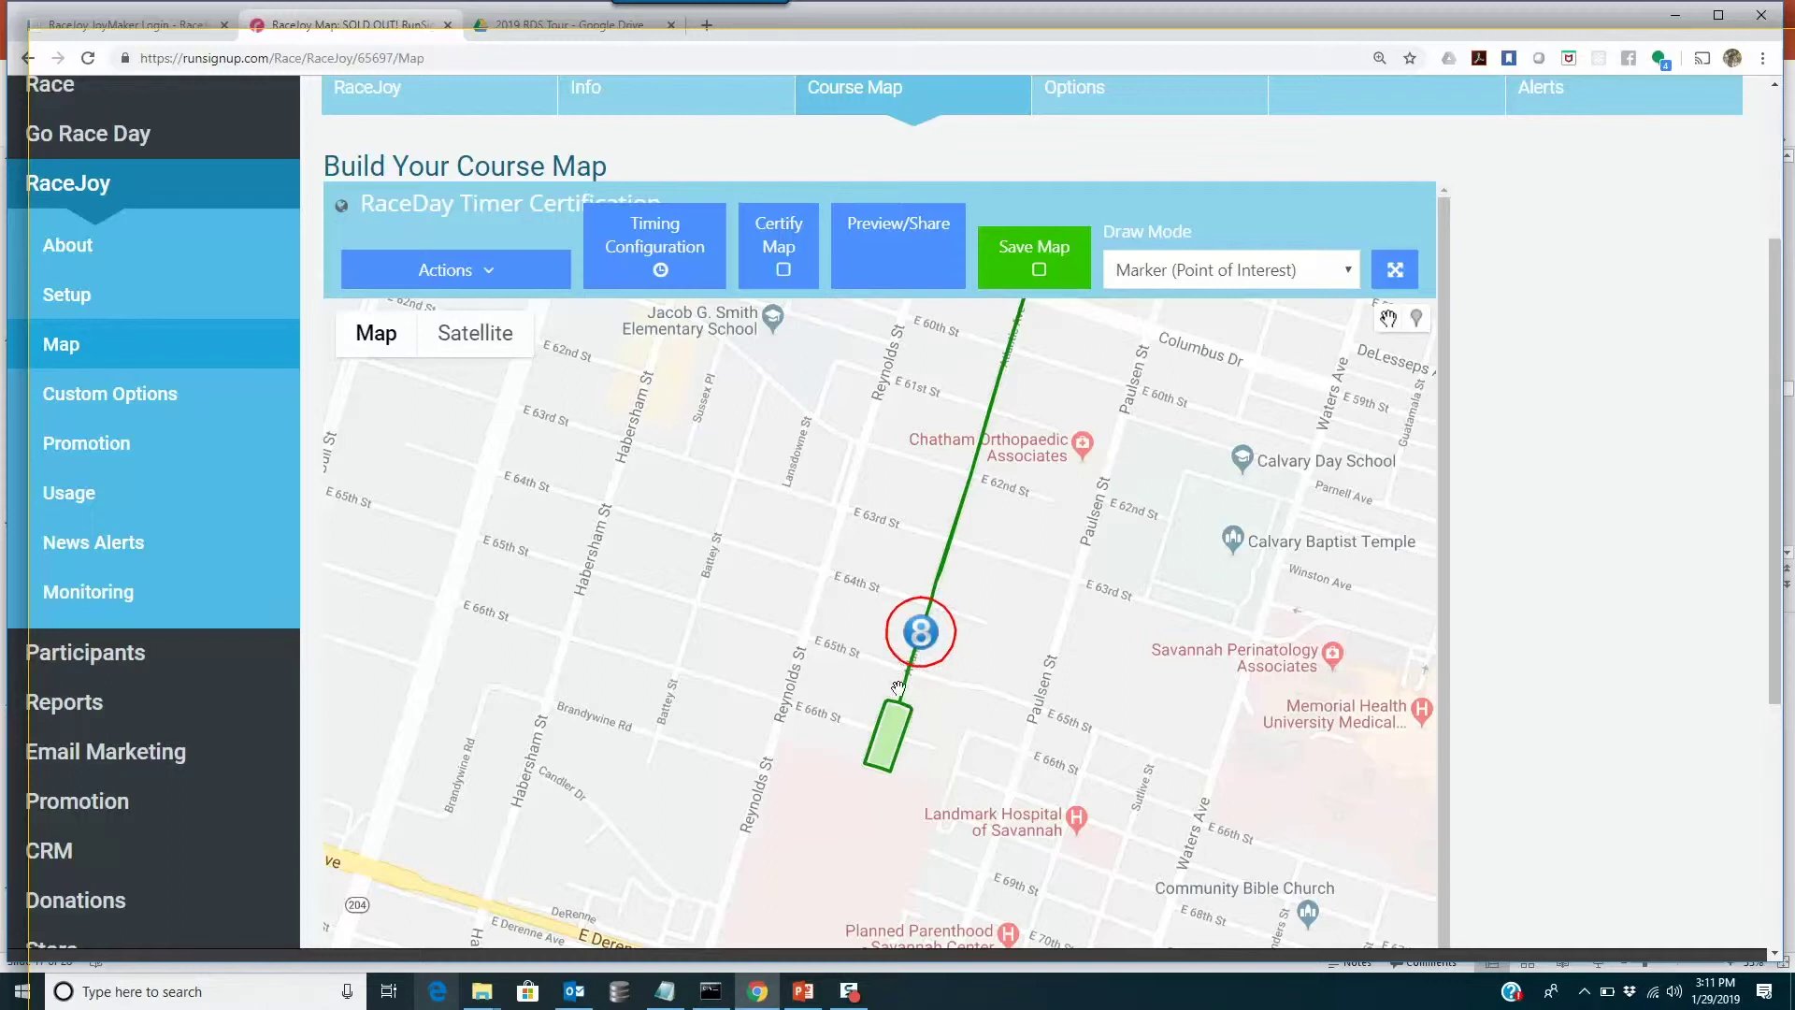
pyautogui.scroll(2, 897, 687)
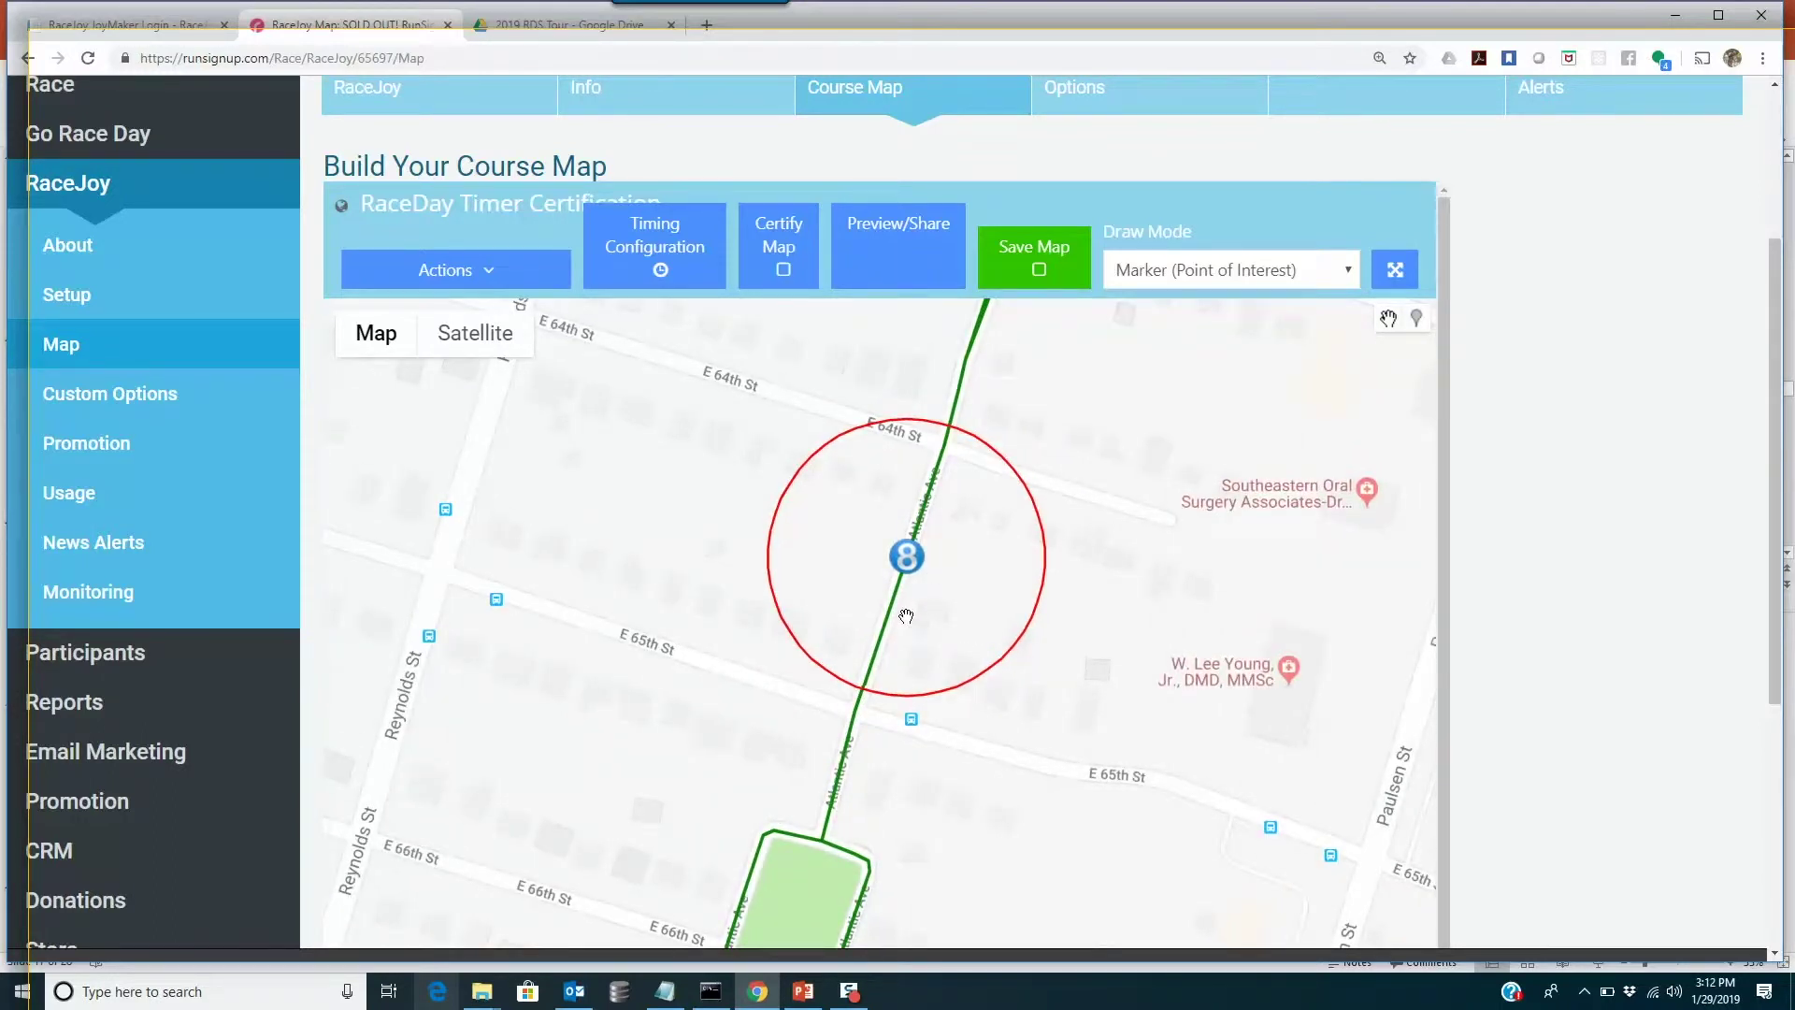
pyautogui.moveTo(903, 612)
pyautogui.mouseDown()
pyautogui.moveTo(940, 462)
pyautogui.moveTo(1034, 263)
pyautogui.mouseUp()
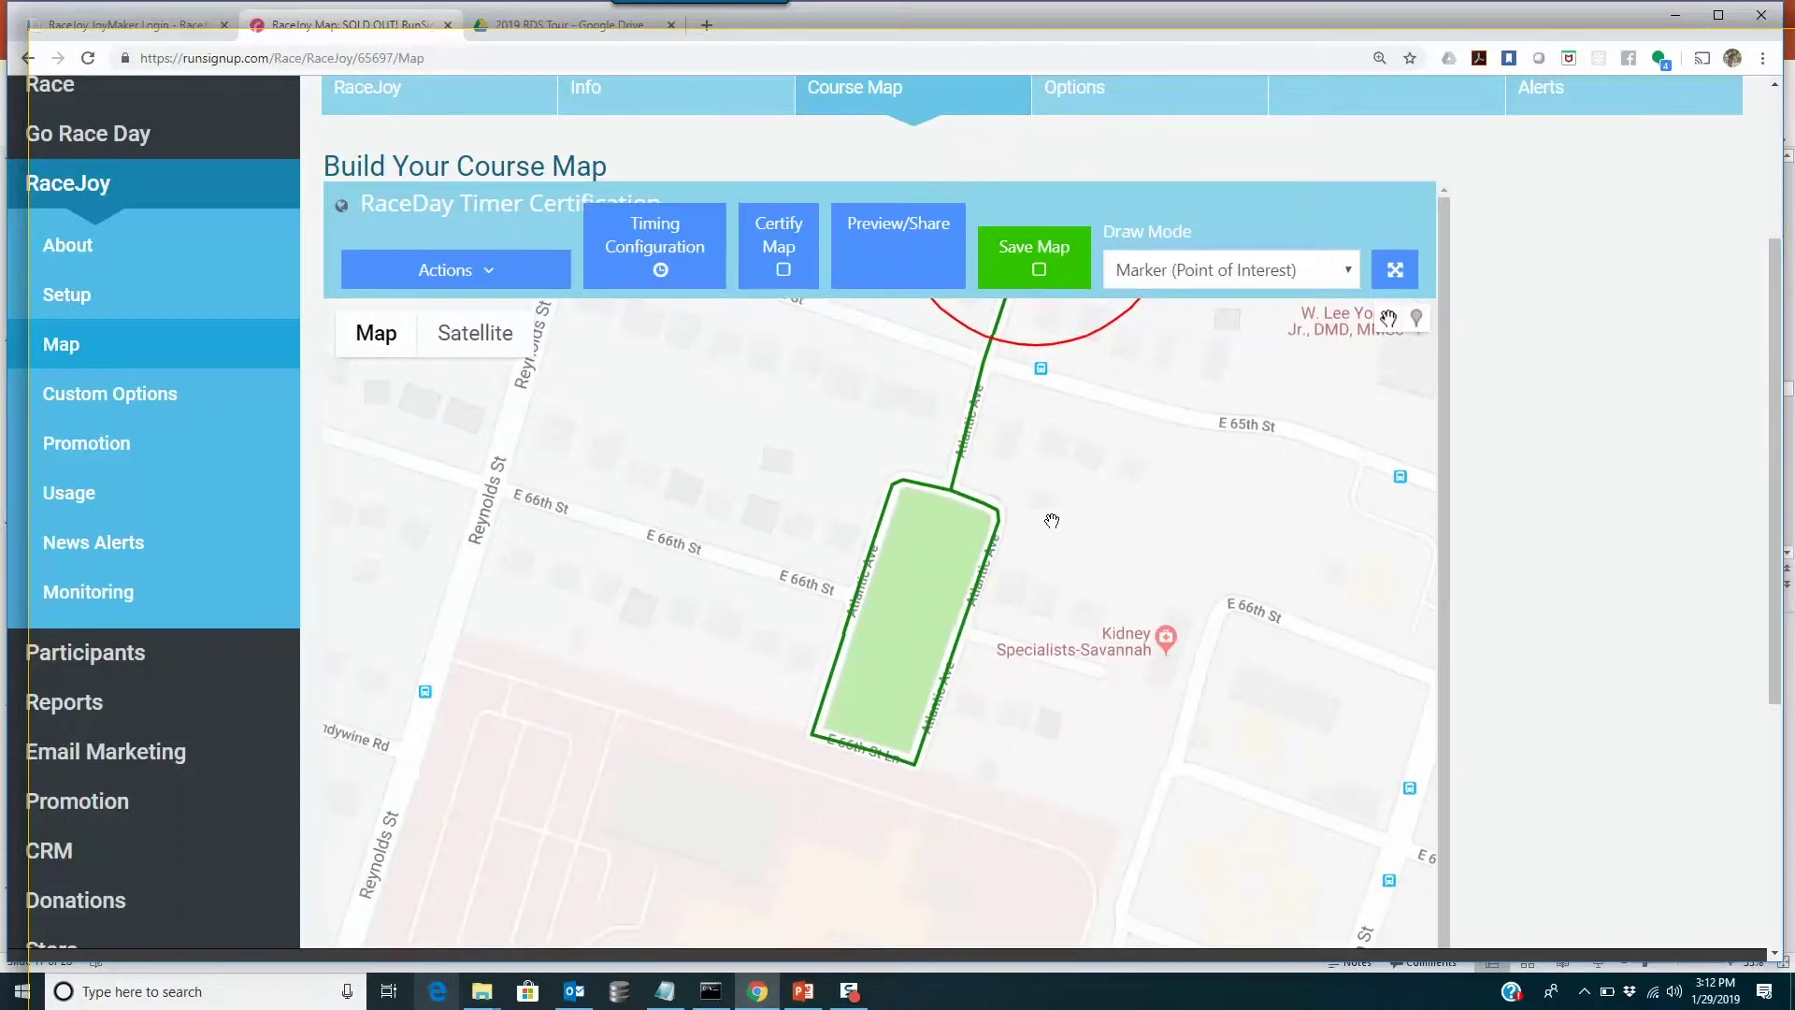
pyautogui.click(697, 283)
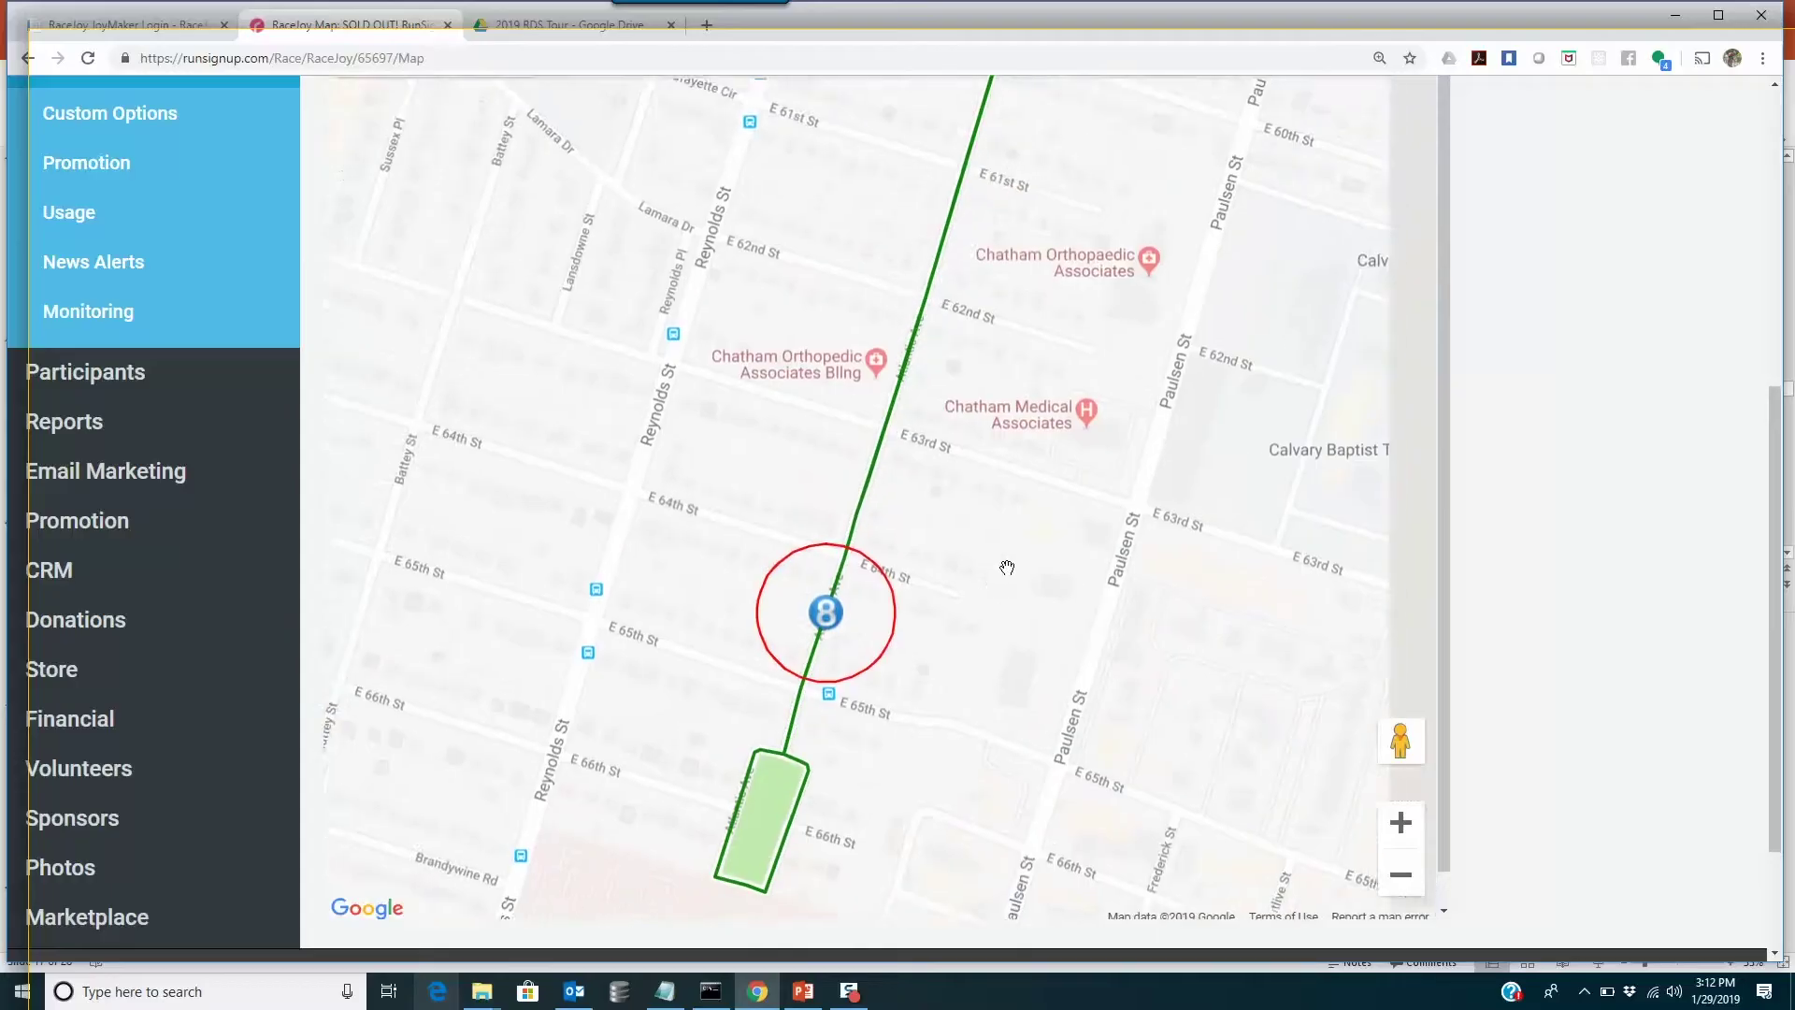
pyautogui.moveTo(854, 558); pyautogui.dragTo(883, 437)
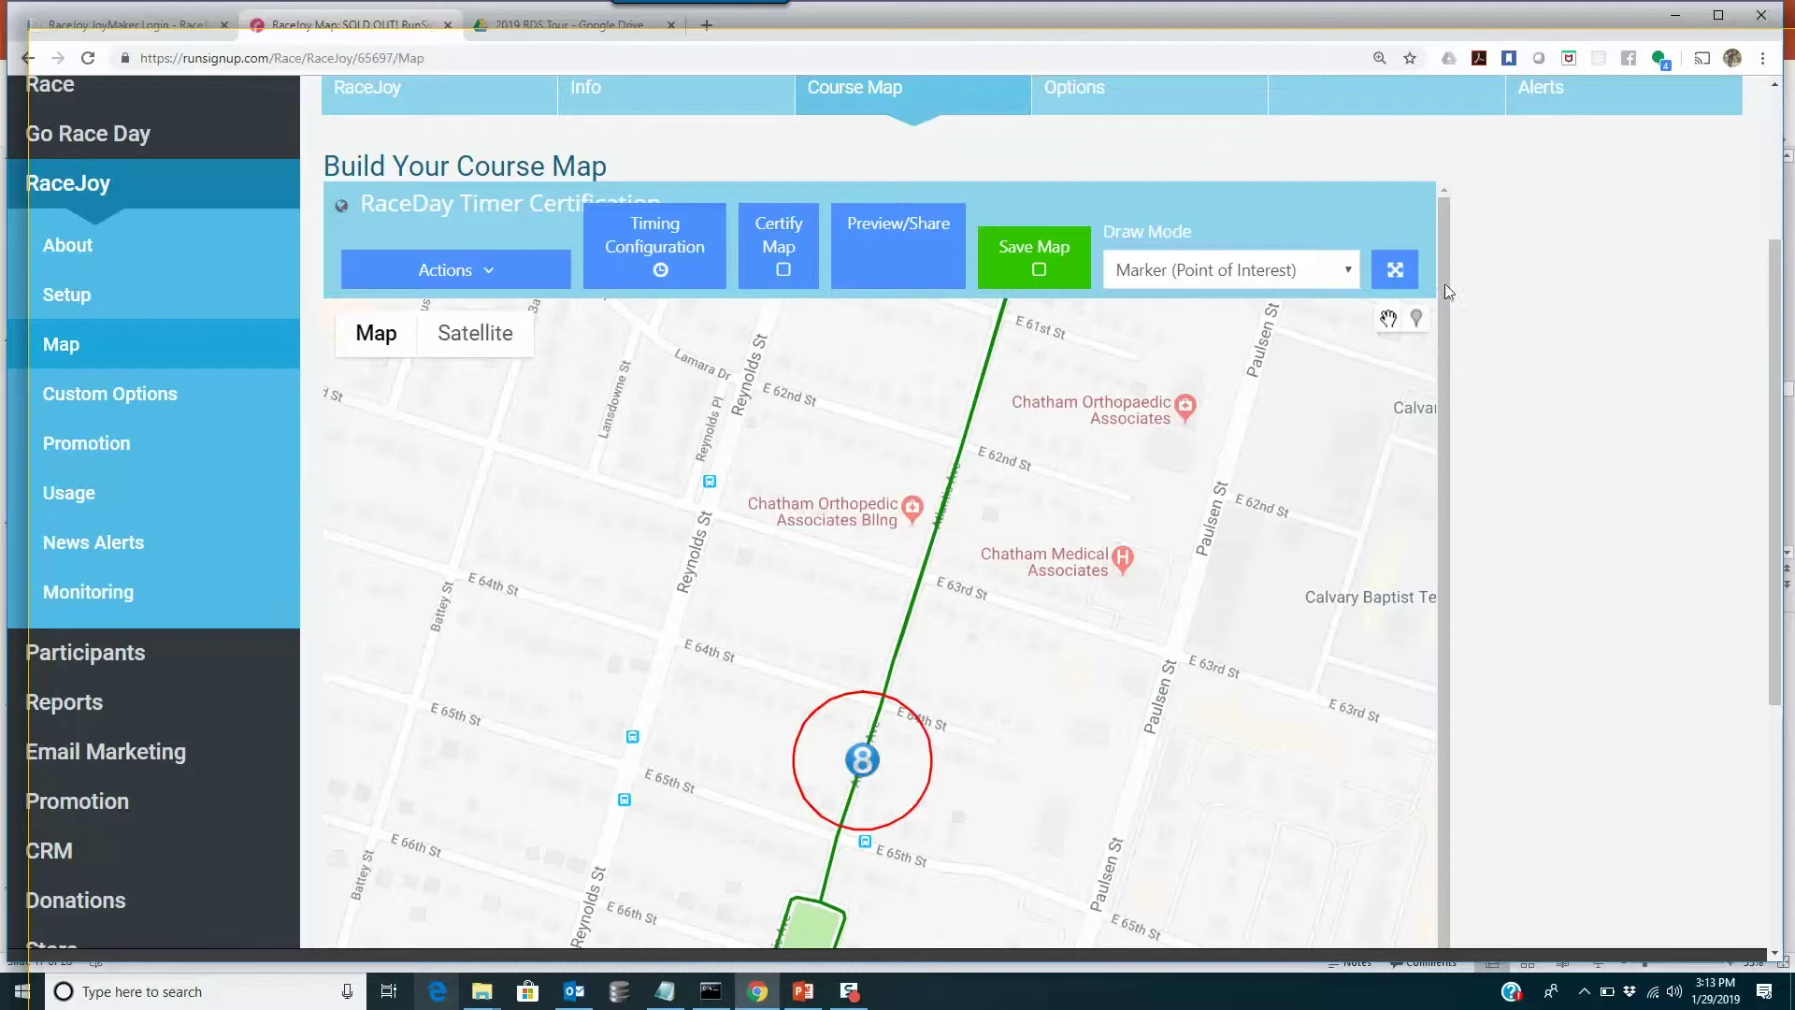
# Step: Place a new point-of-interest marker on the course at the southwest corner of the turnaround loop below mile 8
pyautogui.click(1418, 318)
pyautogui.scroll(1, 1621, 527)
pyautogui.scroll(-5, 1622, 527)
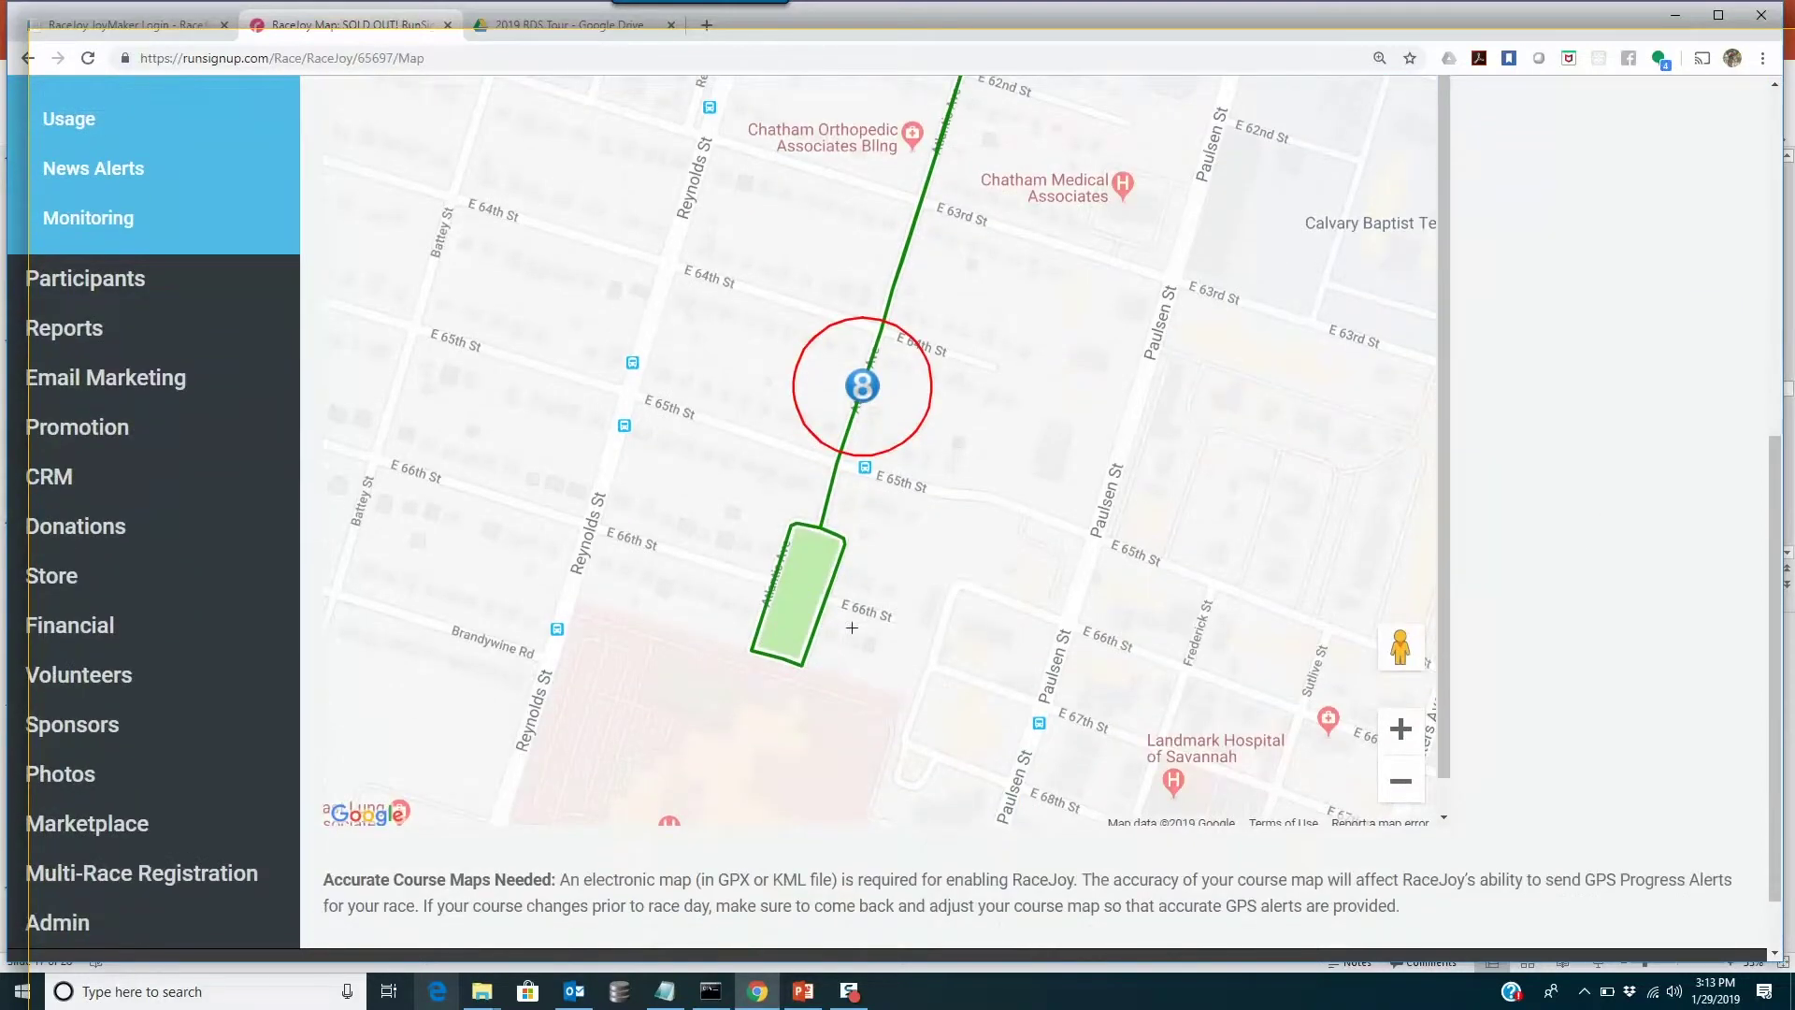
pyautogui.click(757, 650)
pyautogui.scroll(4, 1578, 670)
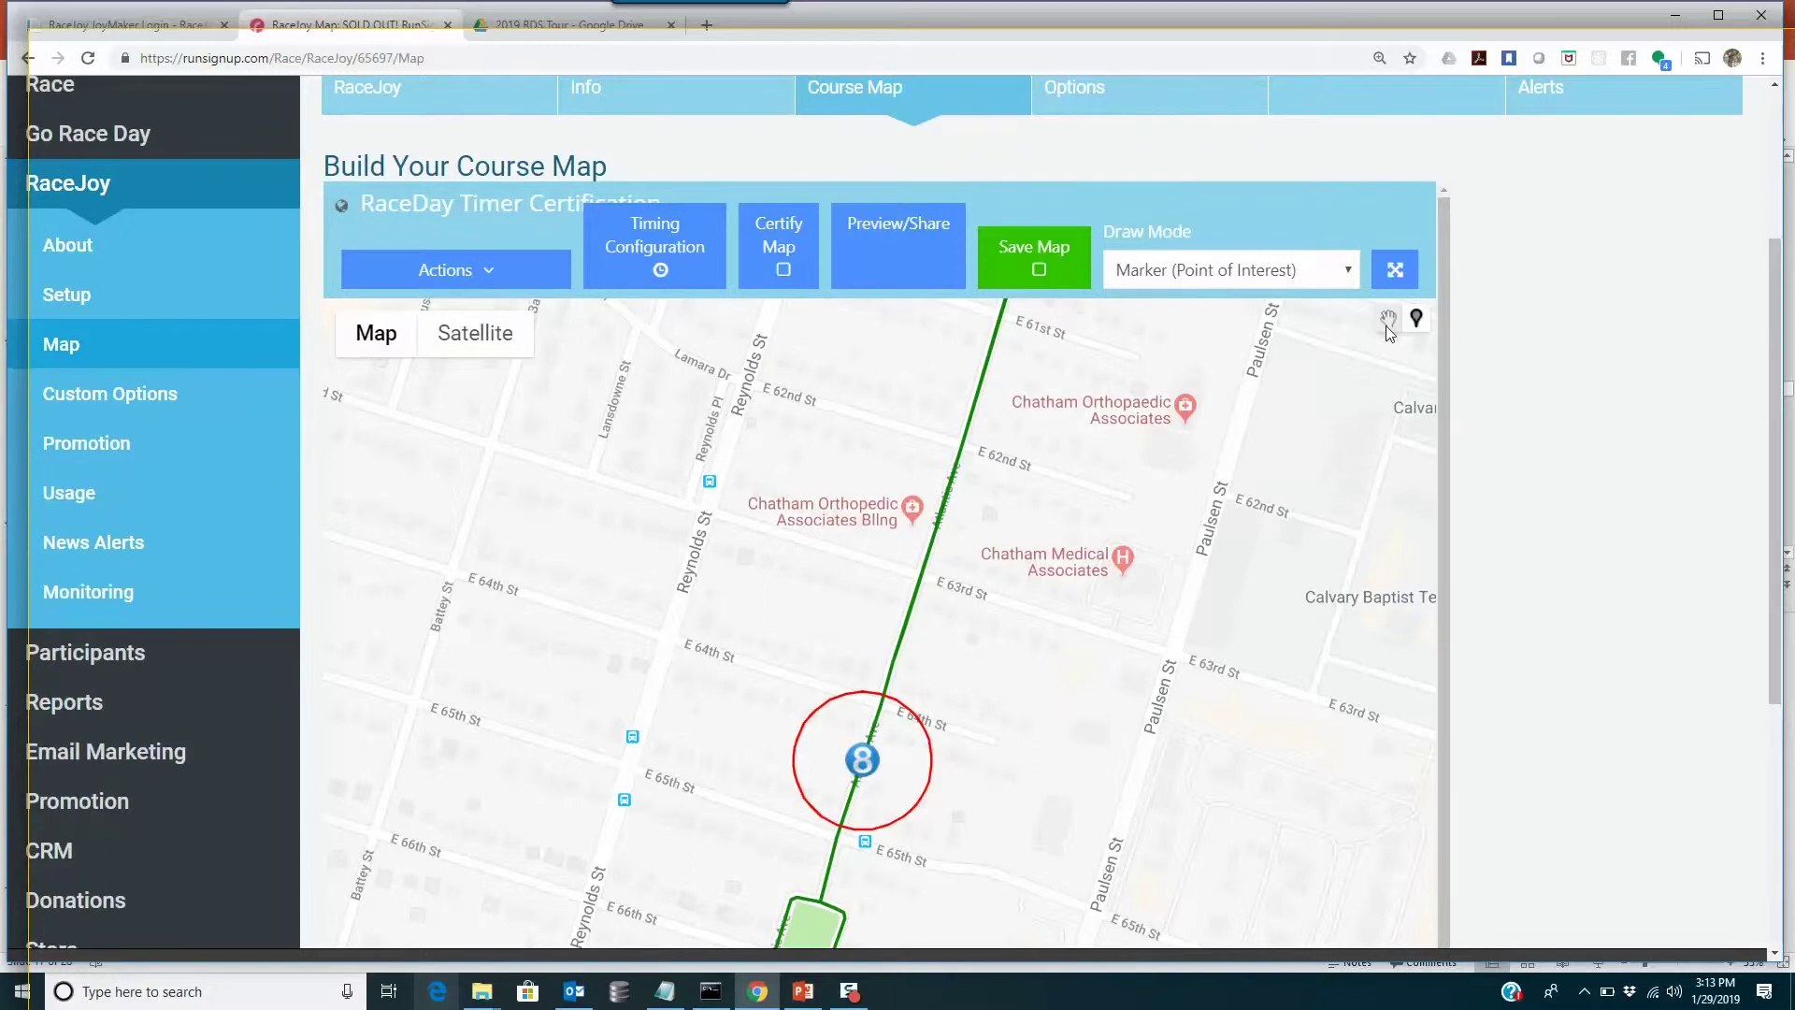
pyautogui.scroll(3, 1496, 552)
pyautogui.scroll(-7, 1536, 576)
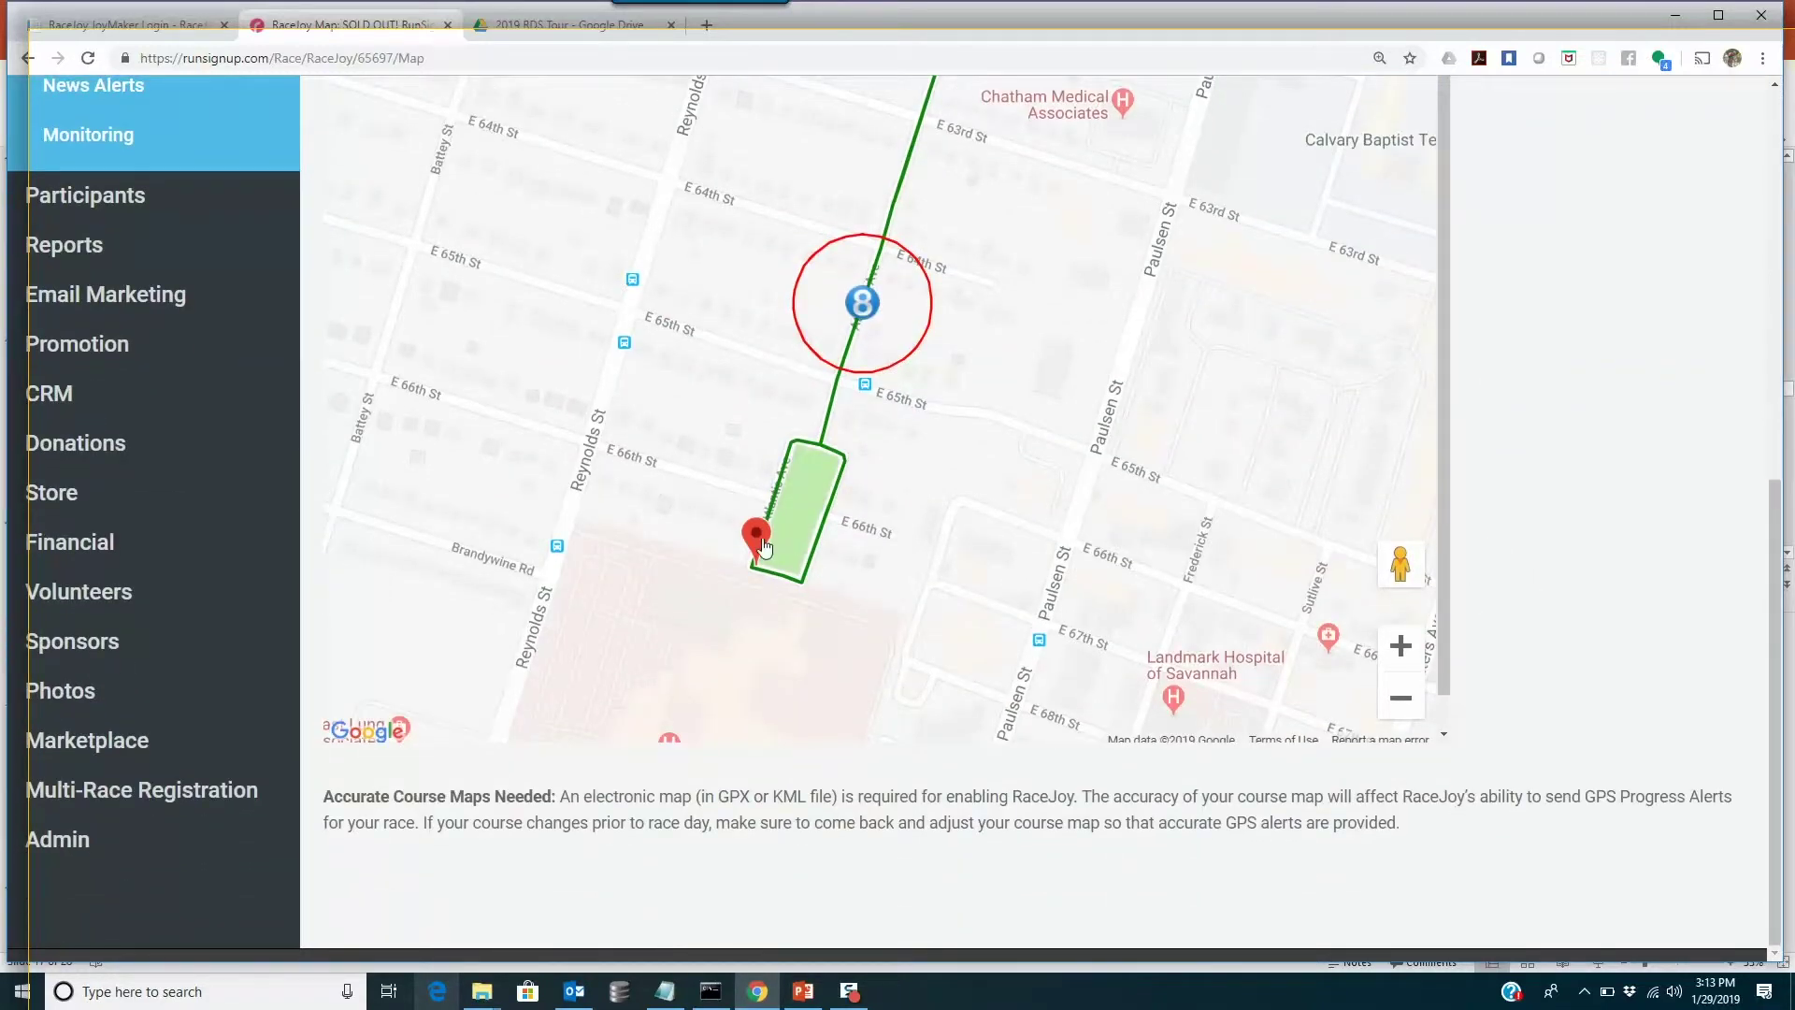
# Step: Name the new turnaround marker MILE-7.8 and assign it the Mile Marker category
pyautogui.click(761, 542)
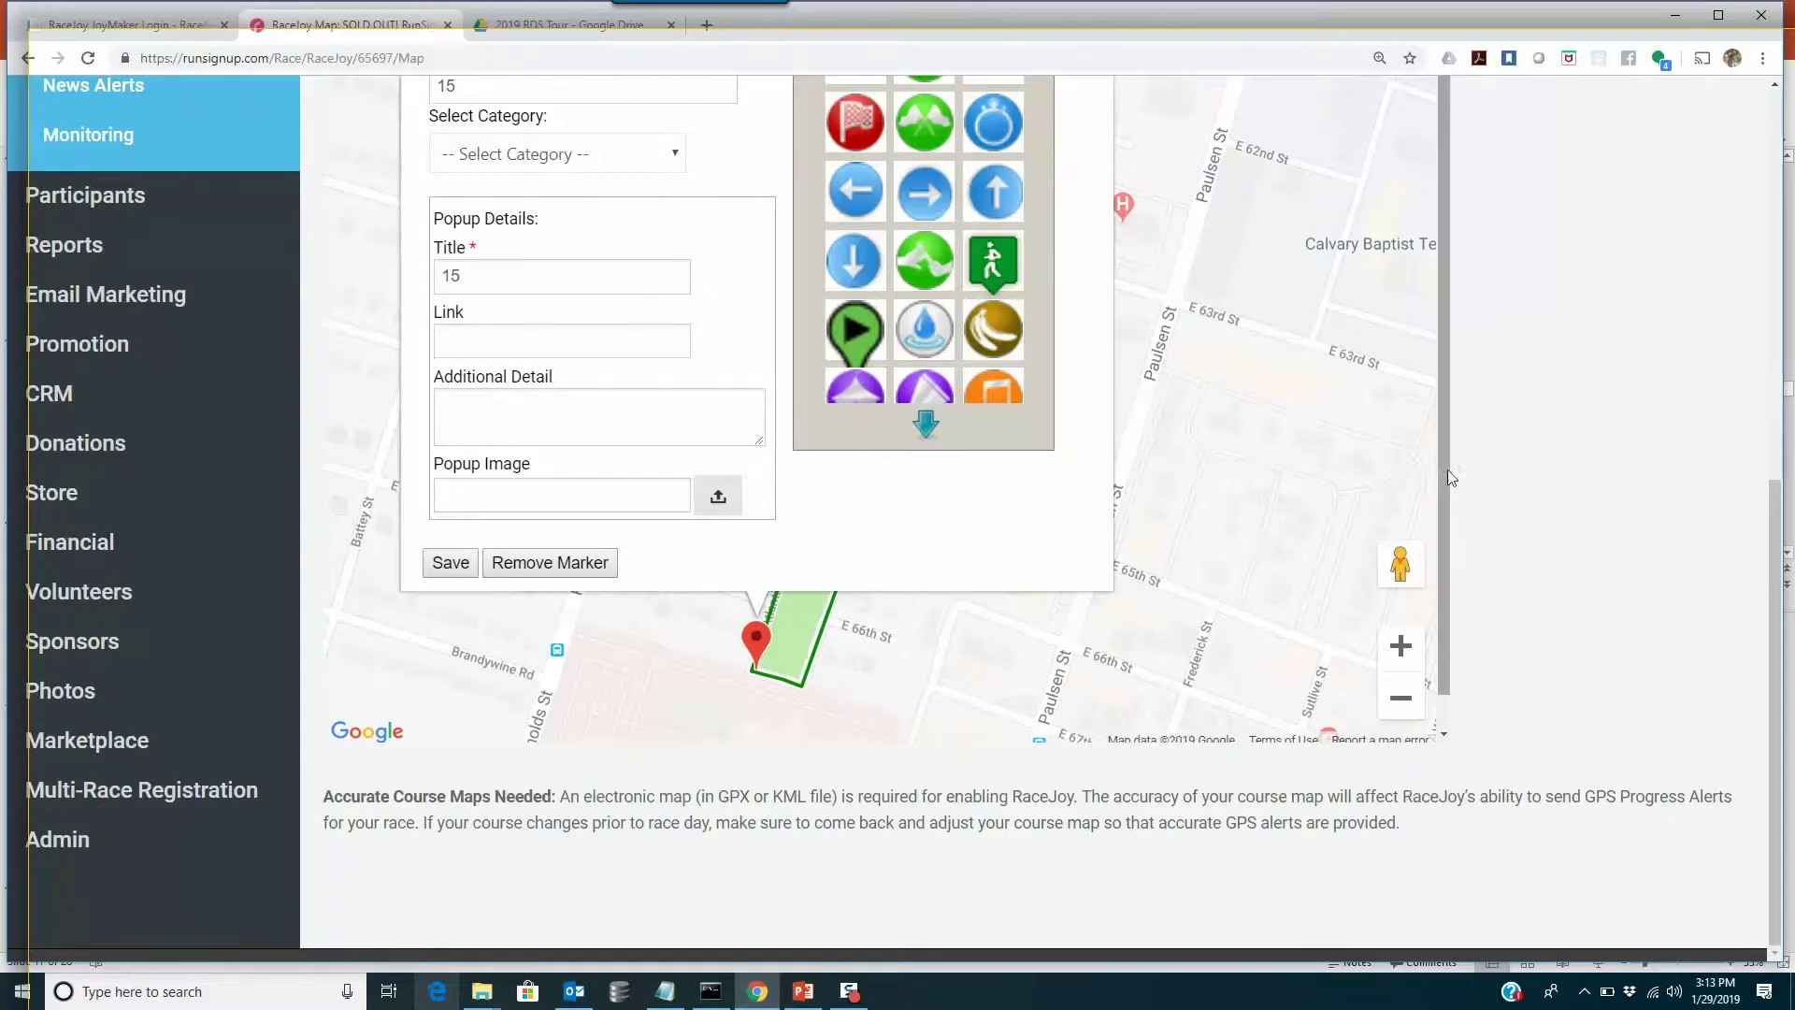
pyautogui.scroll(4, 1716, 500)
pyautogui.doubleClick(659, 449)
pyautogui.write('MILE-7')
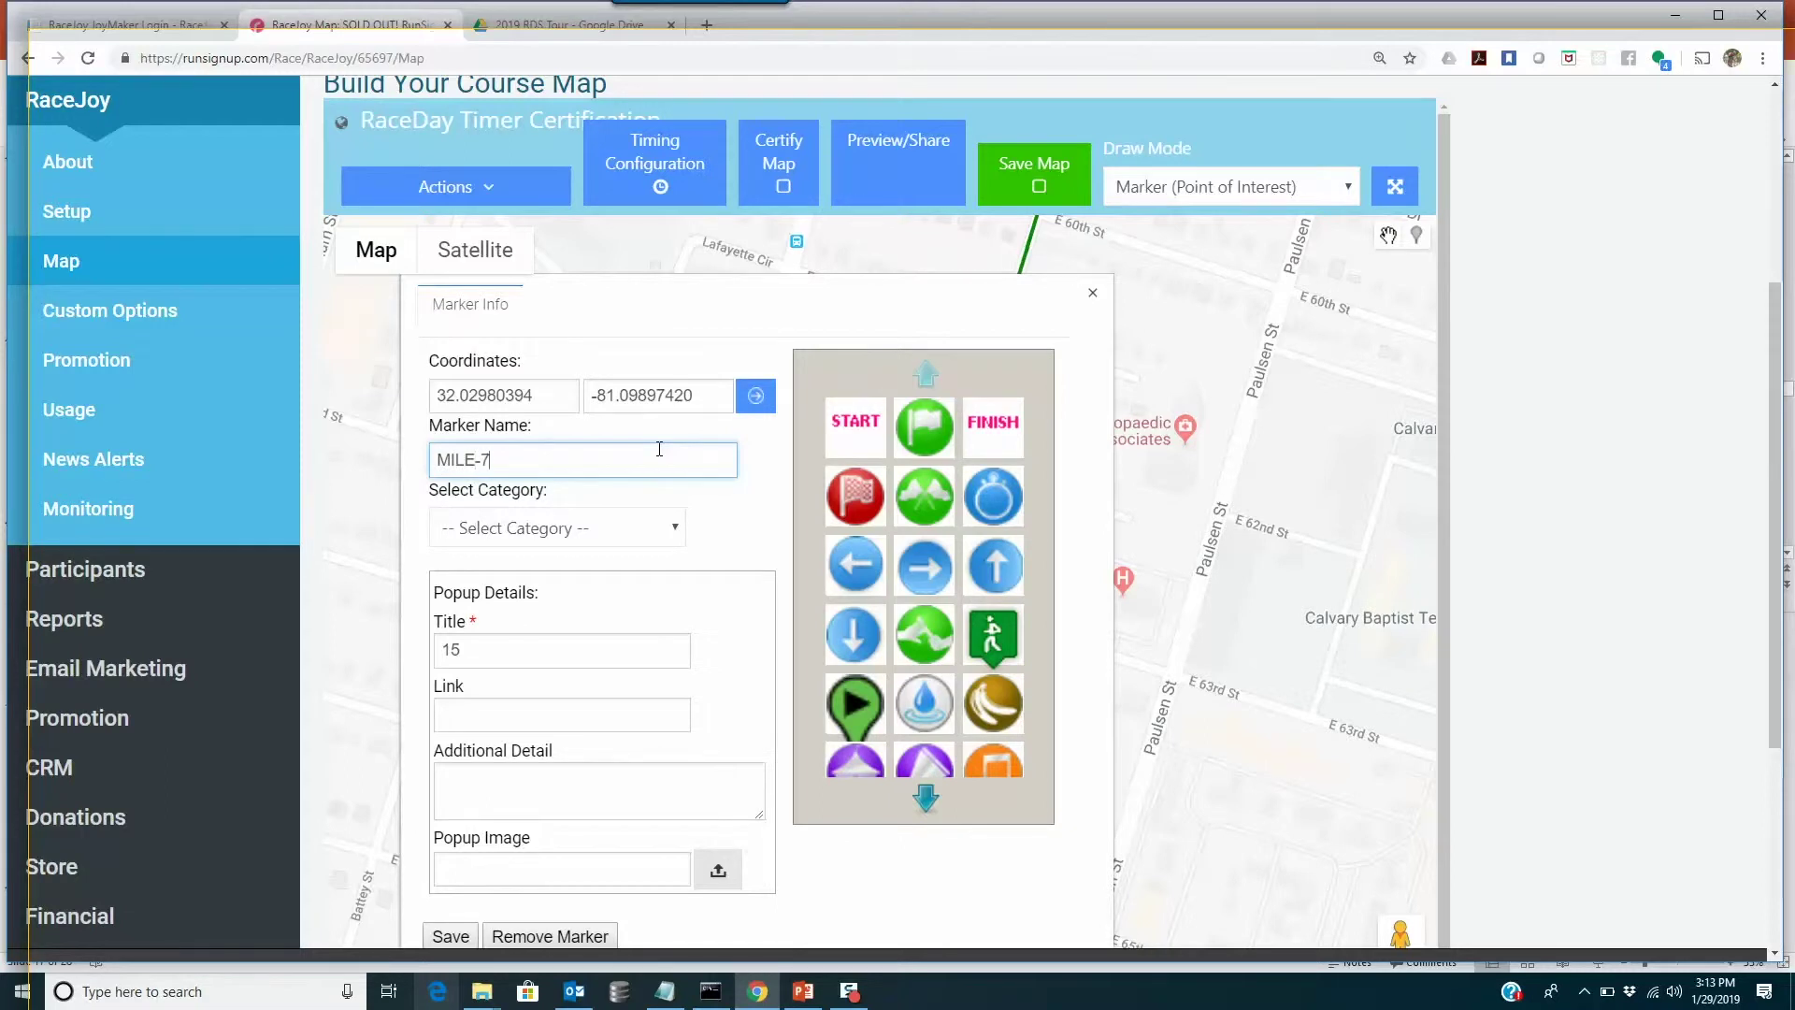
pyautogui.write('.8')
pyautogui.click(612, 540)
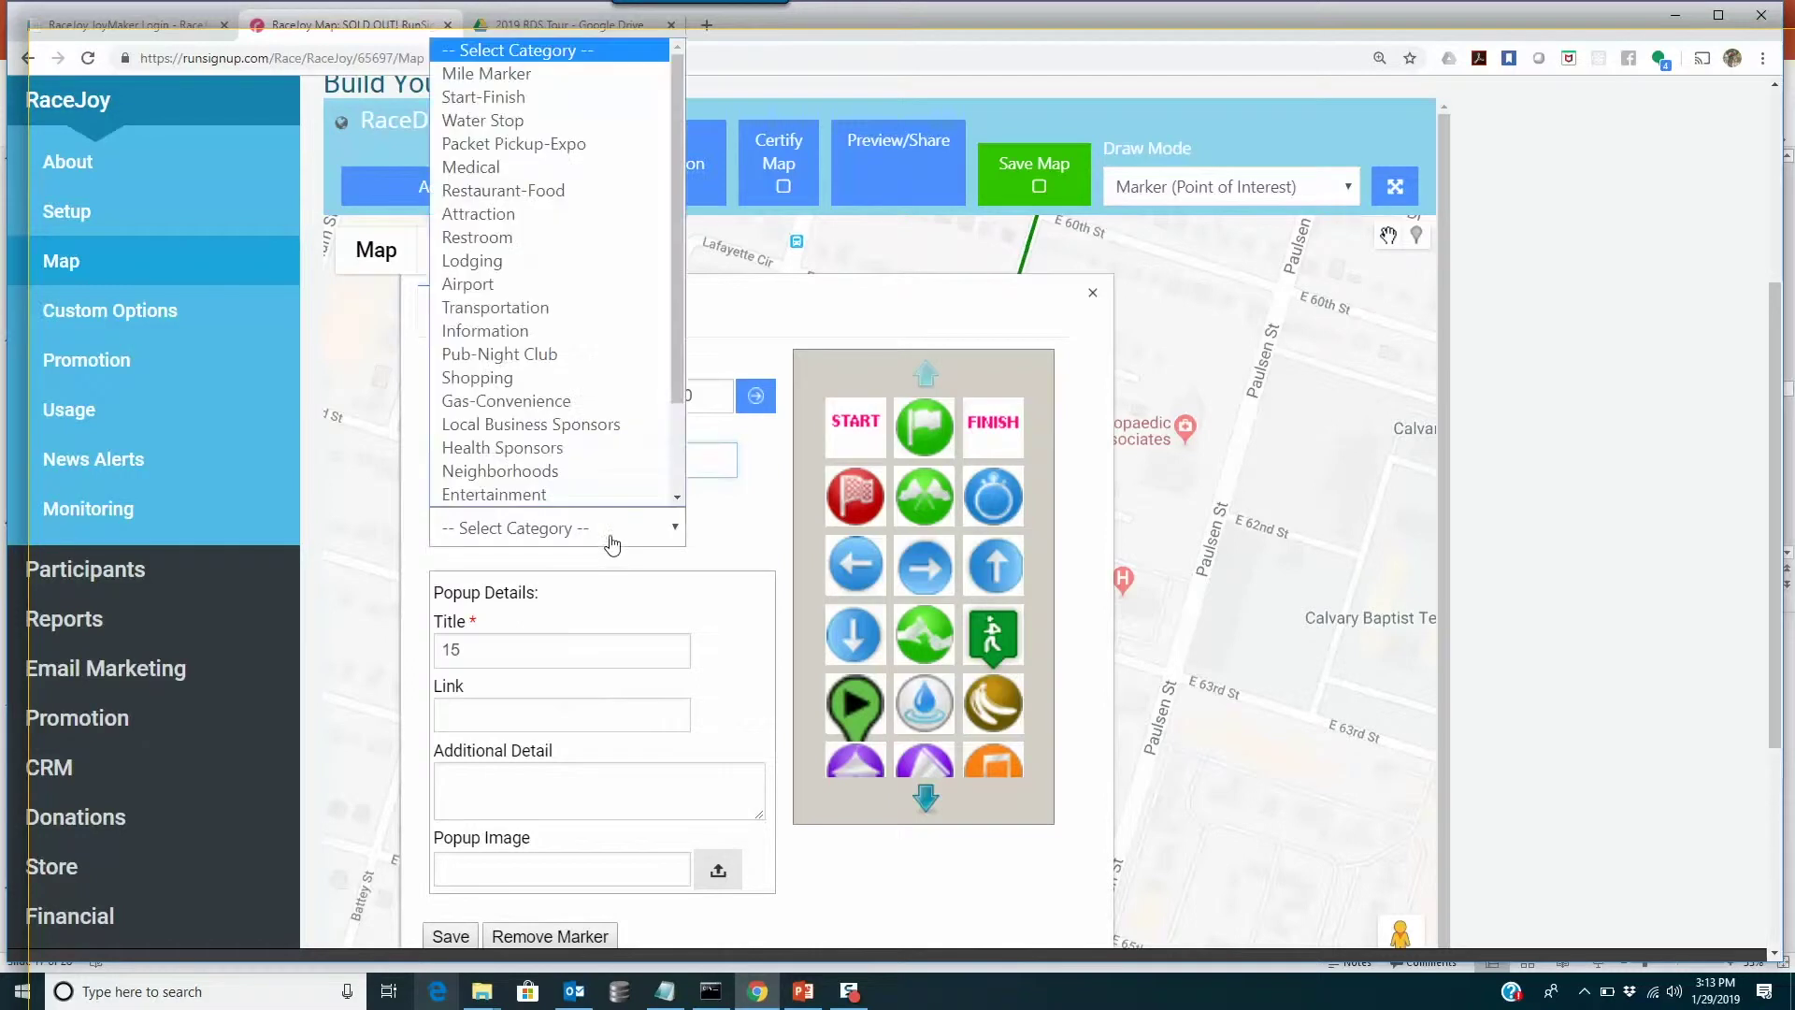
pyautogui.click(564, 74)
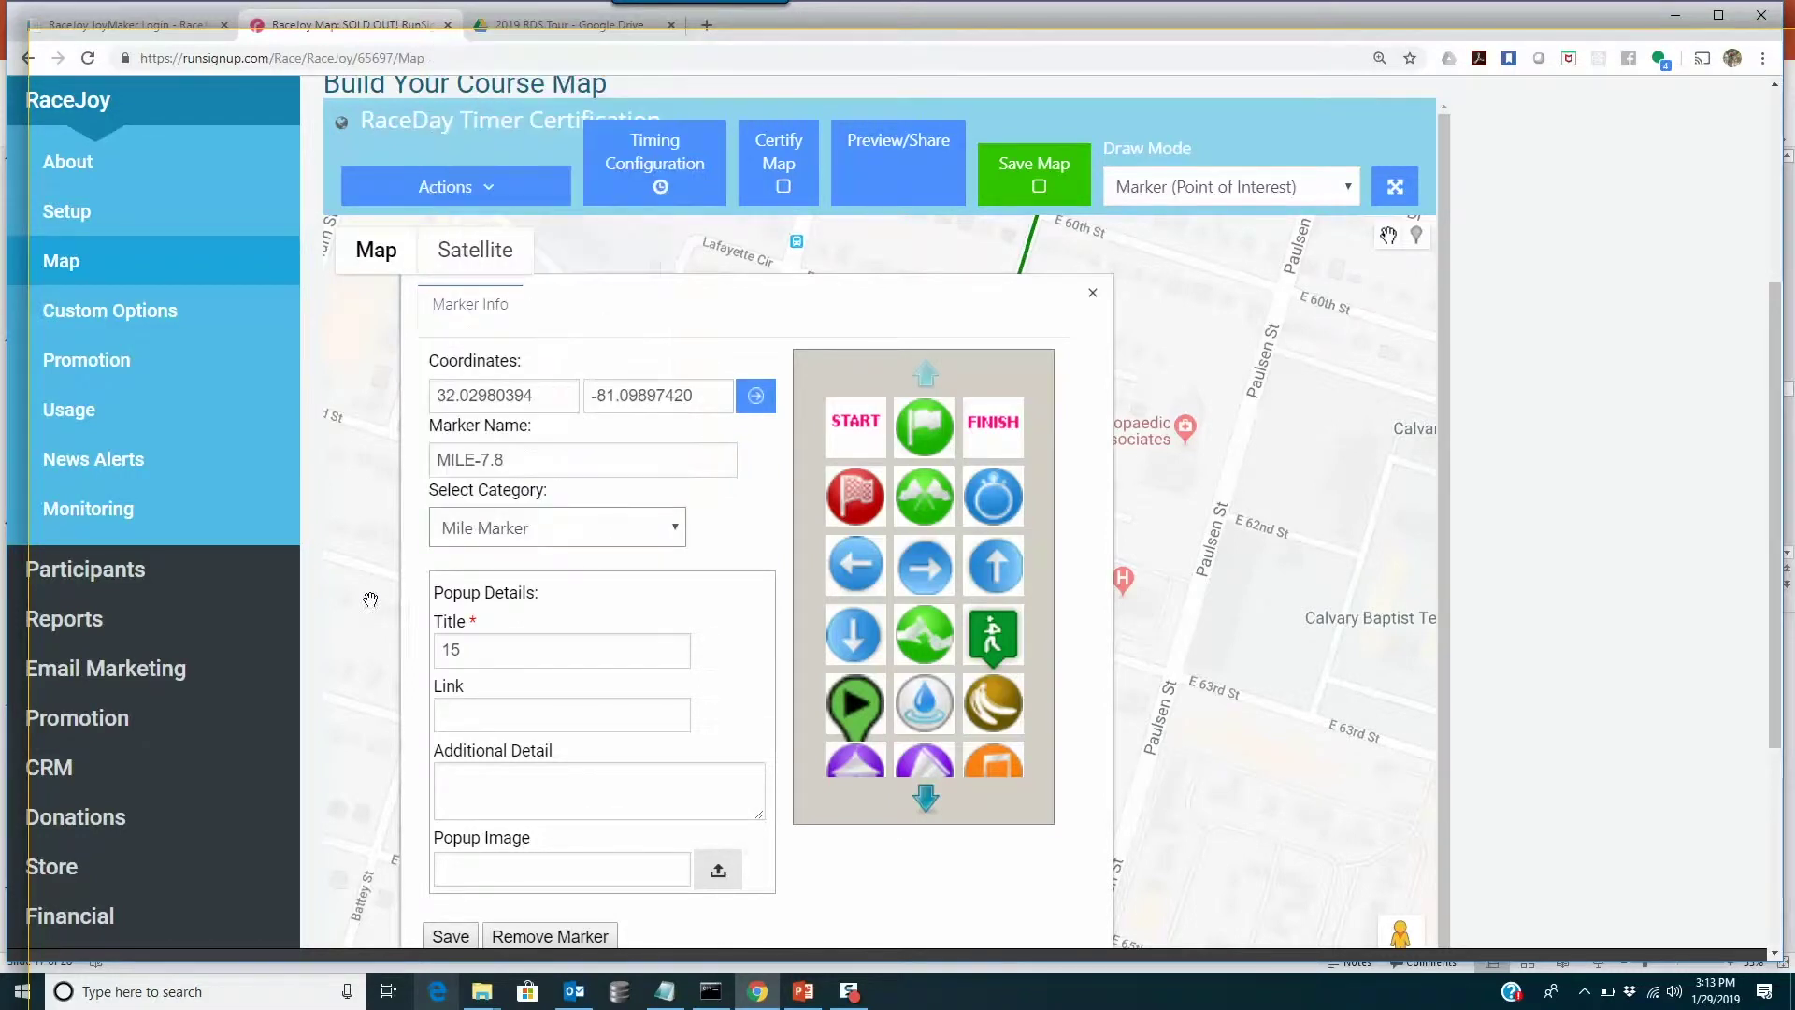
# Step: Title the marker popup MILE-7.8, give it the blue stopwatch icon, and save the marker
pyautogui.doubleClick(488, 650)
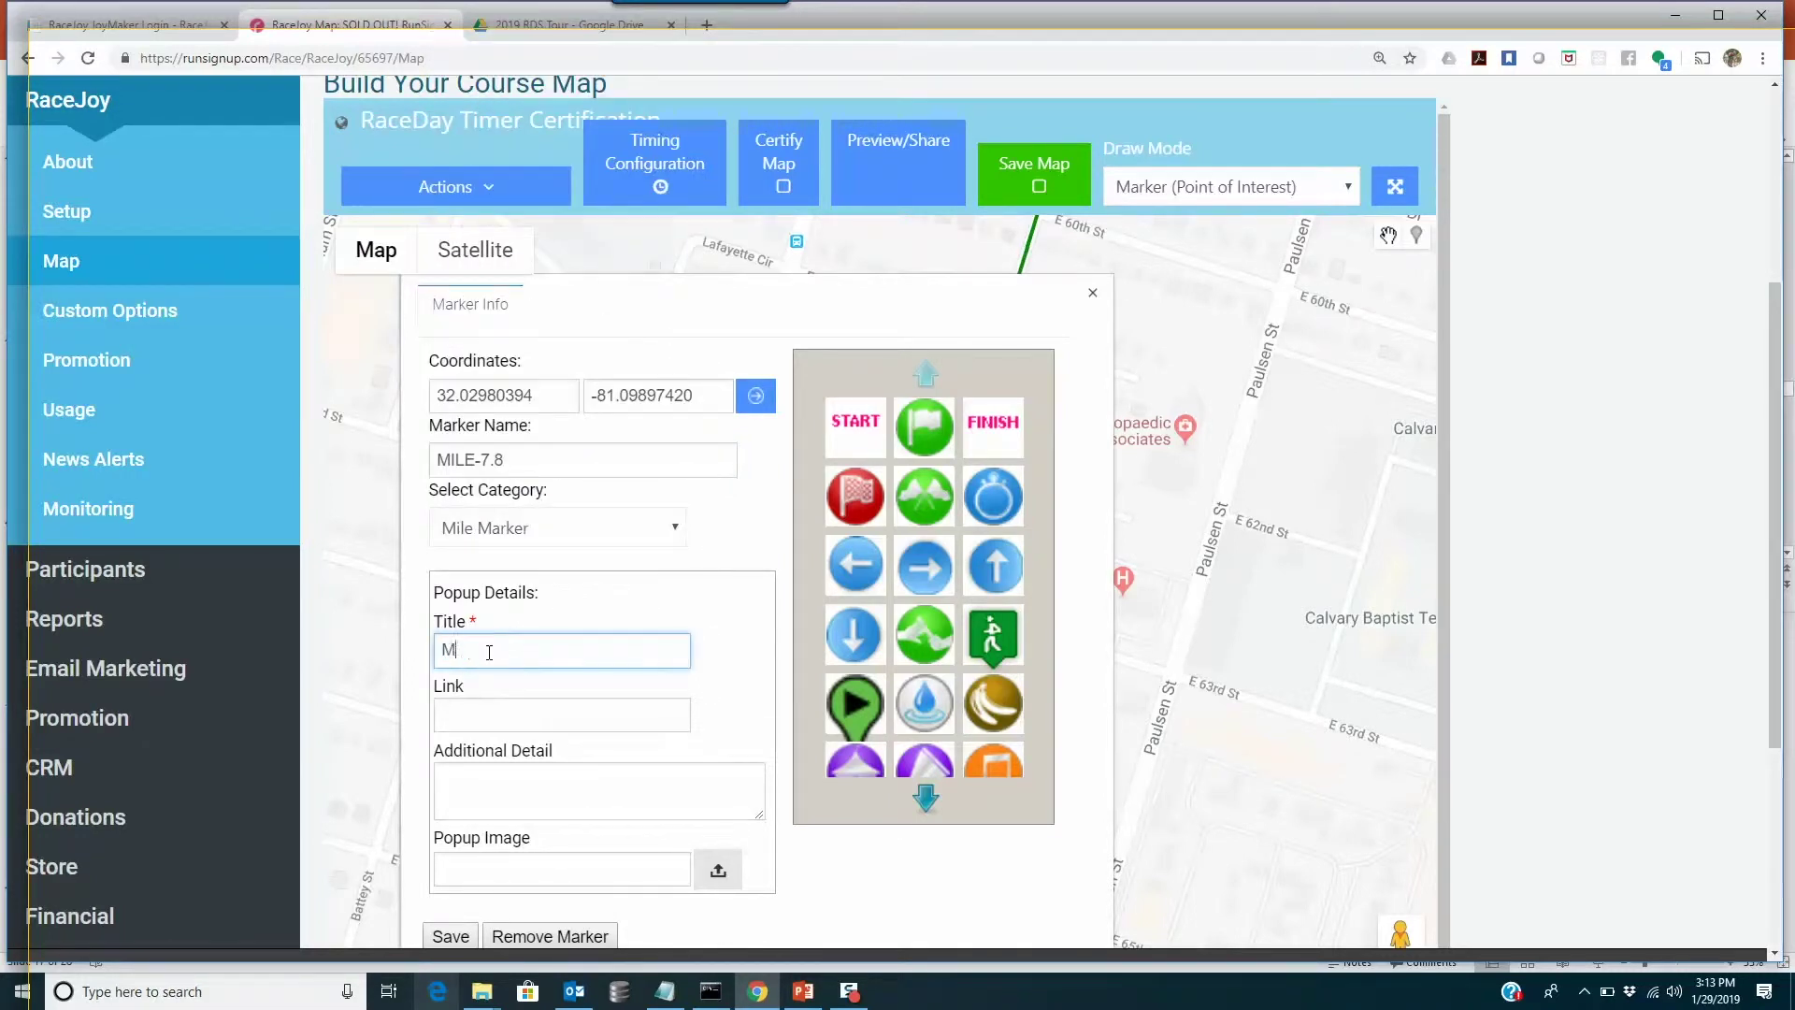
pyautogui.write('MILE-7.8')
pyautogui.click(1012, 509)
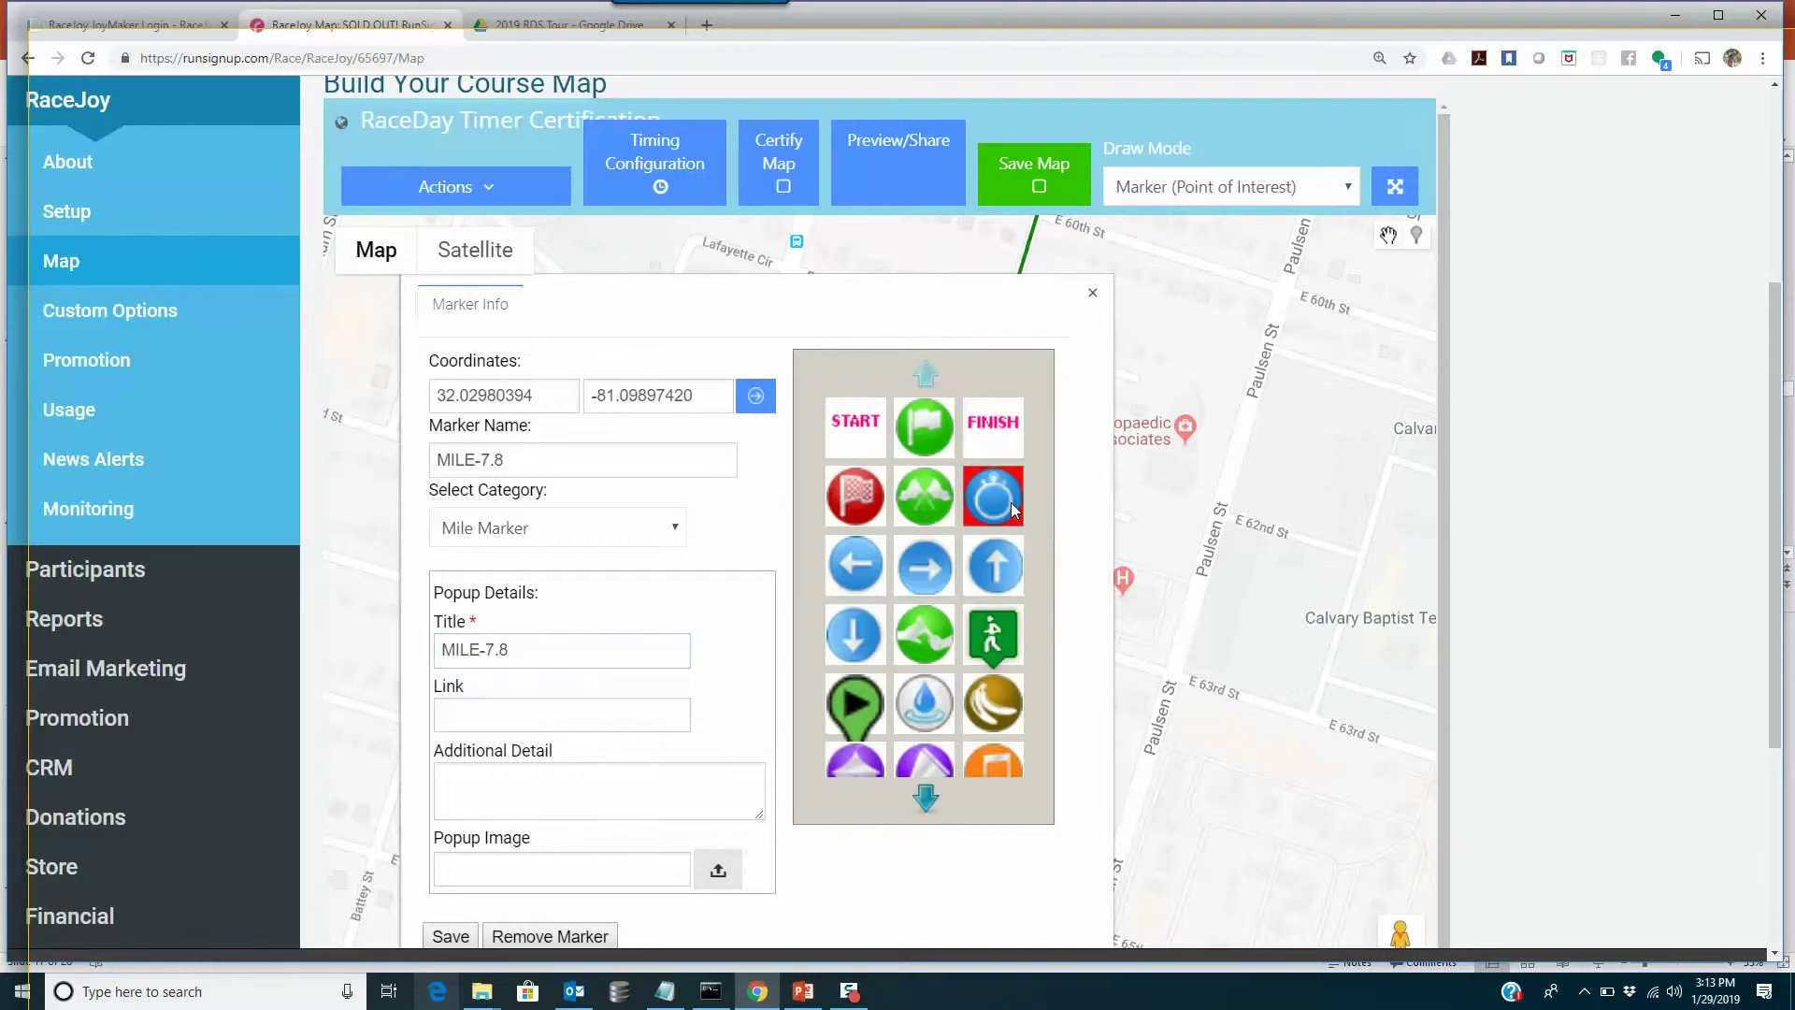
pyautogui.click(451, 934)
pyautogui.scroll(-2, 1549, 540)
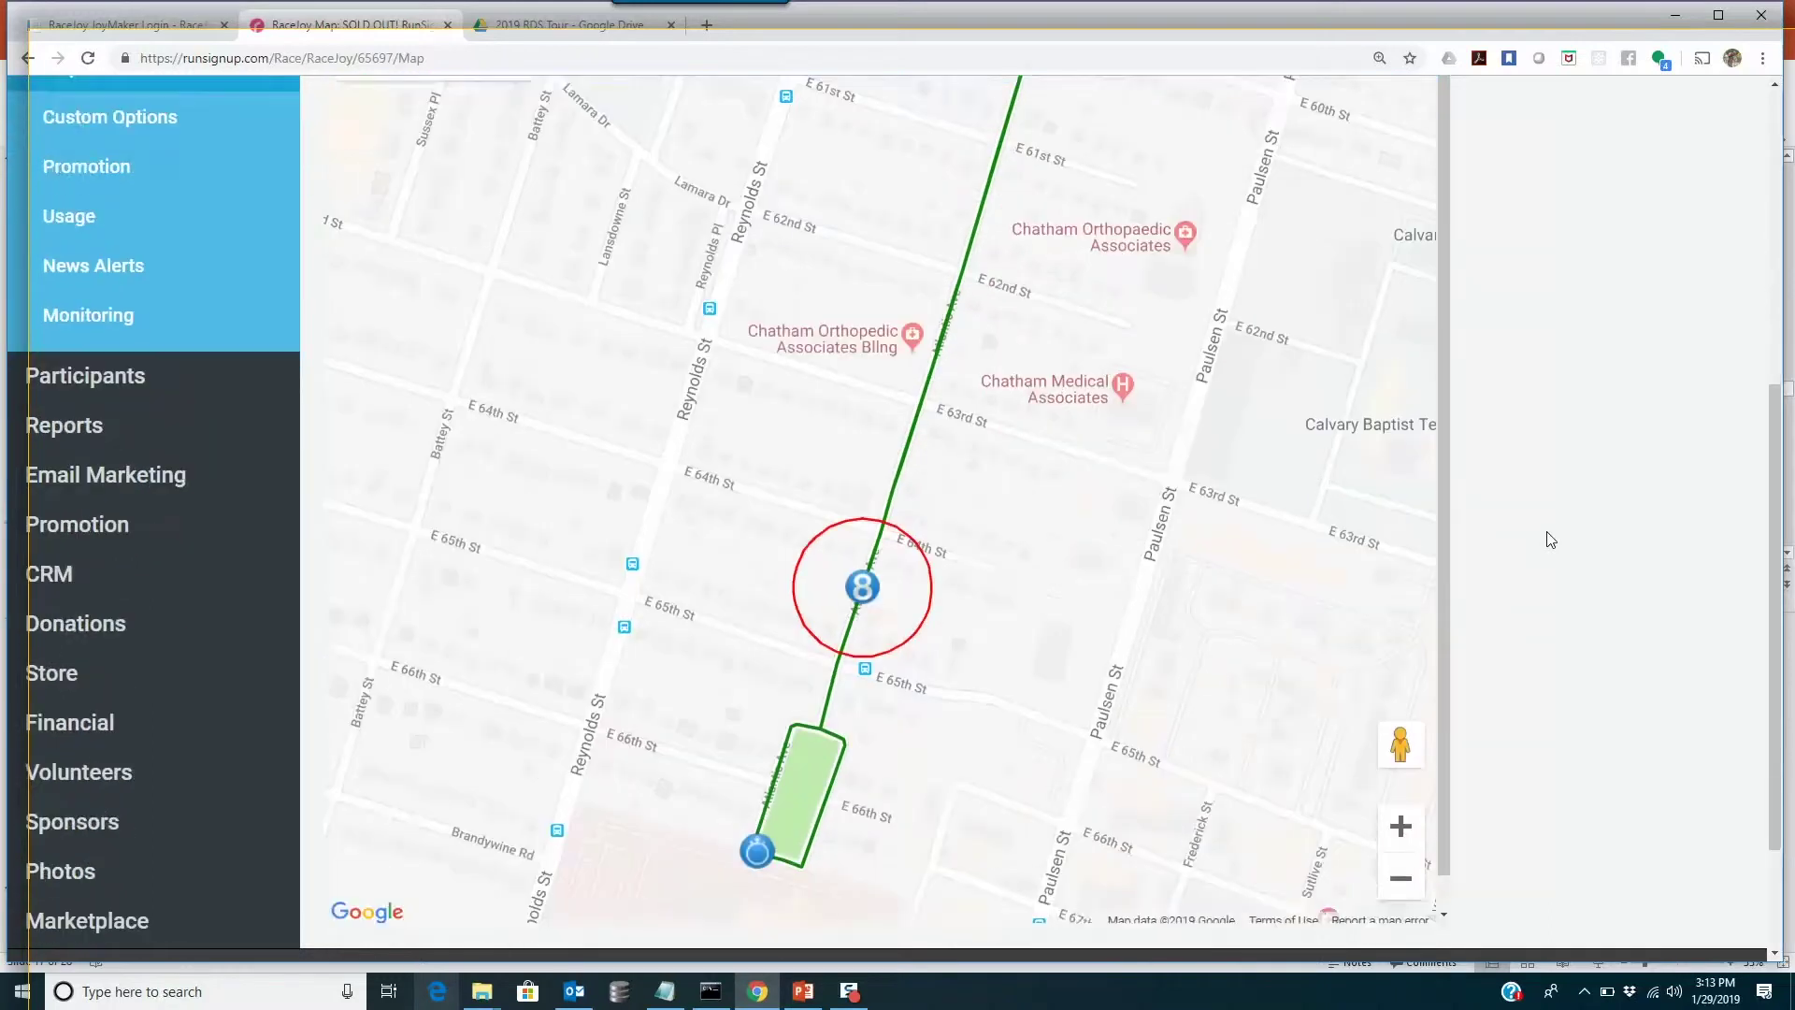
pyautogui.scroll(-2, 1548, 540)
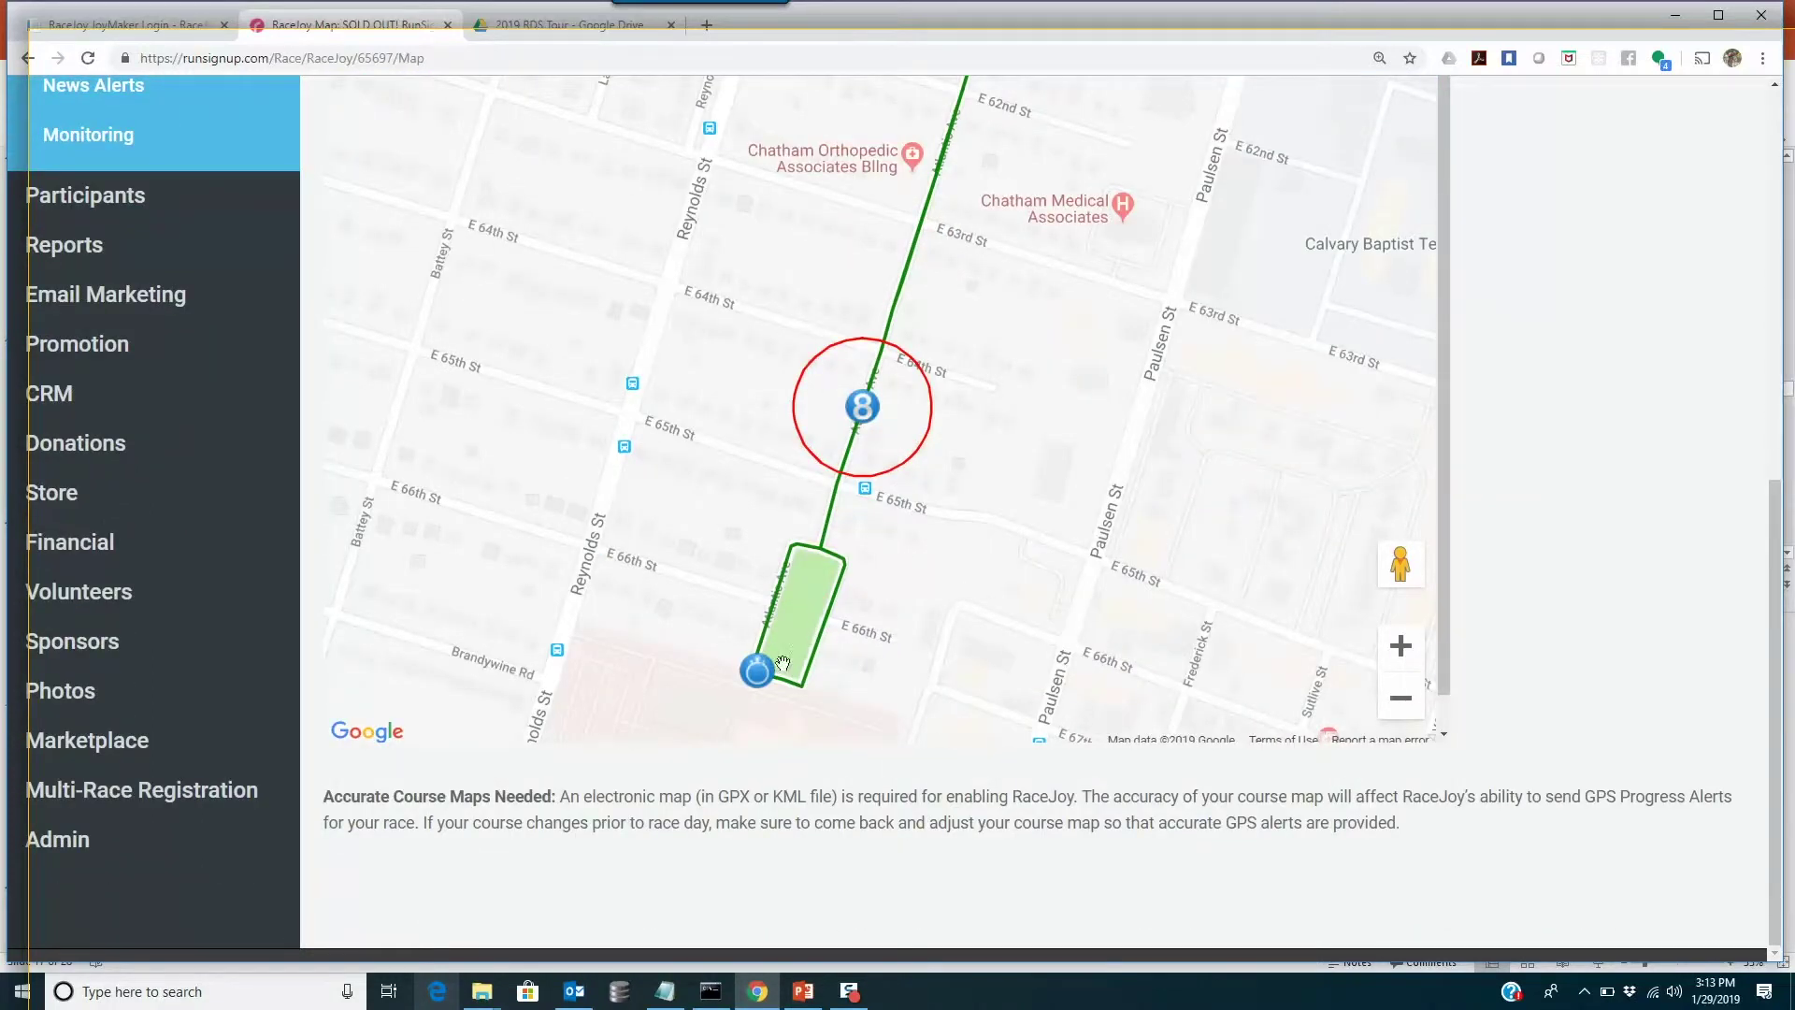
# Step: Set the MILE-7.8 timing point's distance to 7.8, then save and close the timing point configuration
pyautogui.scroll(5, 1622, 561)
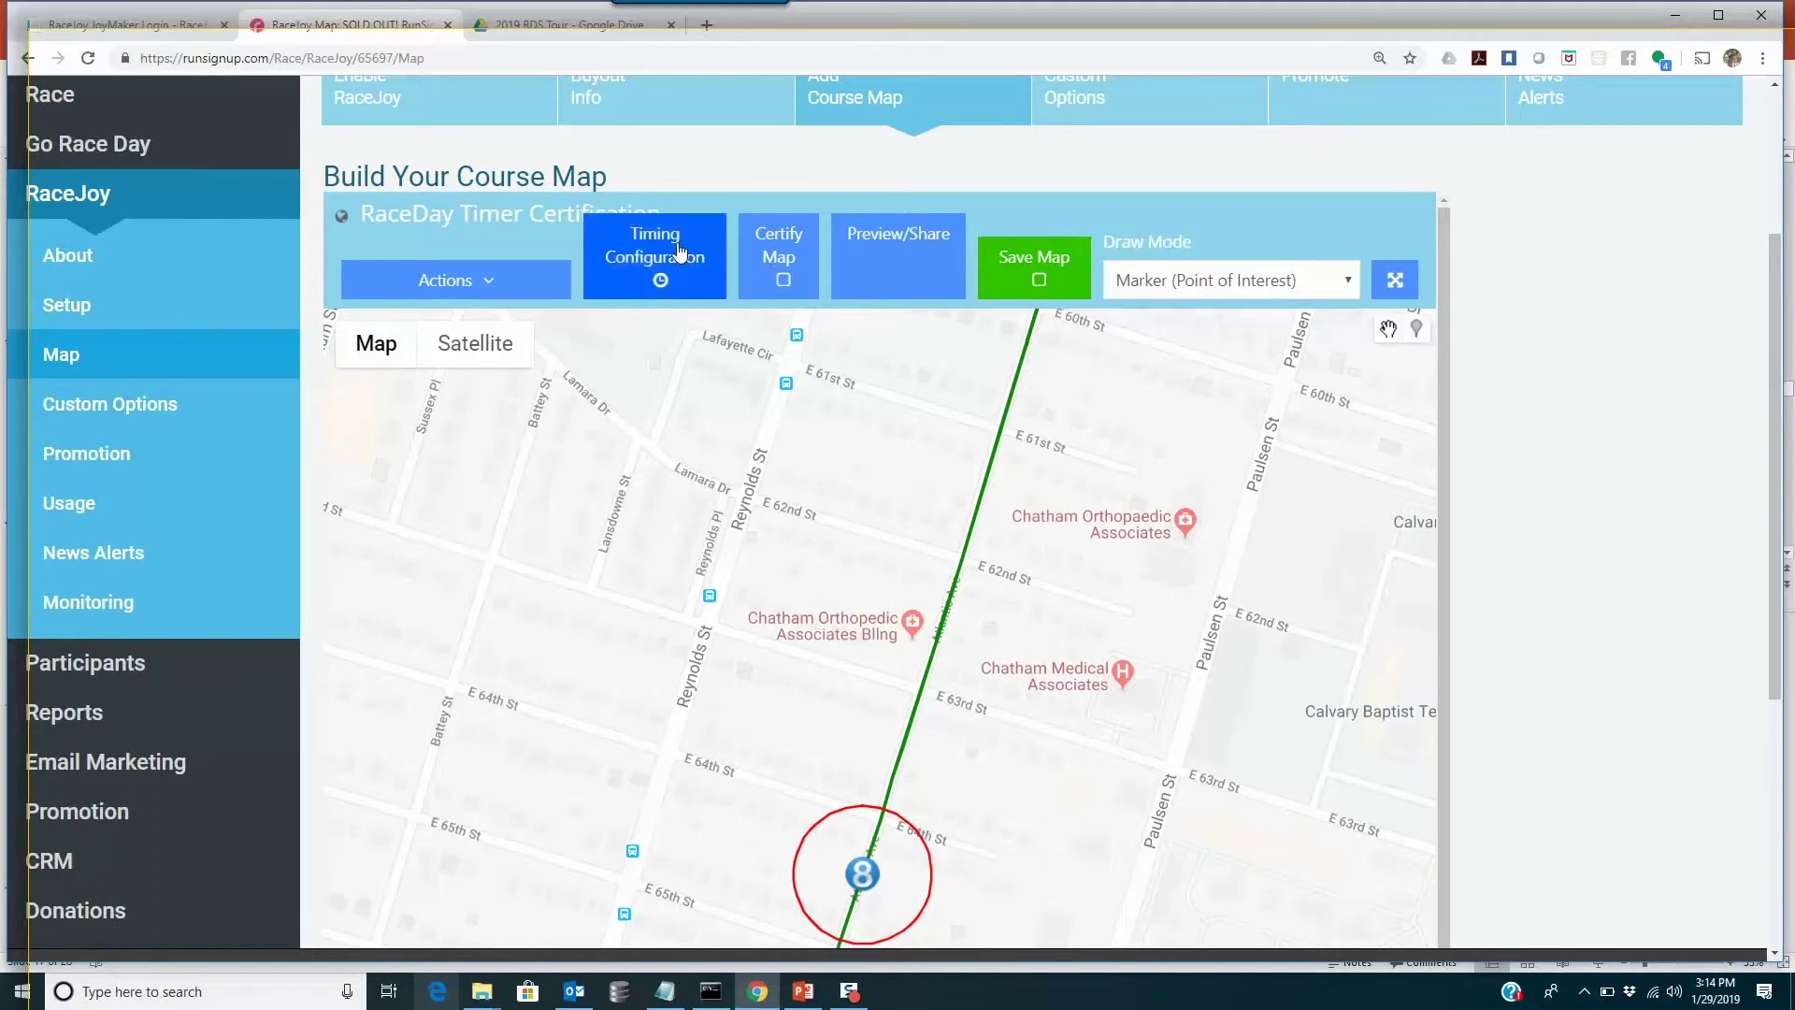
pyautogui.click(680, 252)
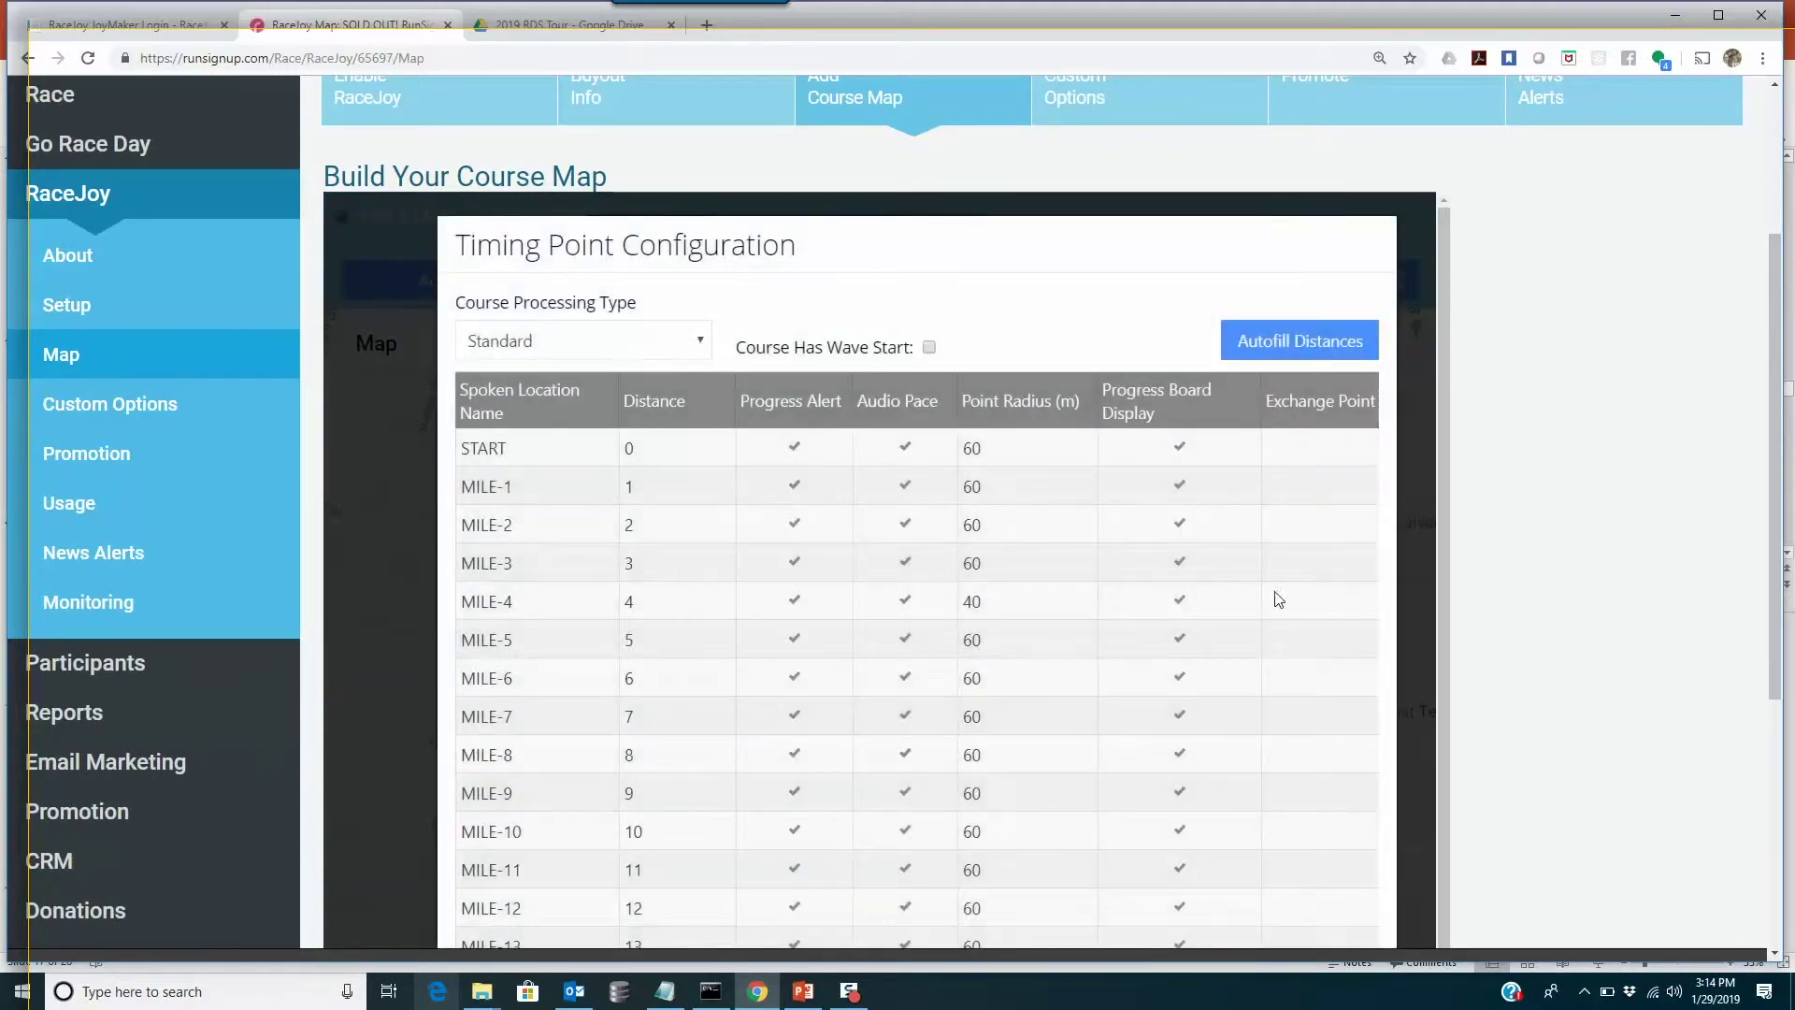
pyautogui.scroll(3, 1253, 598)
pyautogui.scroll(-5, 1006, 600)
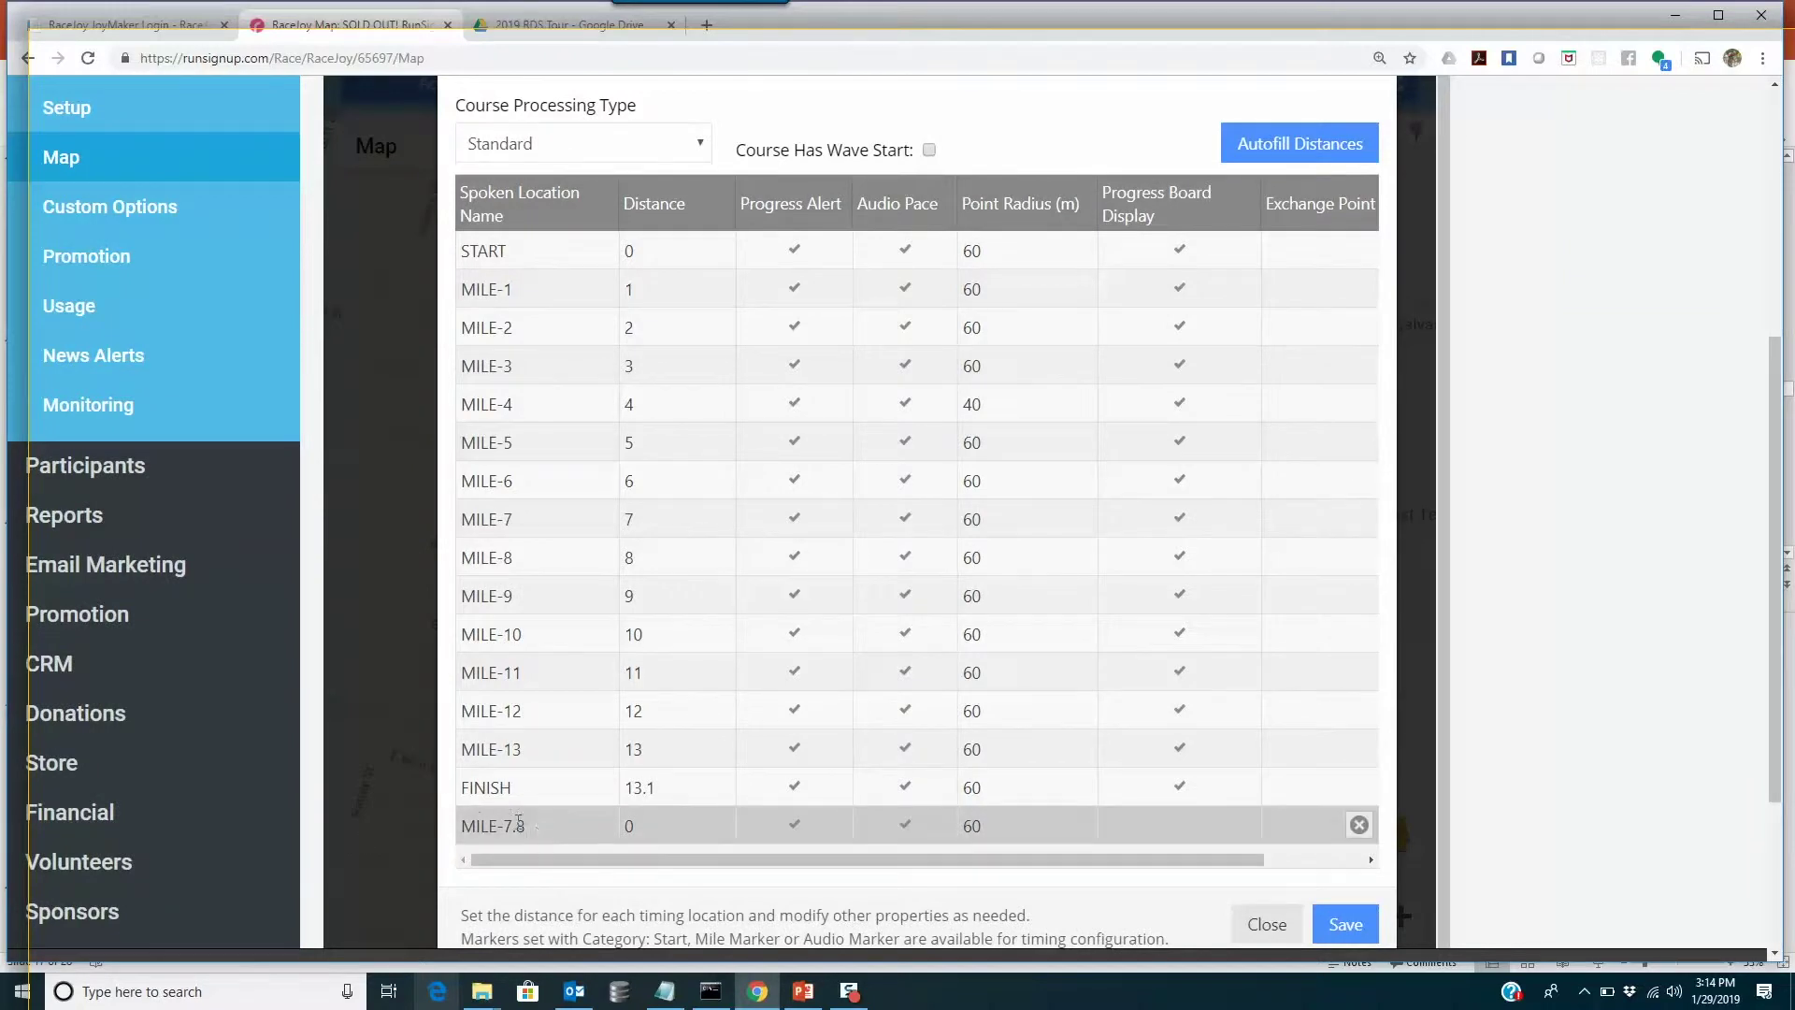
pyautogui.scroll(-3, 984, 788)
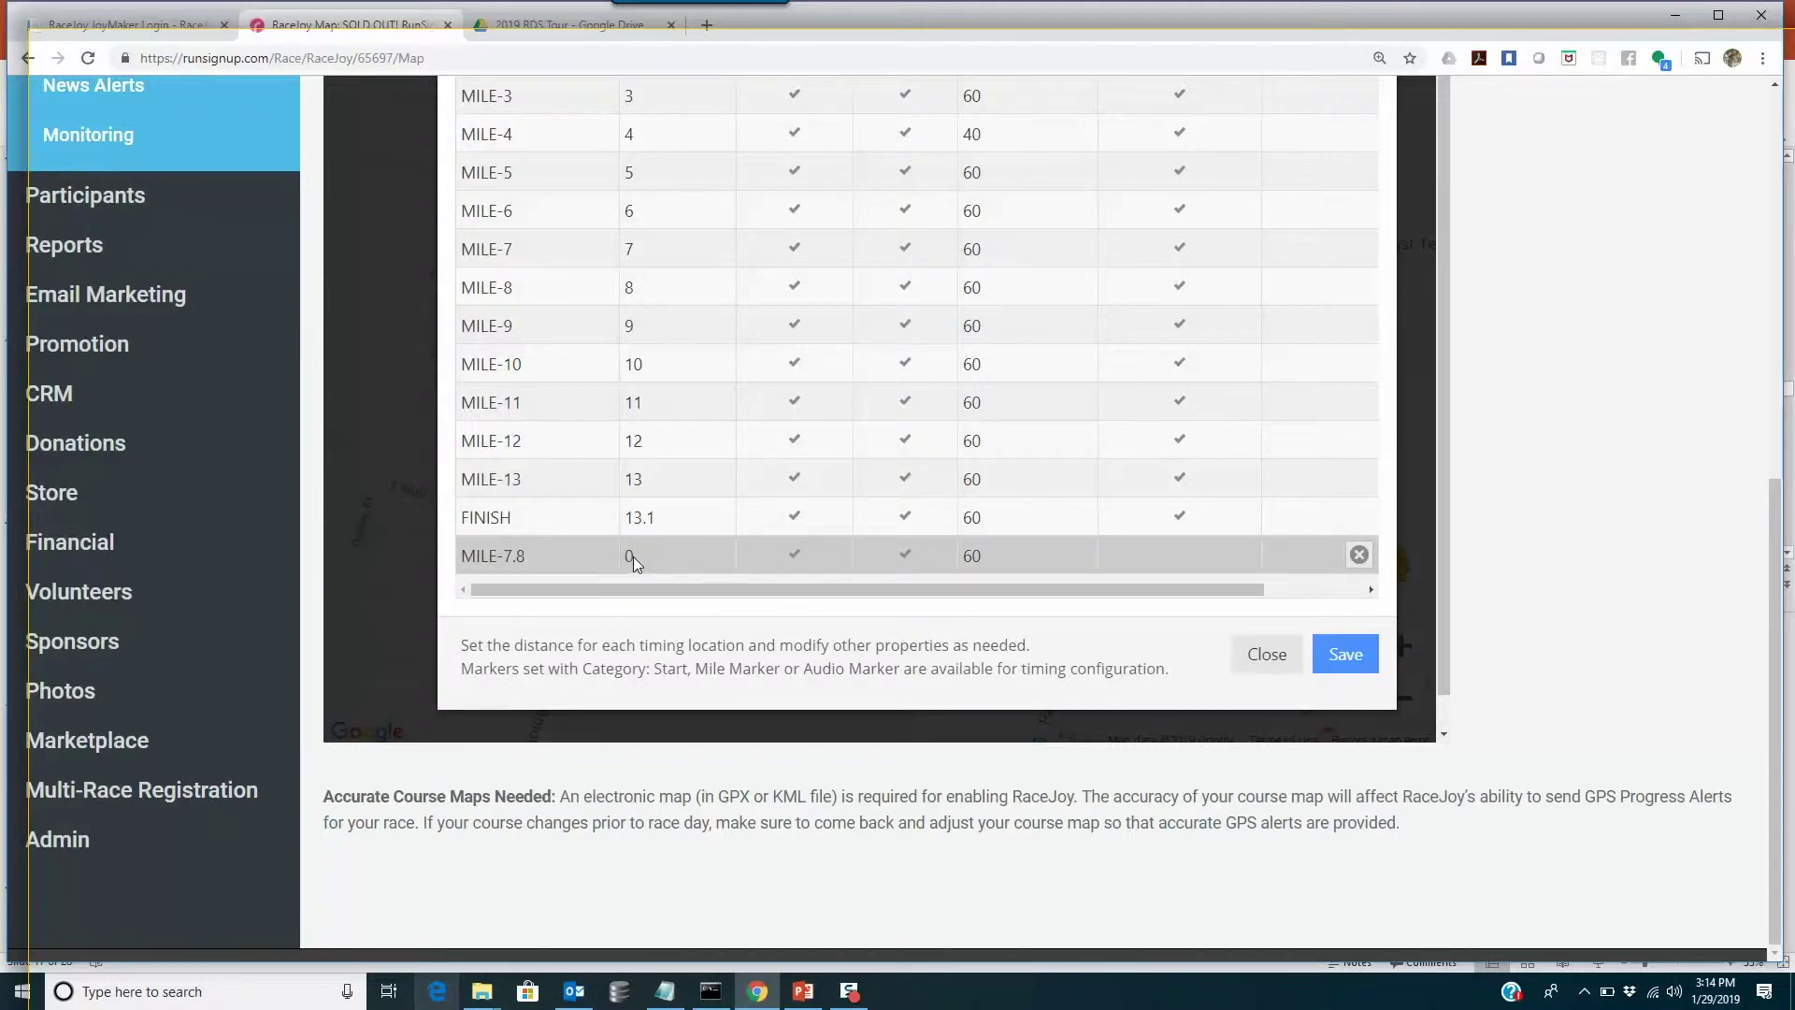
pyautogui.click(632, 557)
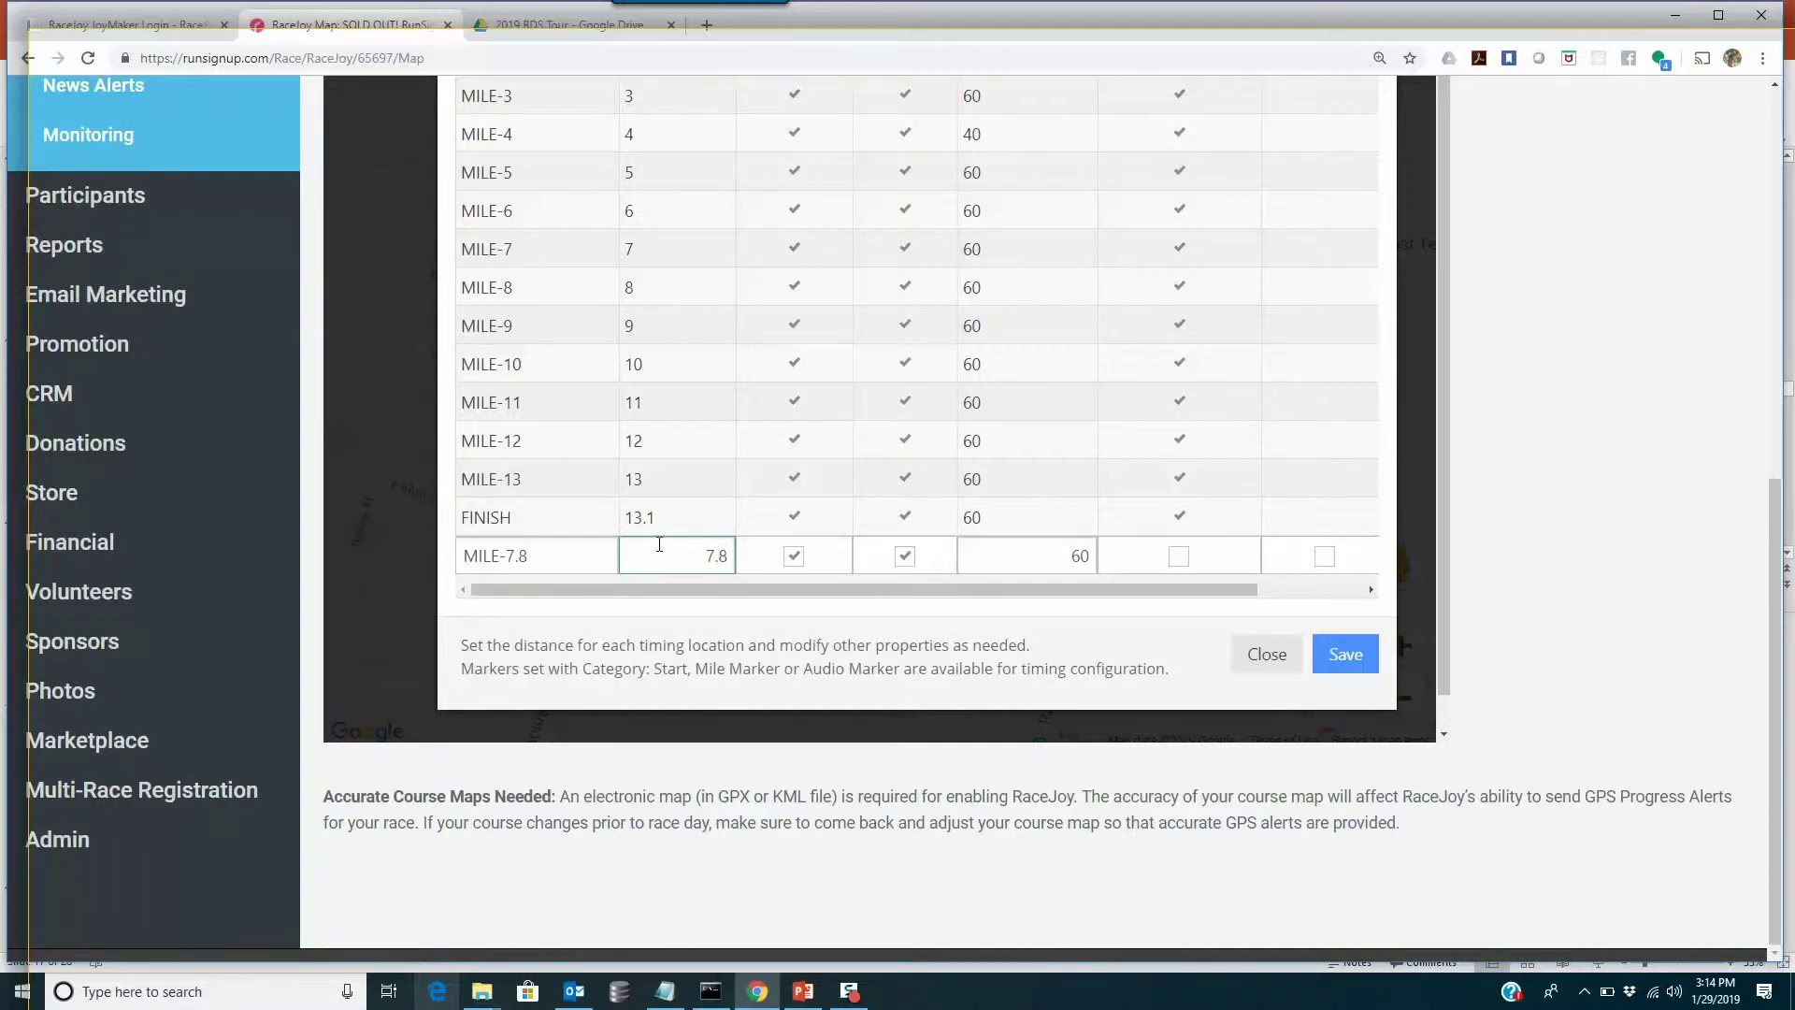
pyautogui.click(1329, 653)
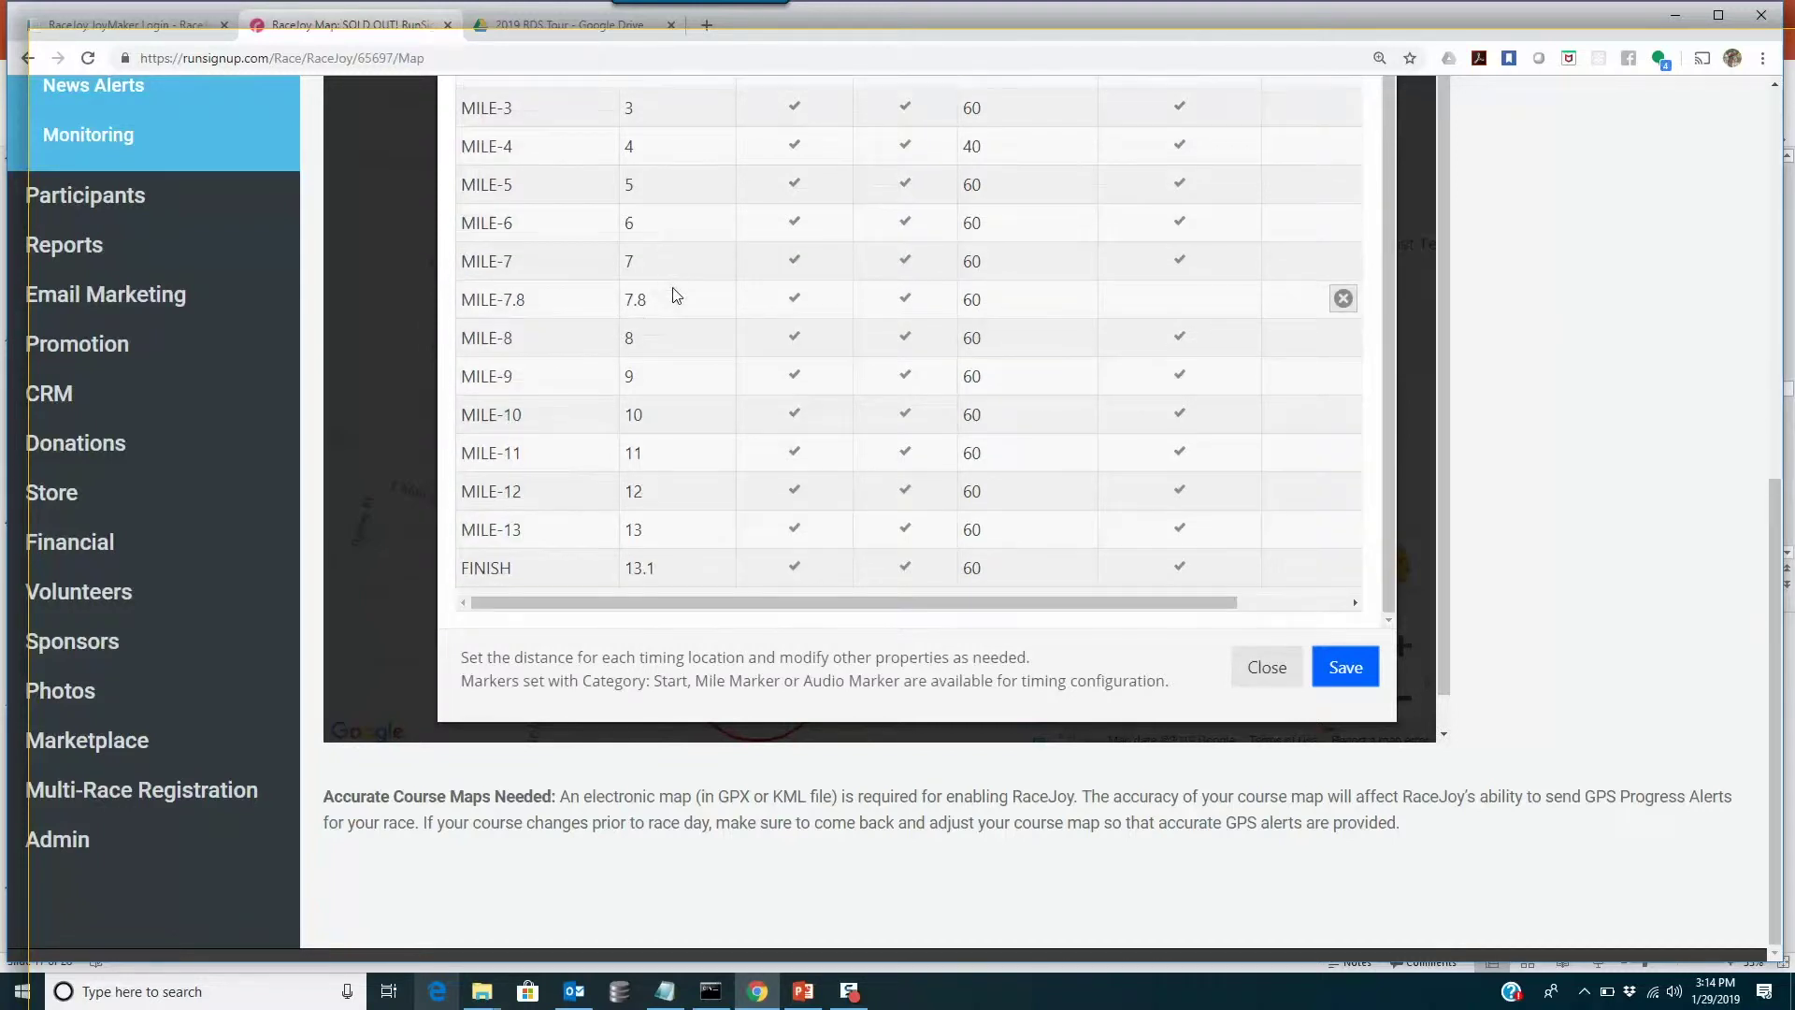
pyautogui.scroll(2, 675, 201)
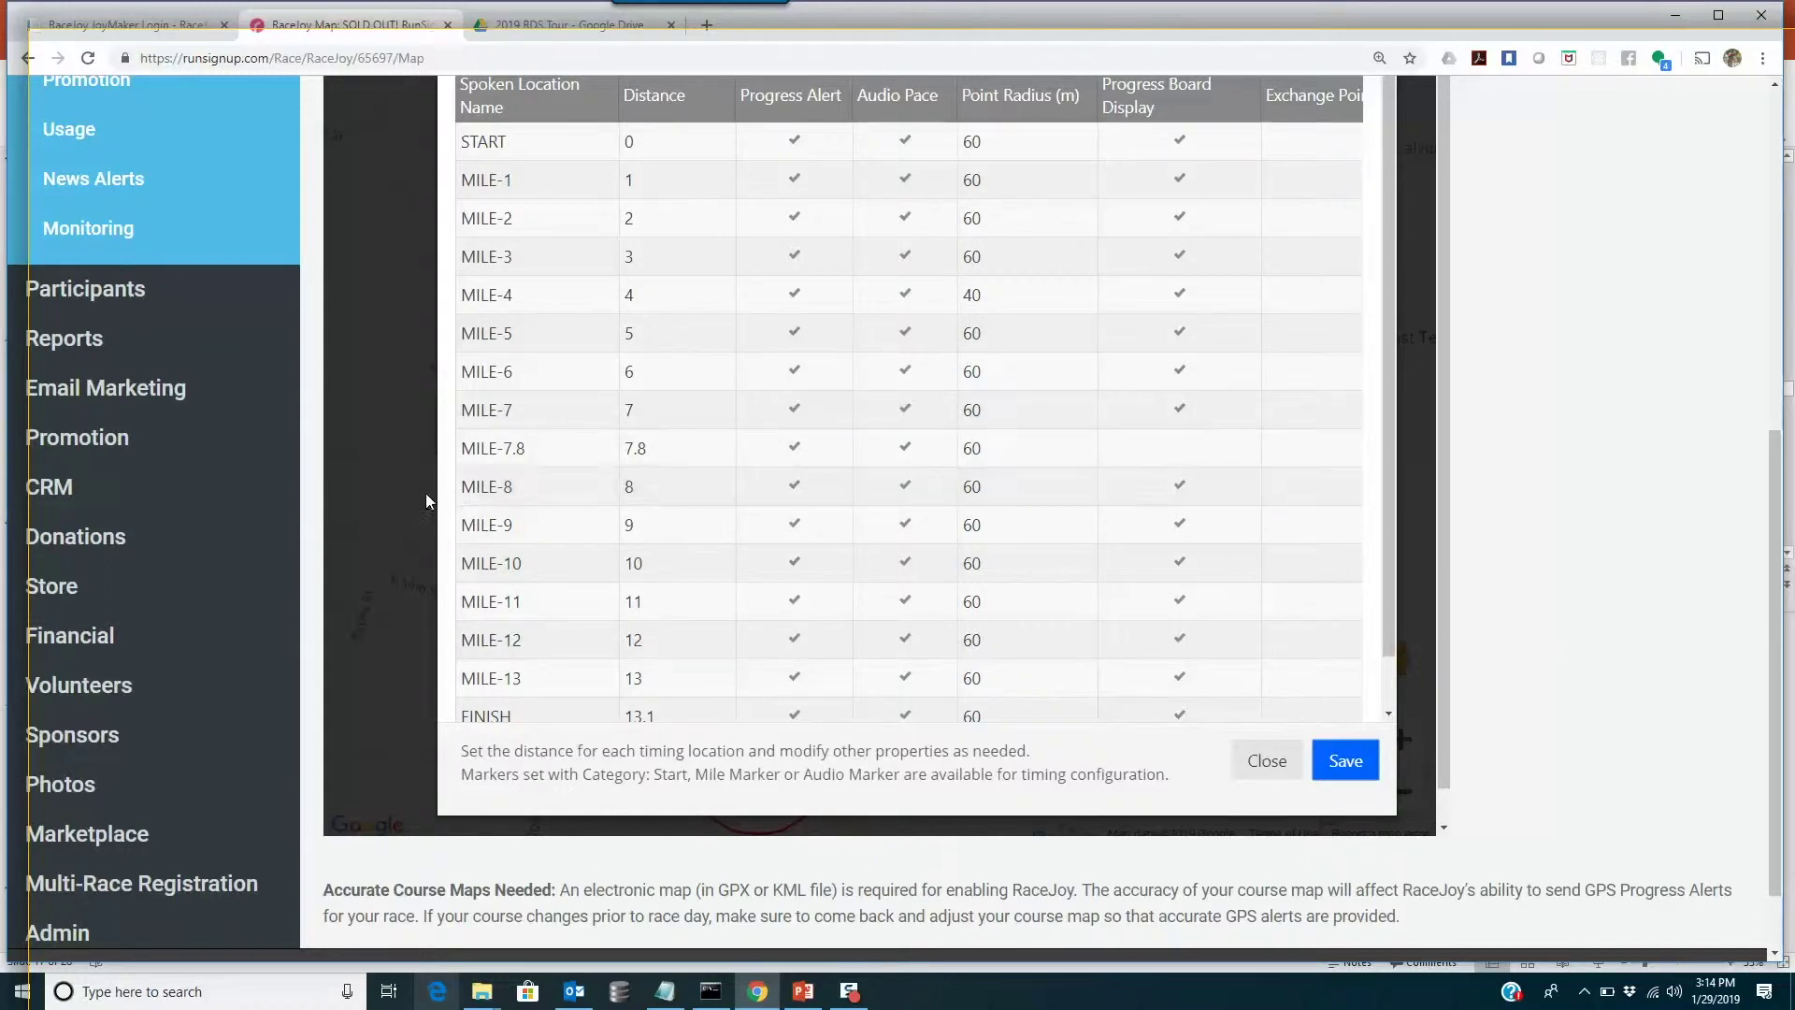
pyautogui.click(1346, 760)
pyautogui.click(1266, 760)
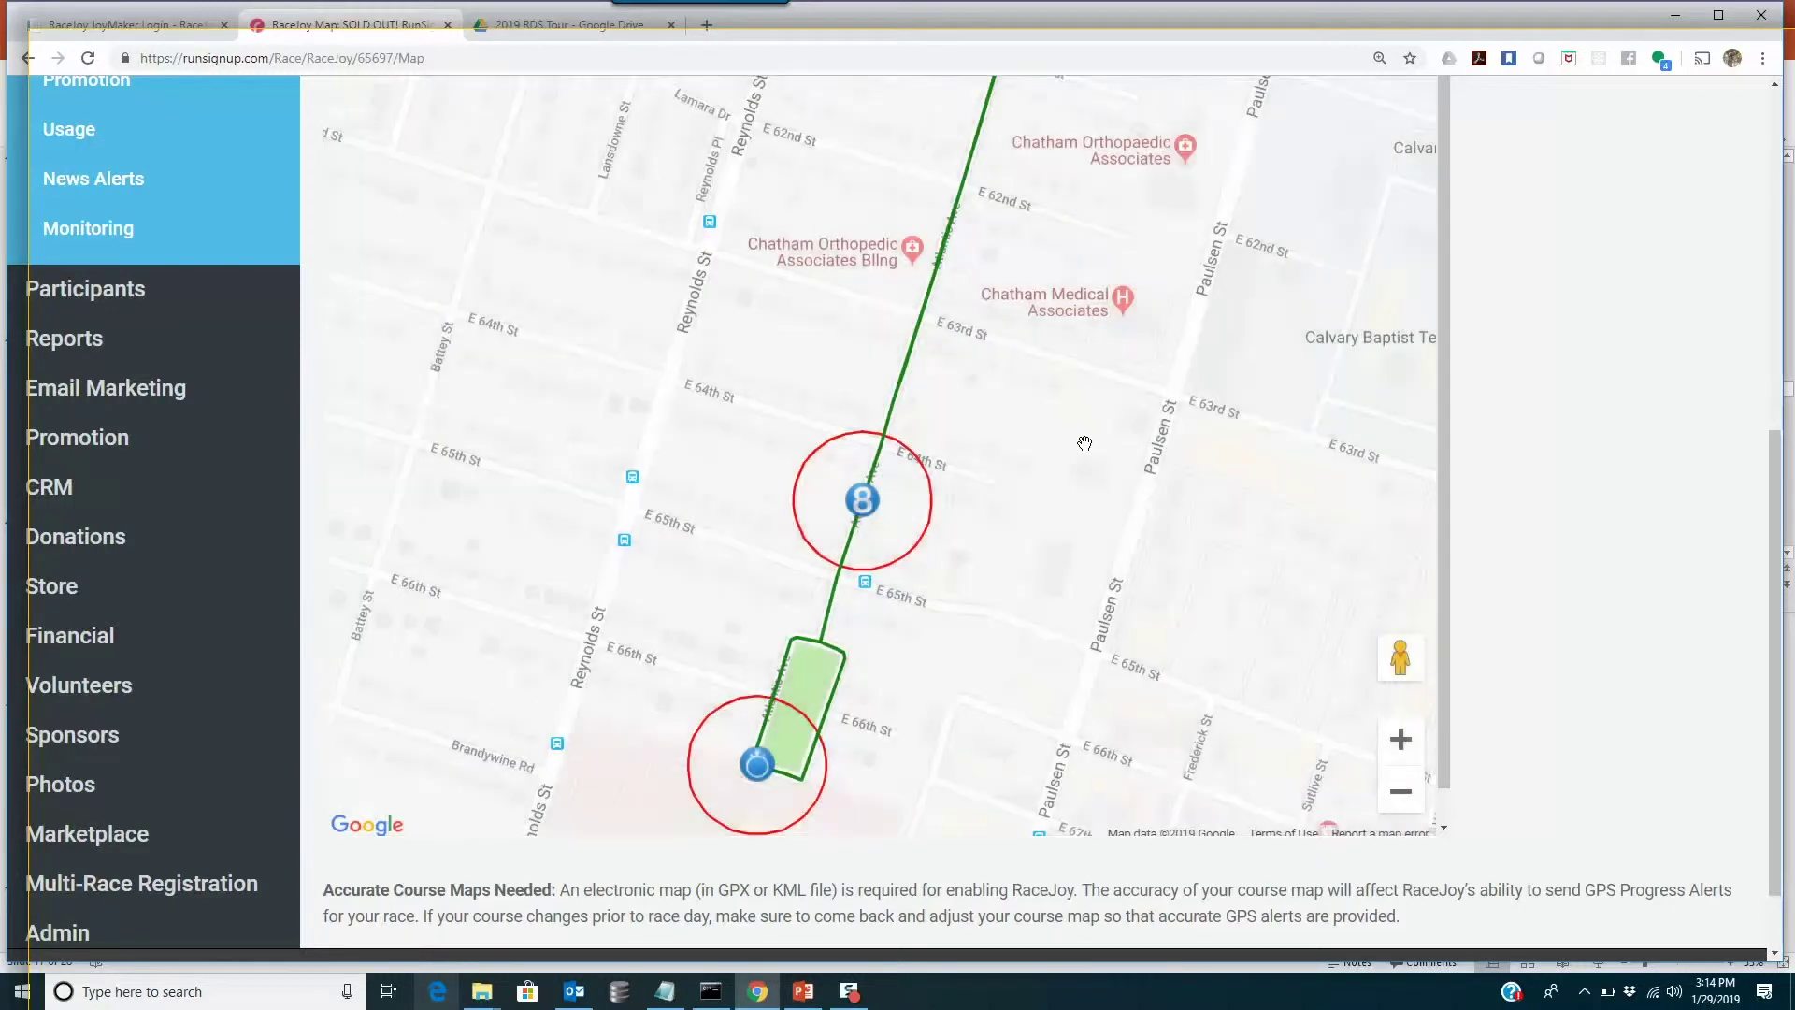
# Step: Turn off Progress Alert and Audio Pace for the MILE-7.8 timing point in the timing configuration
pyautogui.scroll(1, 1082, 445)
pyautogui.scroll(-2, 1065, 425)
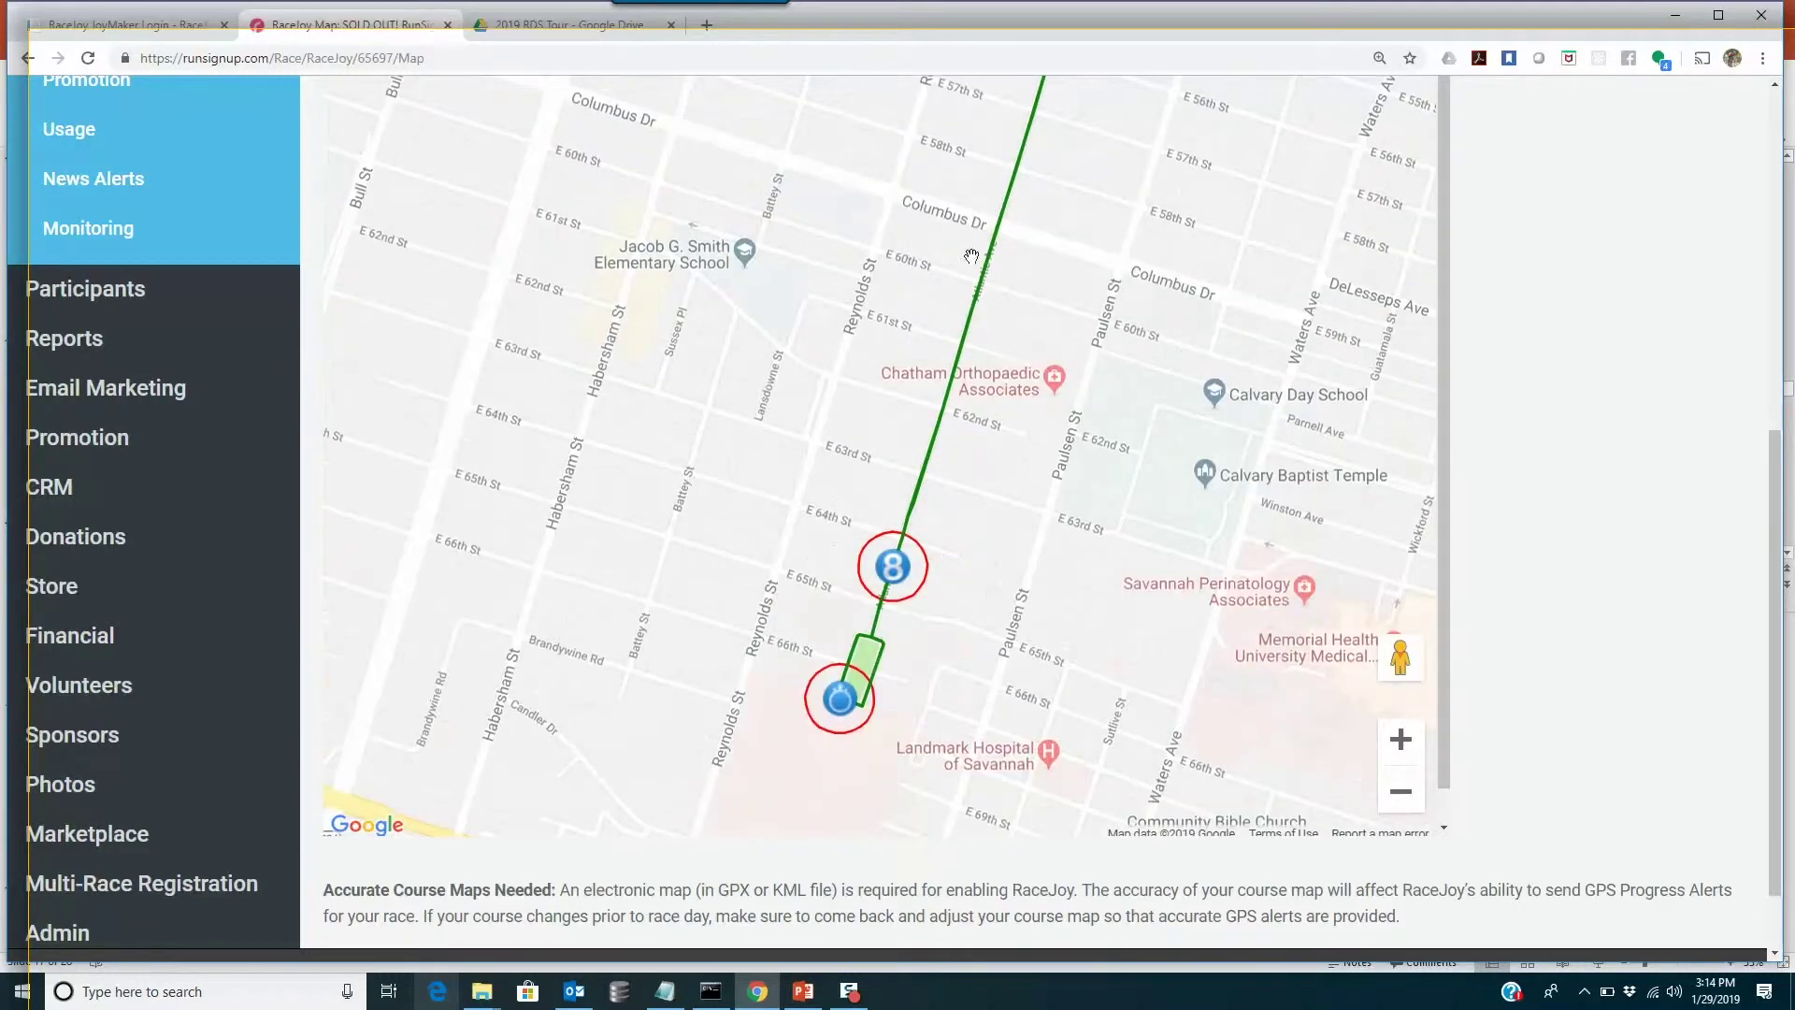
pyautogui.moveTo(1045, 284); pyautogui.dragTo(1122, 126)
pyautogui.scroll(1, 988, 374)
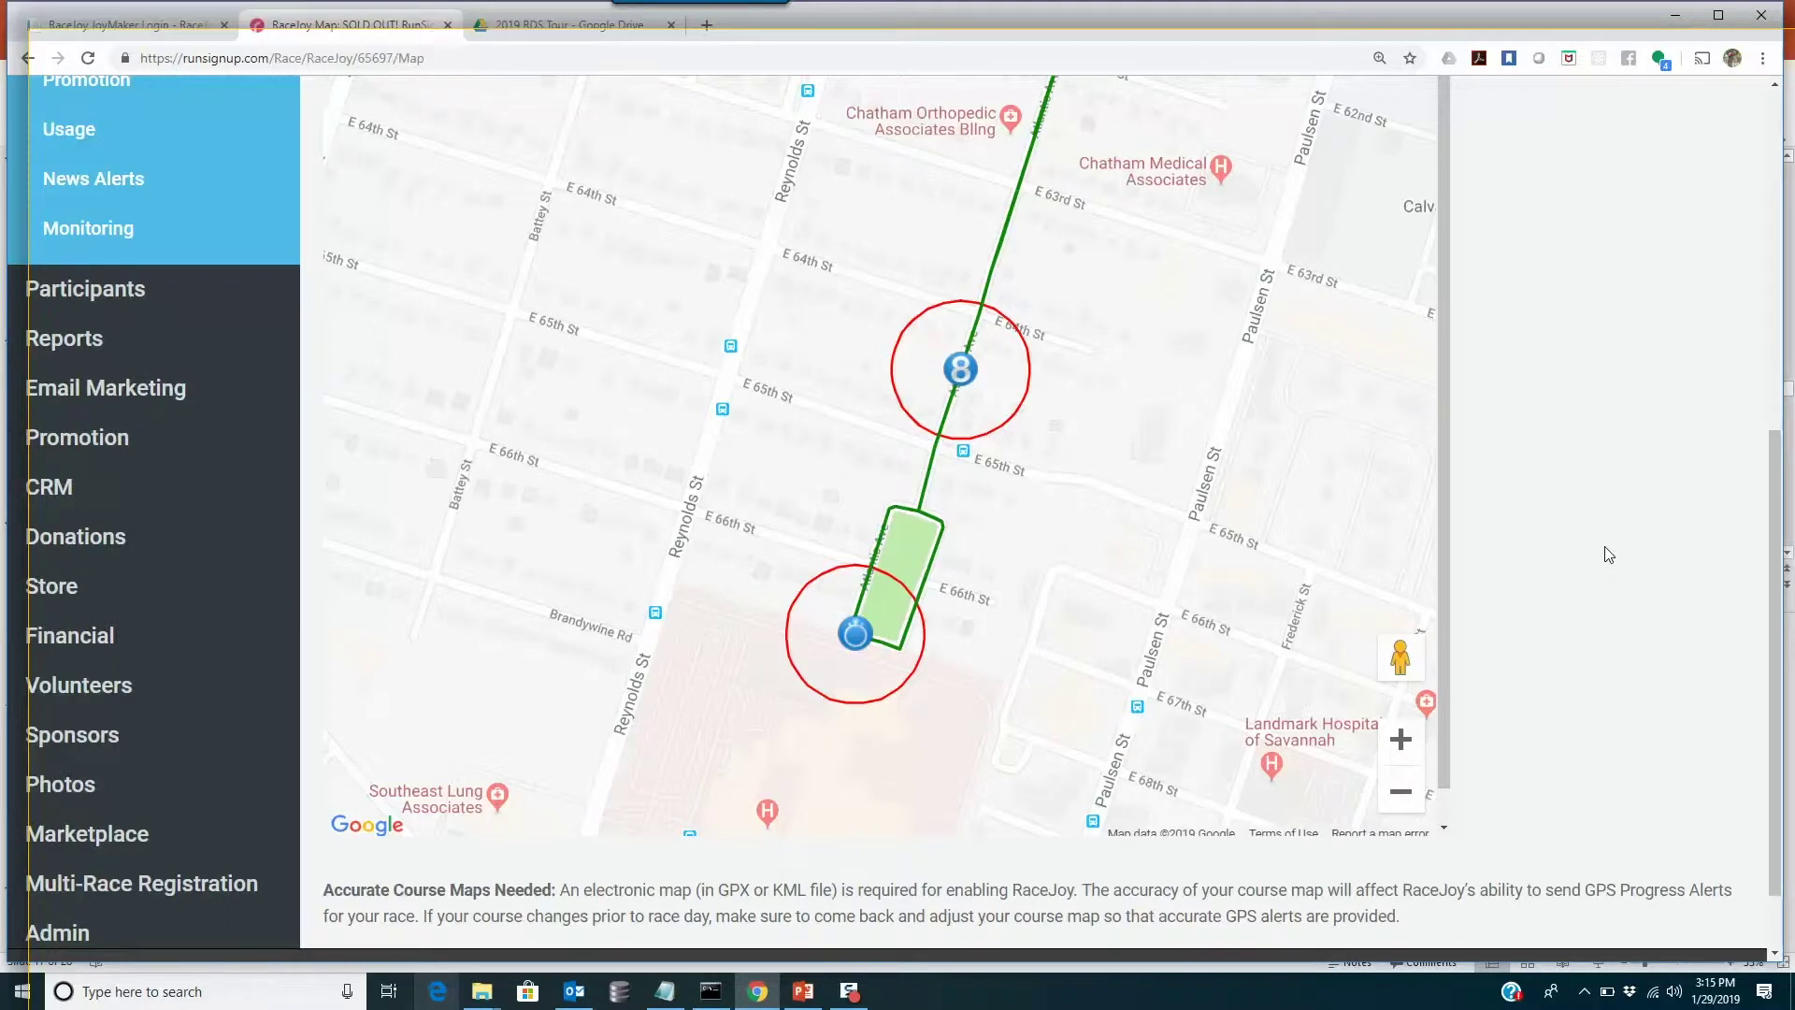
pyautogui.scroll(-1, 1606, 553)
pyautogui.scroll(7, 1602, 552)
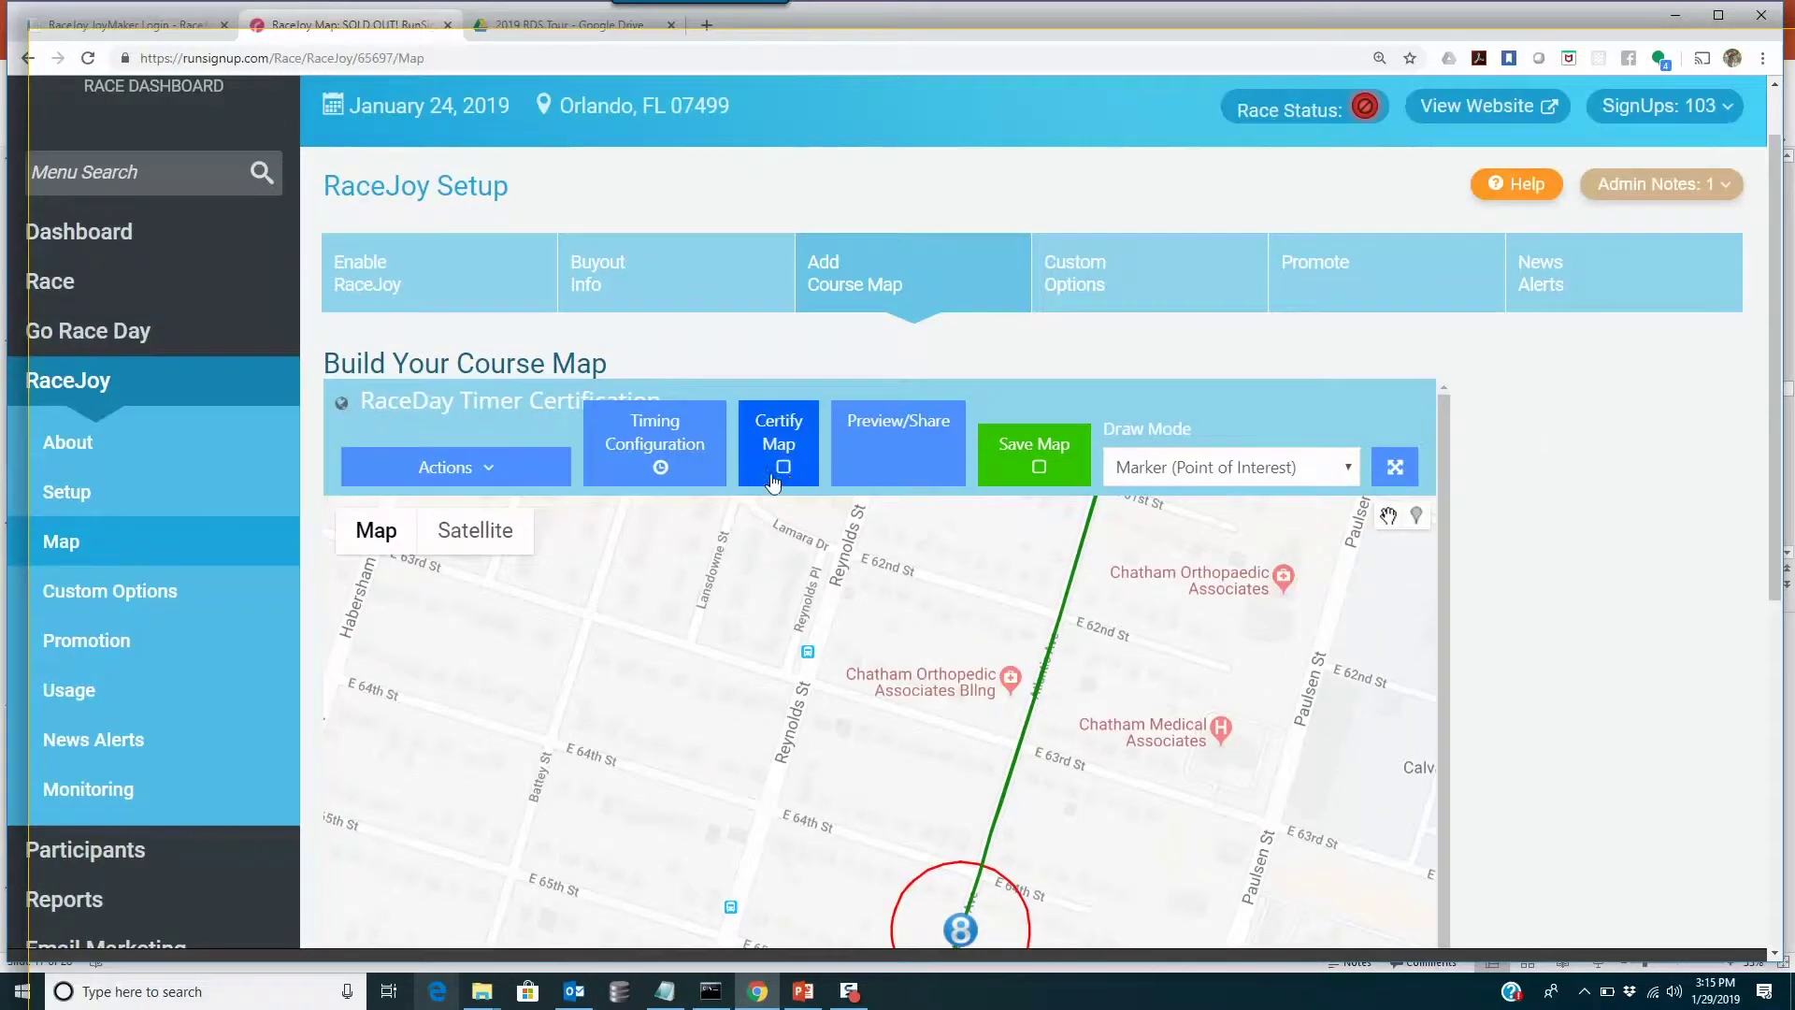
pyautogui.click(701, 458)
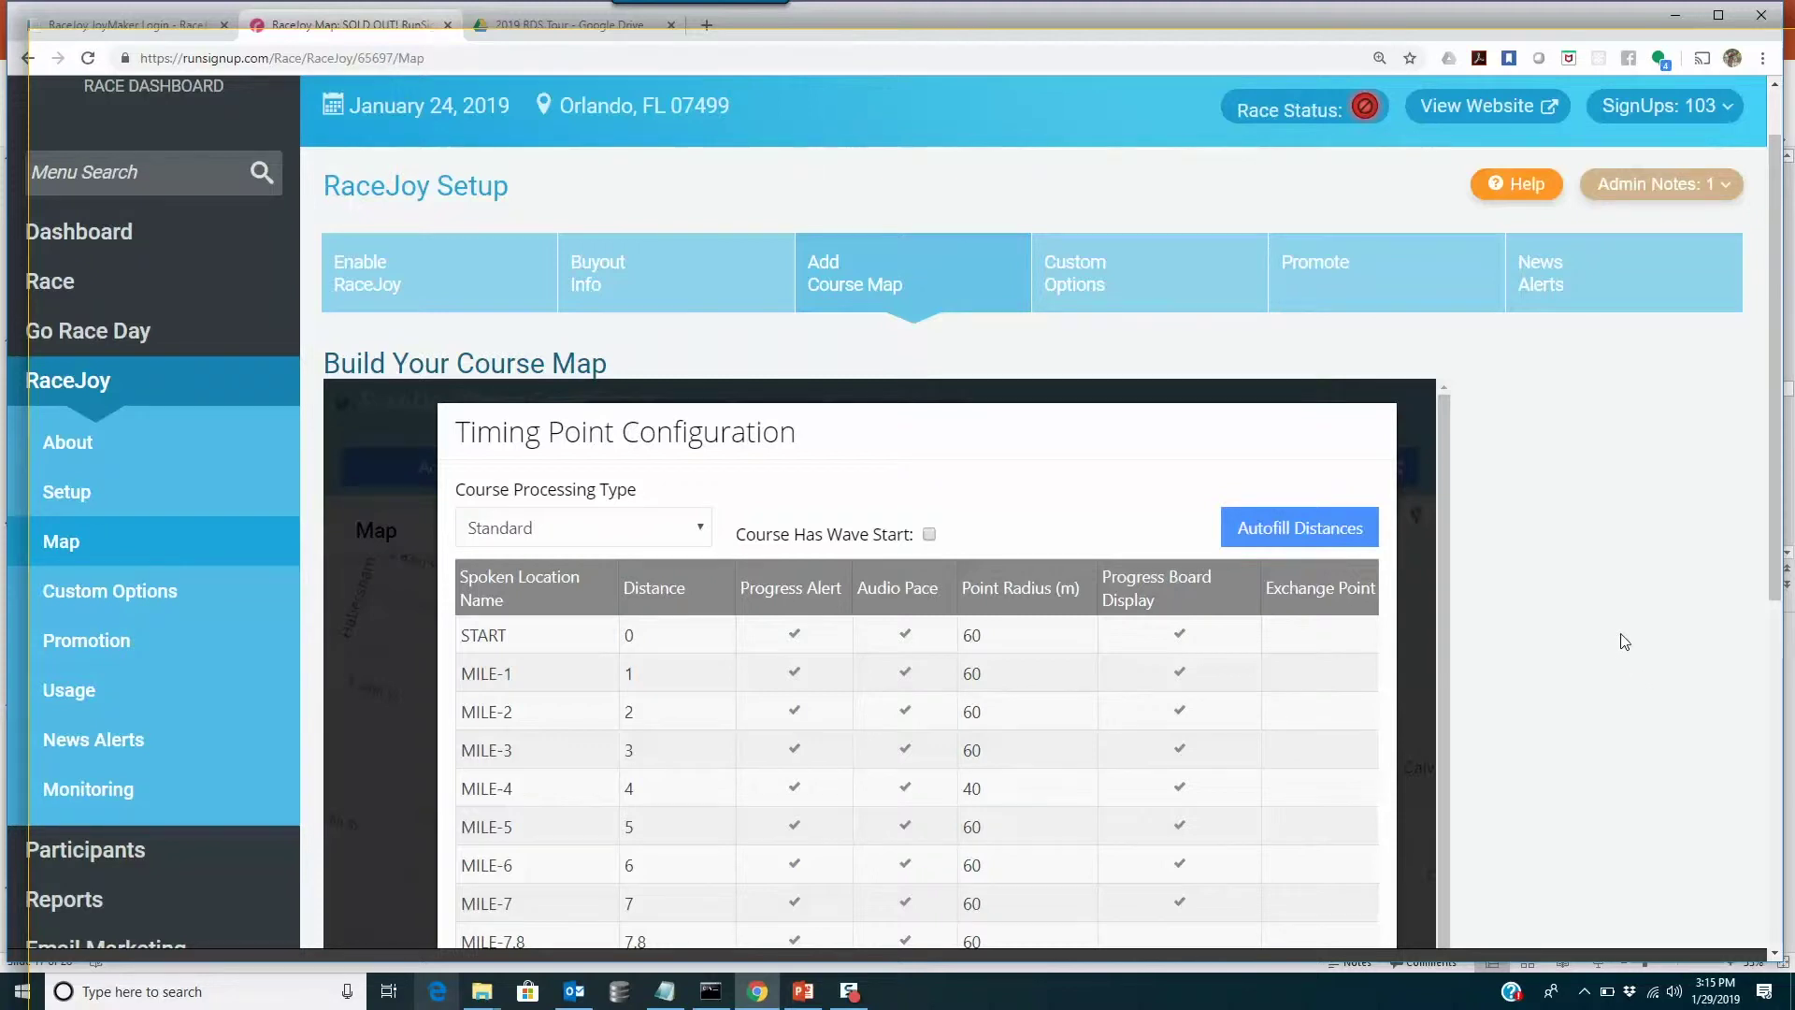
pyautogui.scroll(-3, 1625, 641)
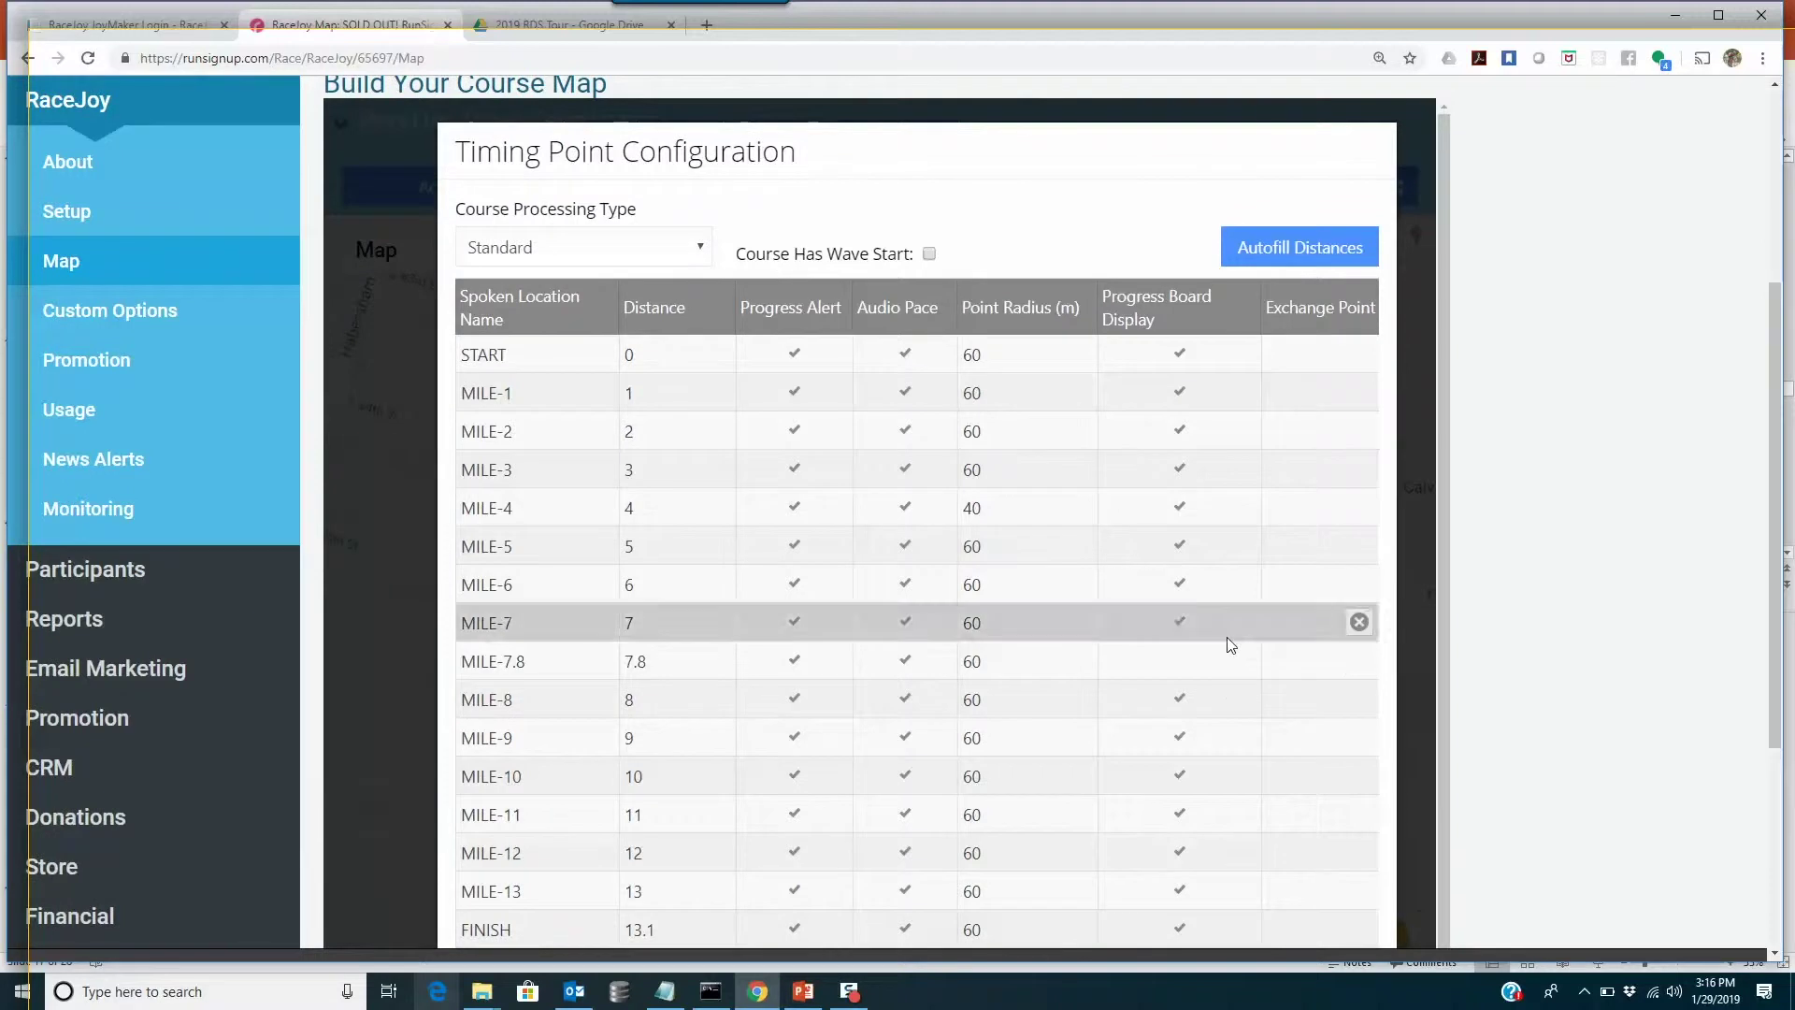
pyautogui.click(796, 663)
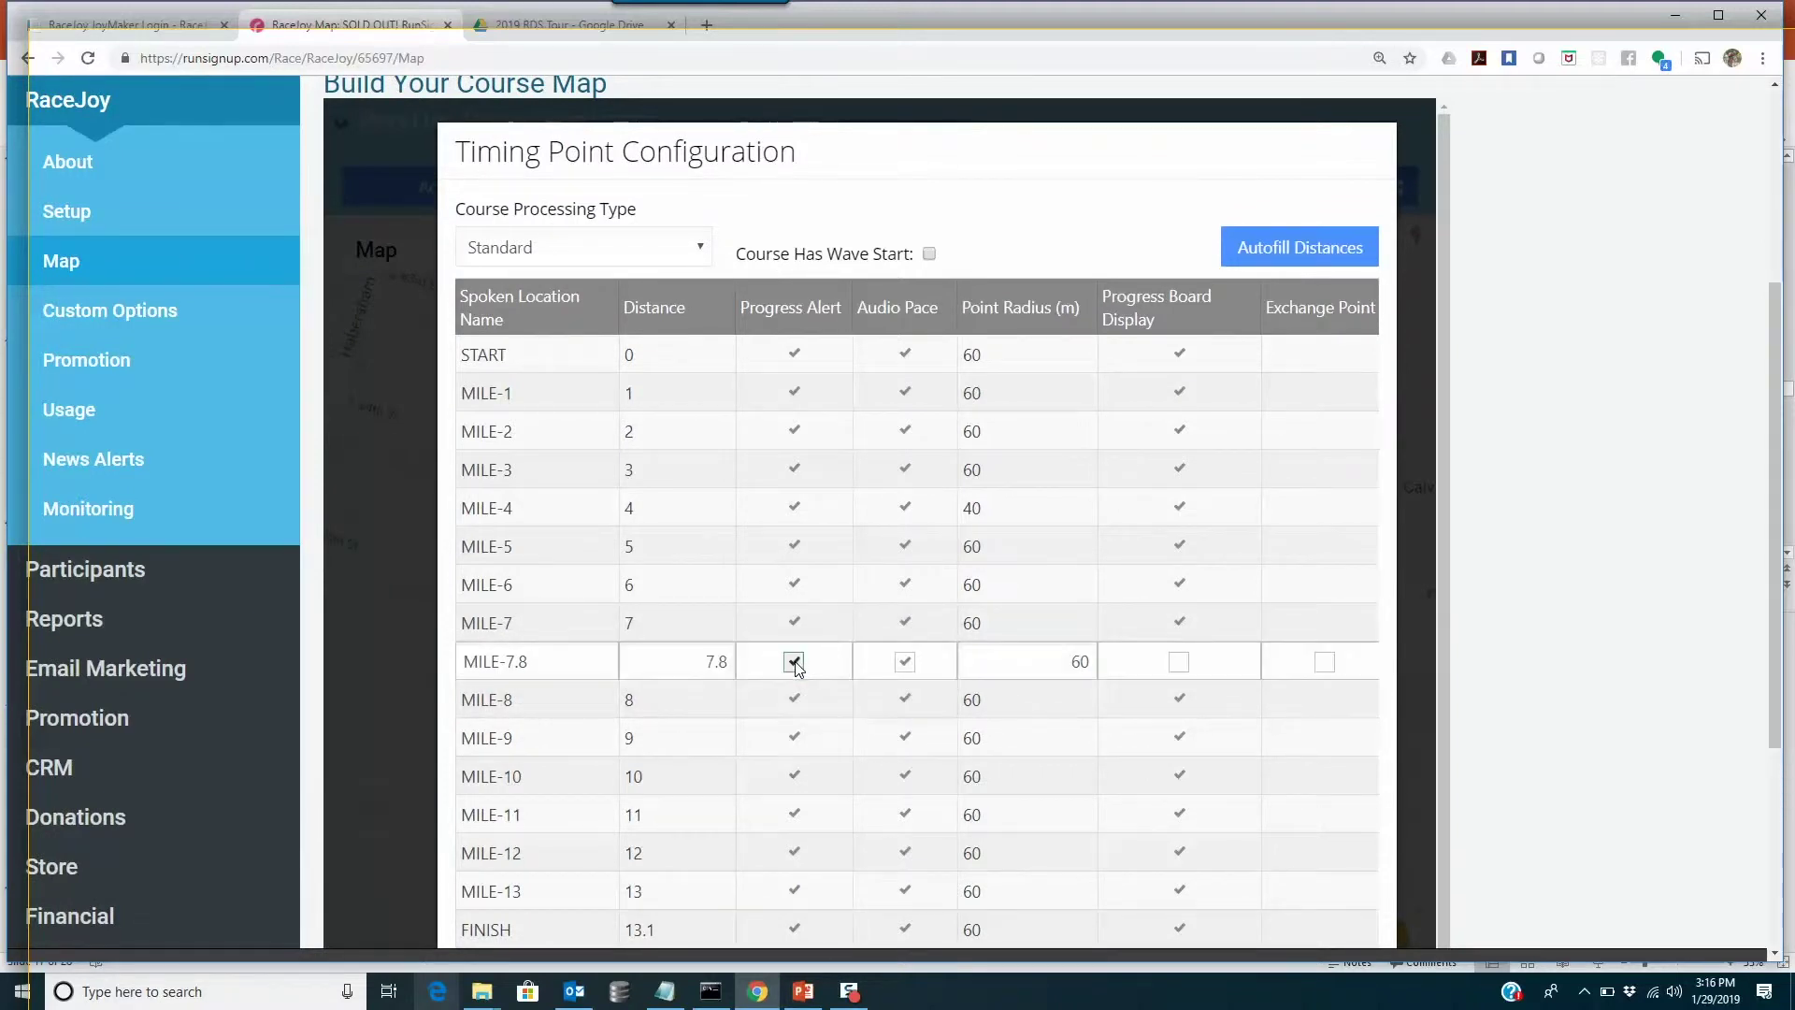
pyautogui.click(672, 667)
pyautogui.click(909, 666)
# Step: Save the edited timing point configuration and close it
pyautogui.scroll(4, 1253, 661)
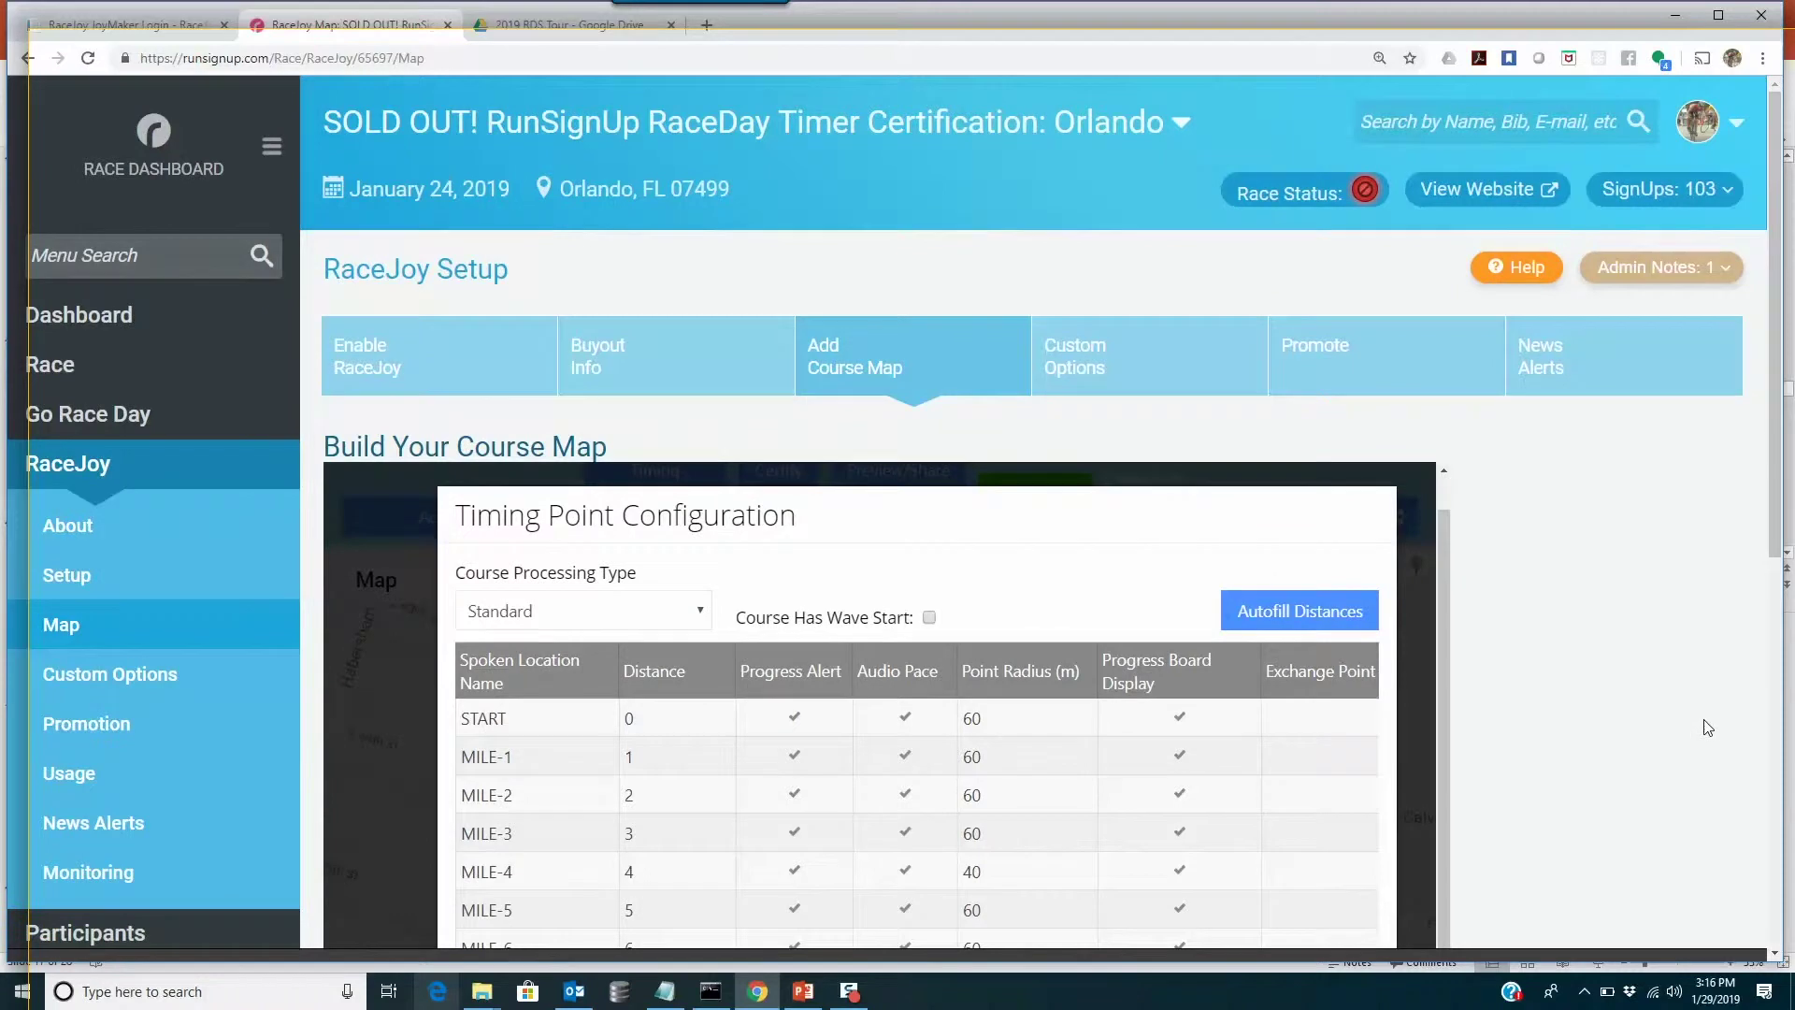
pyautogui.scroll(-8, 1706, 727)
pyautogui.click(1367, 666)
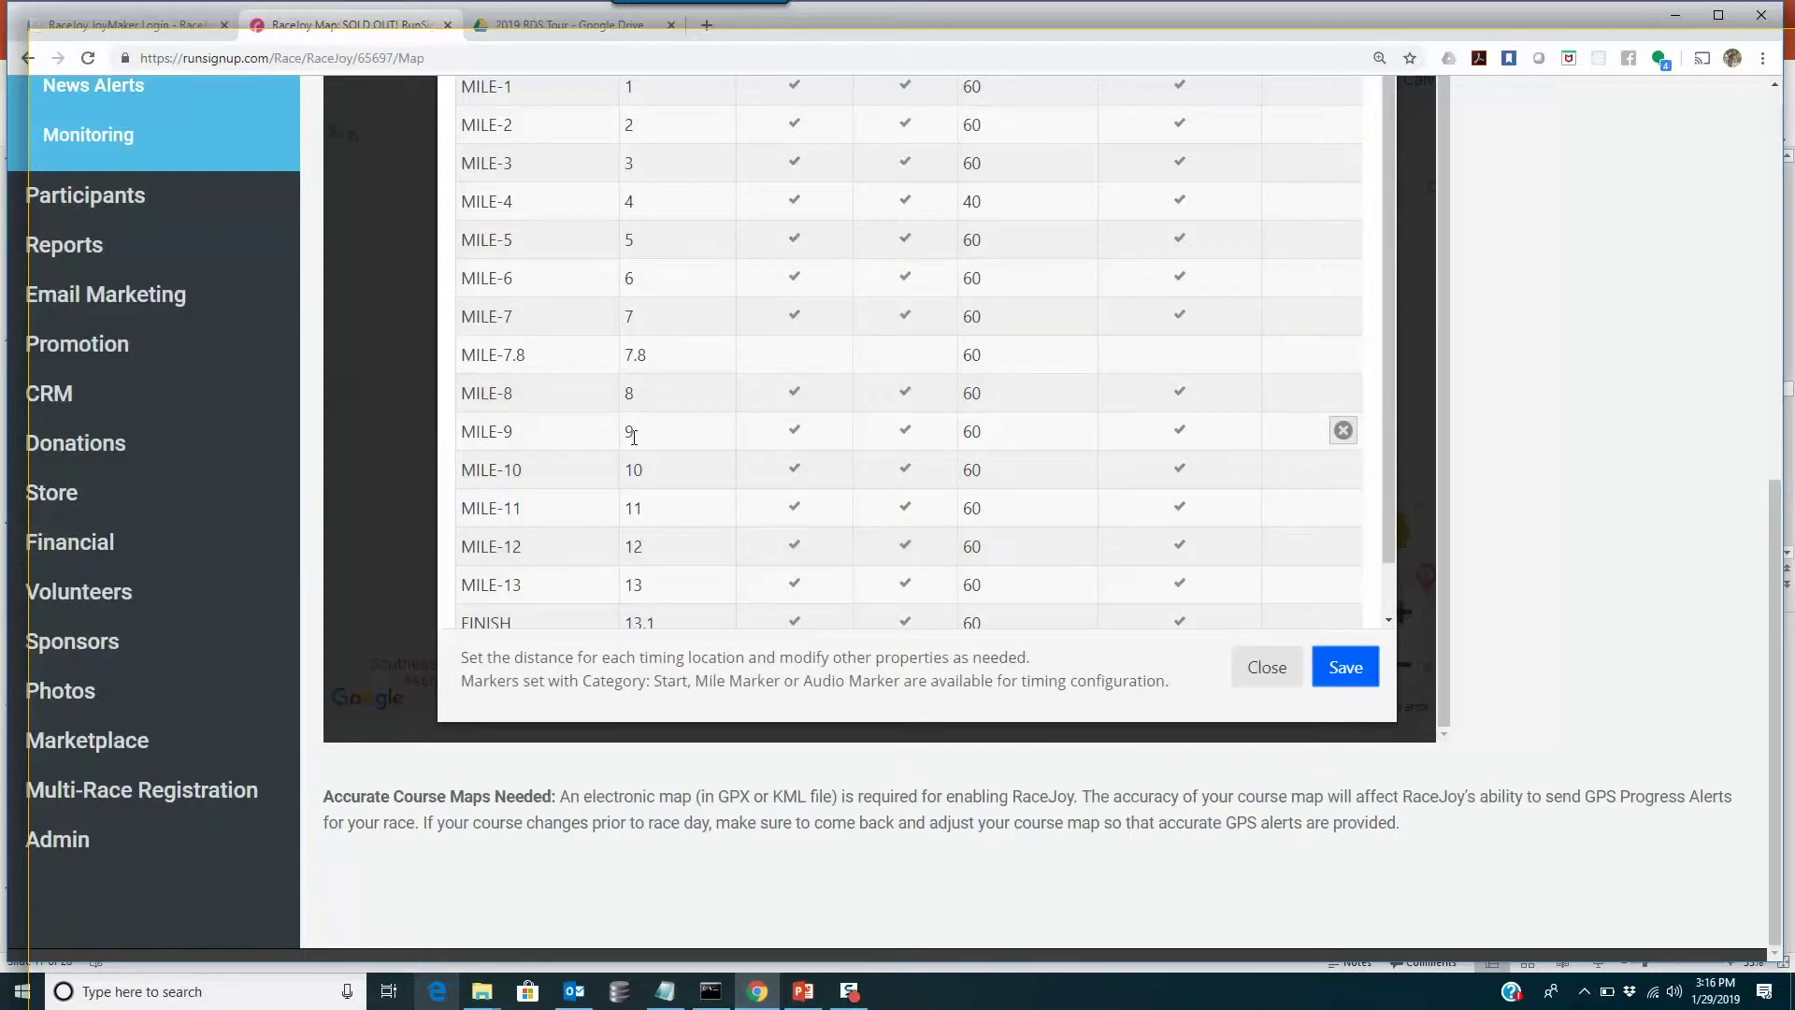
pyautogui.click(1273, 669)
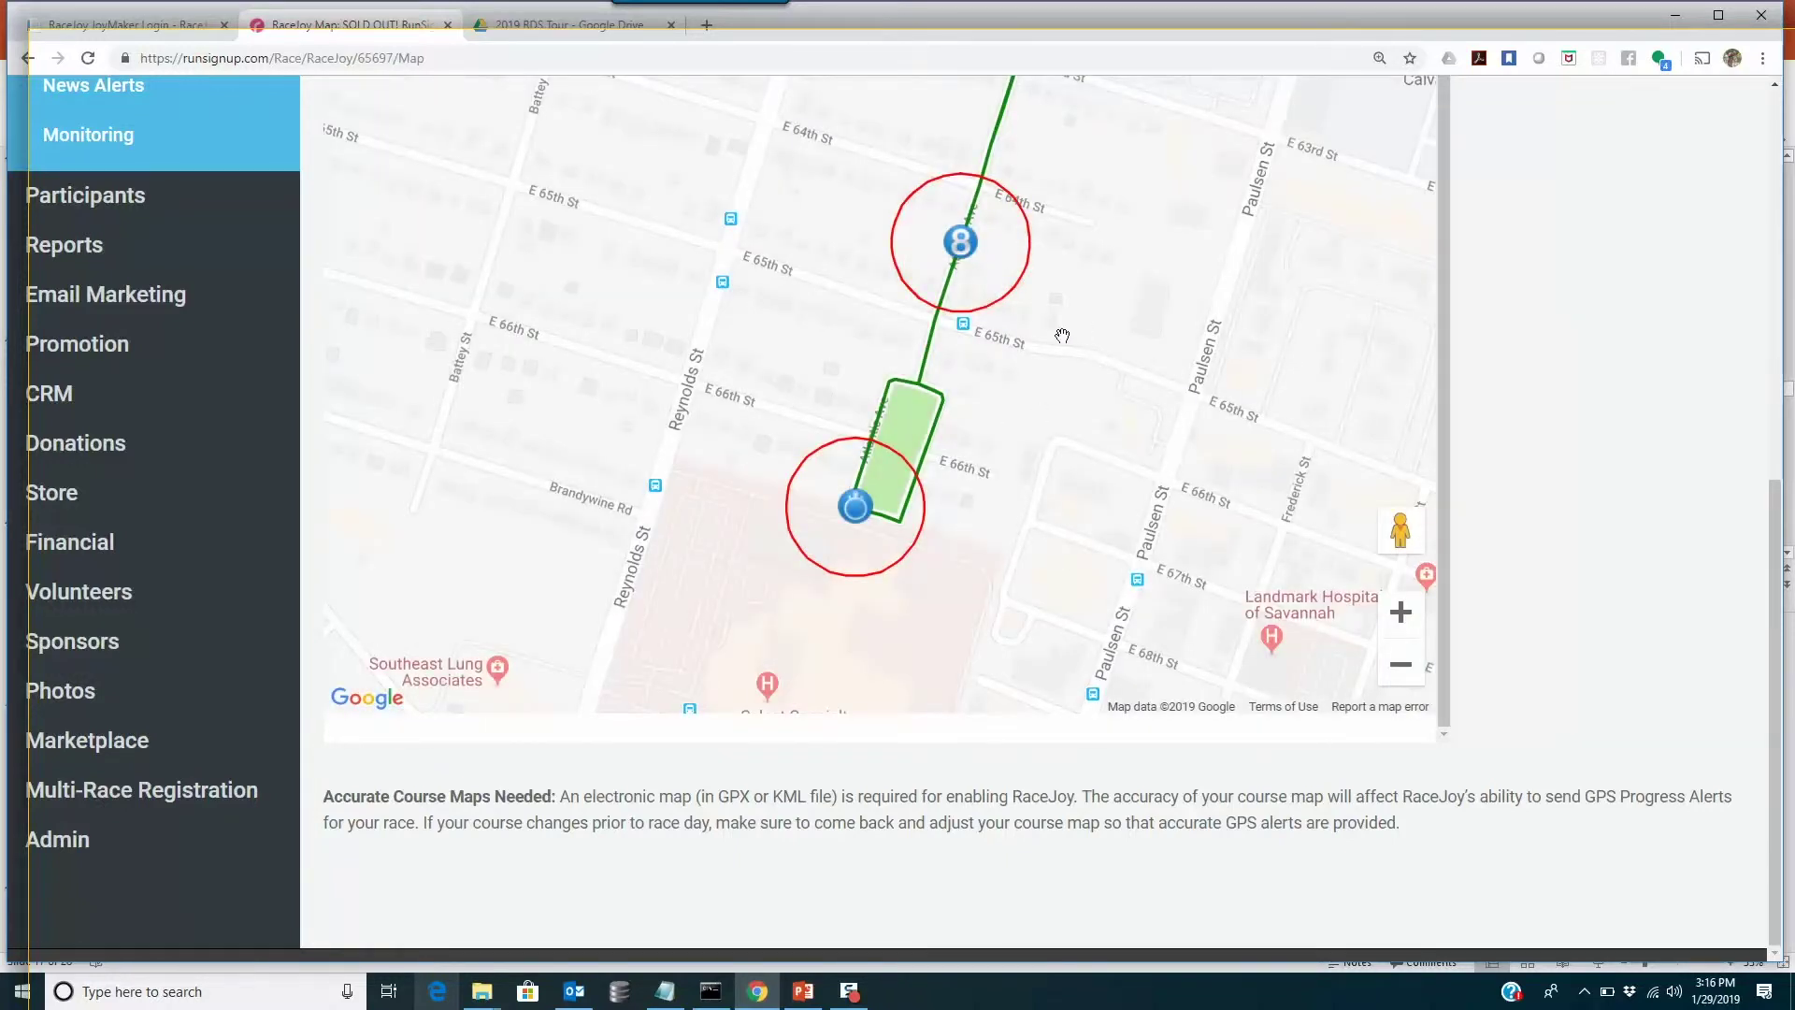
# Step: Examine the course from the mile 5 and 12 markers through miles 6, 11 and 9 to mile 7 for overlapping legs
pyautogui.scroll(-2, 1127, 410)
pyautogui.moveTo(1099, 86); pyautogui.dragTo(1042, 292)
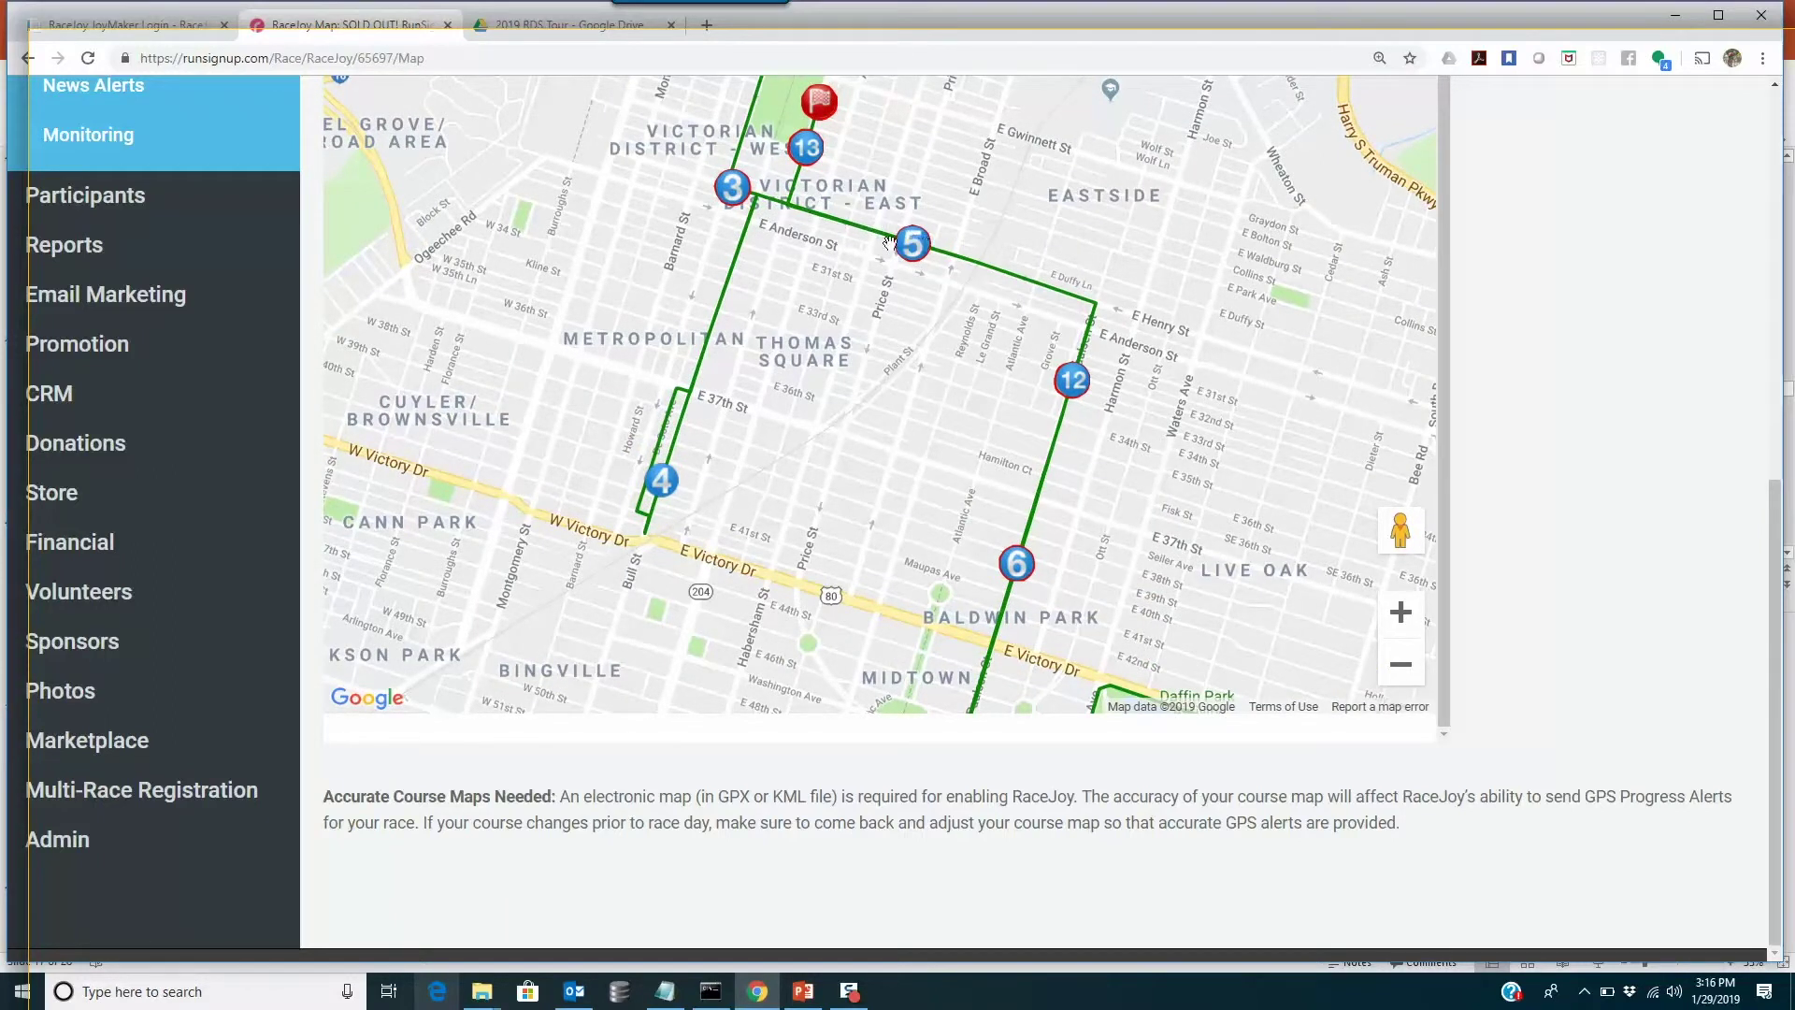
pyautogui.moveTo(1102, 396); pyautogui.dragTo(1004, 329)
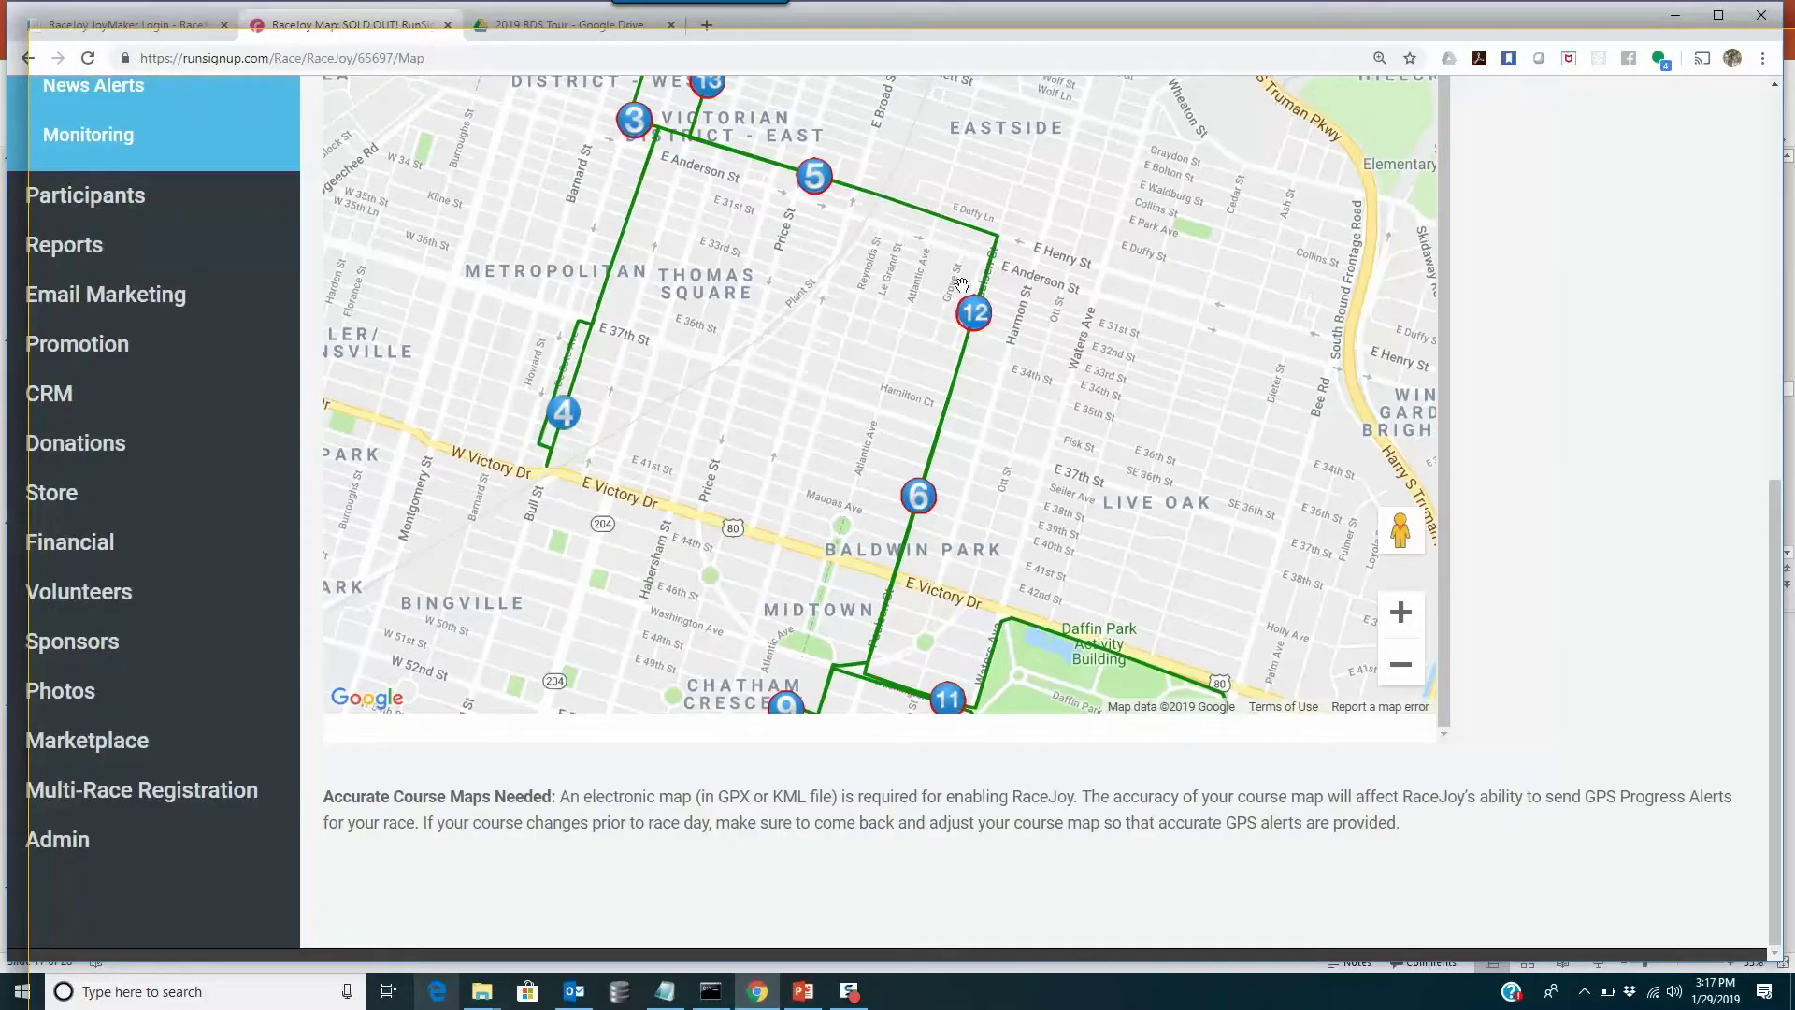
pyautogui.scroll(-3, 1000, 328)
pyautogui.scroll(5, 998, 337)
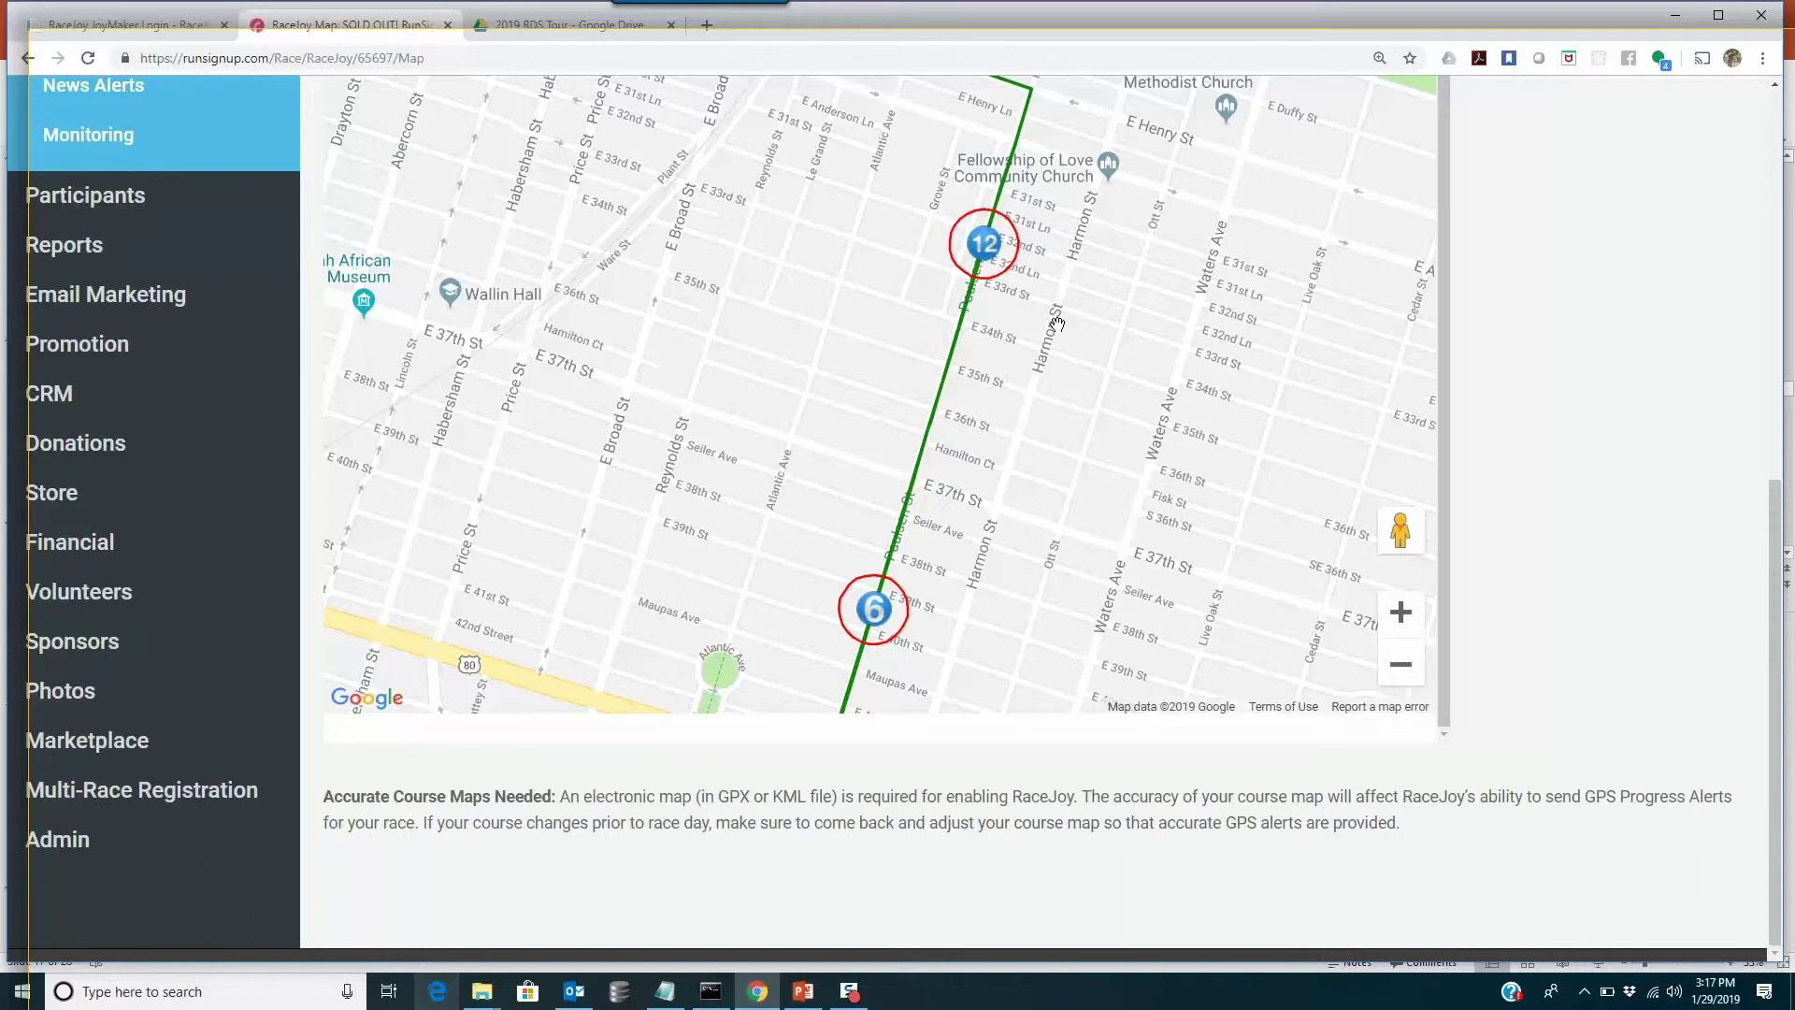
pyautogui.moveTo(1079, 521); pyautogui.dragTo(1103, 350)
pyautogui.moveTo(944, 589); pyautogui.dragTo(880, 299)
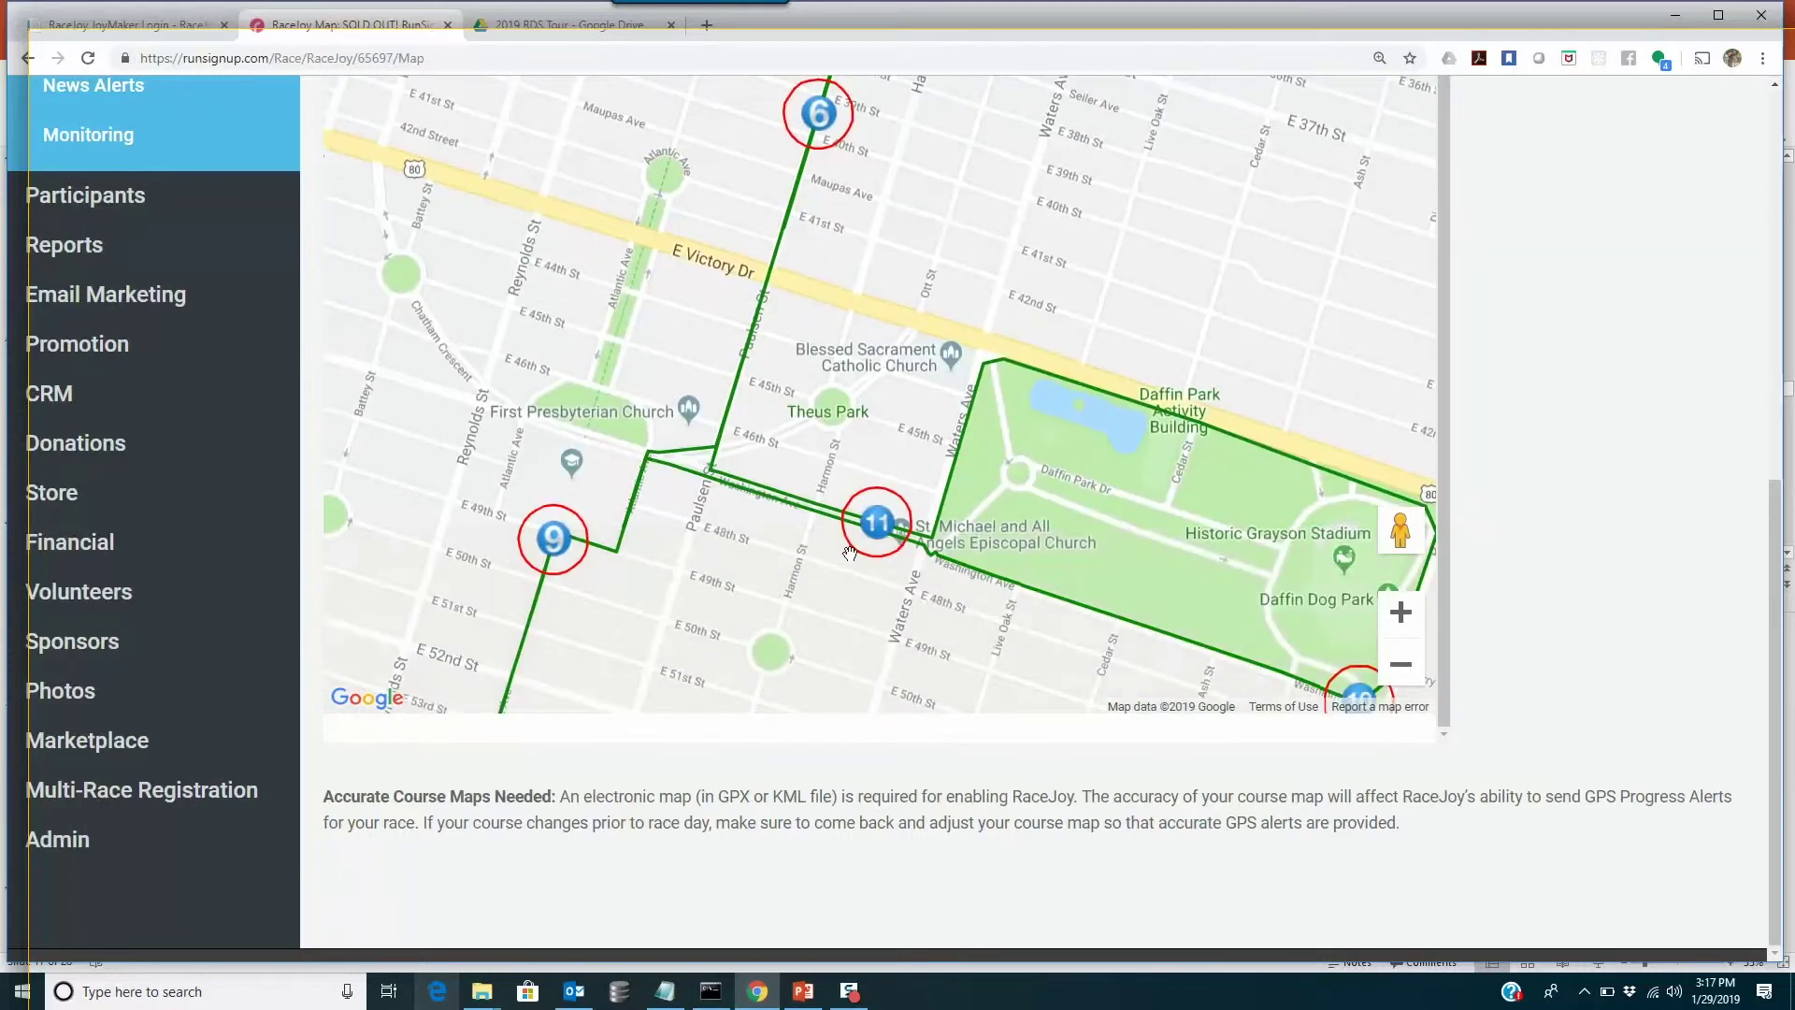
pyautogui.moveTo(689, 615); pyautogui.dragTo(679, 501)
pyautogui.moveTo(771, 562); pyautogui.dragTo(840, 379)
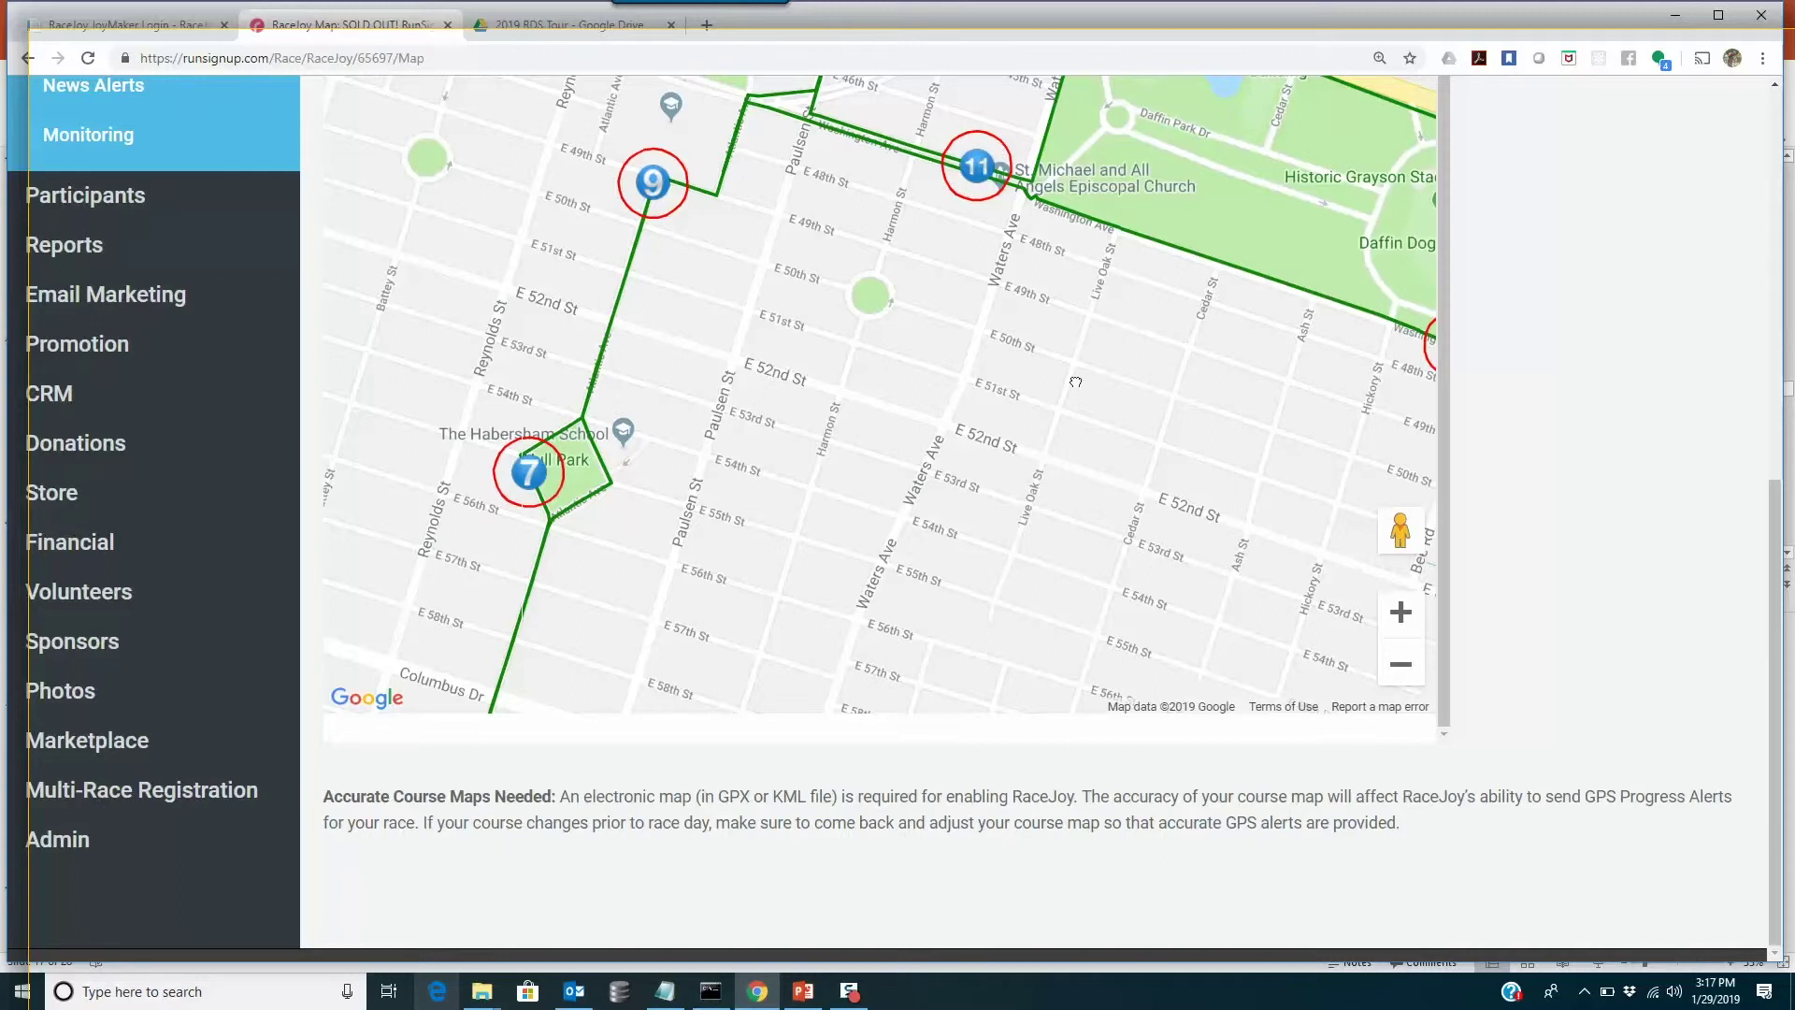
pyautogui.moveTo(1075, 381); pyautogui.dragTo(884, 359)
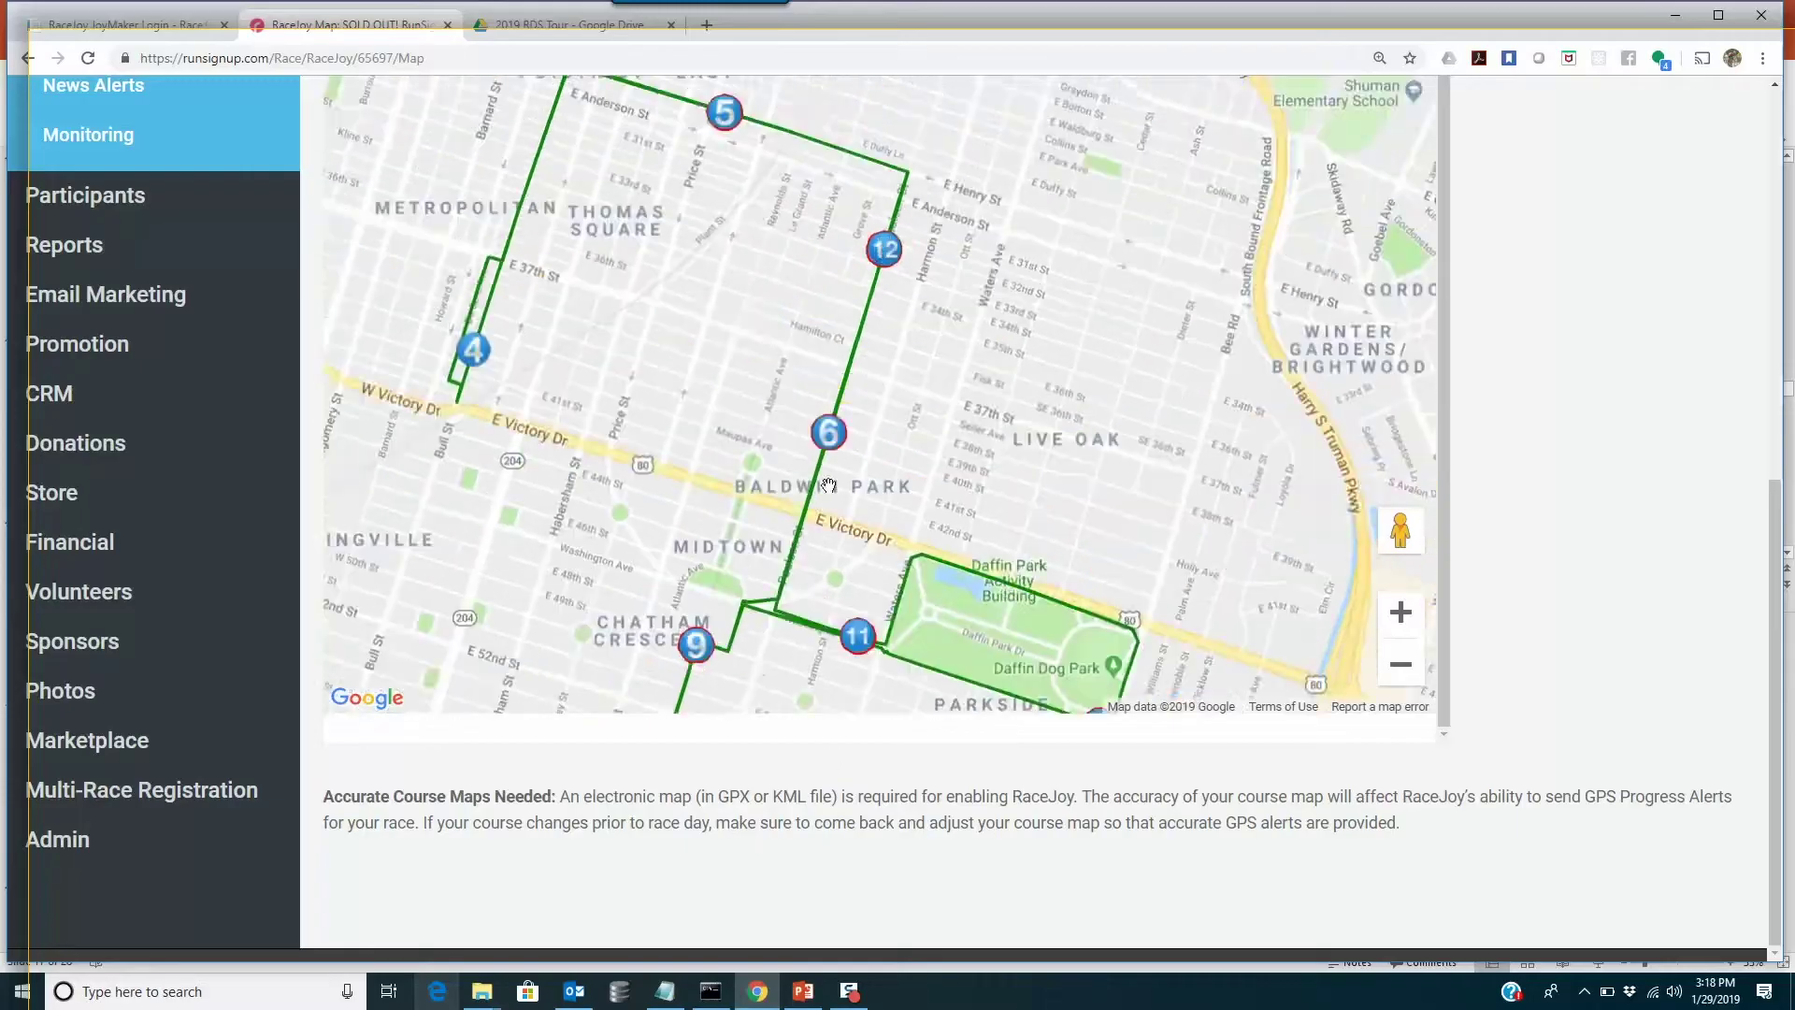
# Step: Inspect the start and finish area around Forsyth Park, including the finish marker's radius and the end of the course line
pyautogui.moveTo(829, 485); pyautogui.dragTo(862, 775)
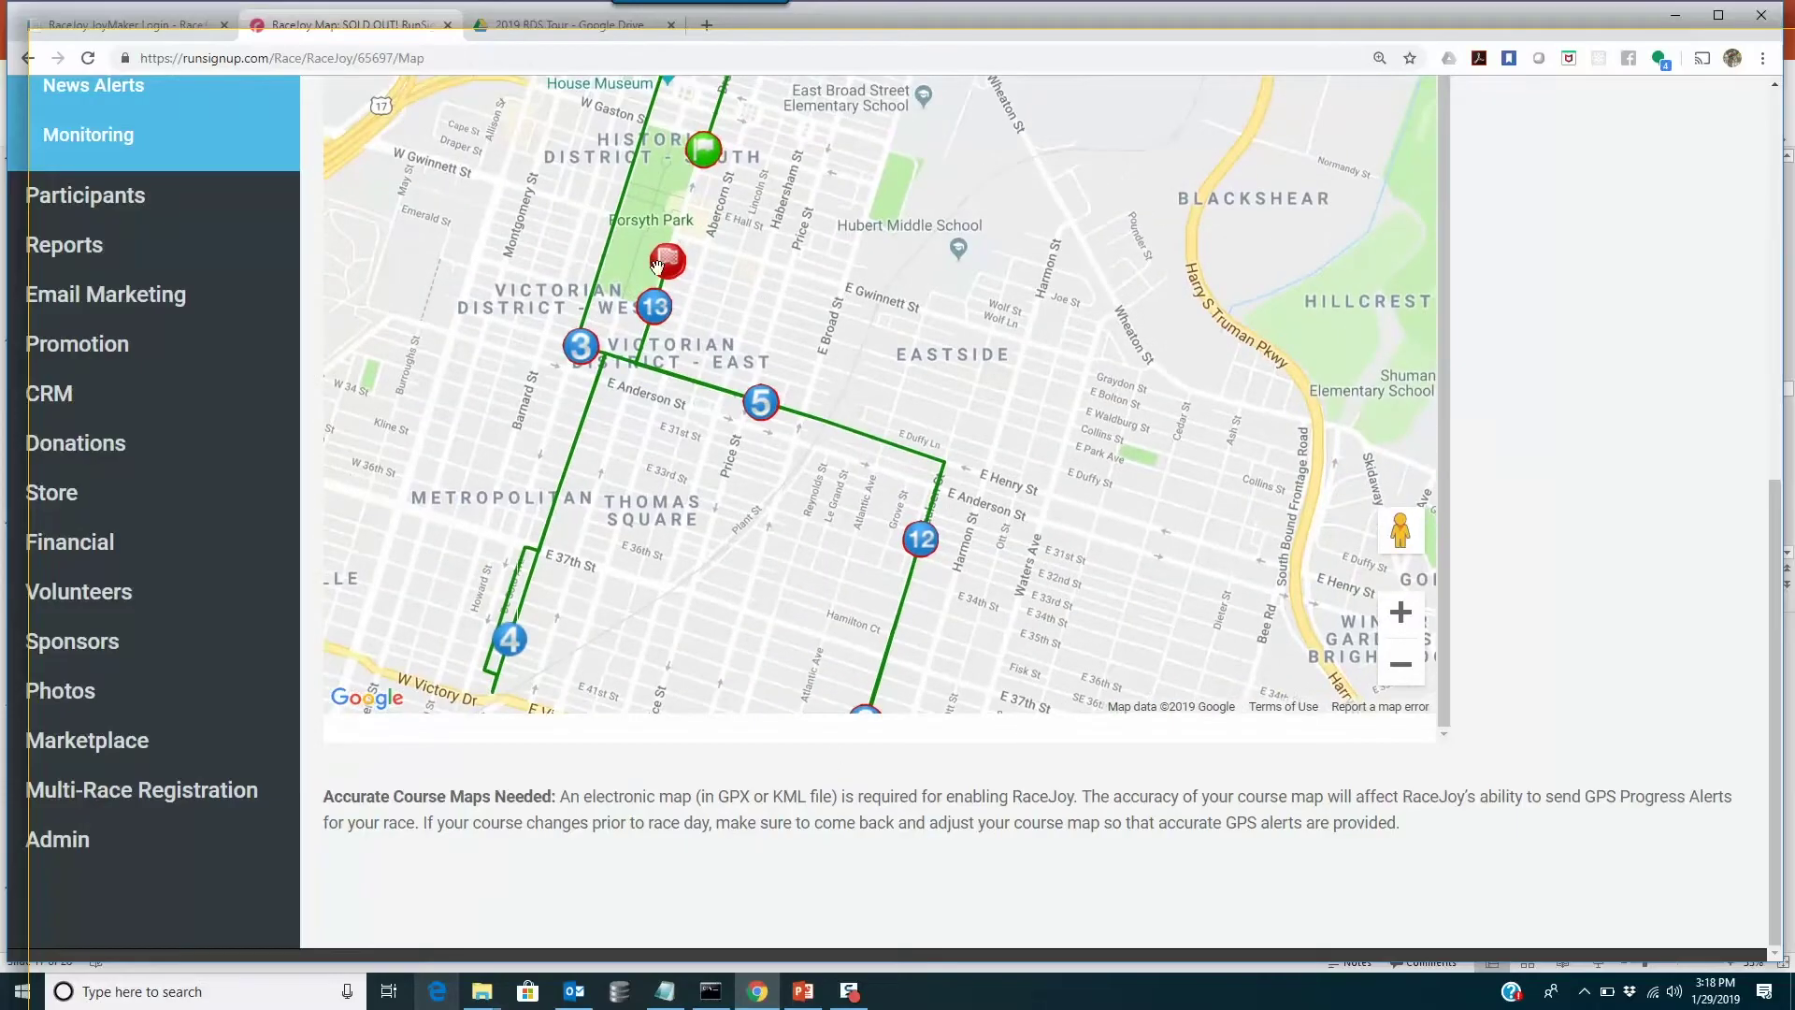
pyautogui.scroll(3, 721, 286)
pyautogui.moveTo(722, 286); pyautogui.dragTo(612, 477)
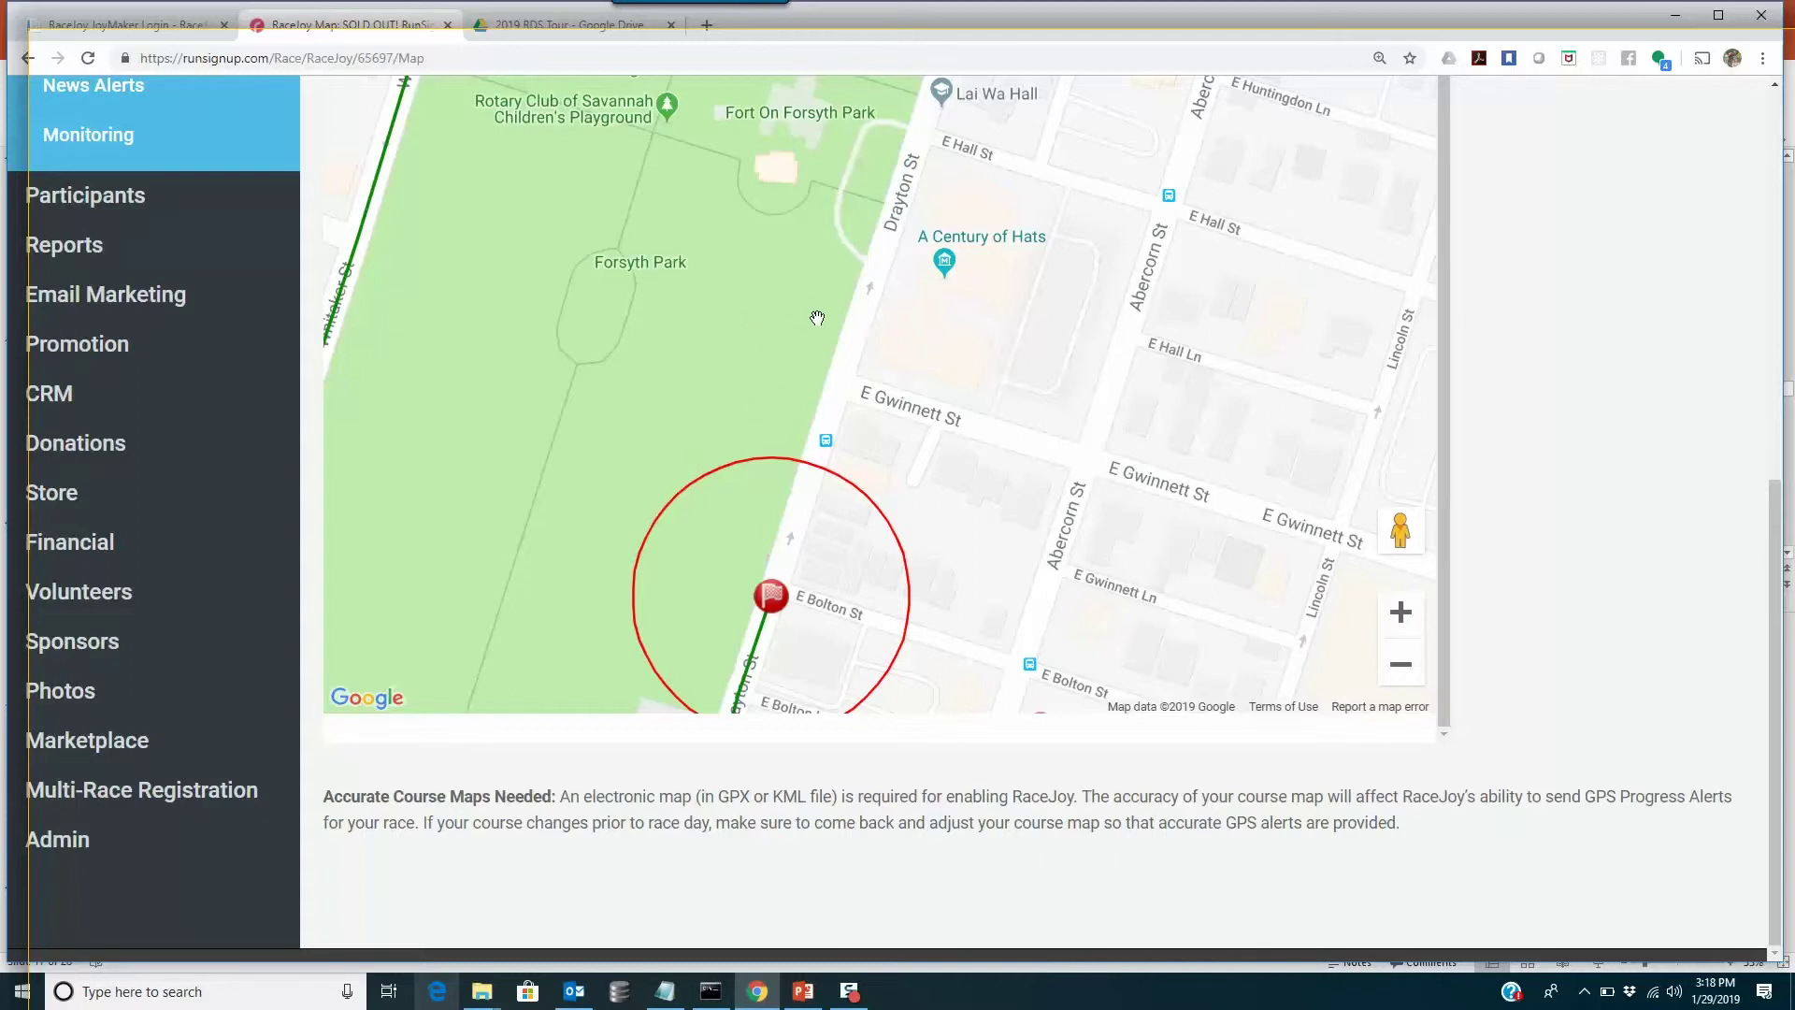
pyautogui.scroll(1, 925, 336)
pyautogui.scroll(-1, 925, 336)
pyautogui.scroll(-3, 924, 336)
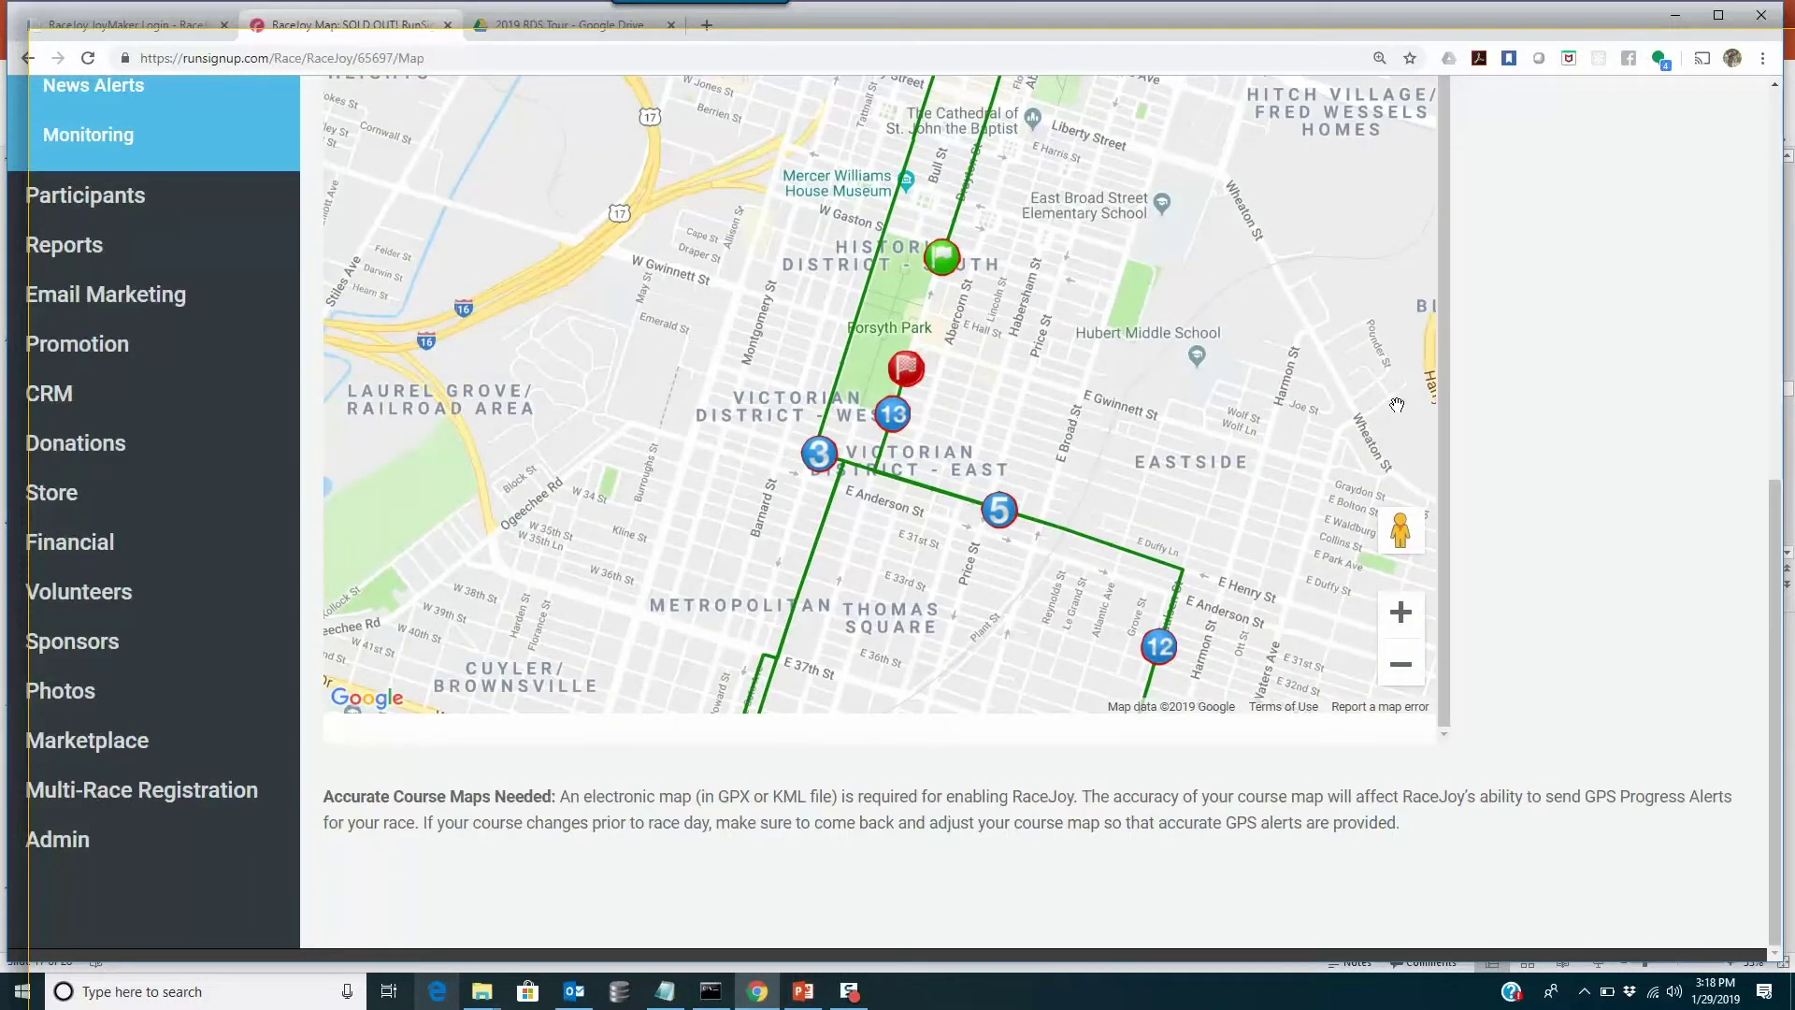
pyautogui.scroll(5, 1581, 425)
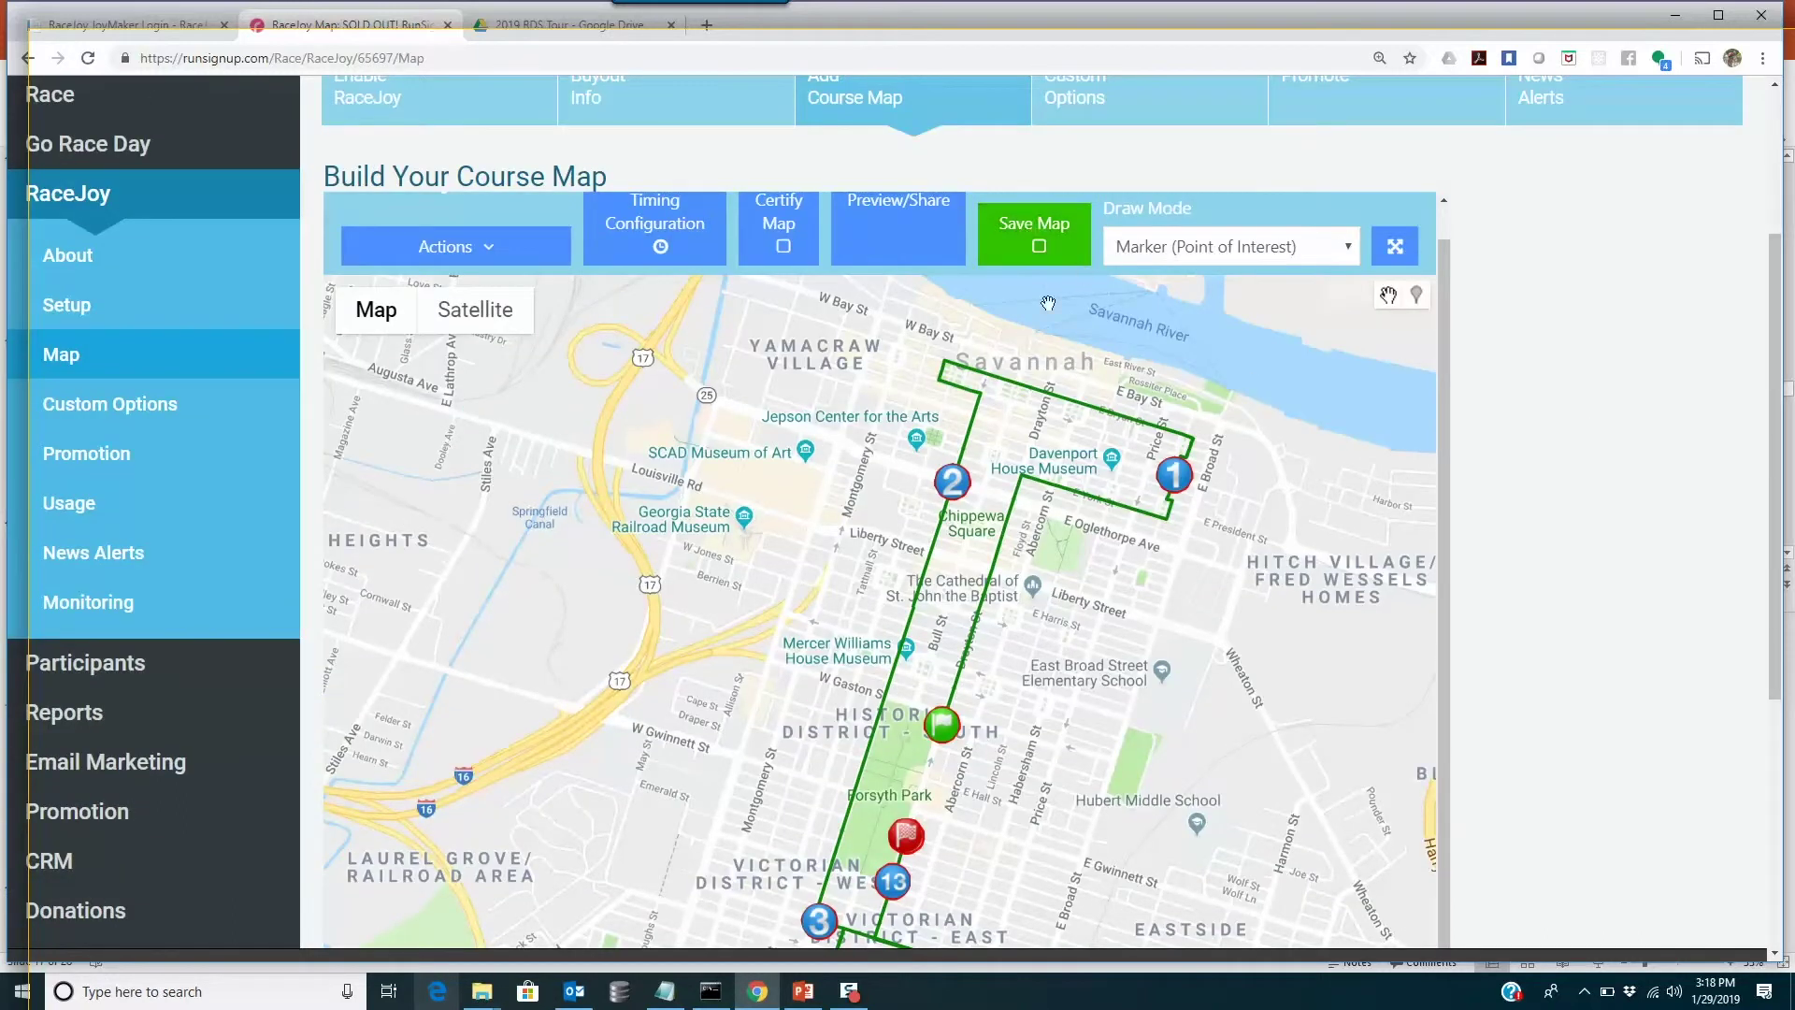